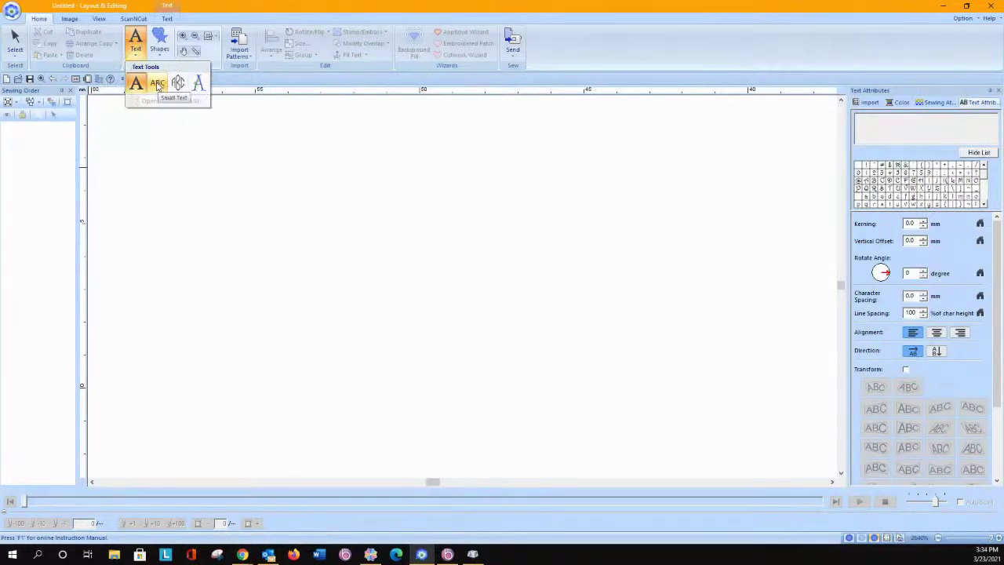
Add a Small Text object containing the sample first name, capitalised and correctly spelled, in the Utah Bold S font
left_click(158, 85)
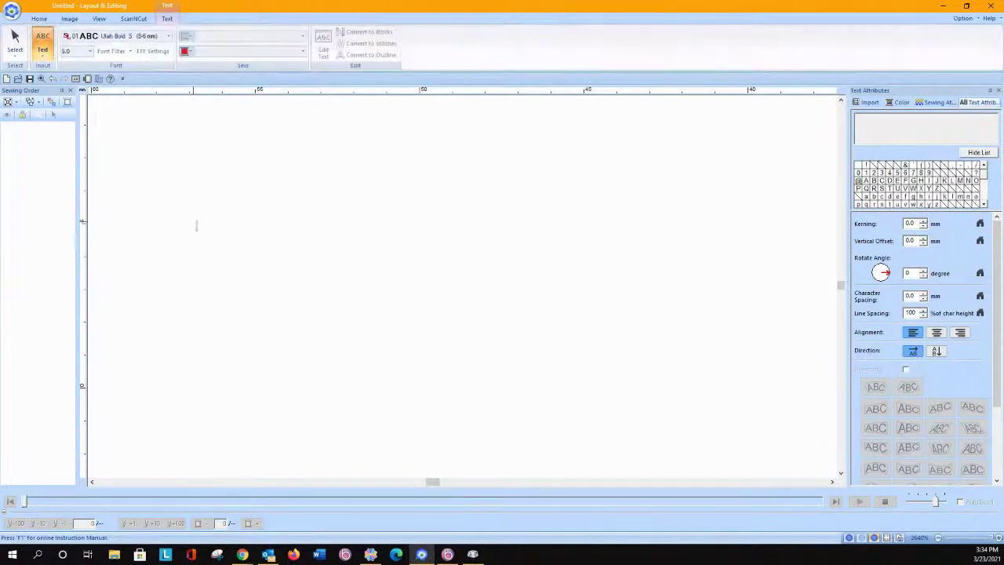
left_click(214, 267)
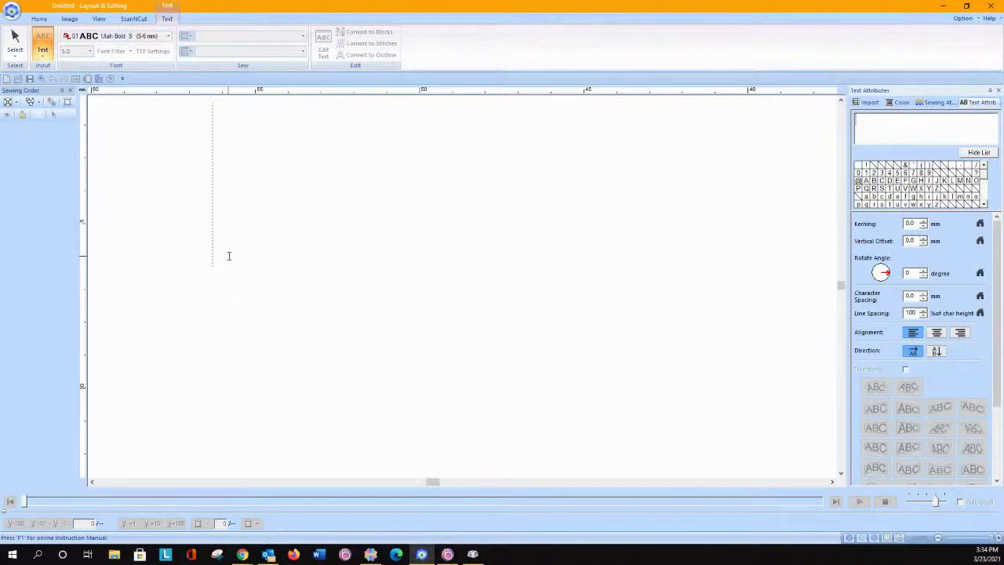
type("Cidny")
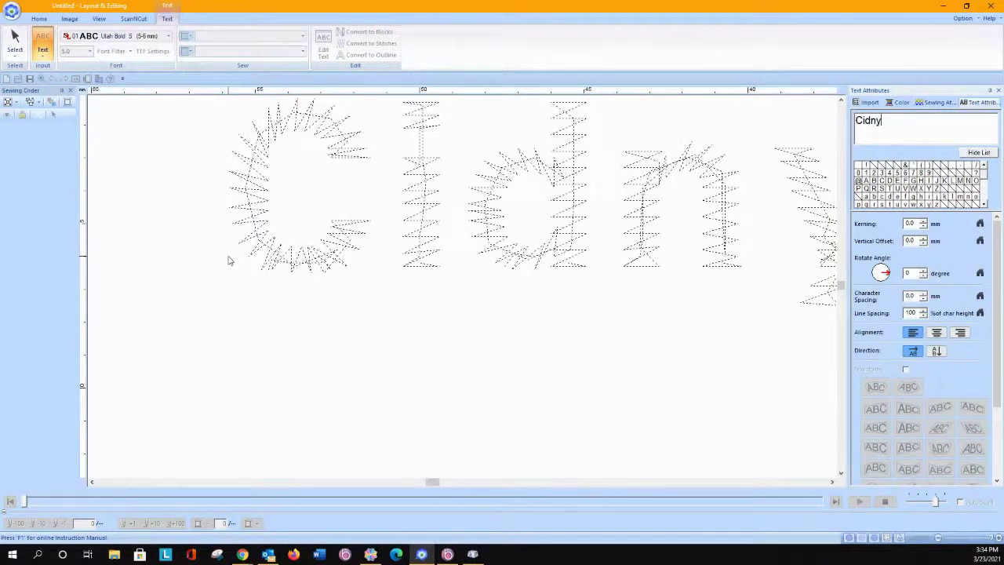
key("BackSpace")
key("BackSpace")
key("BackSpace")
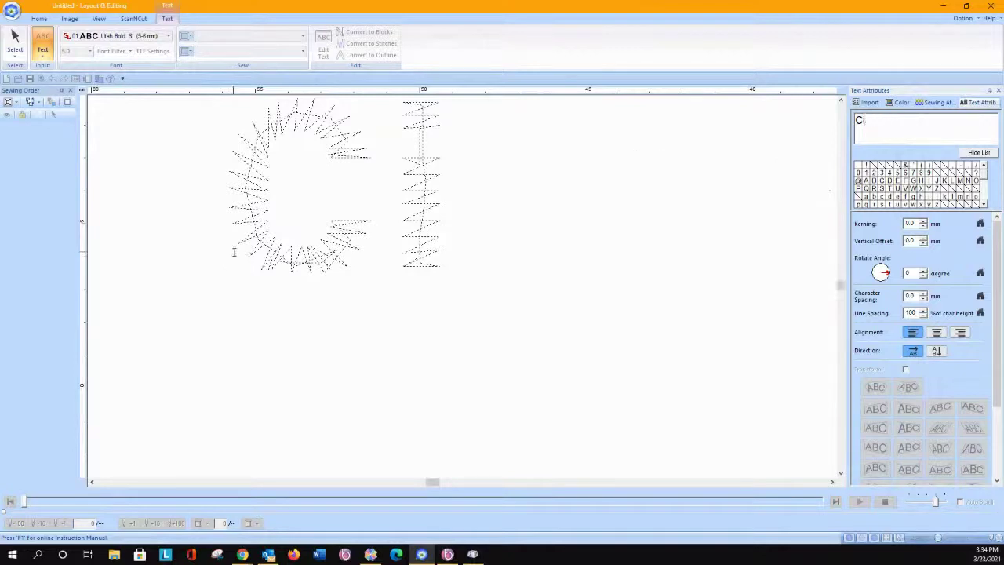
type("ndy")
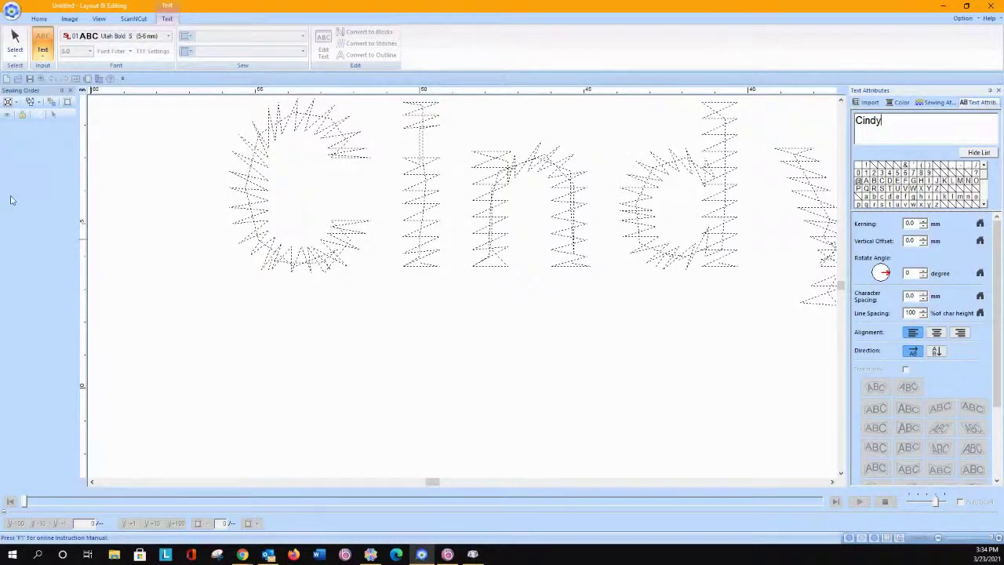
left_click(125, 197)
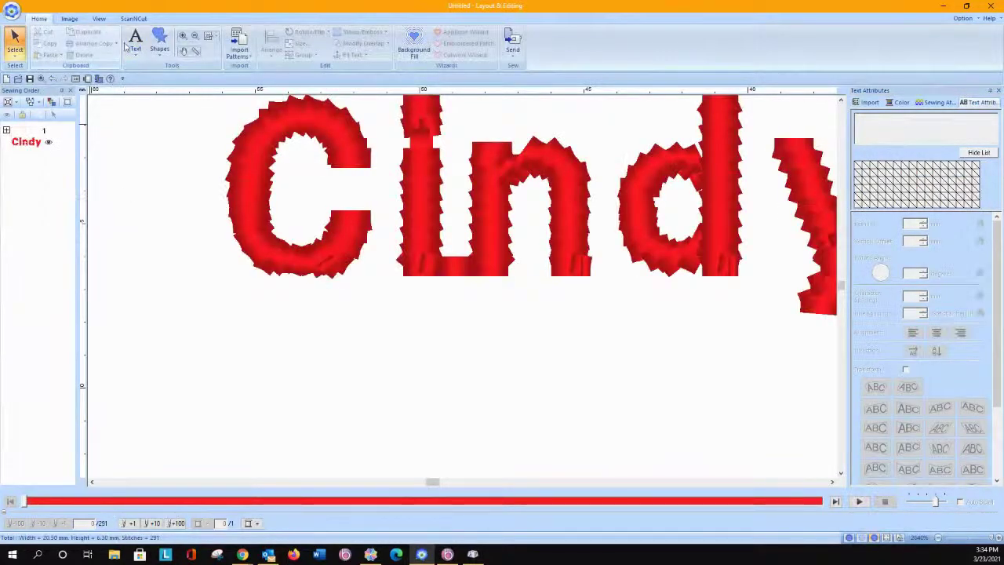
Reset the design page settings to their defaults and reposition the name within the left half of the page
left_click(208, 36)
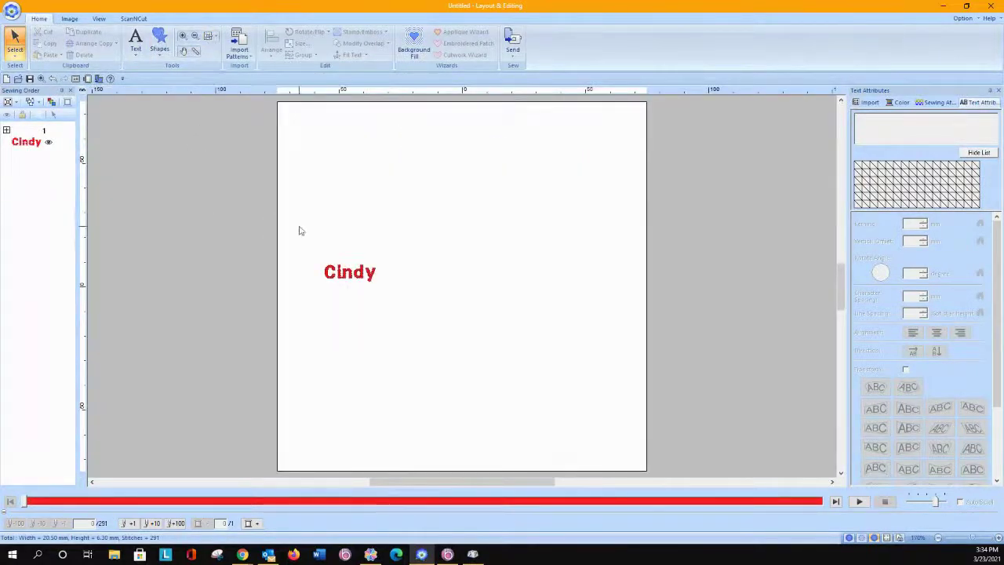
left_click(87, 78)
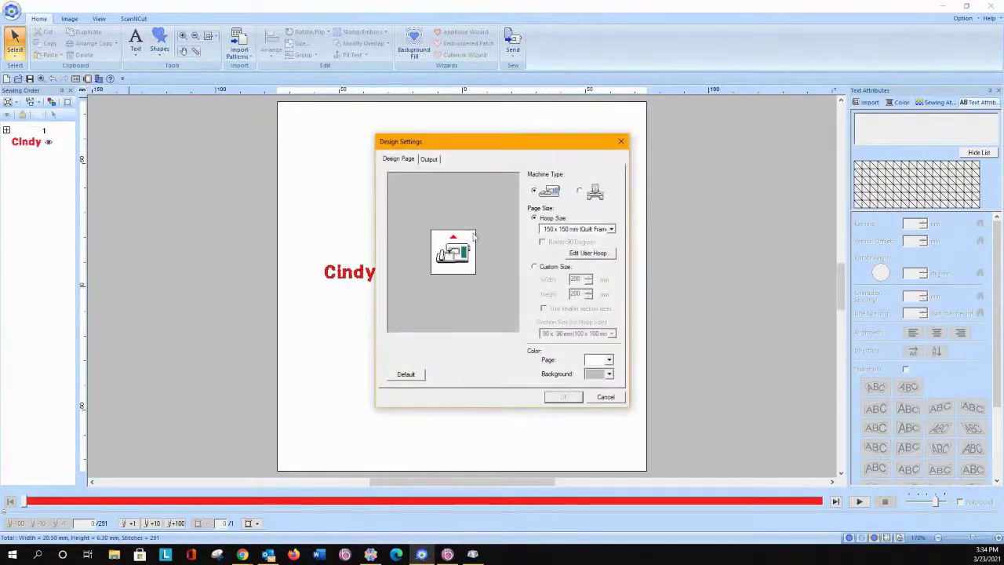
left_click(406, 375)
left_click(562, 397)
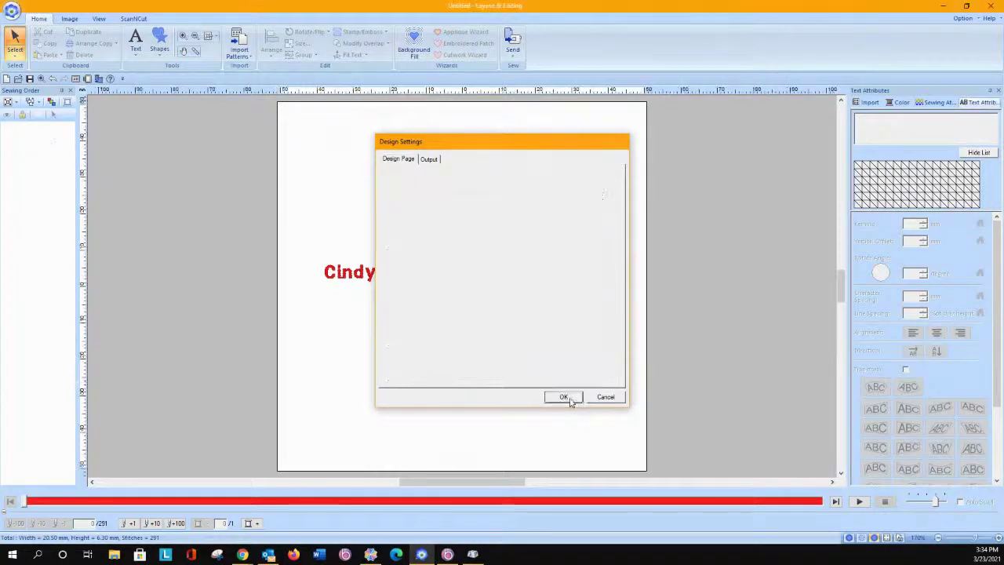
left_click_drag(317, 268, 394, 255)
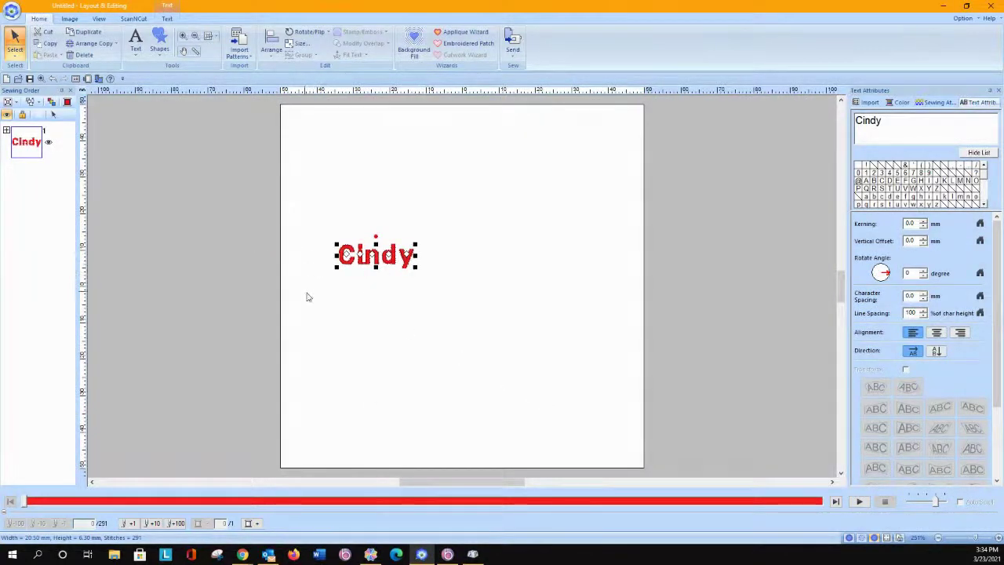
Display the design in stitch view and magnify the name to examine its individual stitches
left_click(860, 539)
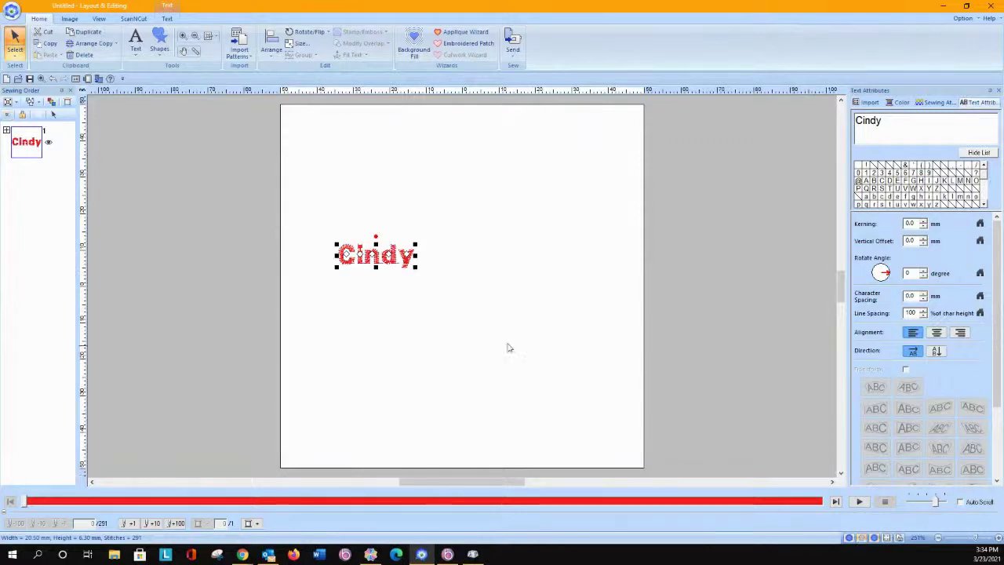
left_click(182, 37)
left_click_drag(298, 215, 482, 313)
left_click_drag(208, 163, 600, 342)
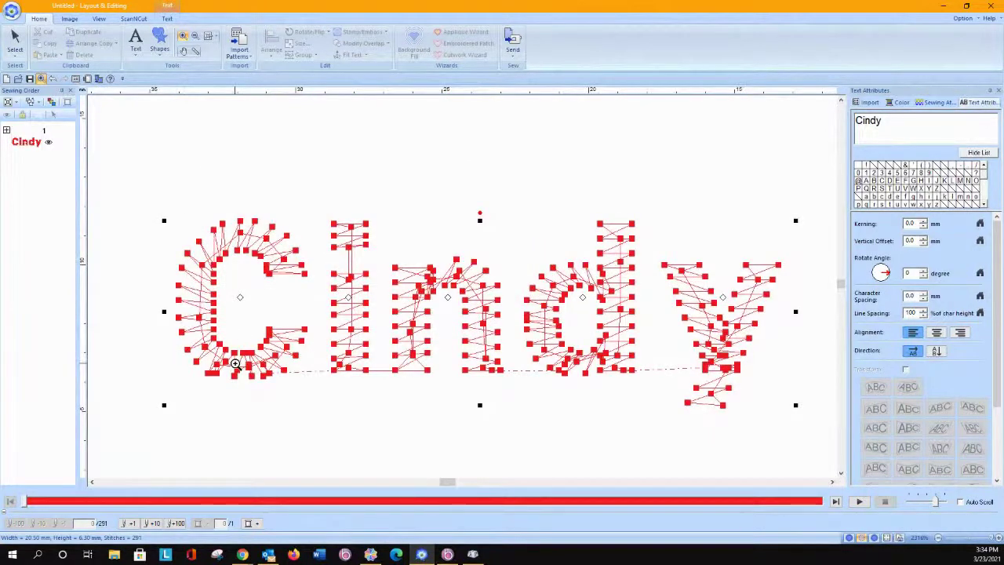
left_click(15, 45)
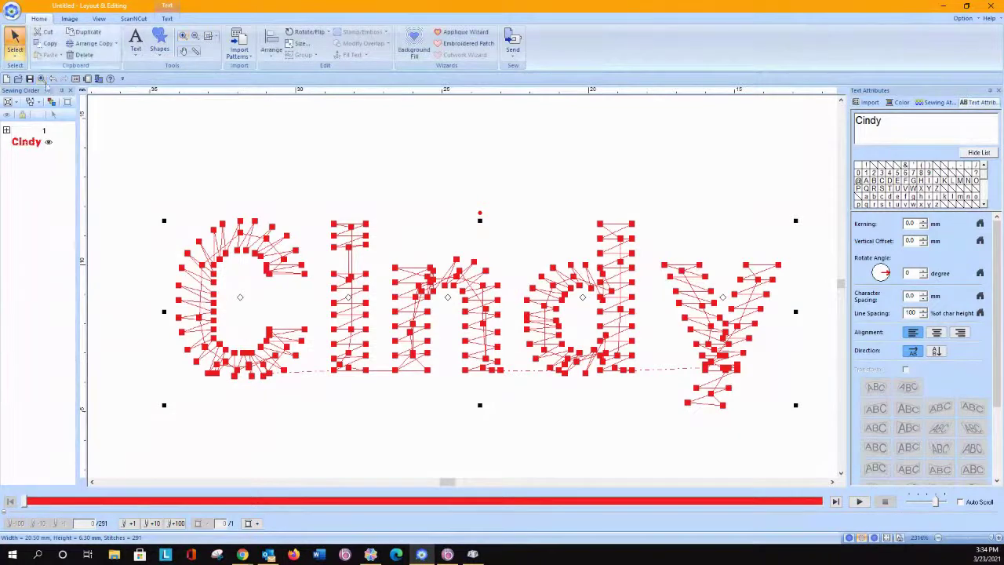
Change the name's font to 02 Belgium S and check its sewing attributes before returning to the text attributes
left_click(168, 18)
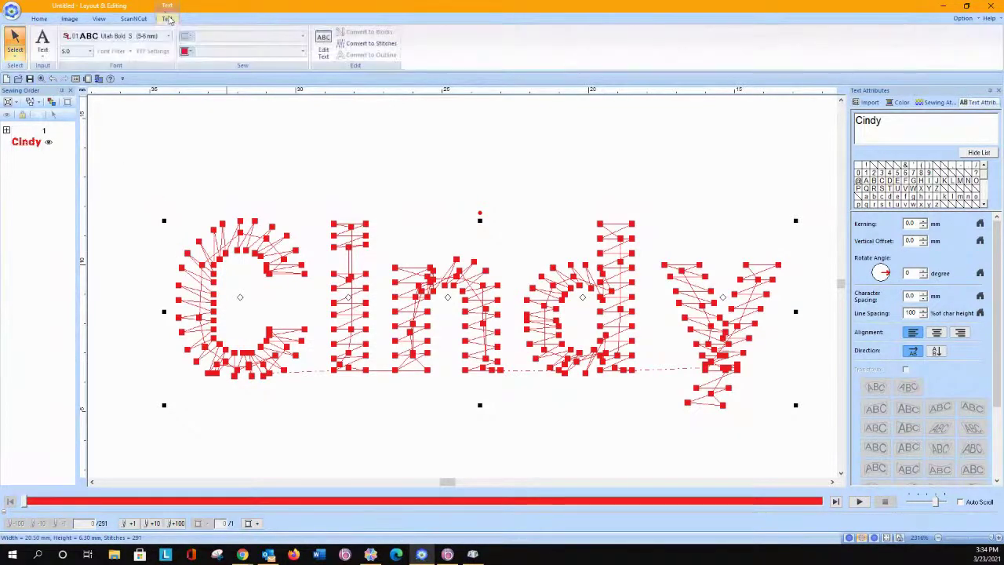
left_click(168, 37)
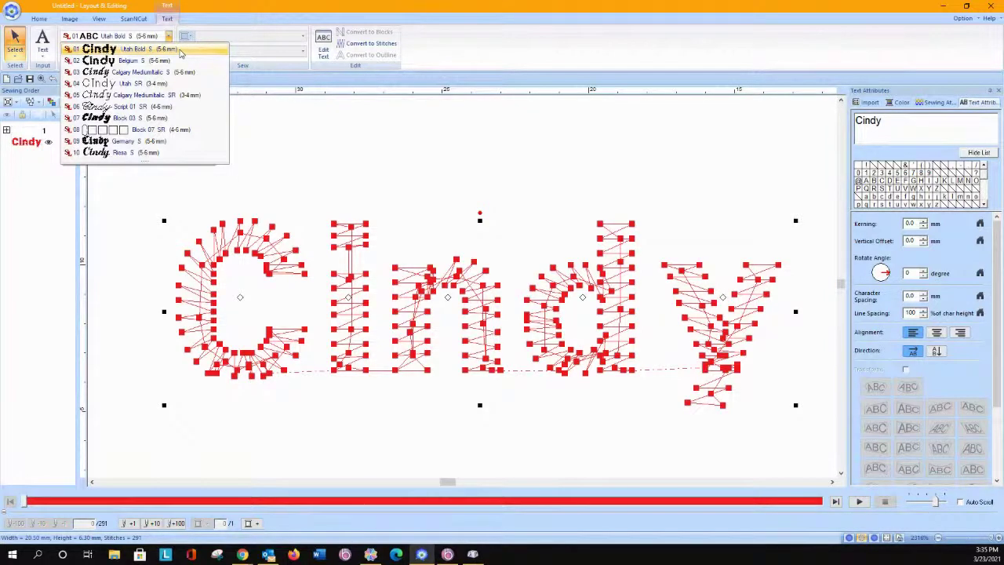
left_click(177, 60)
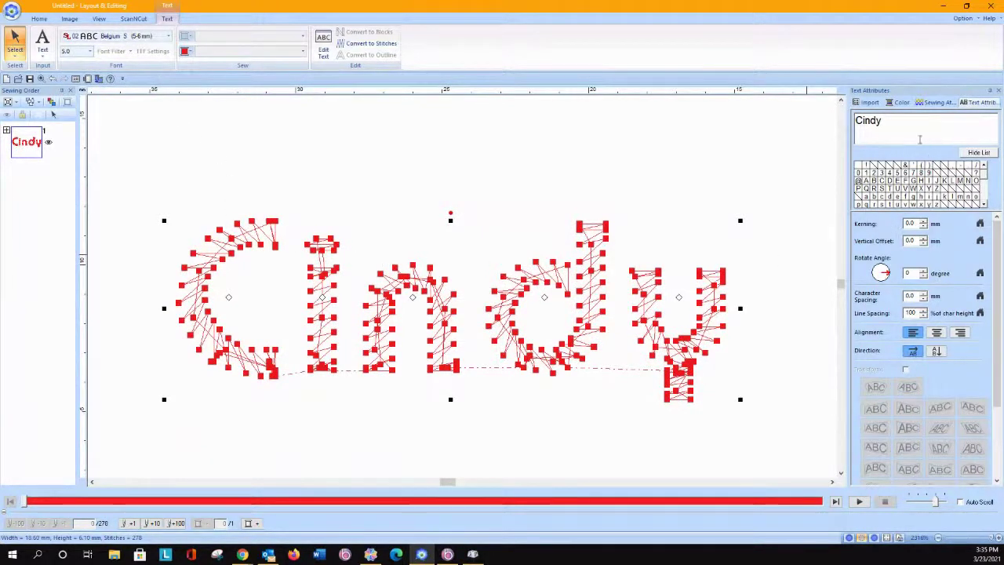
left_click(926, 103)
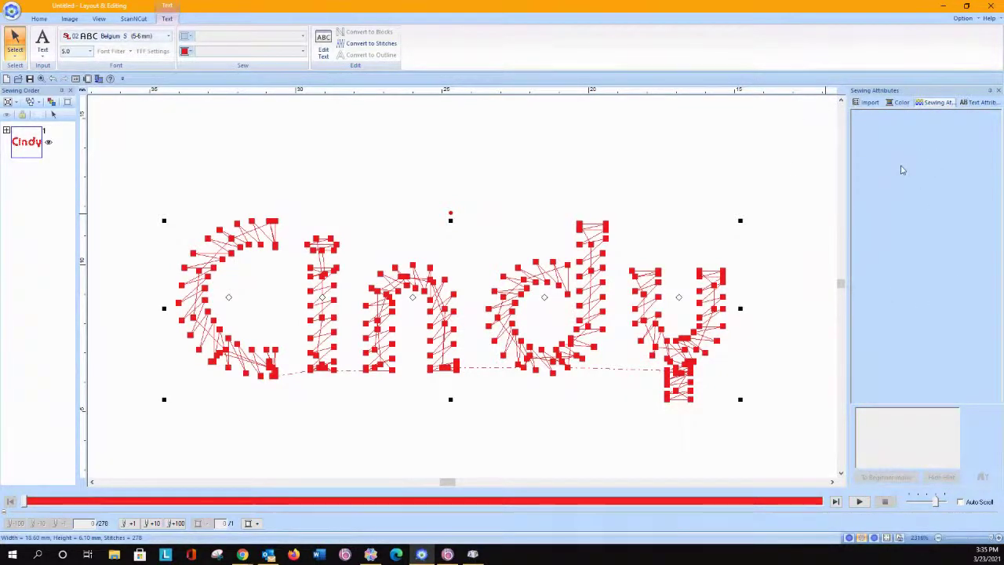
left_click(966, 103)
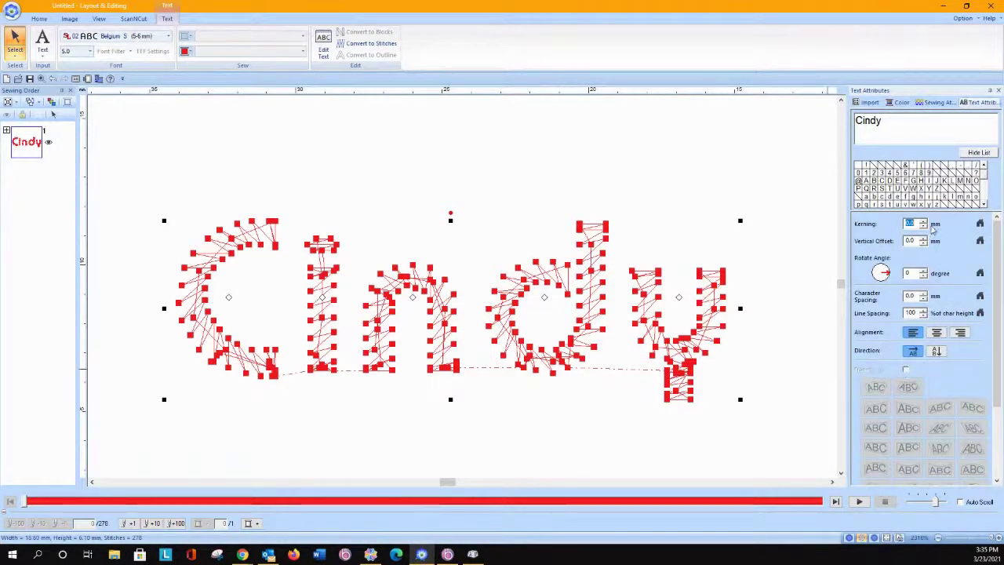
Try a kerning of -0.4 mm on the name, and restore the kerning to 0.0 mm
left_click(923, 227)
left_click(923, 227)
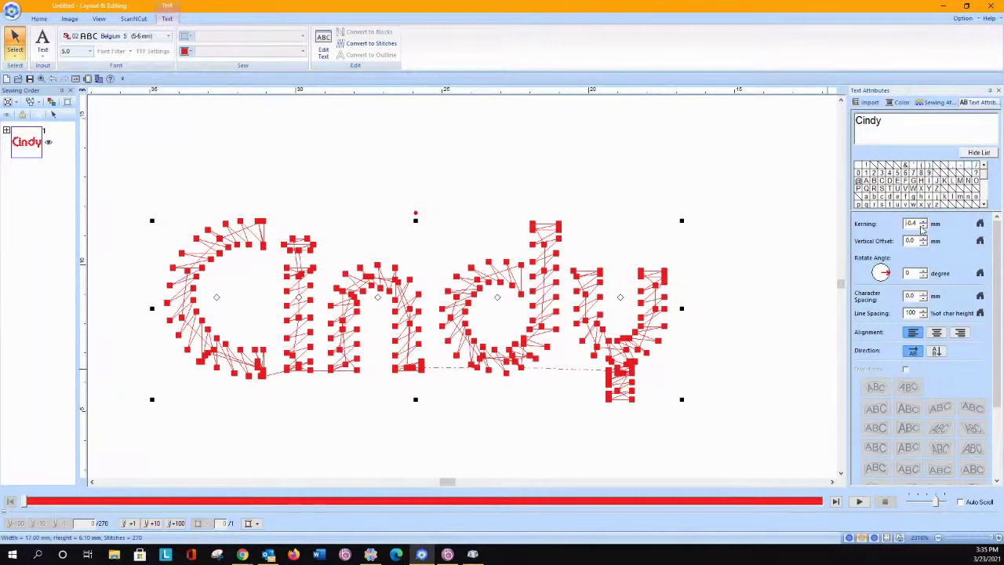
left_click(924, 222)
left_click(924, 222)
left_click(924, 222)
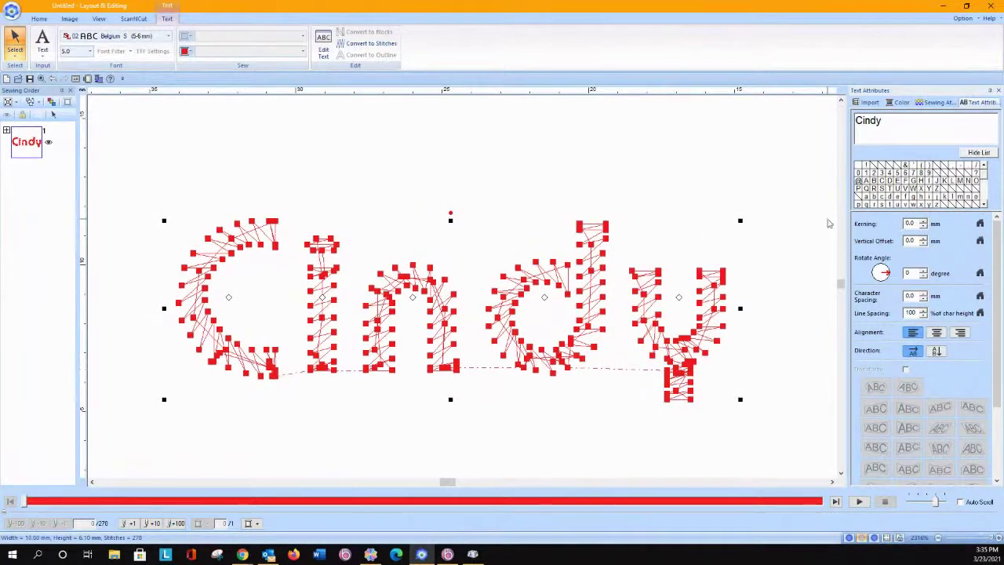
Try the small fonts 03 Calgary MediumItalic S and 04 Utah SR on the name
left_click(168, 37)
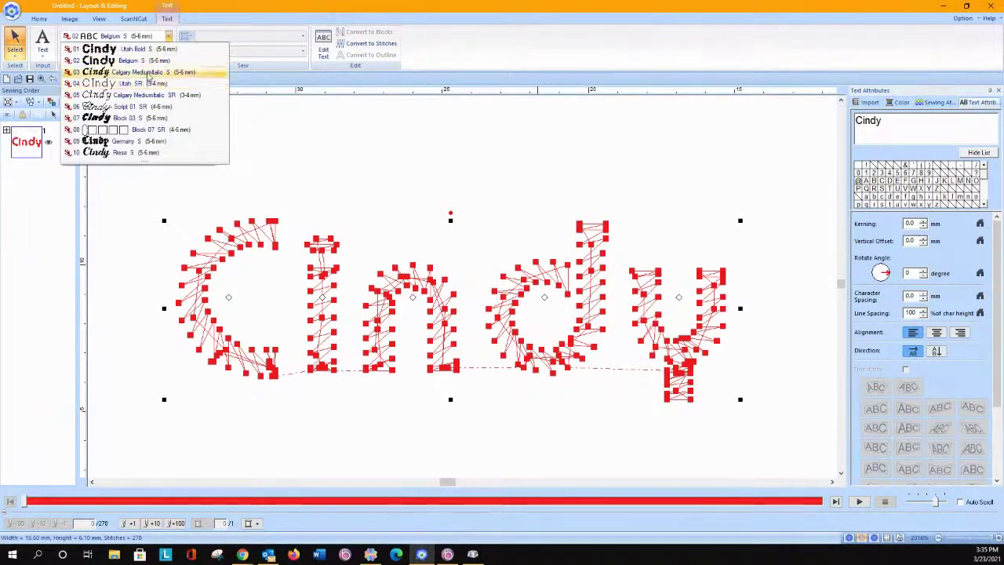
left_click(147, 73)
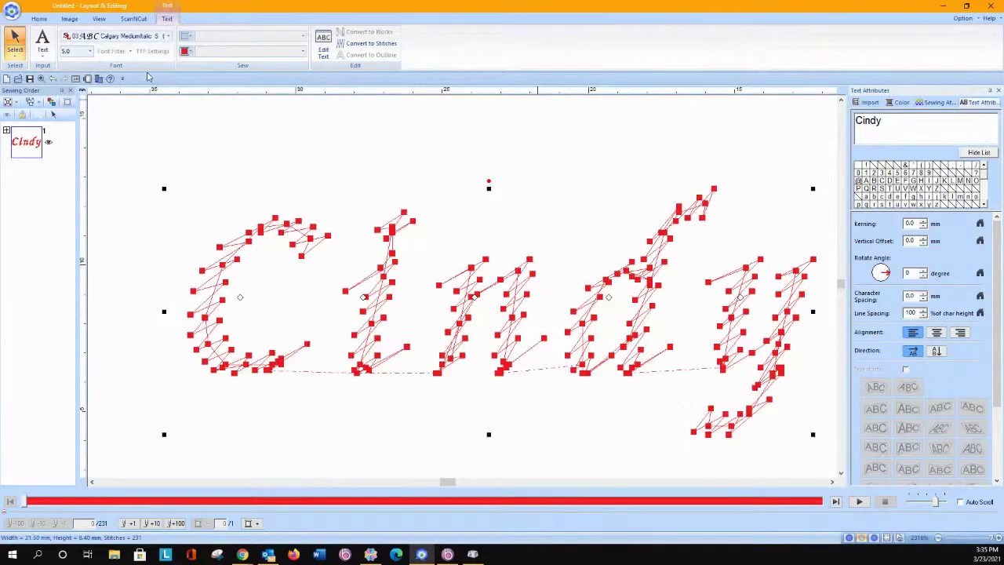
left_click(169, 38)
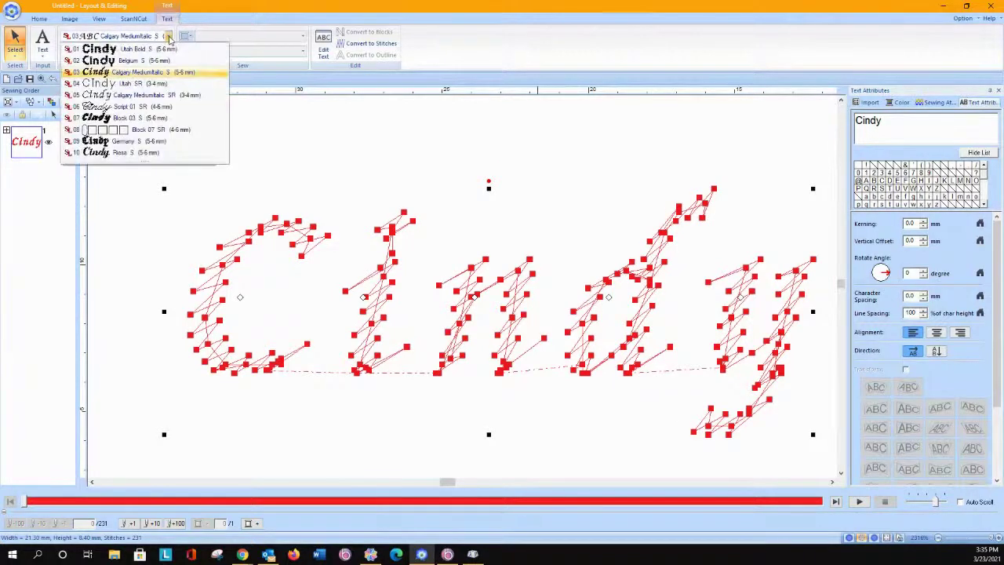
left_click(160, 84)
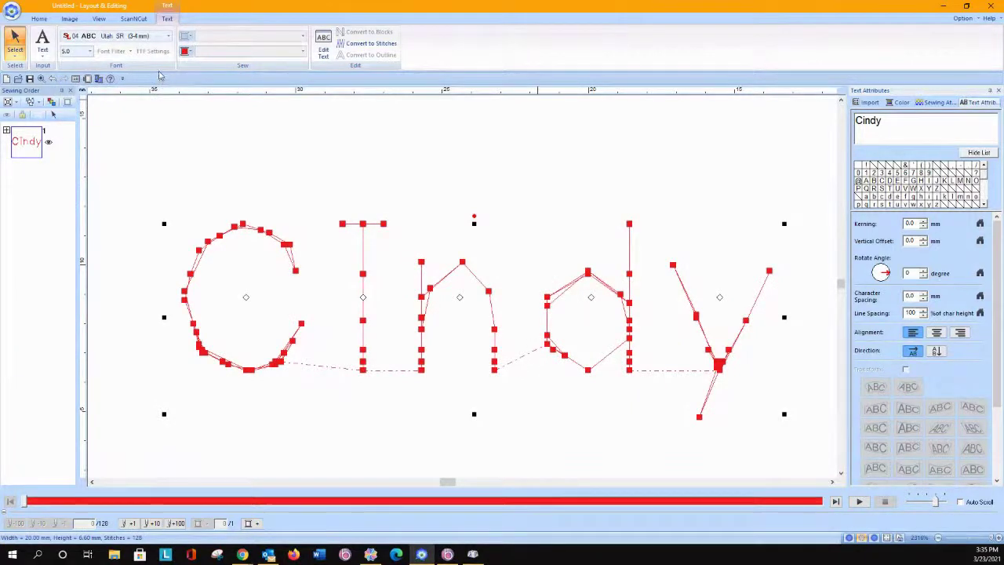
Try the small fonts 05 Calgary MediumItalic SR and 06 Script 01 SR on the name
left_click(147, 36)
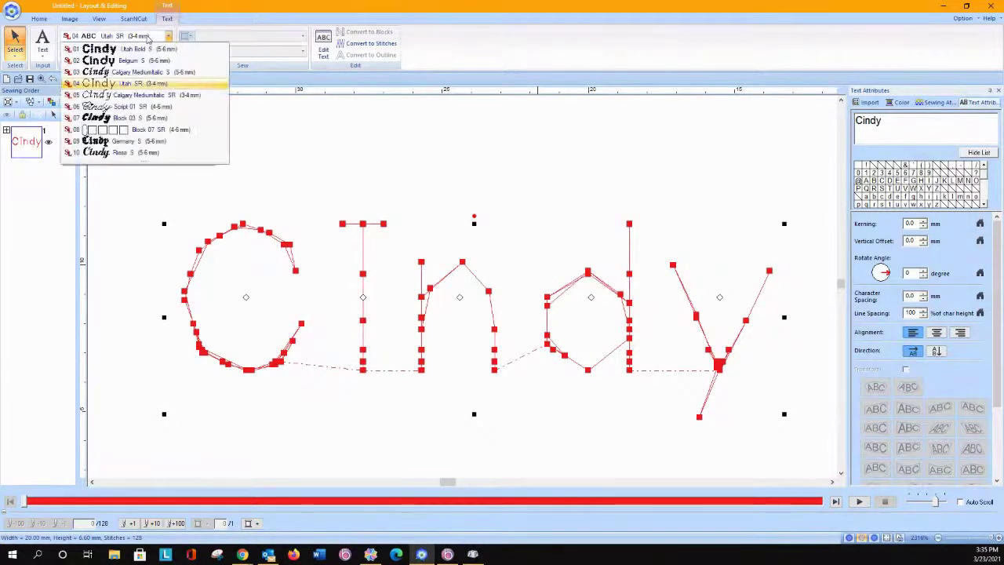
left_click(130, 95)
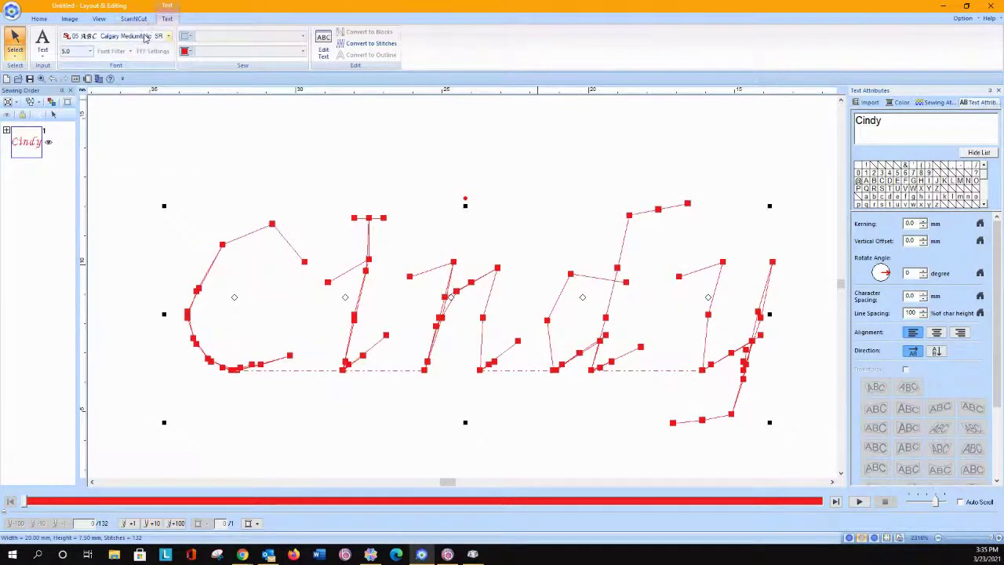
left_click(148, 37)
left_click(128, 107)
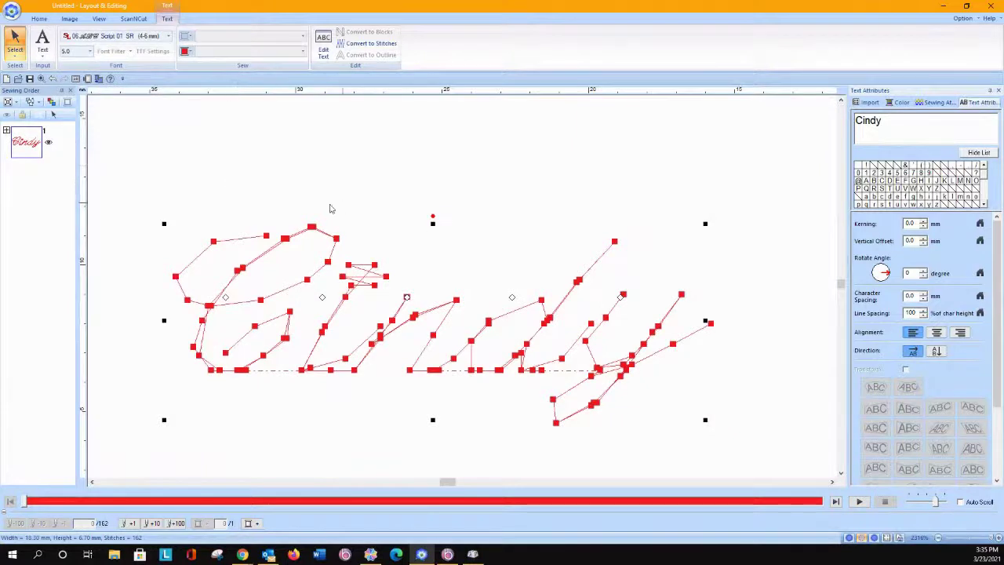
Change the name's font to 08 Block 07 SR and retype the name entirely in capital letters
left_click(166, 38)
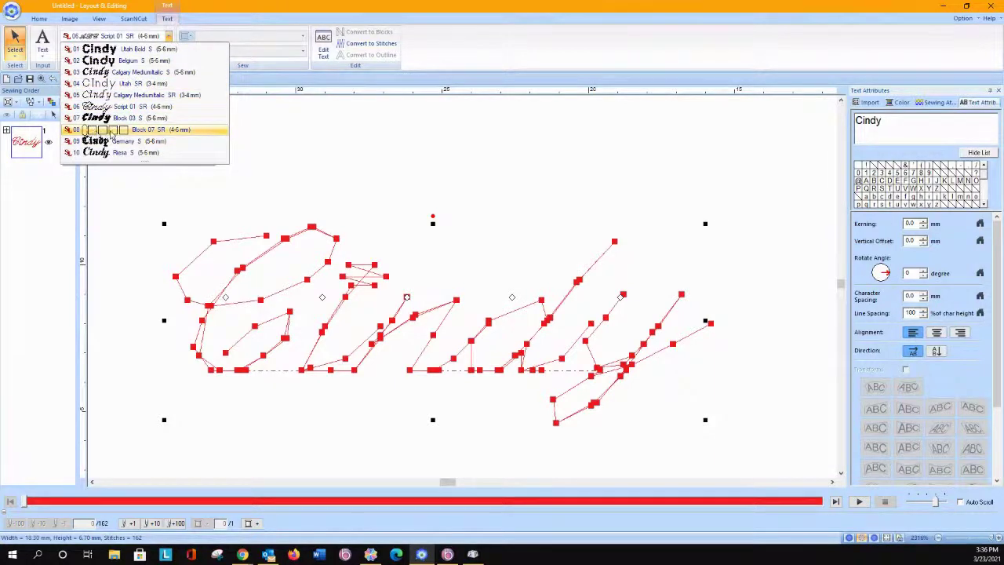
left_click(110, 131)
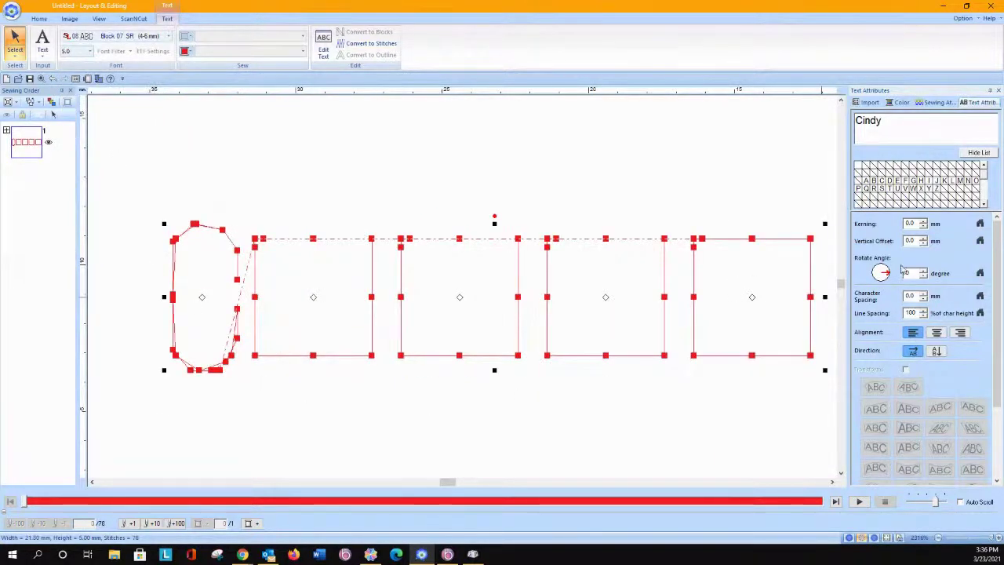
left_click(891, 122)
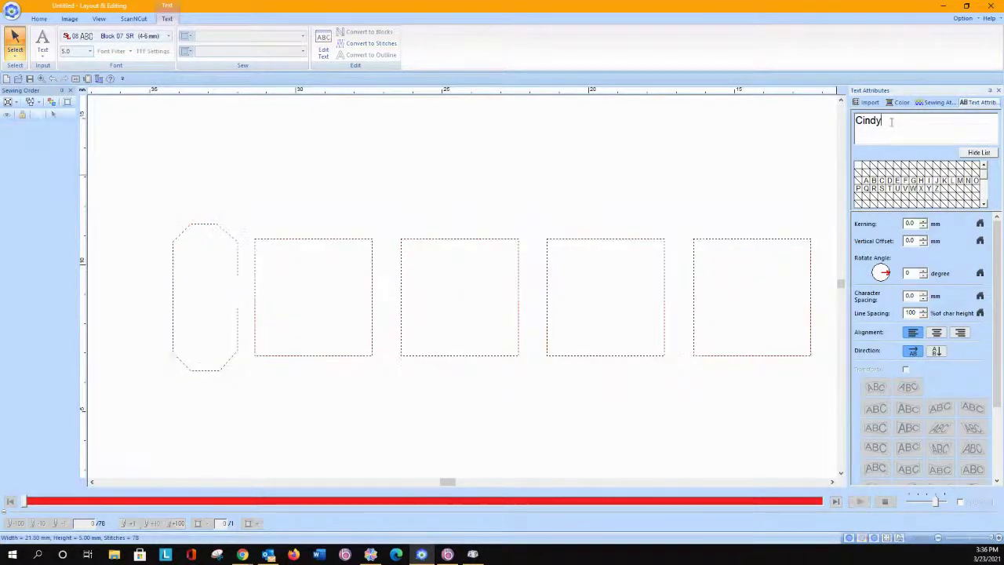
key("BackSpace")
key("BackSpace")
key("BackSpace")
key("BackSpace")
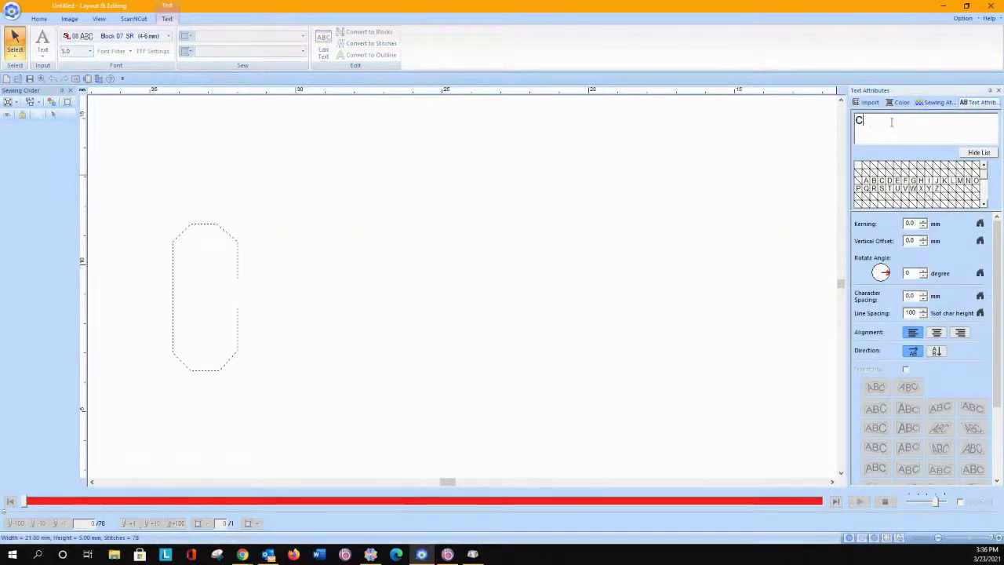
type("INDY")
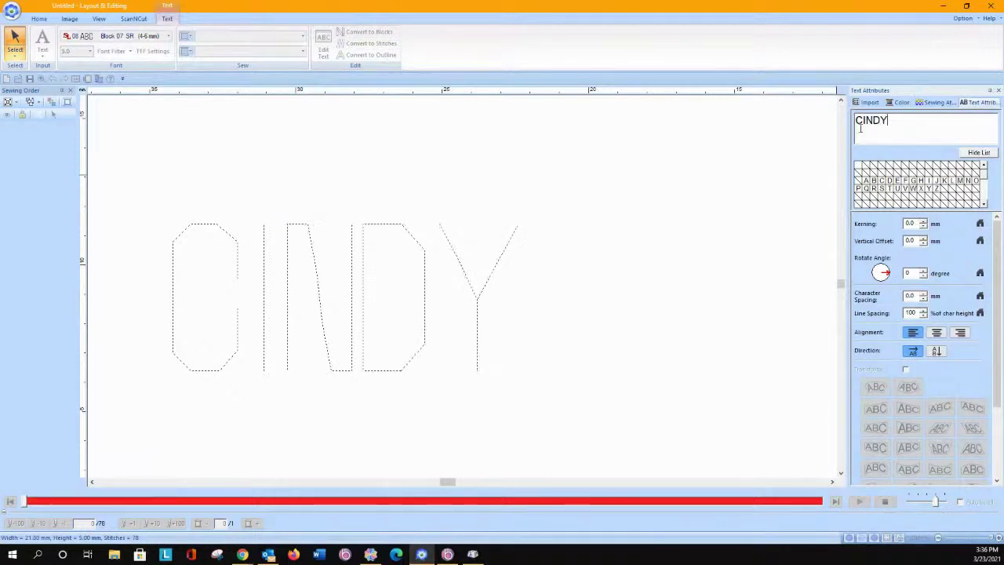
left_click(645, 159)
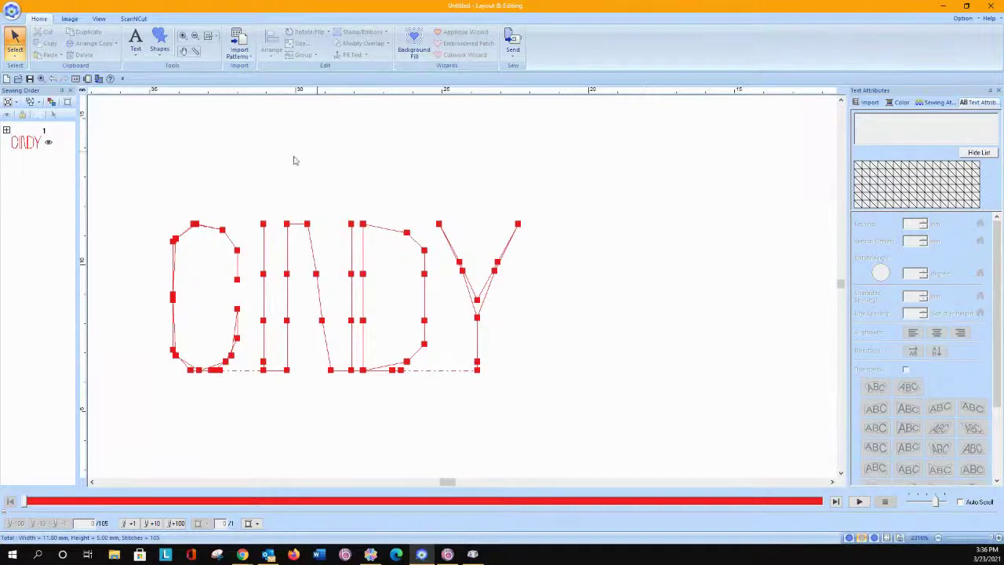
Select the capitalised name and change its font to 09 Germany S
left_click(180, 230)
left_click(166, 22)
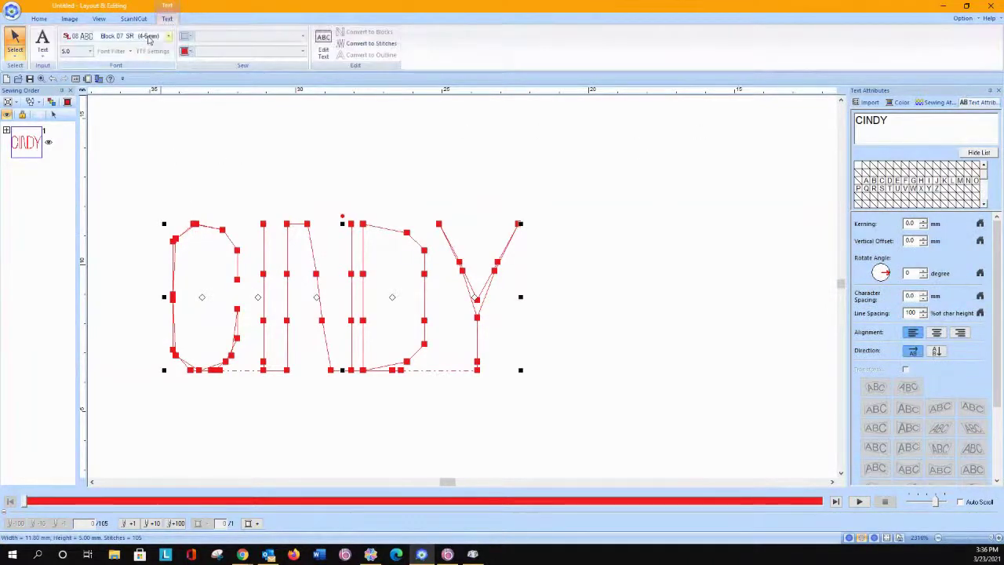
left_click(168, 36)
left_click(131, 145)
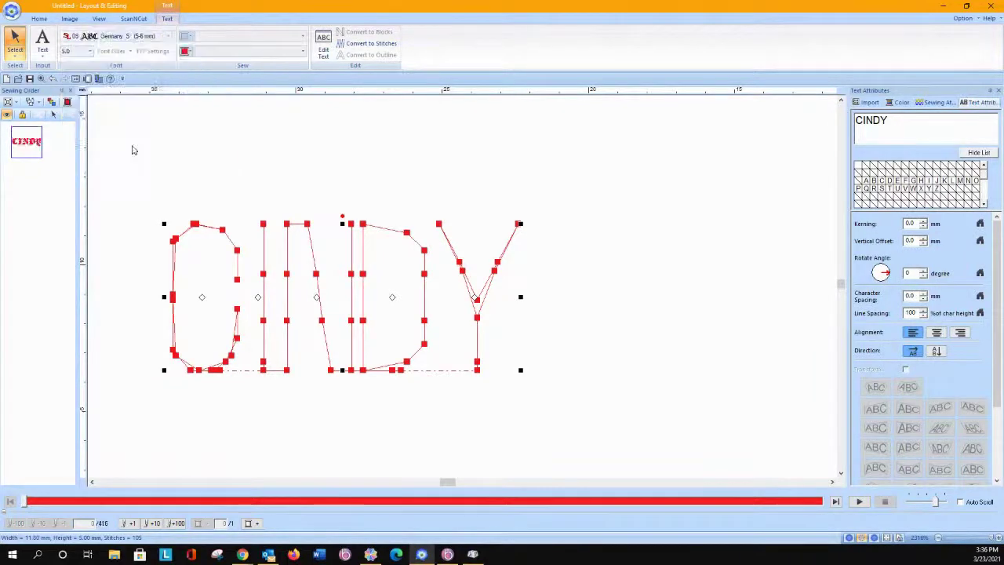
Change the capitalised name's font to the small font 10 Riesa S (5-6 mm)
left_click(134, 38)
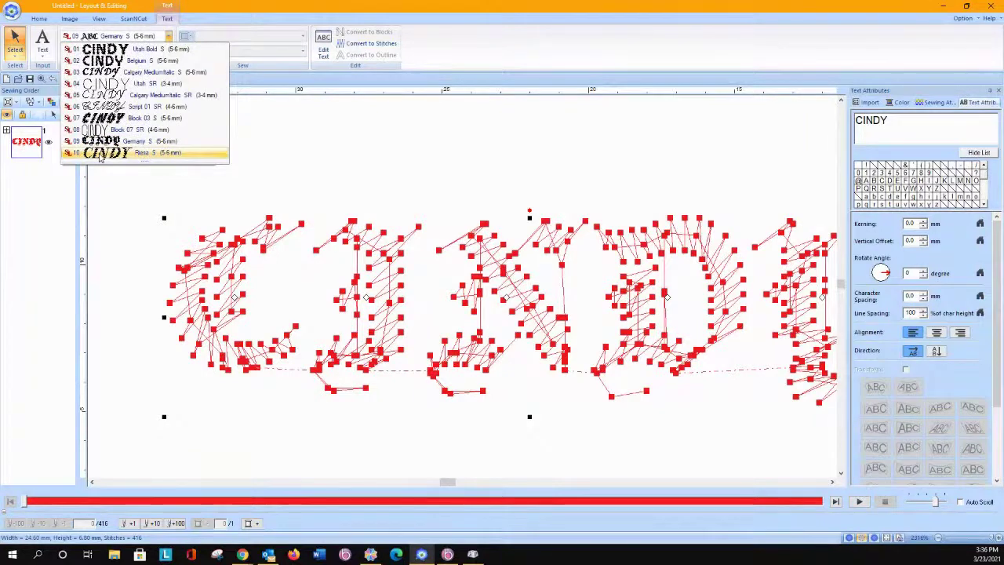
left_click(101, 155)
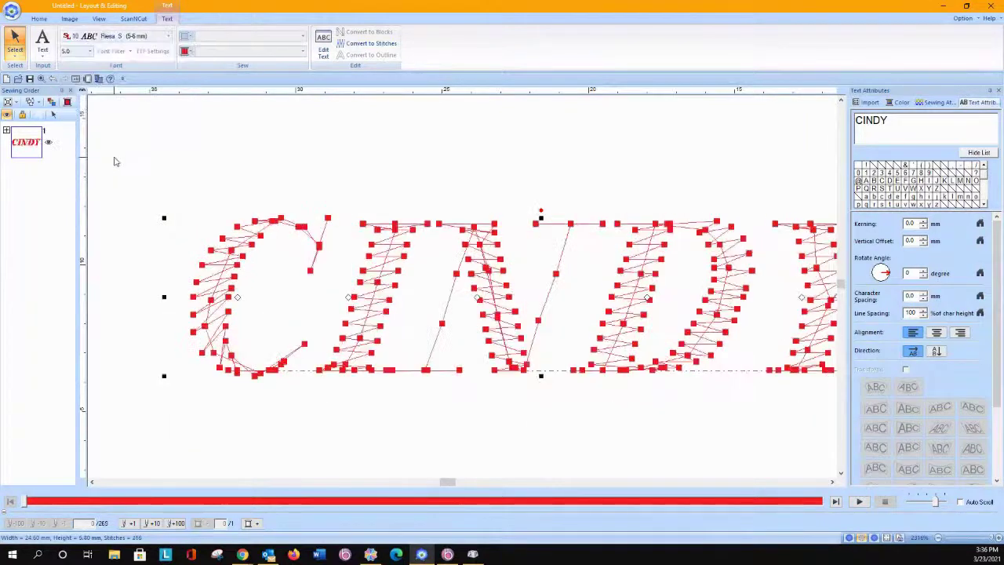
left_click(39, 18)
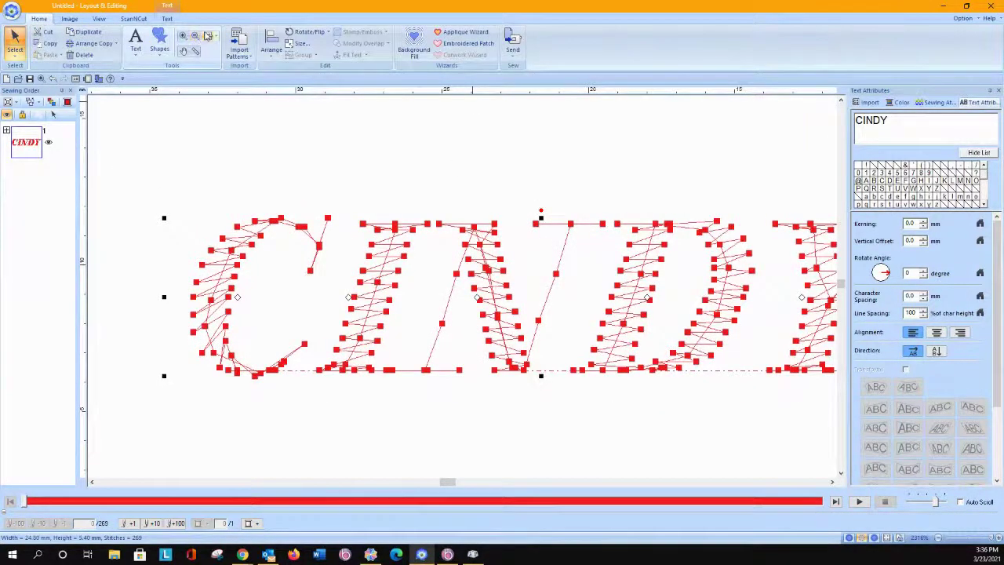
left_click(206, 36)
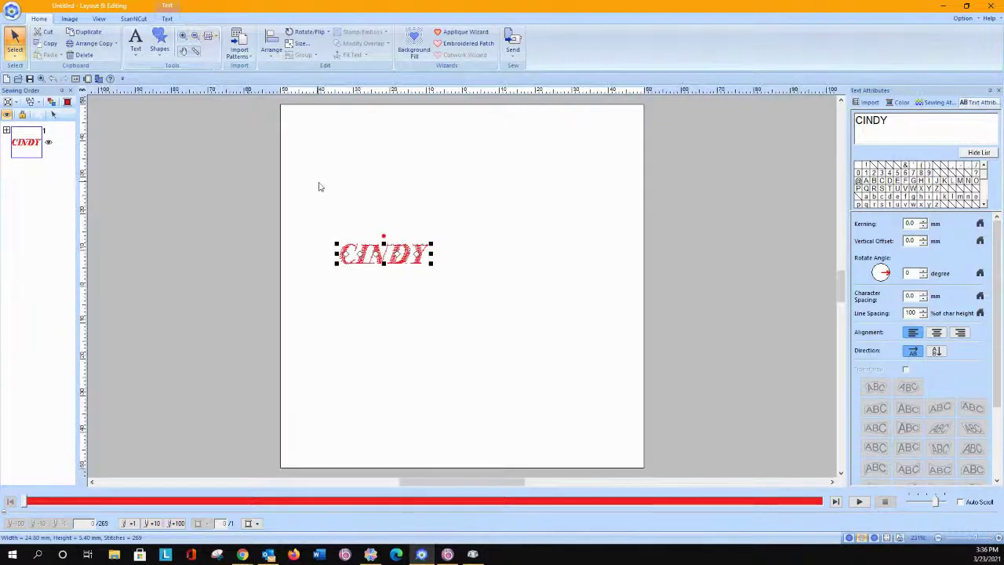
left_click(182, 36)
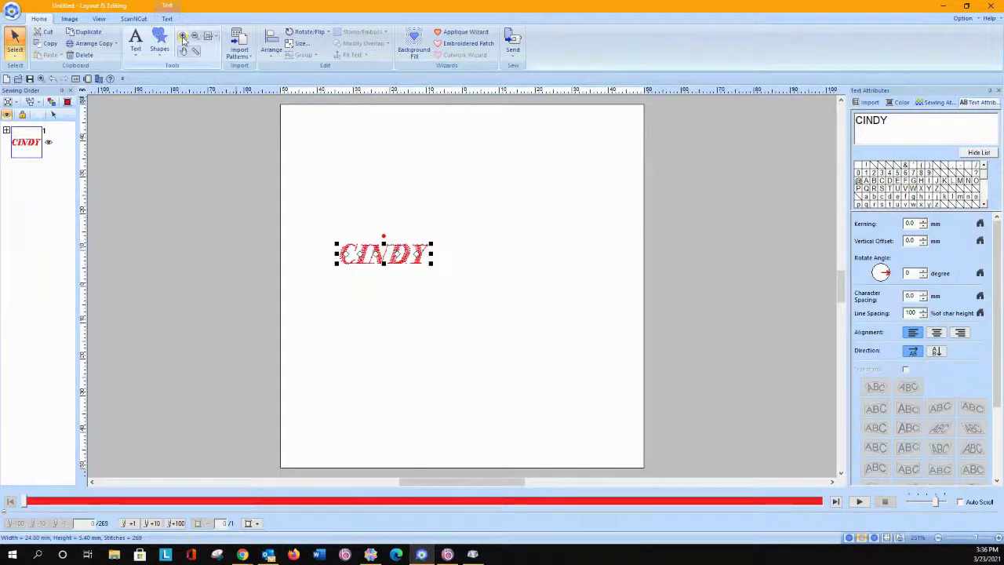
left_click_drag(303, 202, 458, 291)
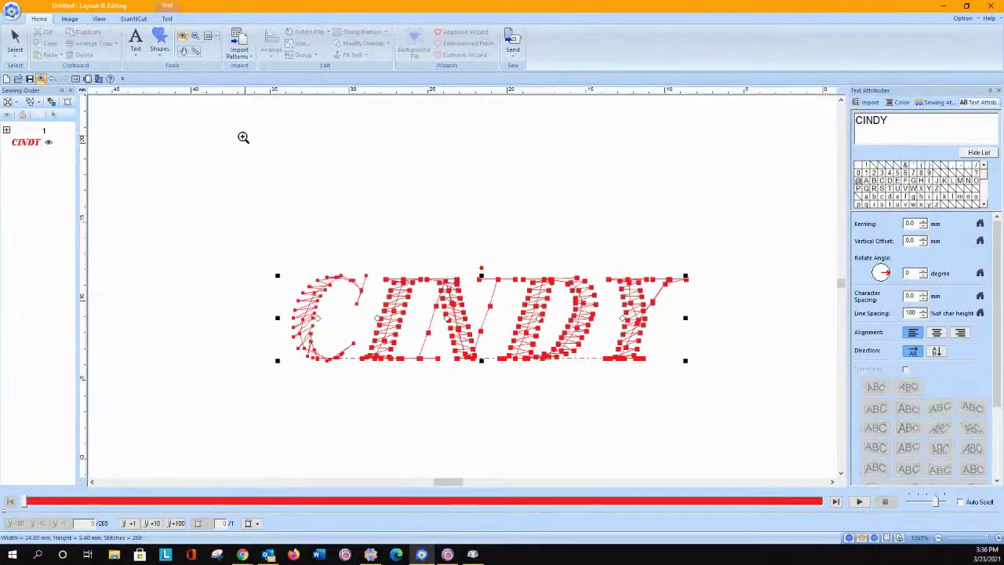
left_click(14, 43)
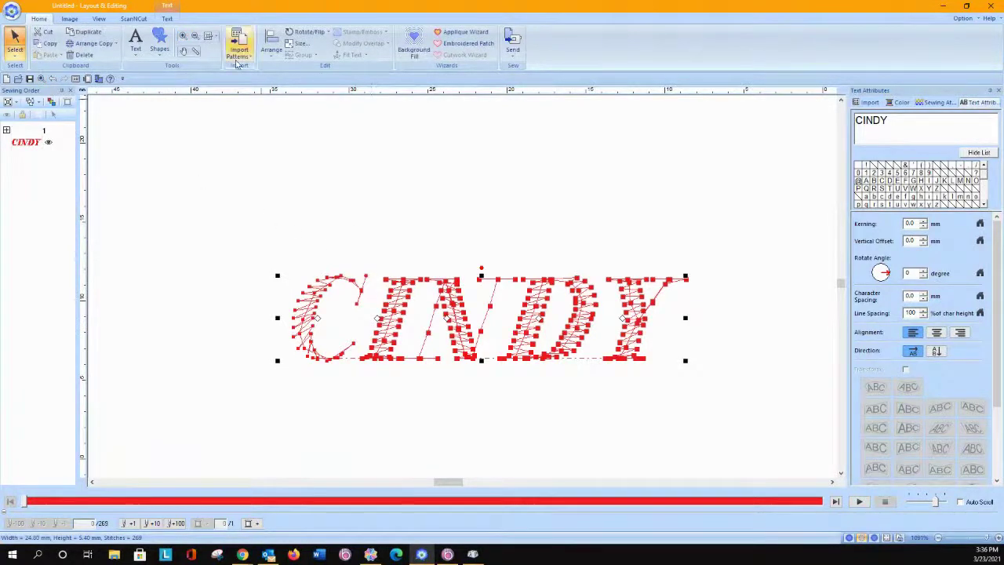
Retype the name with only its first letter capitalised and show its stitches in realistic view
left_click(894, 123)
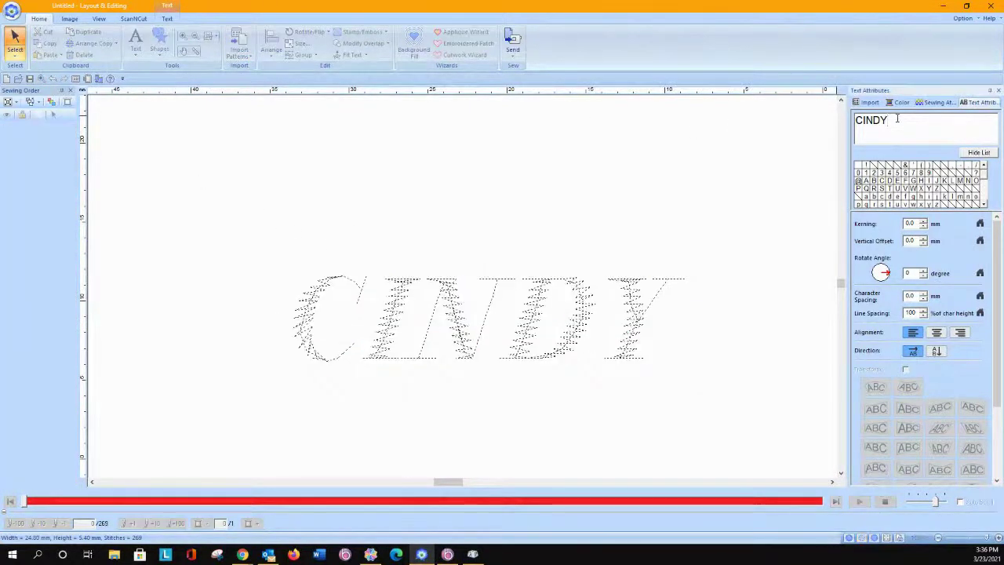
key("BackSpace")
key("BackSpace")
key("BackSpace")
key("BackSpace")
type("INDY")
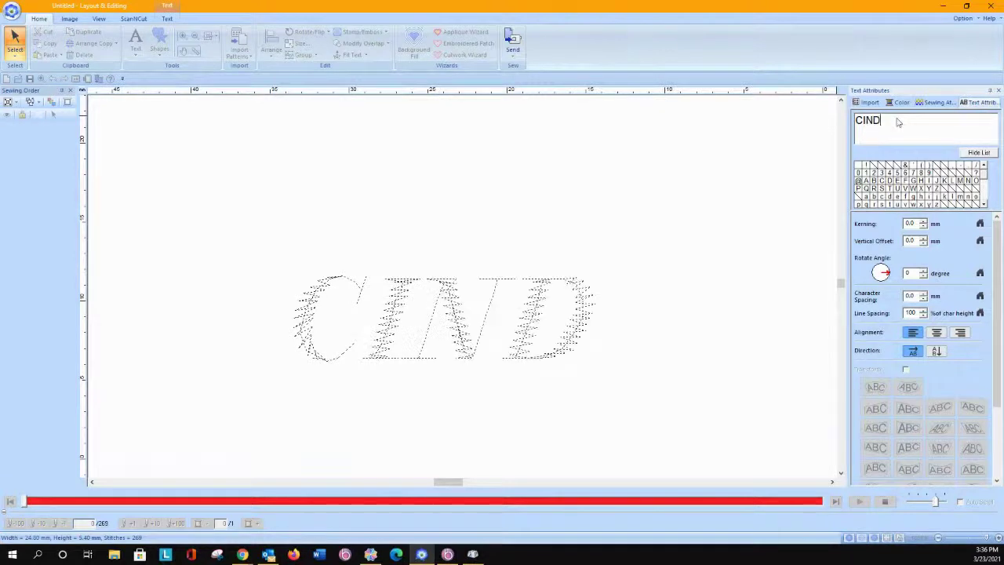
key("BackSpace")
key("BackSpace")
key("BackSpace")
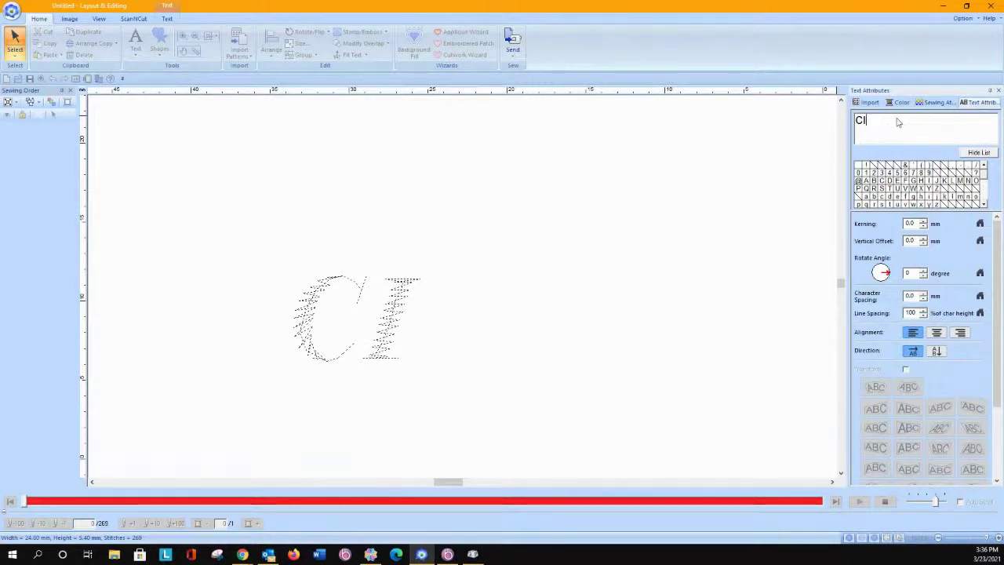
key("BackSpace")
type("indy")
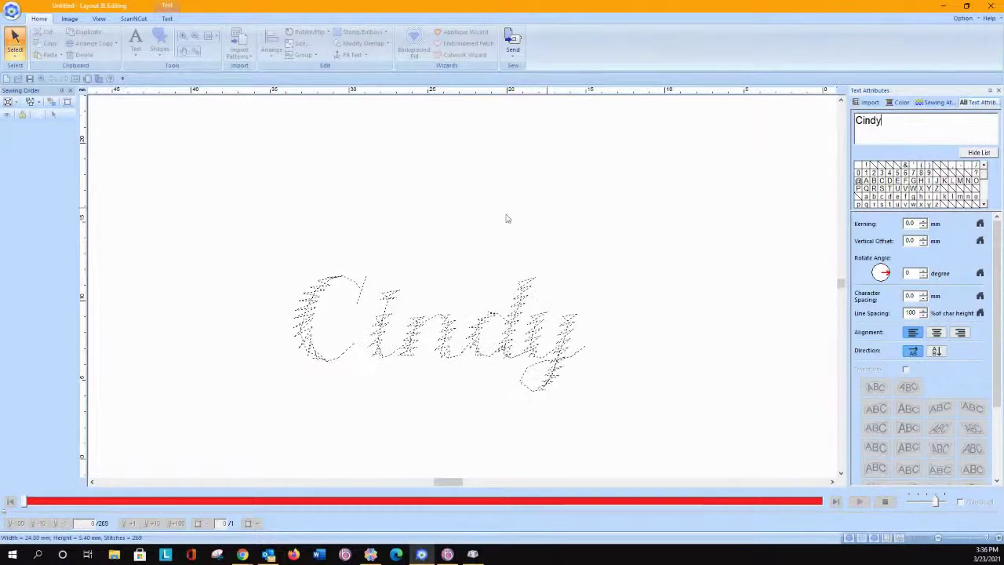
left_click(444, 218)
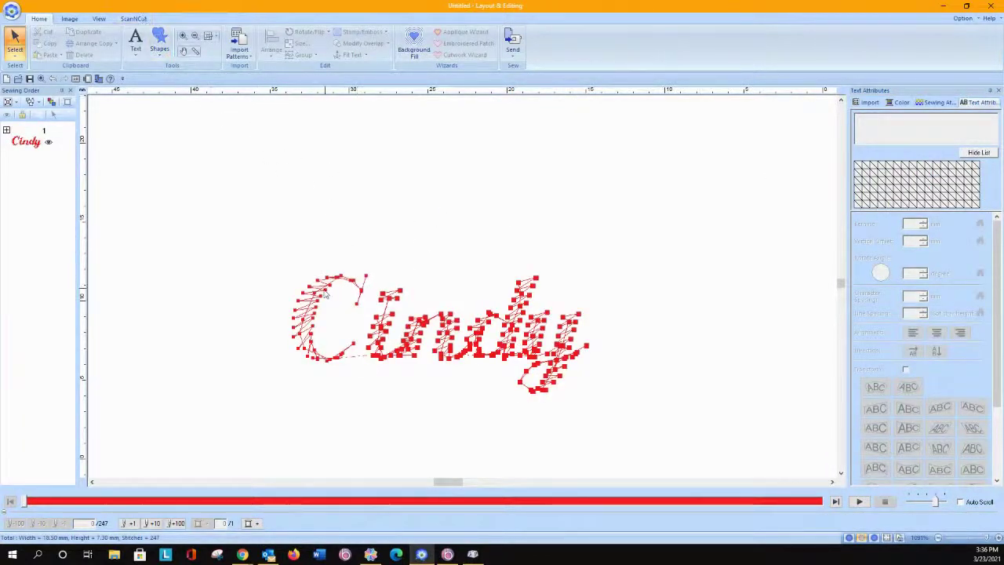
left_click(401, 329)
left_click(835, 501)
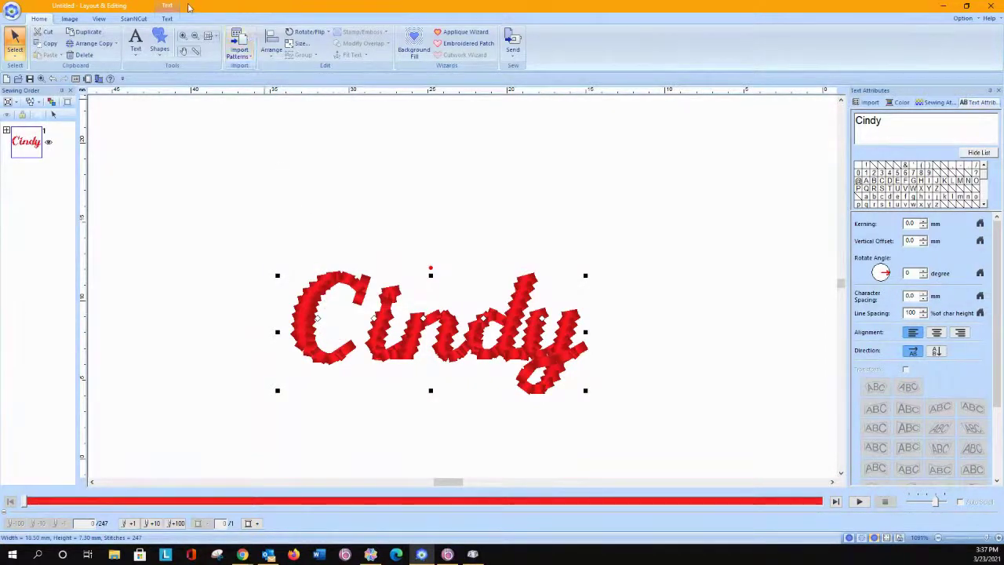
Change the name's font to the small font 01 Utah Bold S (5-6 mm)
left_click(167, 18)
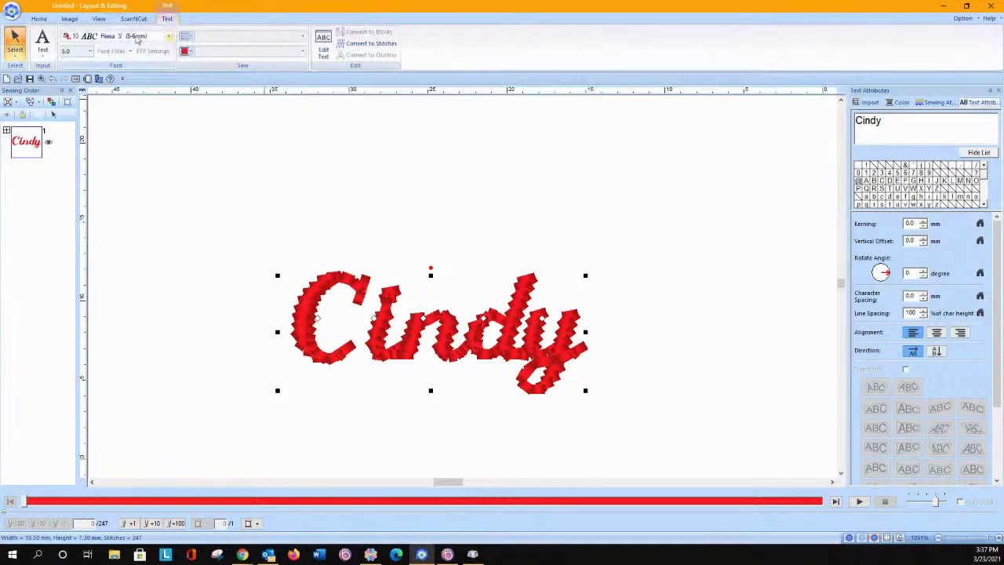
left_click(135, 37)
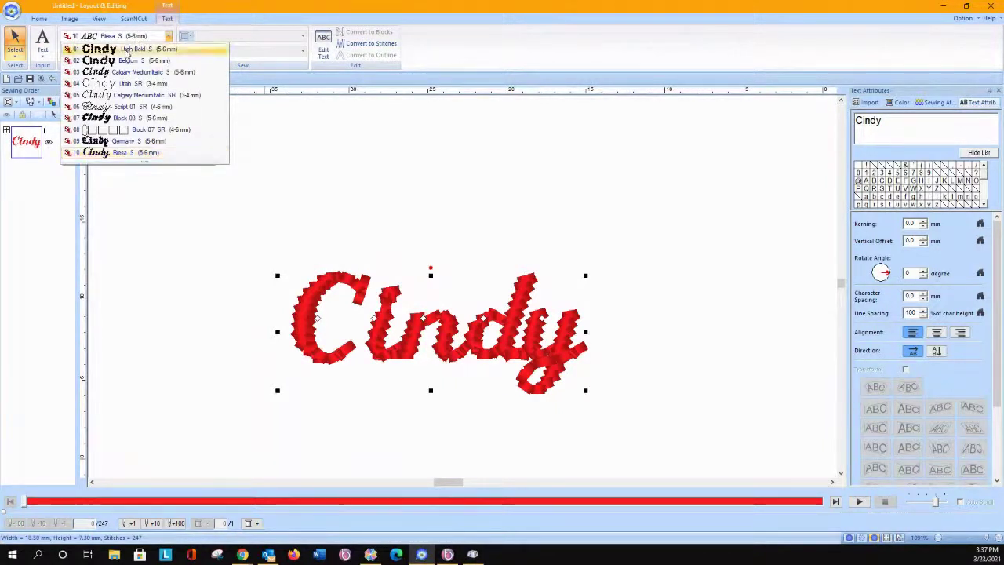
left_click(129, 49)
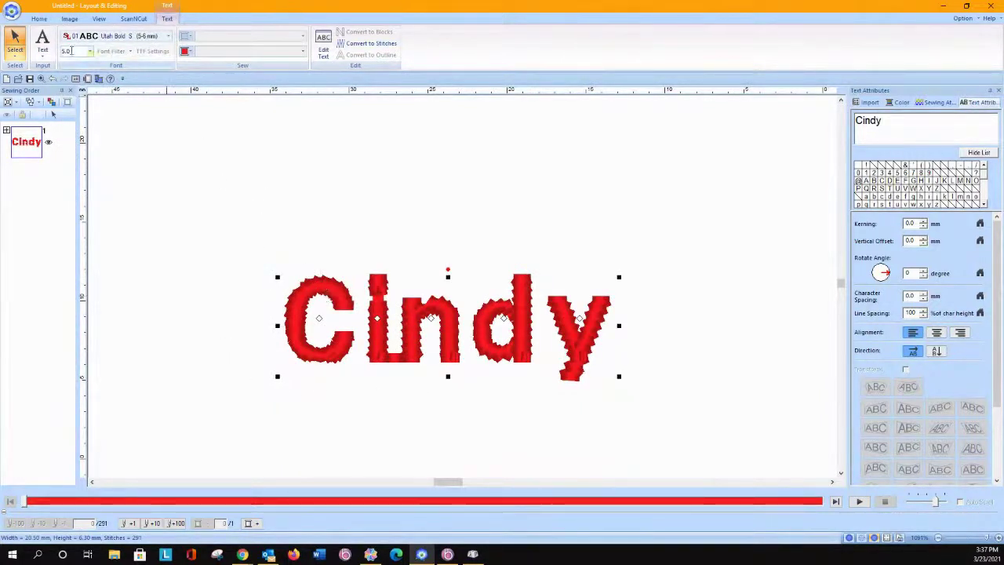
Set the name's text size to 6 mm and switch the measurement units to inches
left_click(82, 93)
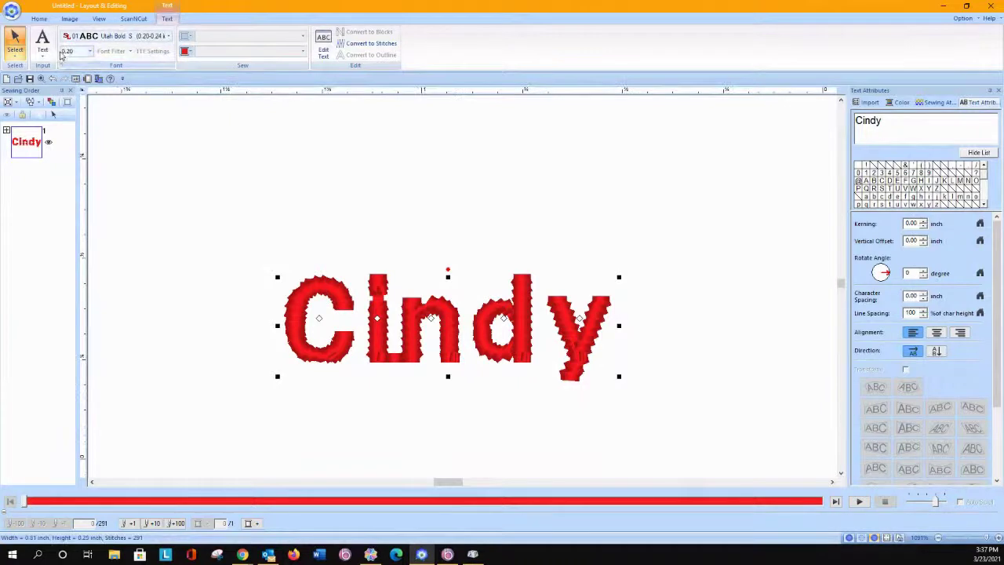
left_click(83, 92)
left_click(90, 51)
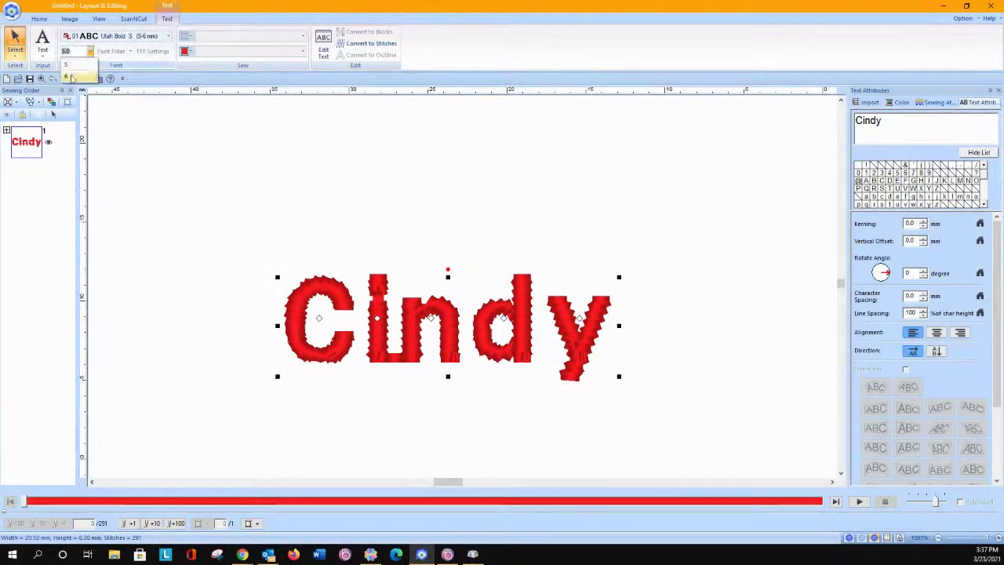
left_click(71, 77)
left_click(83, 93)
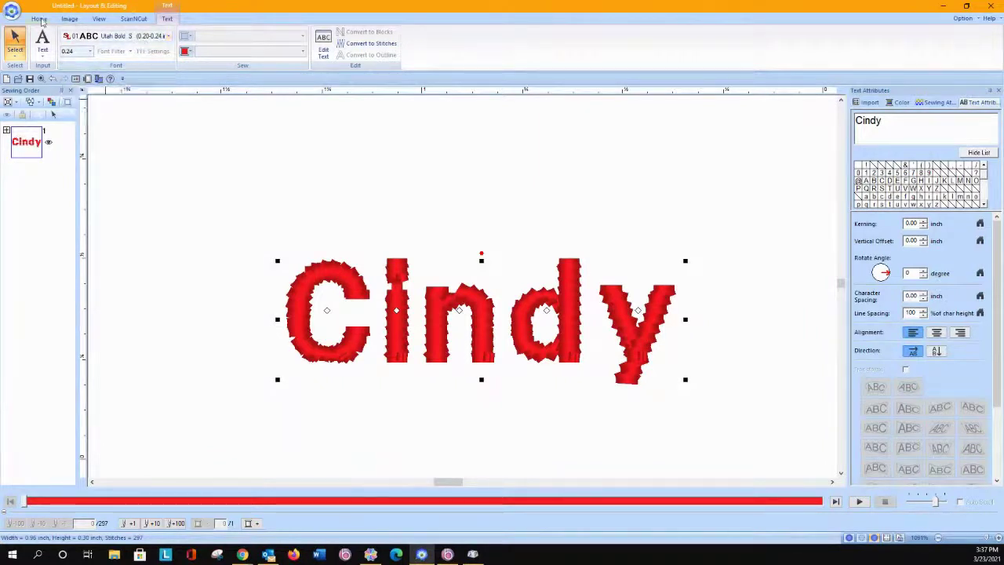
Add the same name as regular text above the red one, in the Harrington font at 0.20 inch
left_click(43, 51)
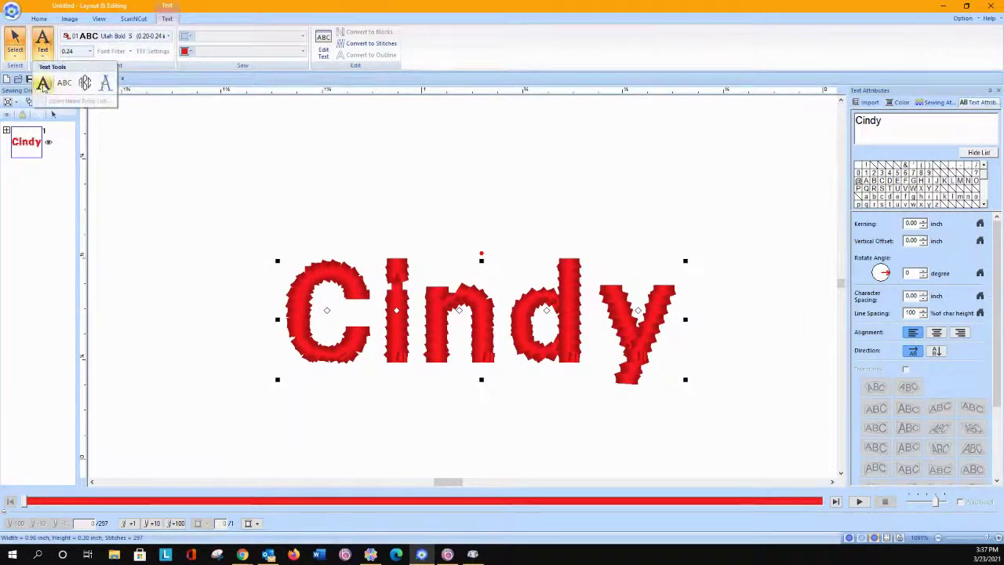
left_click(41, 85)
left_click(299, 207)
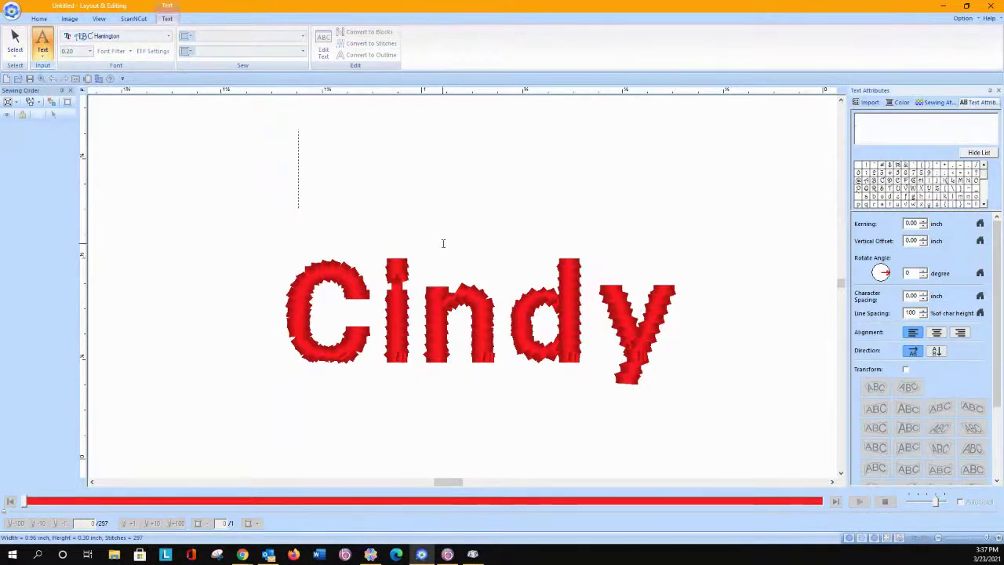
type("Cindy")
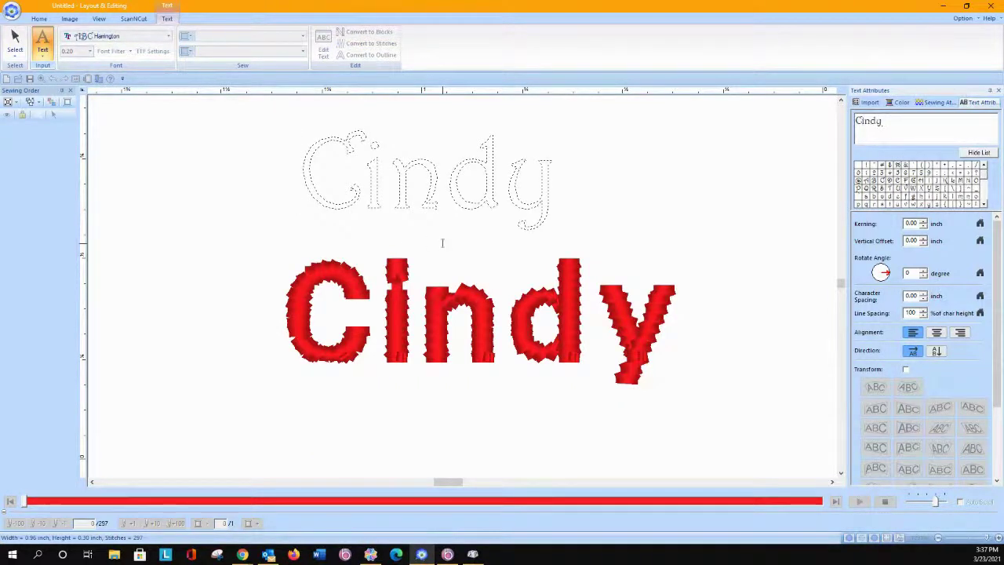
key("Return")
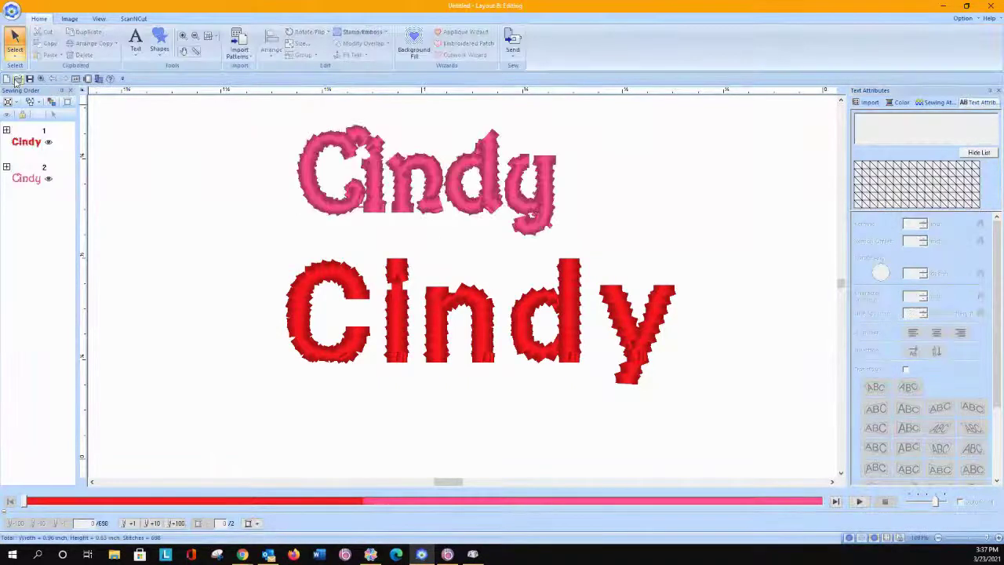
Select the pink Harrington name and move it slightly down, closer to the red name
left_click(13, 39)
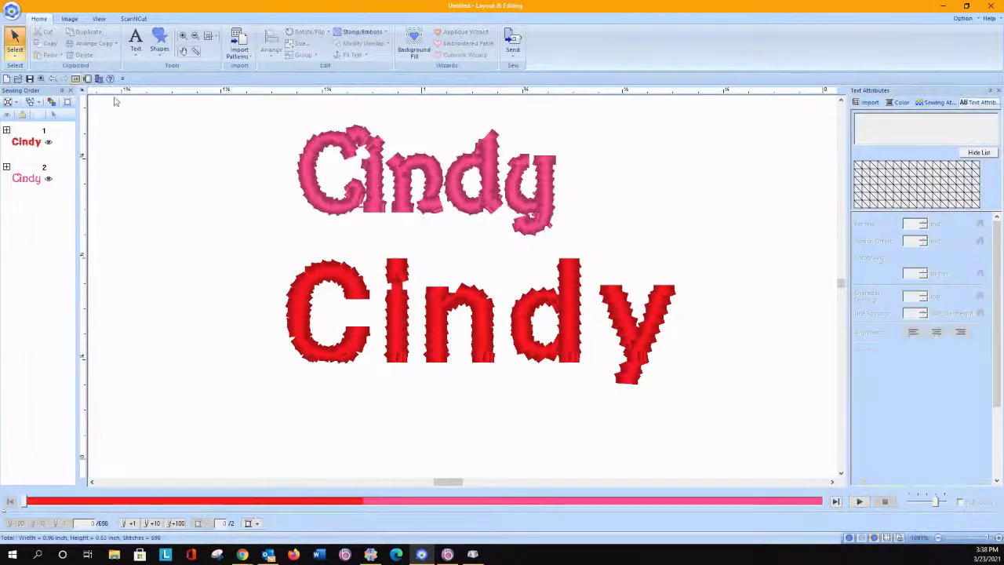
left_click(398, 166)
left_click(167, 18)
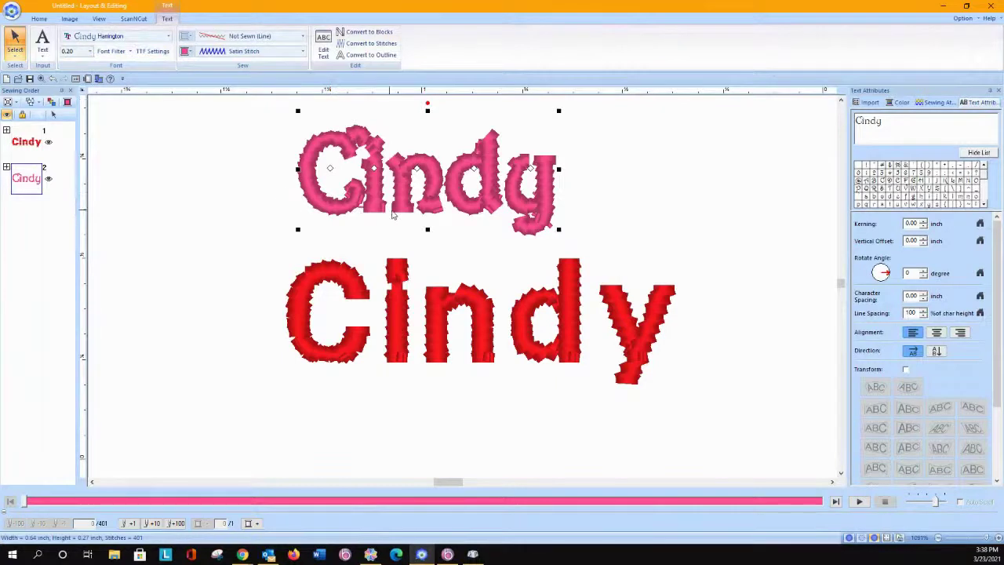
left_click_drag(369, 176, 365, 205)
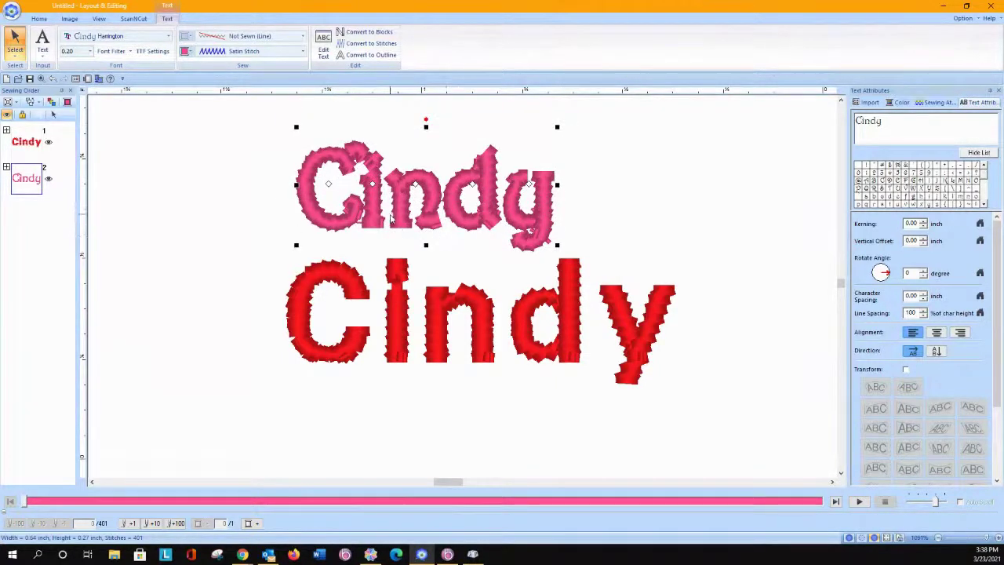
Reset the pink name's region sewing density to its default and lower it to 4.0 line/mm
left_click(923, 102)
left_click(977, 195)
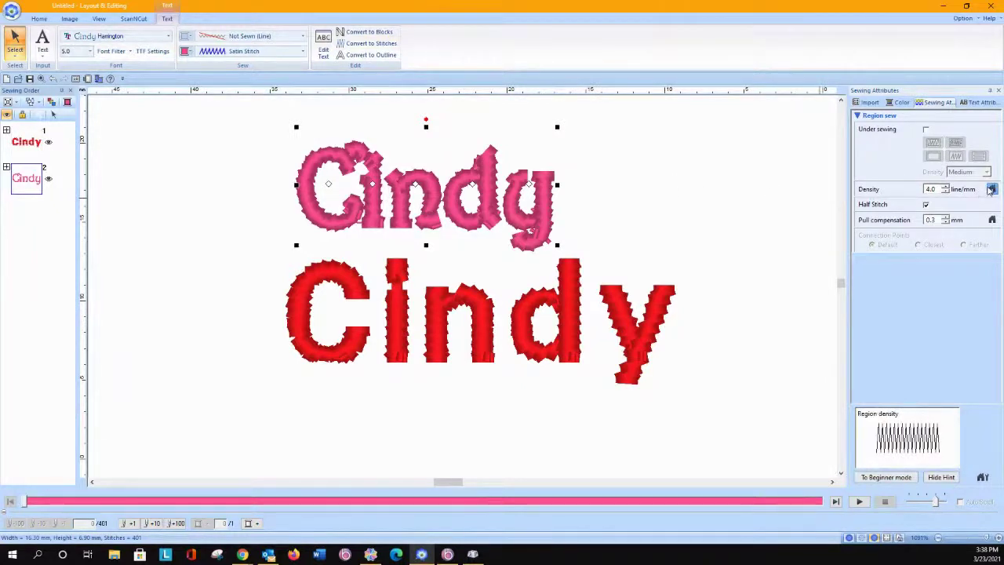
left_click(991, 189)
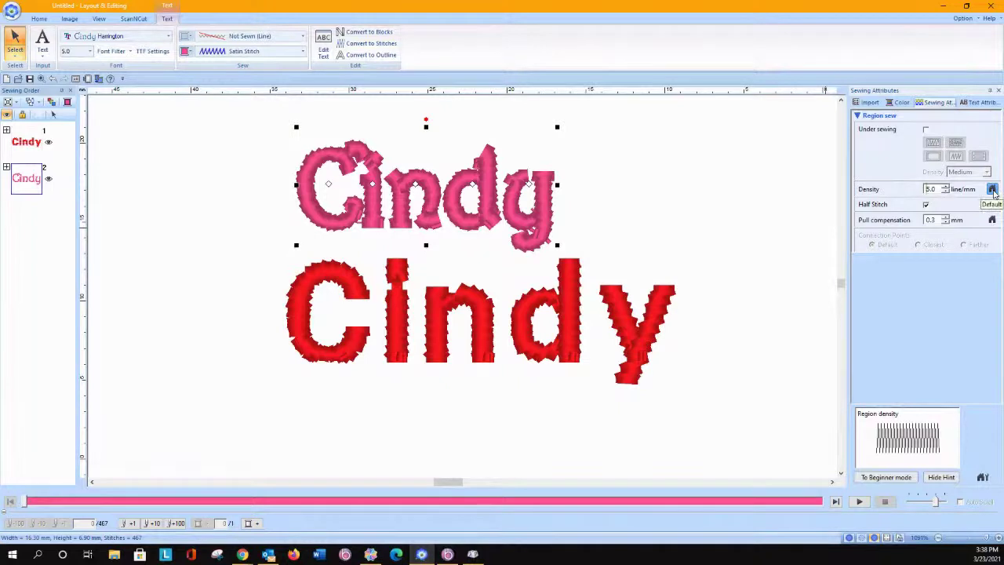
left_click(945, 192)
left_click(945, 193)
left_click(945, 192)
left_click(945, 192)
left_click(946, 192)
left_click(946, 192)
left_click(945, 192)
left_click(945, 192)
left_click(945, 192)
left_click(945, 192)
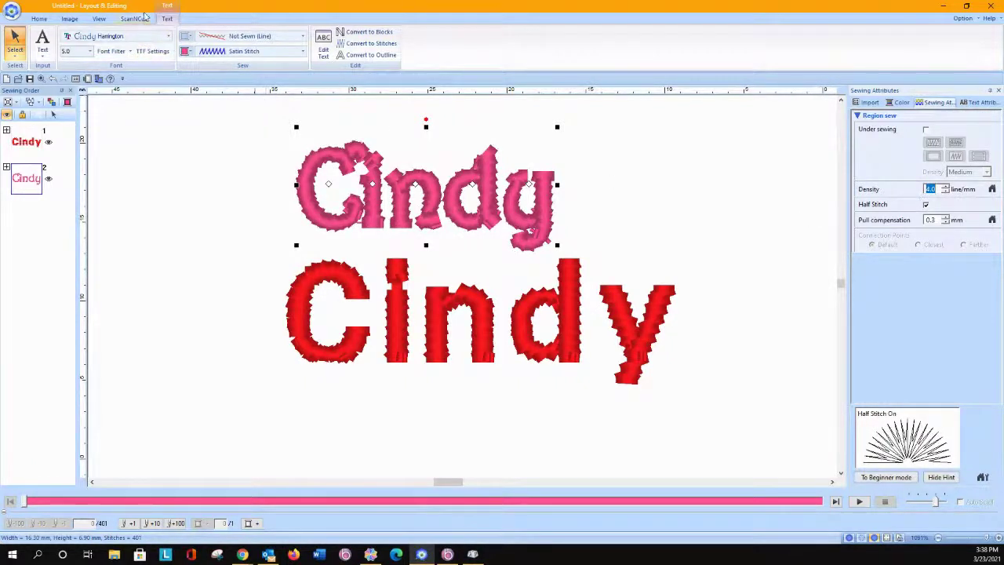
Try a thinner thread width, just below the middle of the scale, in the realistic view settings
left_click(99, 18)
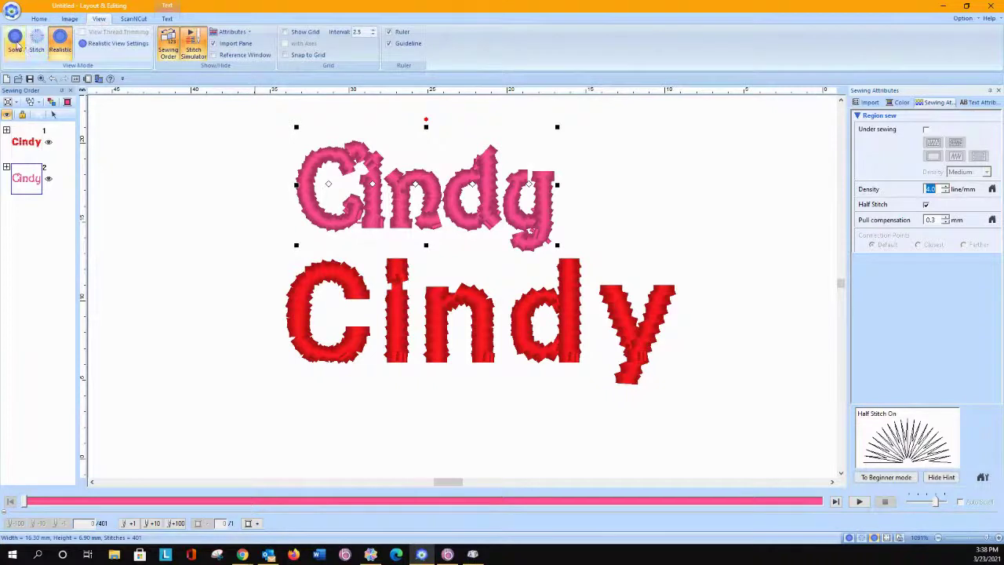
left_click(102, 45)
left_click_drag(54, 37, 49, 38)
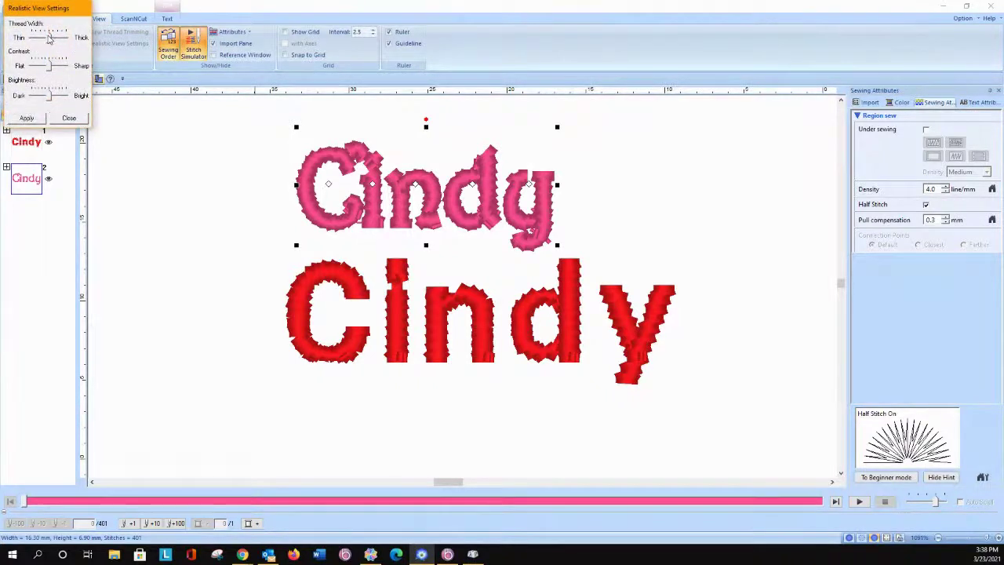
left_click(39, 119)
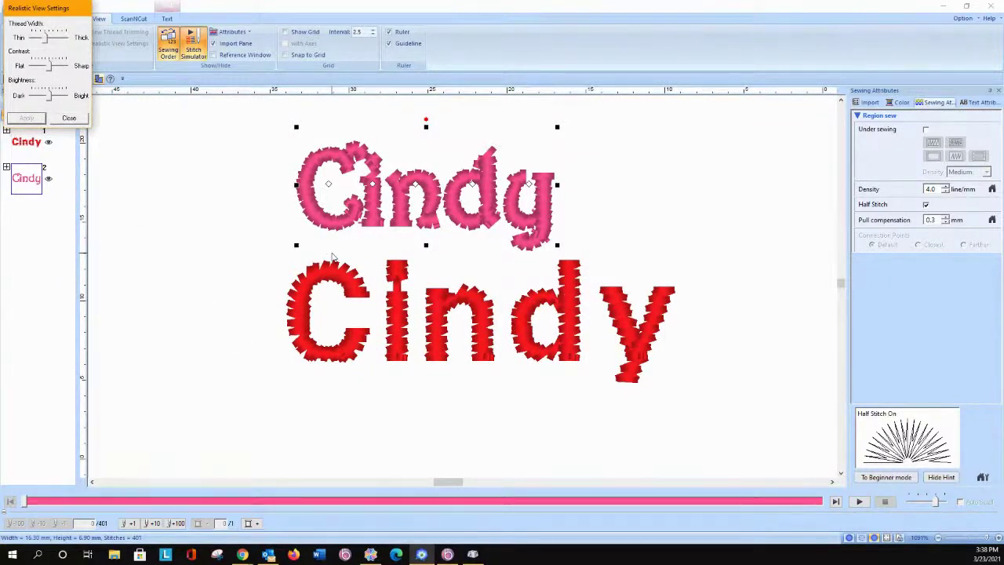
Set the realistic view's thread width to the middle of the scale, apply it and deselect the name
left_click_drag(45, 39, 50, 38)
left_click(33, 119)
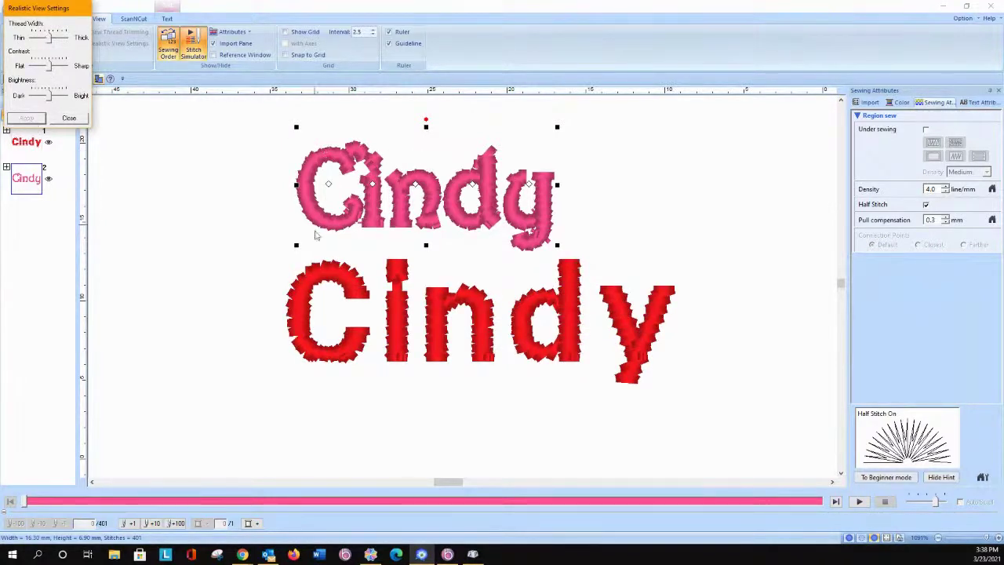
left_click(69, 118)
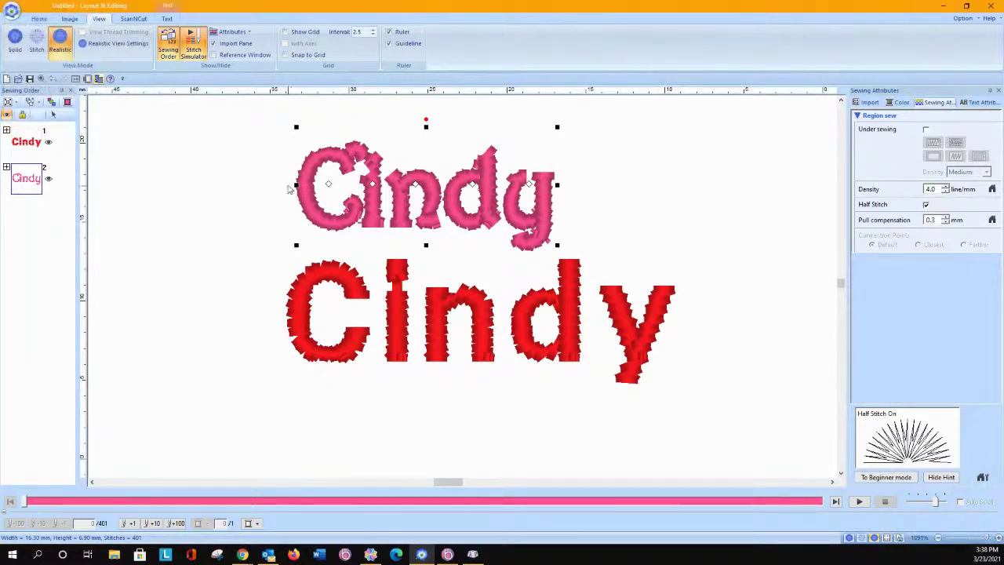
left_click(195, 118)
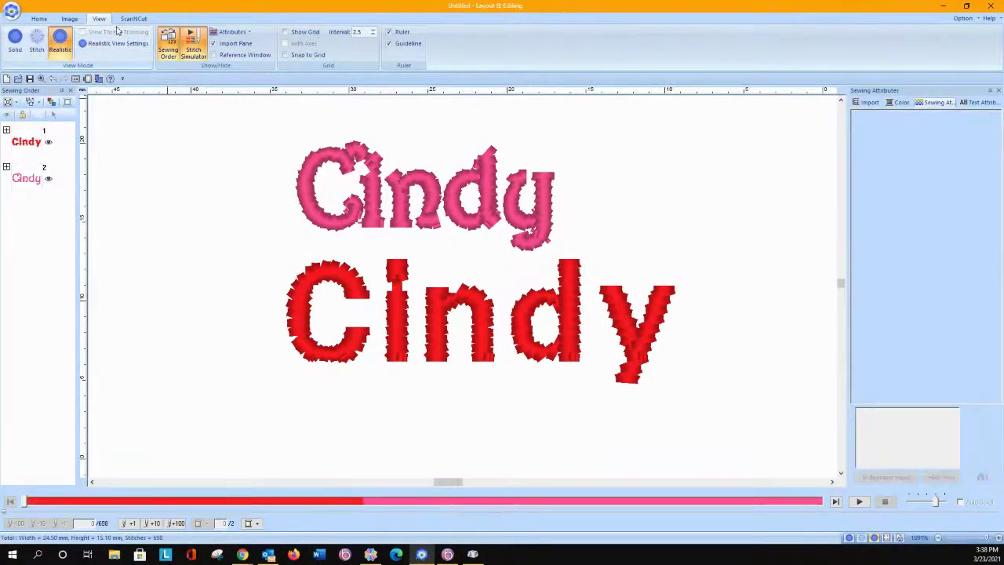
Change the pink name's font to Script 03 and reset its pull compensation to the default
left_click(310, 176)
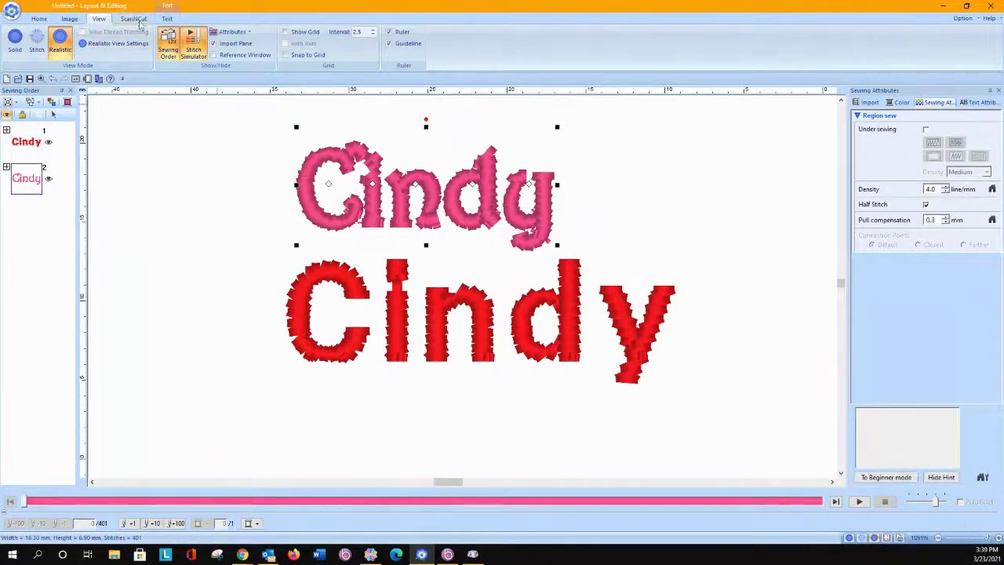
left_click(168, 19)
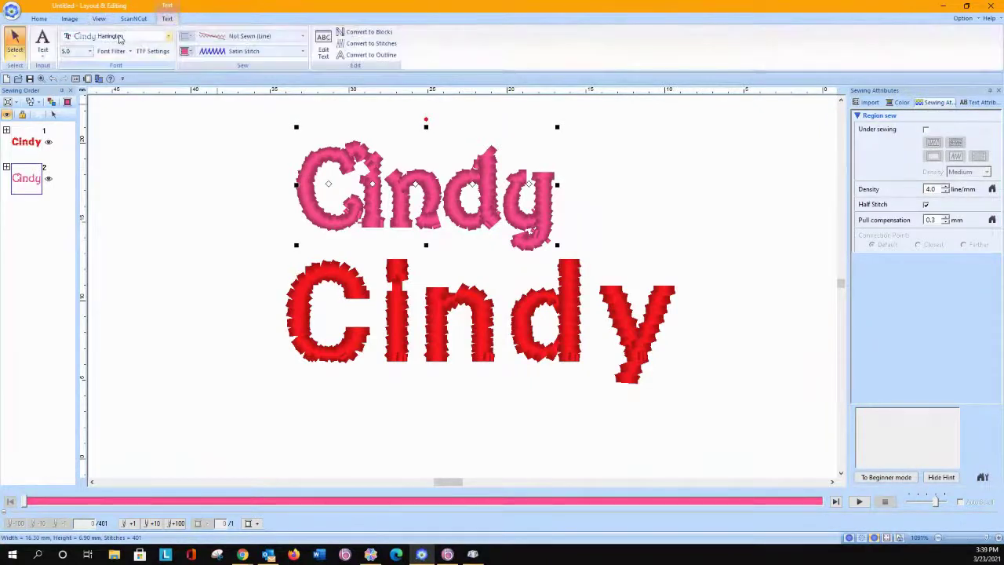
left_click(167, 36)
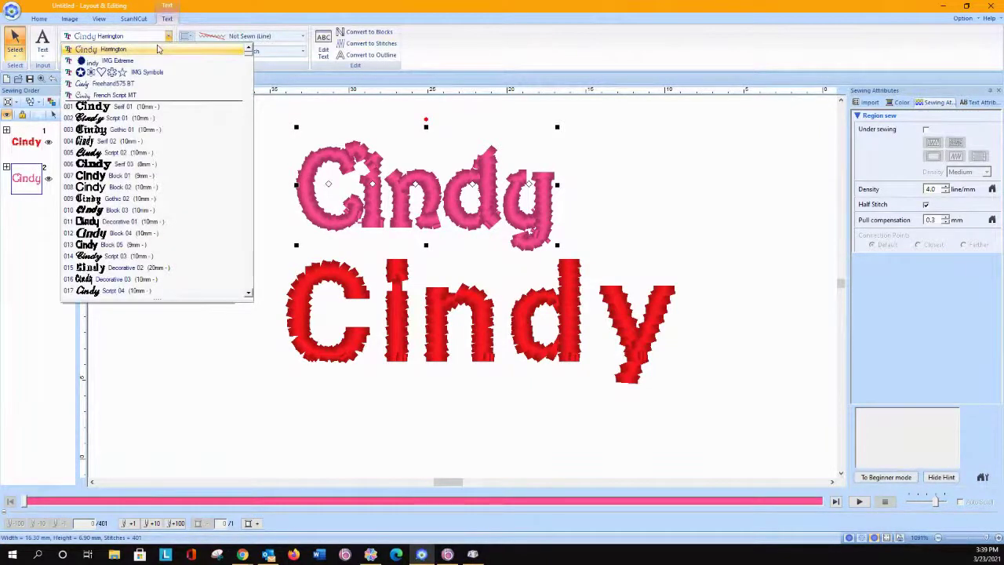
left_click(134, 256)
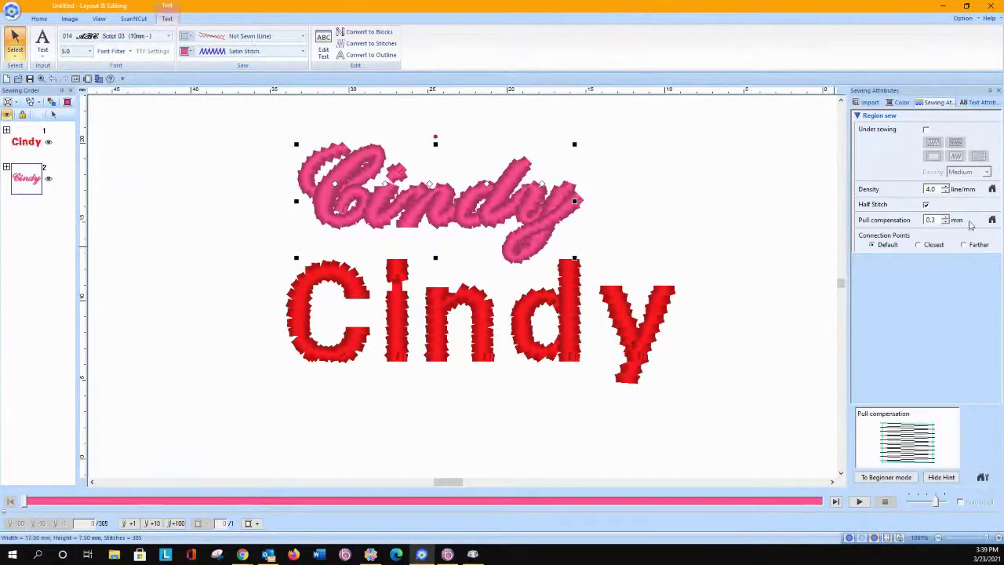
left_click(994, 220)
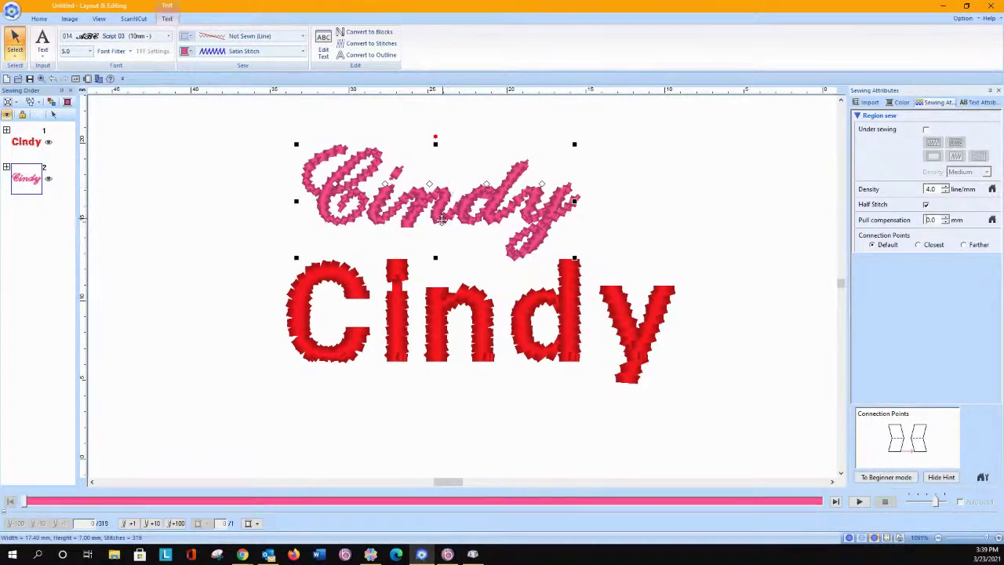
Examine the script name's first letters up close in stitch view and measure the lengths of several stitches
left_click(39, 18)
left_click(183, 34)
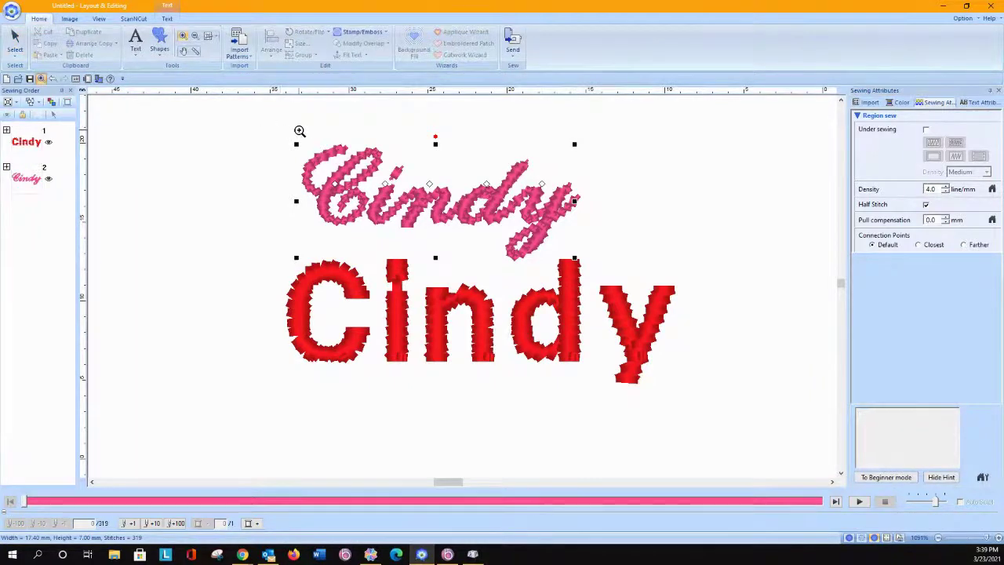
left_click(369, 195)
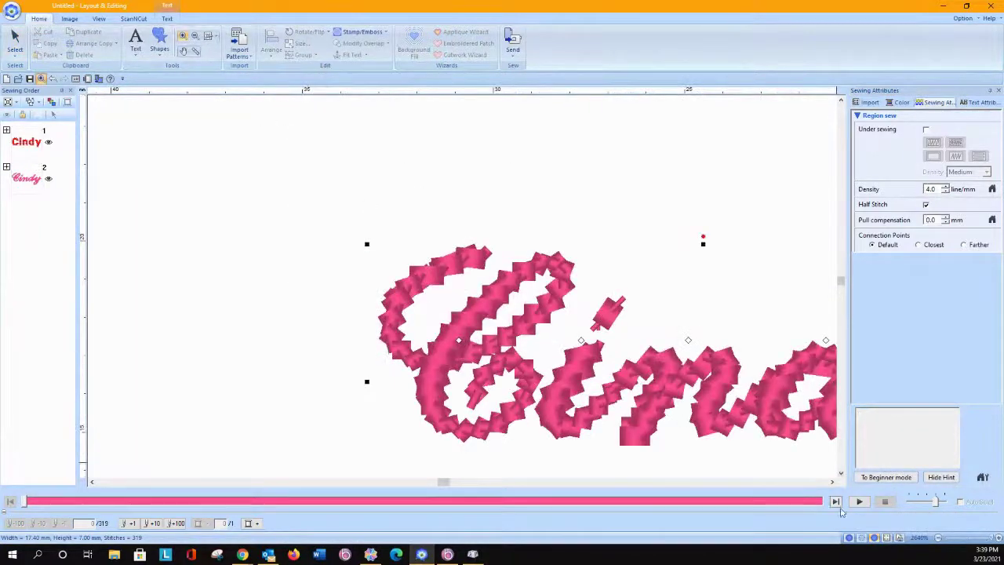
left_click(862, 537)
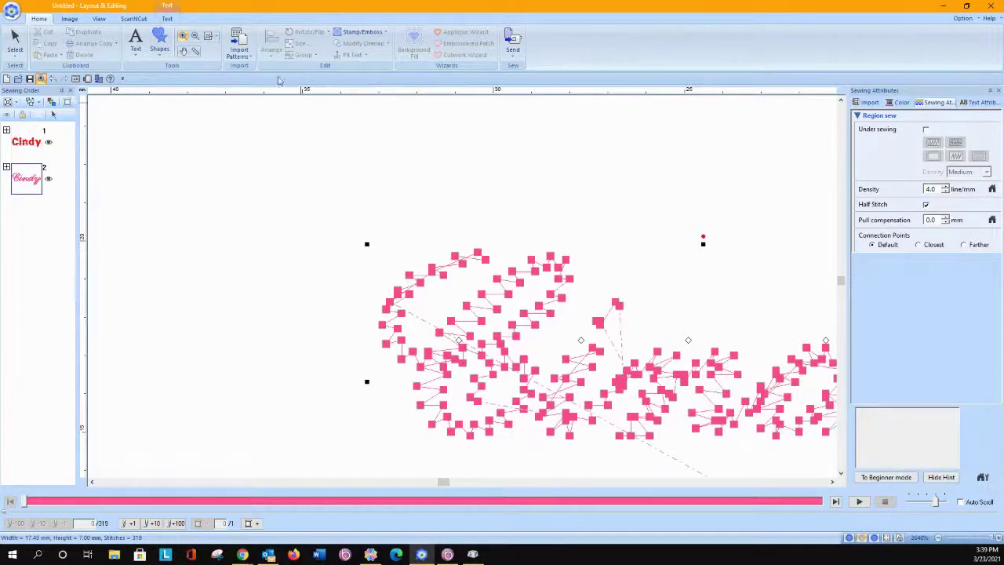
left_click(195, 51)
mouse_move(409, 274)
left_mouse_down()
mouse_move(455, 280)
mouse_move(444, 275)
left_mouse_up()
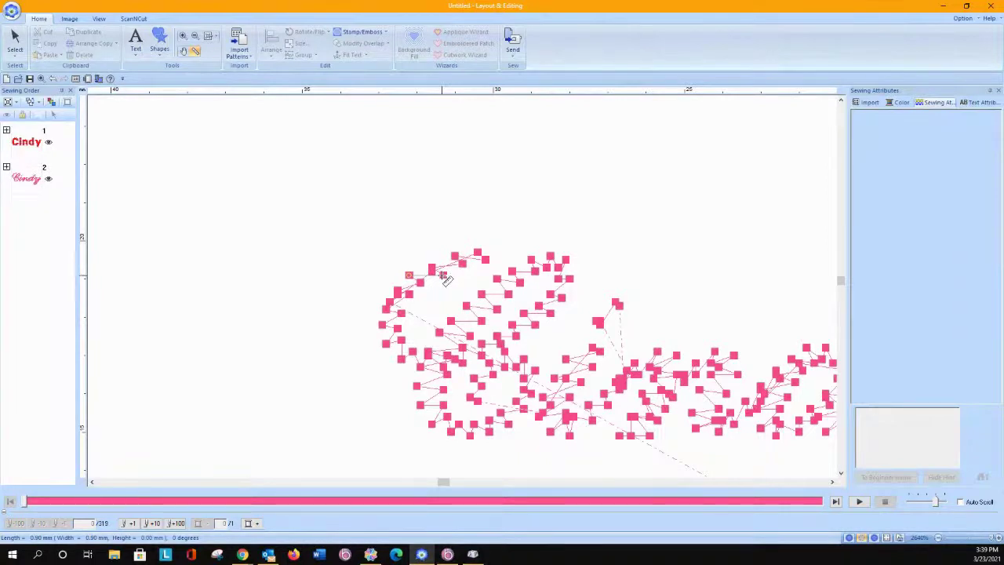
left_click_drag(395, 290, 416, 300)
left_click_drag(383, 309, 402, 313)
left_click_drag(616, 378, 624, 390)
Set the pink script name's pull compensation to 0.1 mm and display it in realistic view
left_click(15, 39)
left_click(26, 178)
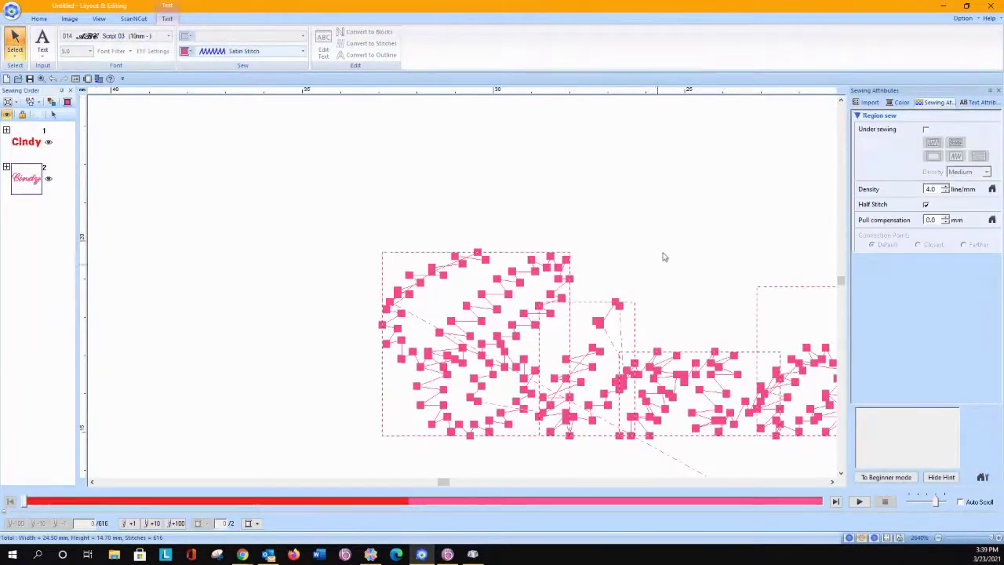
left_click(543, 306)
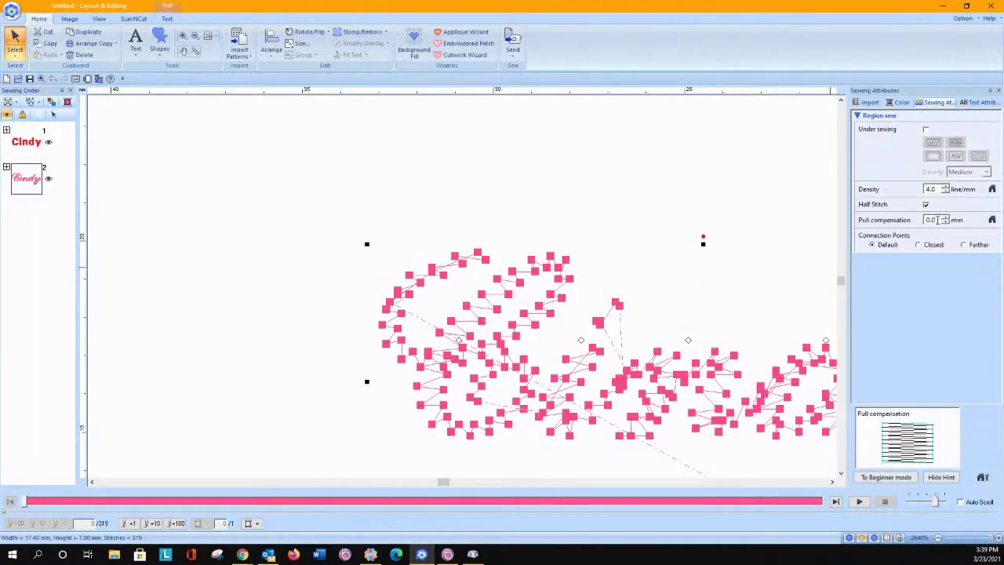
left_click(946, 221)
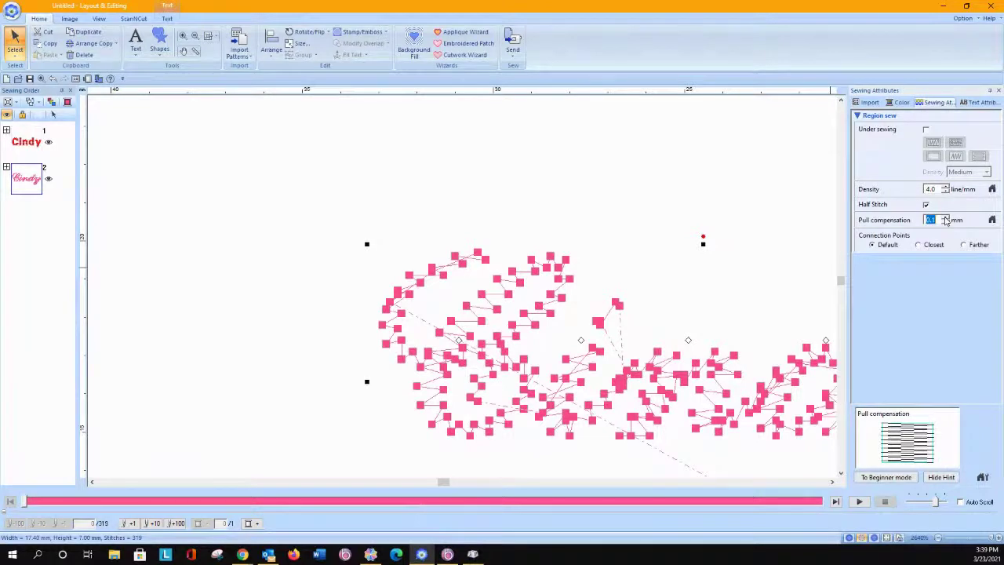
left_click(946, 219)
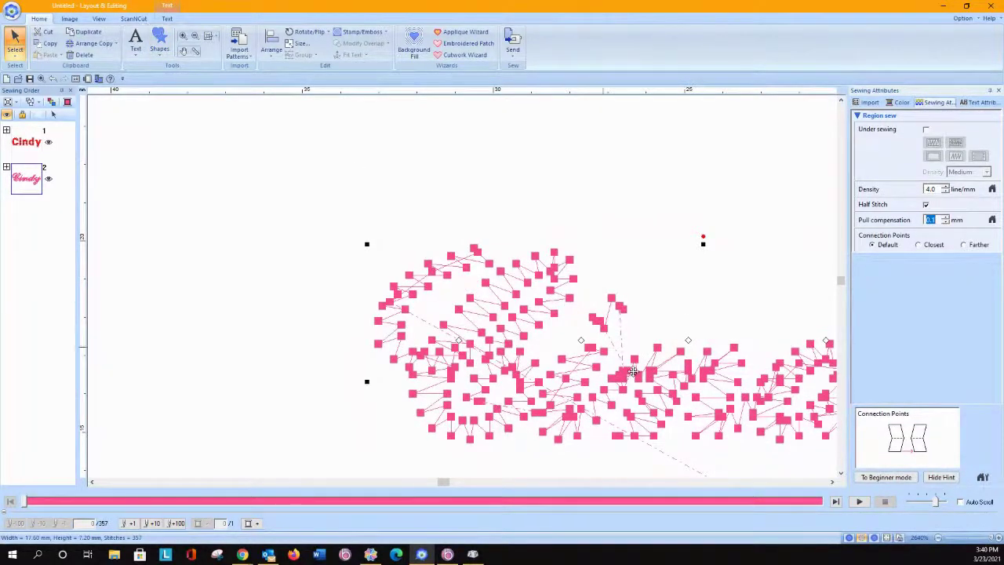
left_click(875, 537)
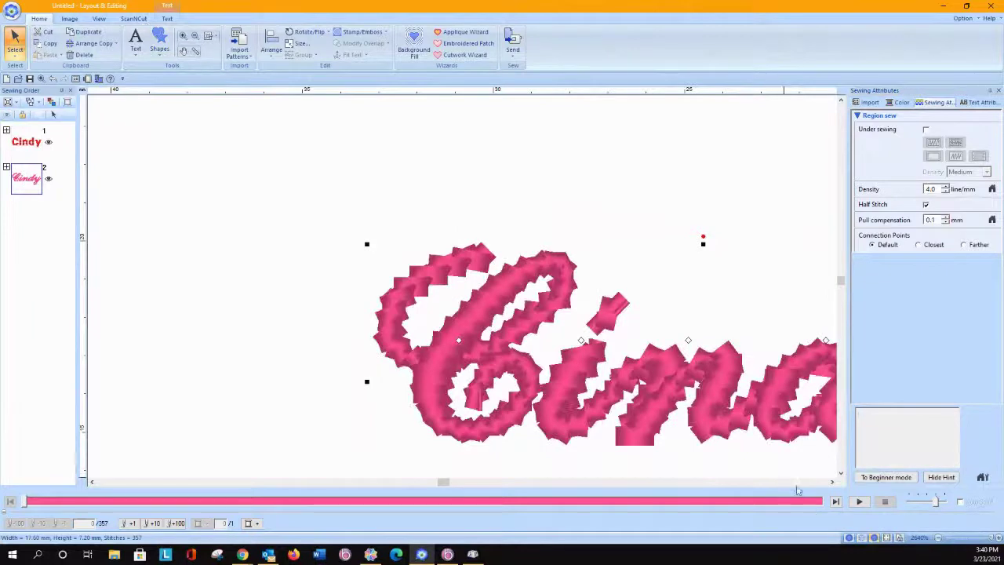
scroll(832, 482, "right", 4)
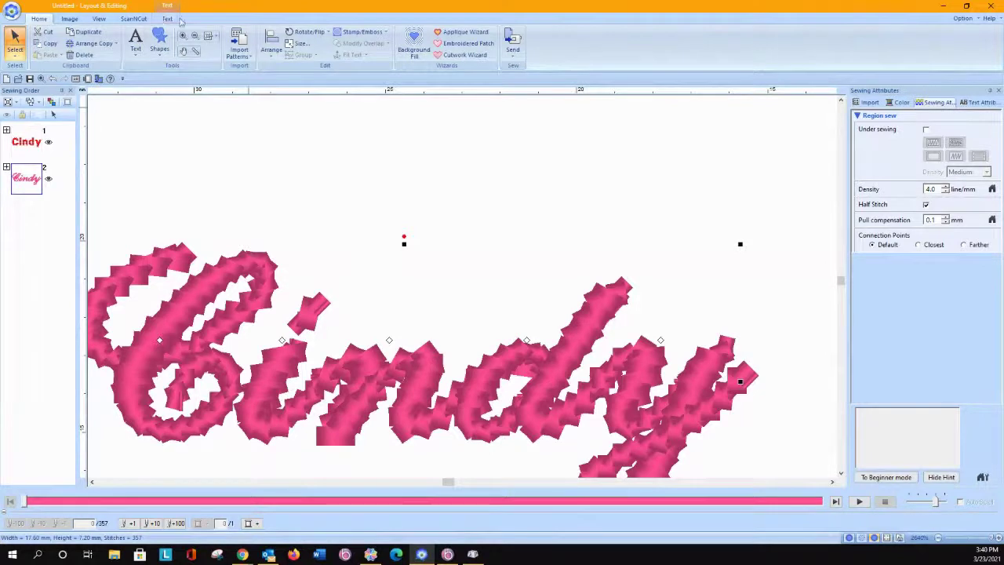
Change the pink name's font to Block 01
left_click(168, 18)
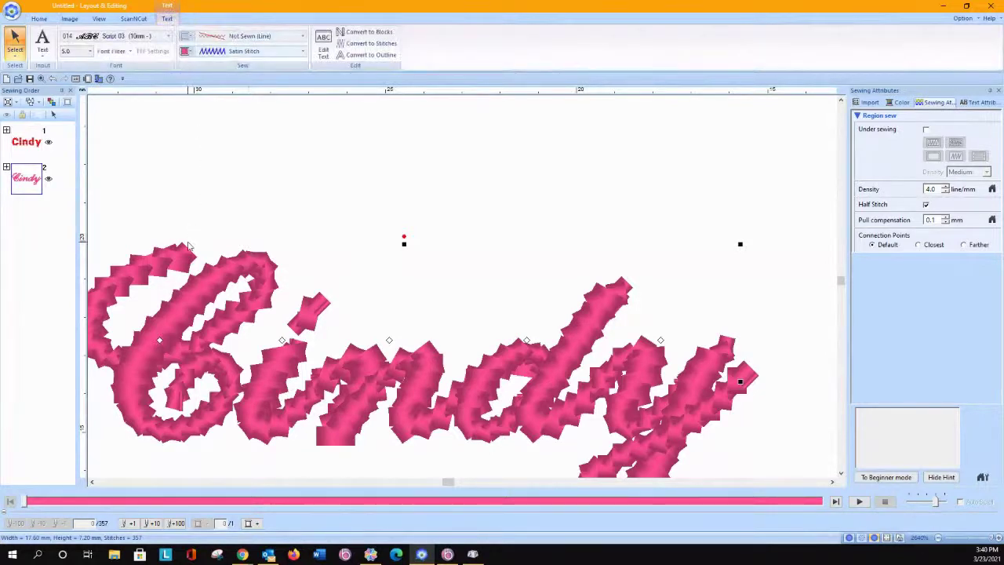
left_click(166, 36)
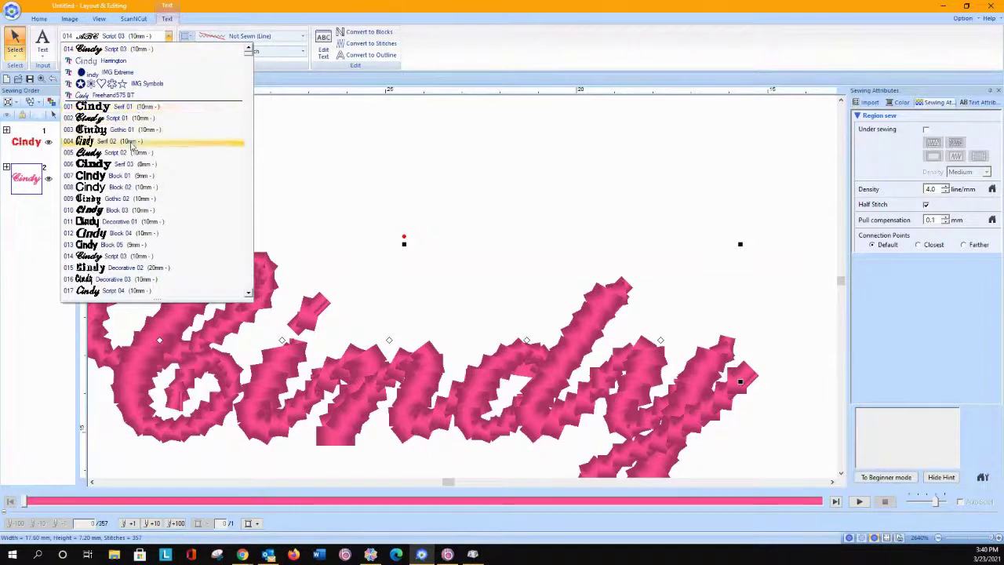
left_click(124, 176)
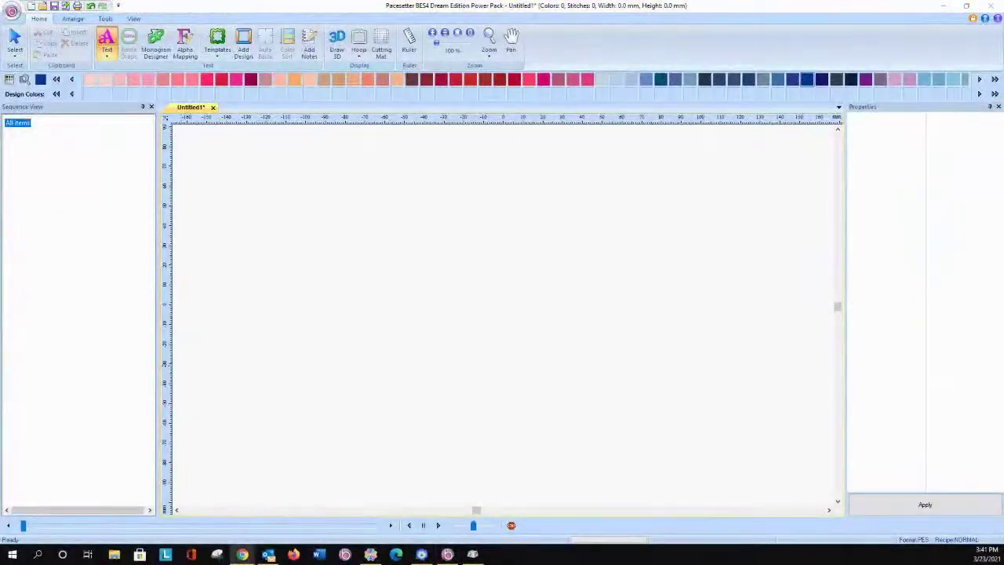
Add a normal text object in the workspace, enter the first name and generate its stitches
left_click(106, 53)
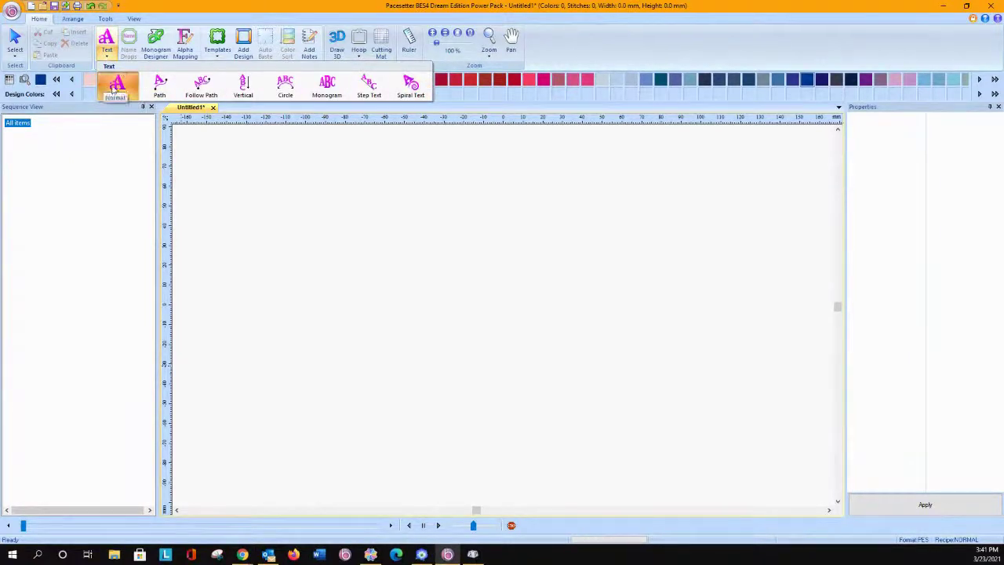
left_click(114, 91)
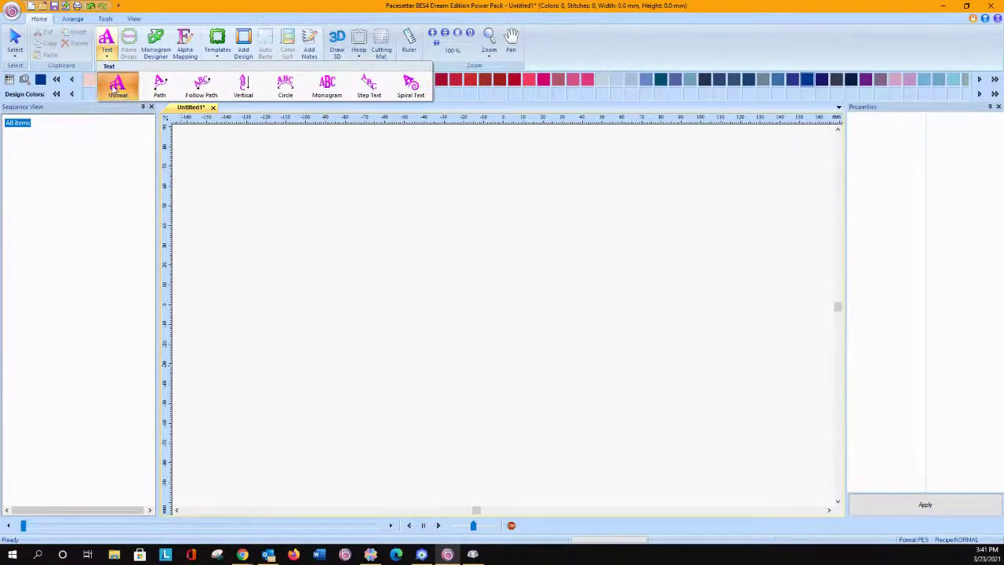
left_click(373, 323)
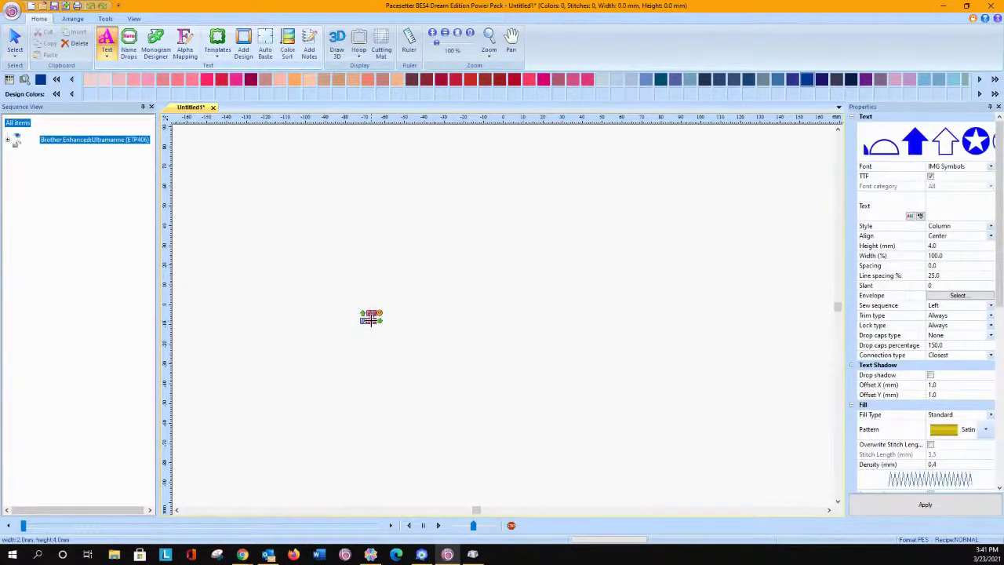
type("Cindy")
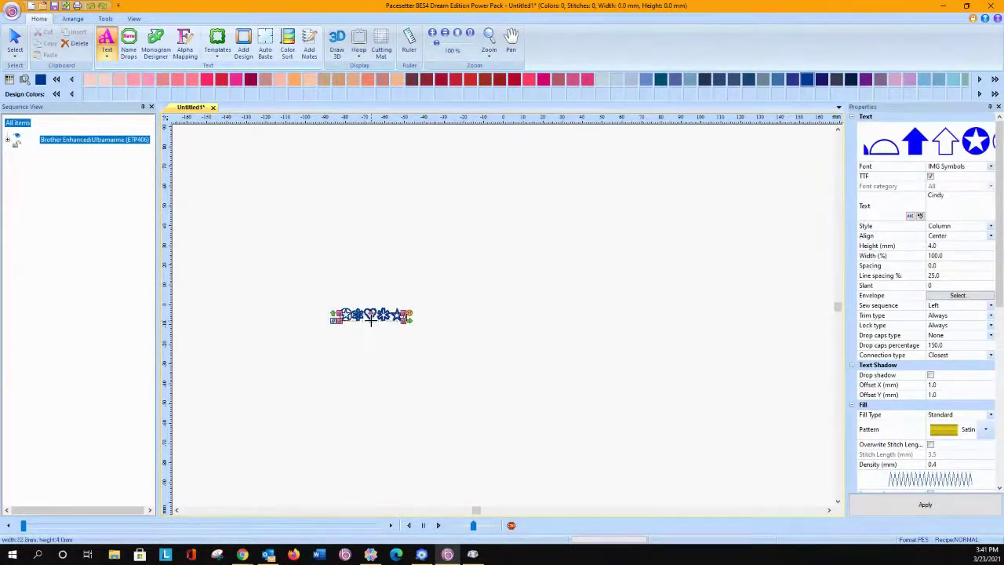
left_click(906, 506)
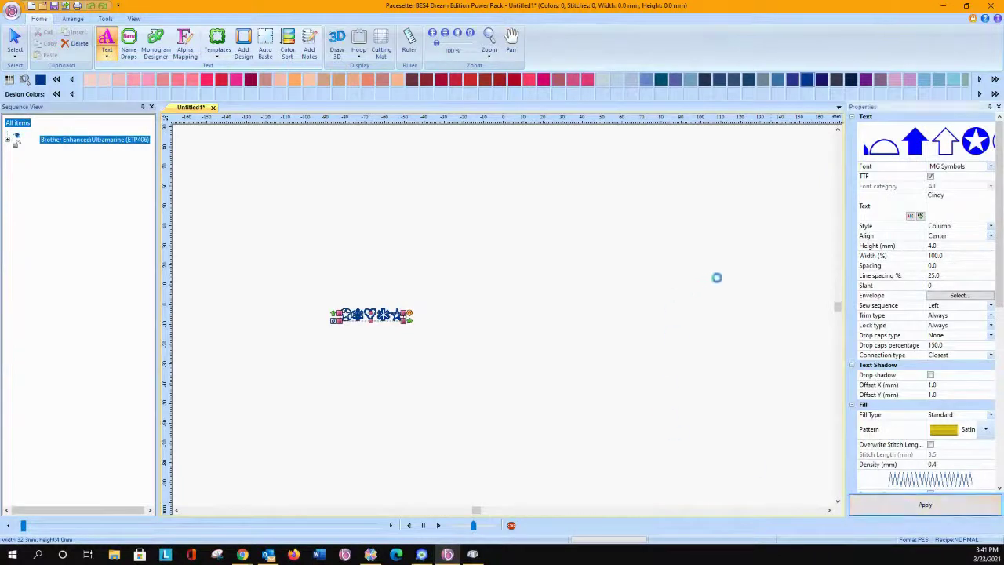
Turn off the TrueType option for the name and apply the built-in 2CI Curly Script font
left_click(990, 167)
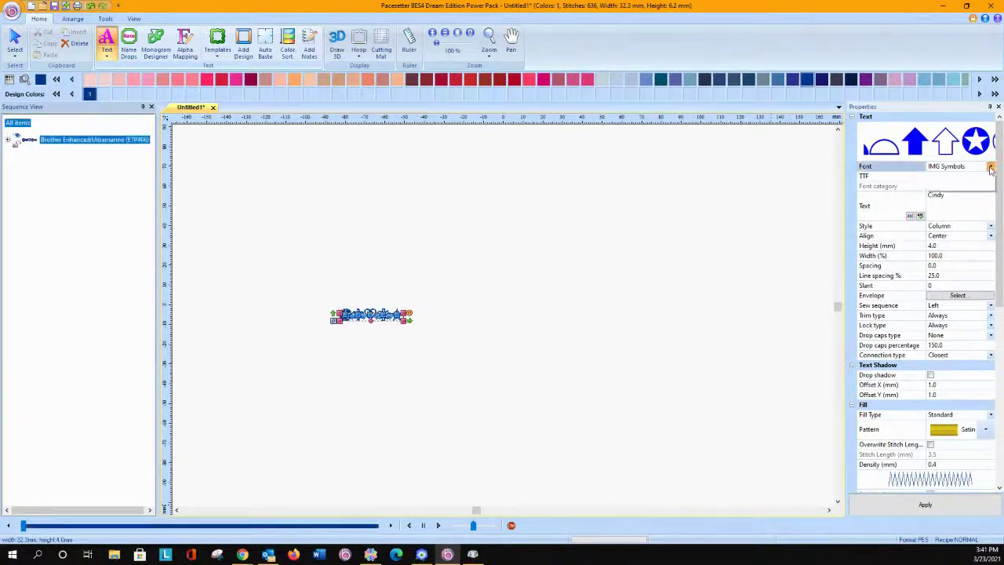
left_click(991, 167)
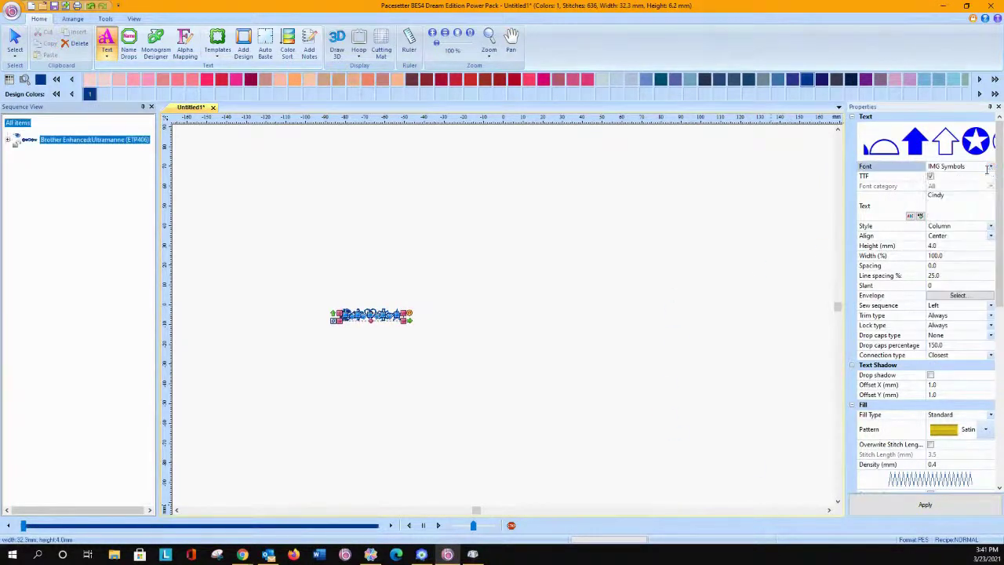
left_click(930, 176)
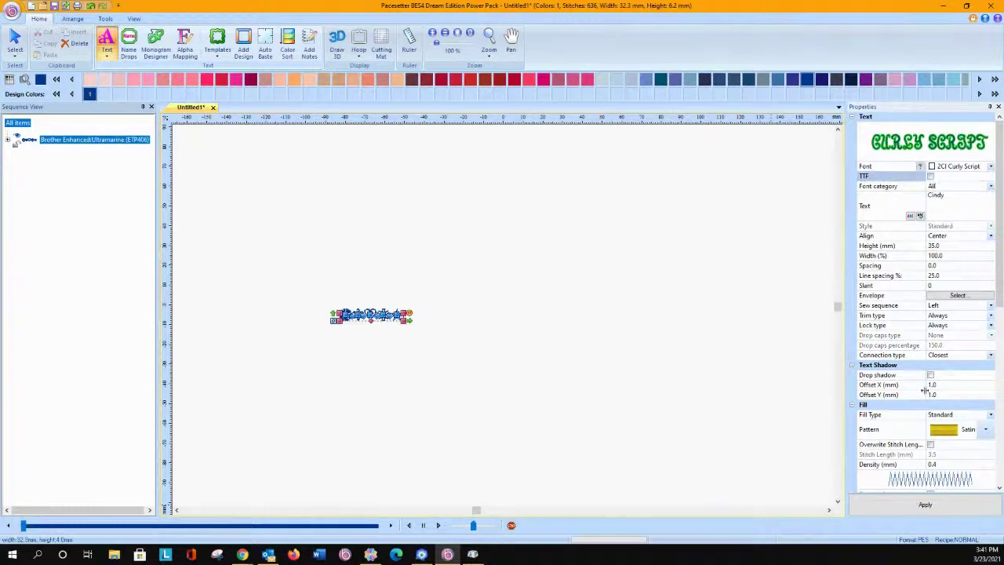
left_click(943, 504)
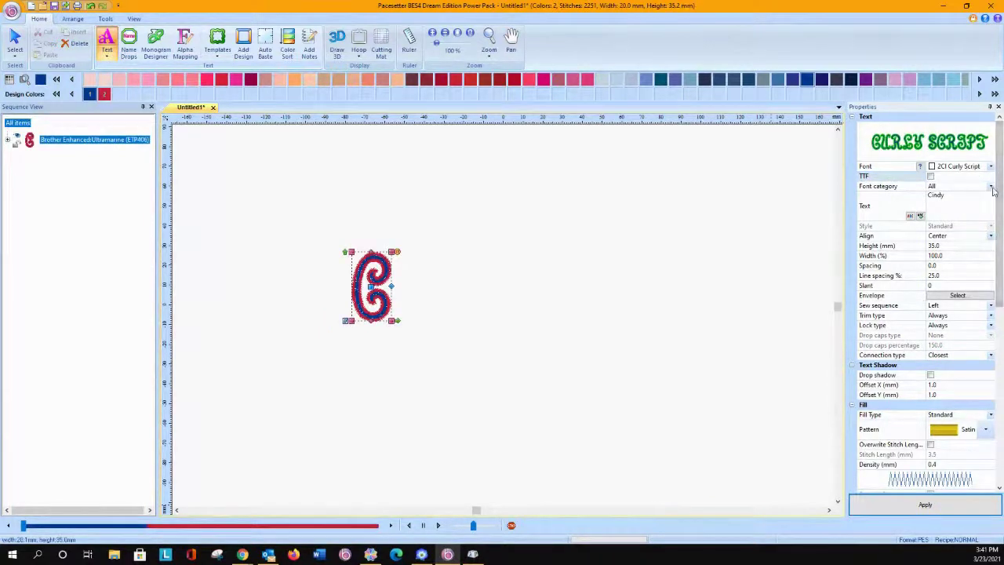
Filter the name's font choices to the Small Fonts category
left_click(991, 187)
left_click(993, 190)
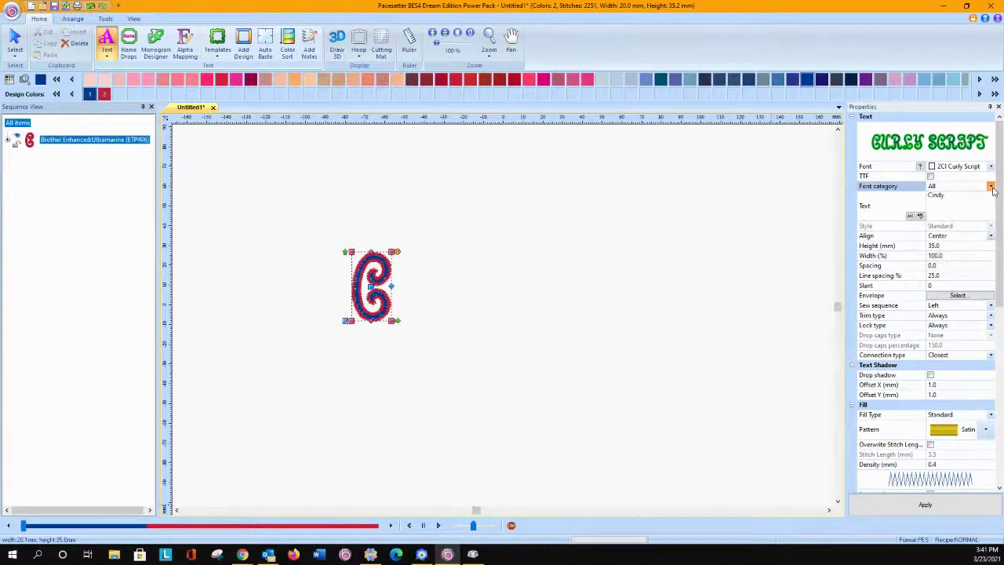
left_click(991, 189)
left_click(992, 189)
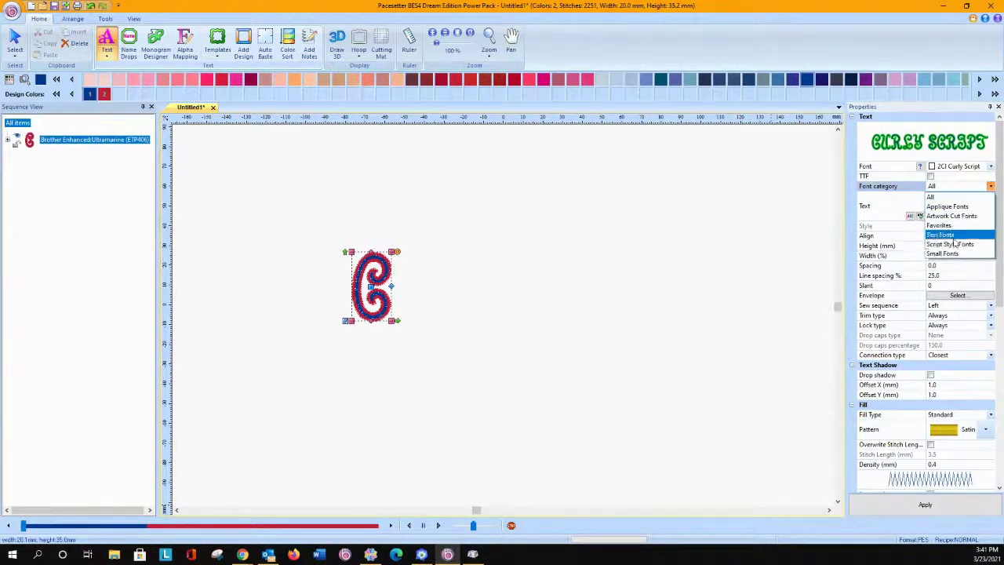
left_click(956, 254)
left_click(990, 189)
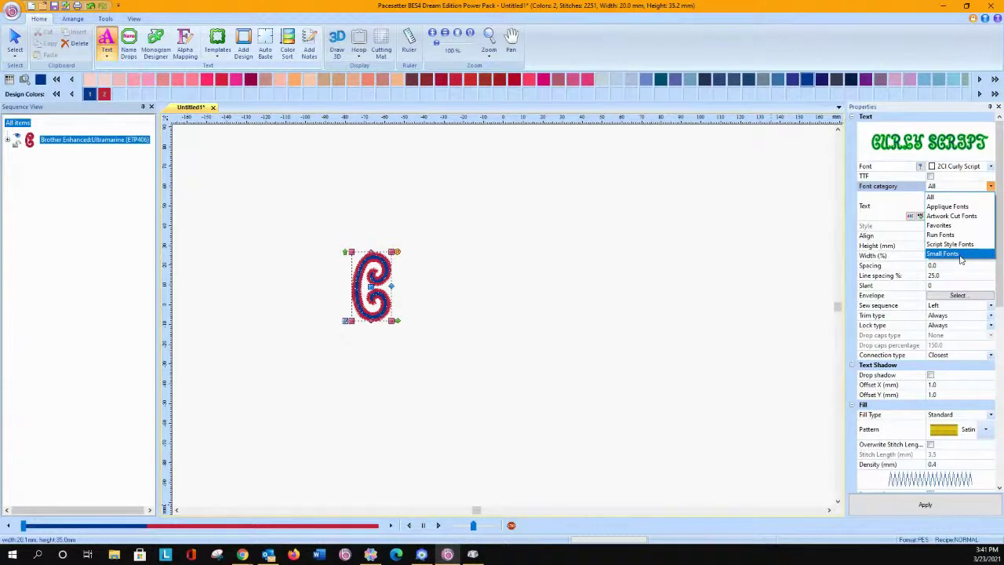
left_click(958, 255)
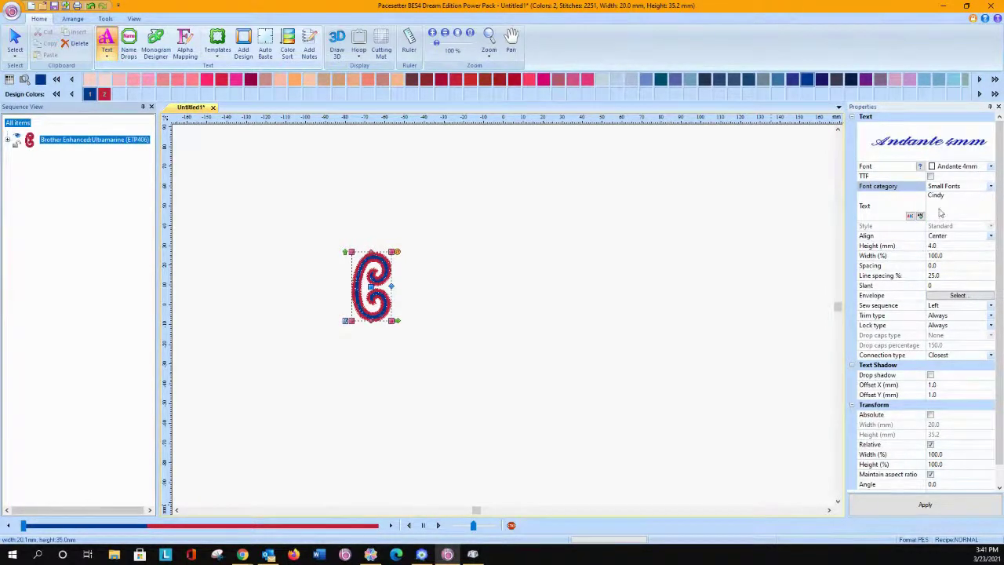
Apply the Plain Bold 5mm font to the name and magnify it to fill the workspace
left_click(992, 168)
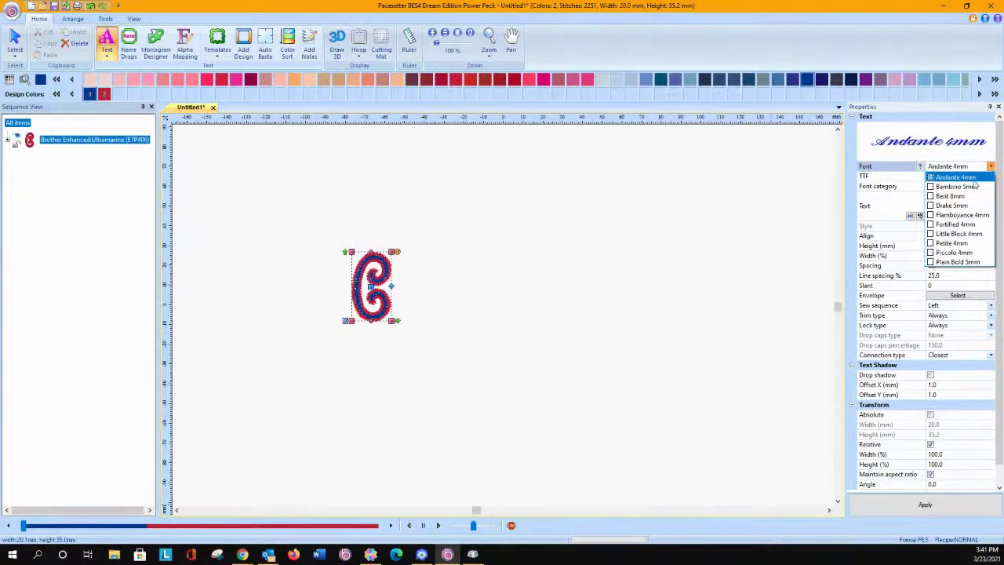
left_click(939, 262)
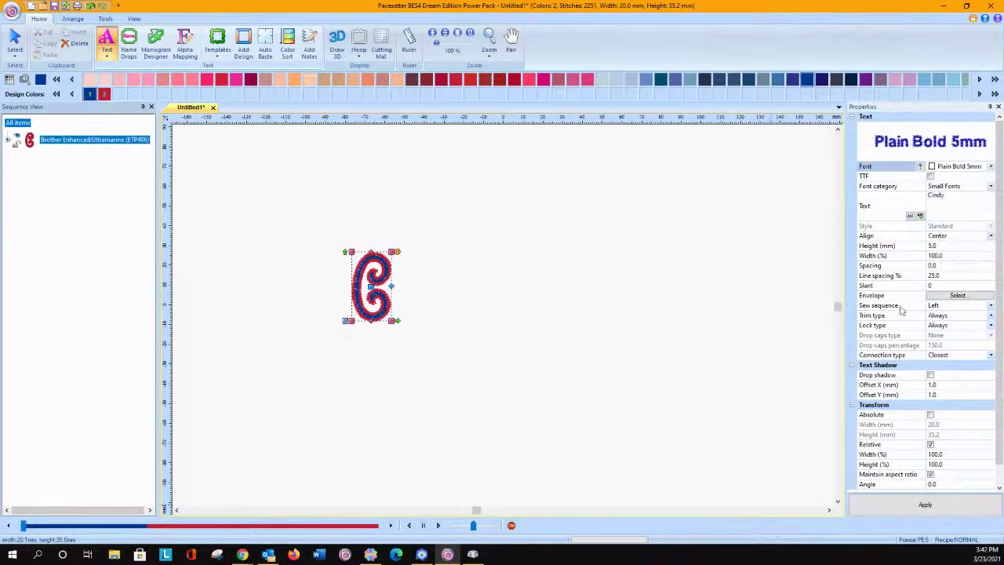
left_click(925, 504)
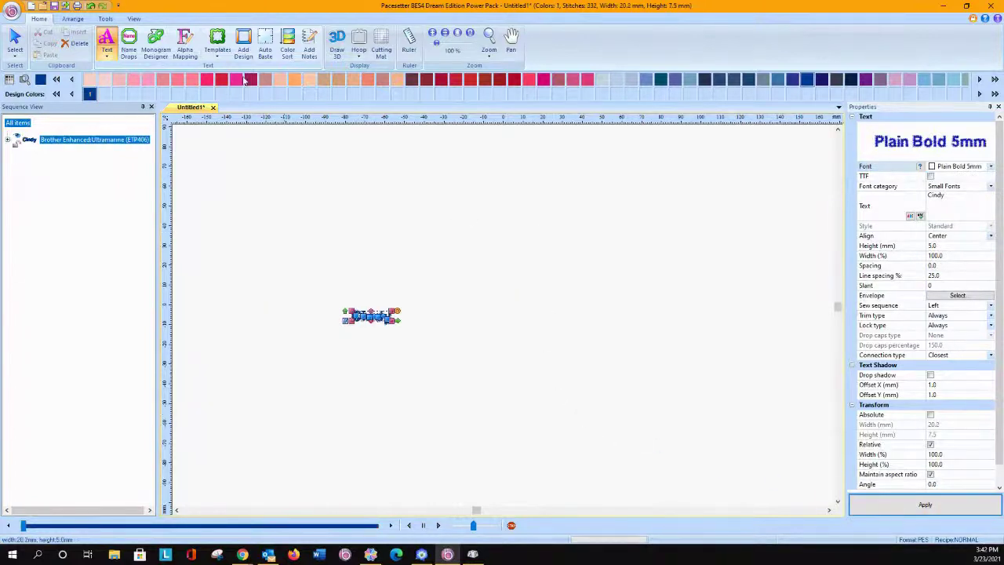
left_click(490, 50)
left_click(503, 91)
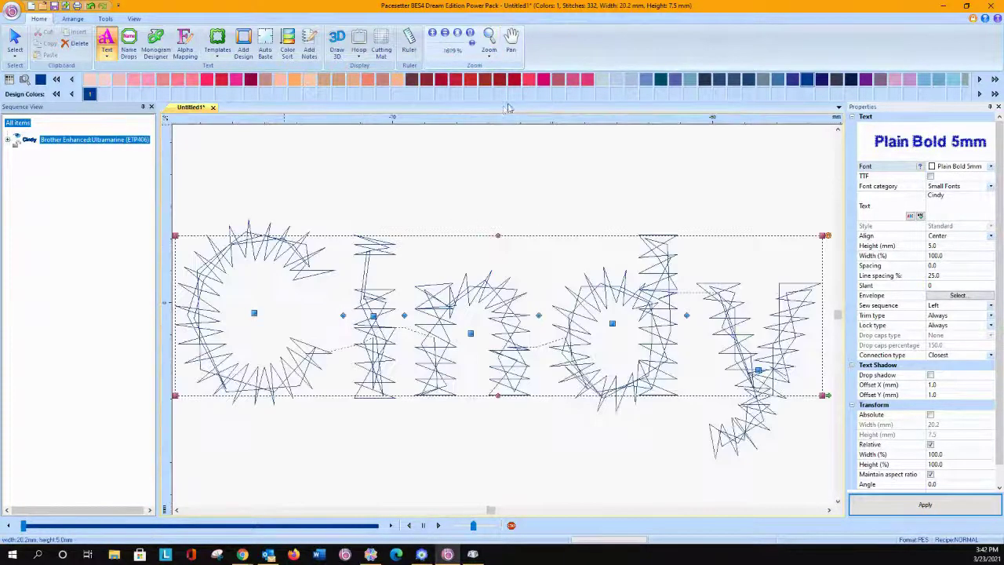
Select the name and try to apply the TOWEL fabric recipe to it
left_click(14, 39)
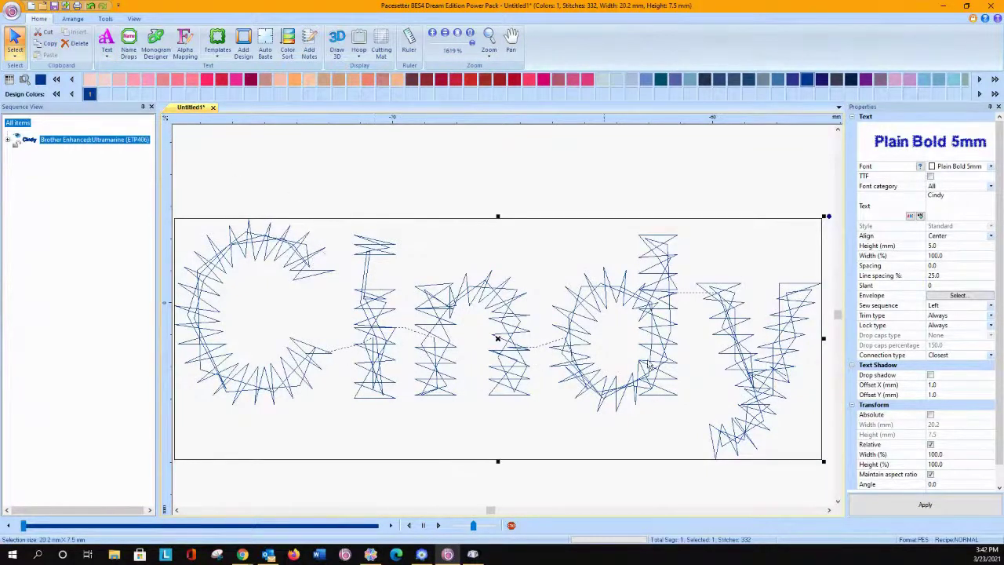
scroll(991, 399, "down", 1)
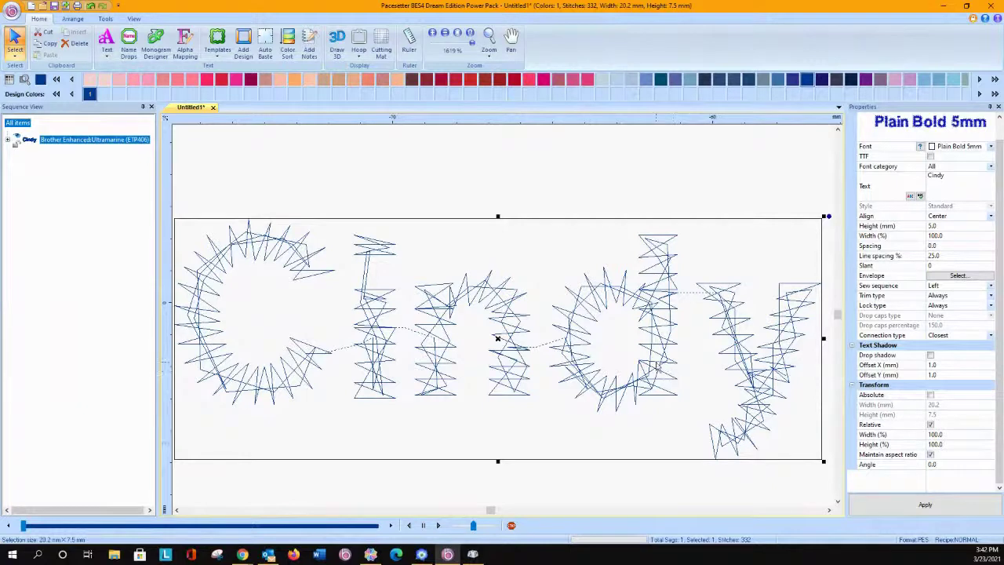
right_click(510, 318)
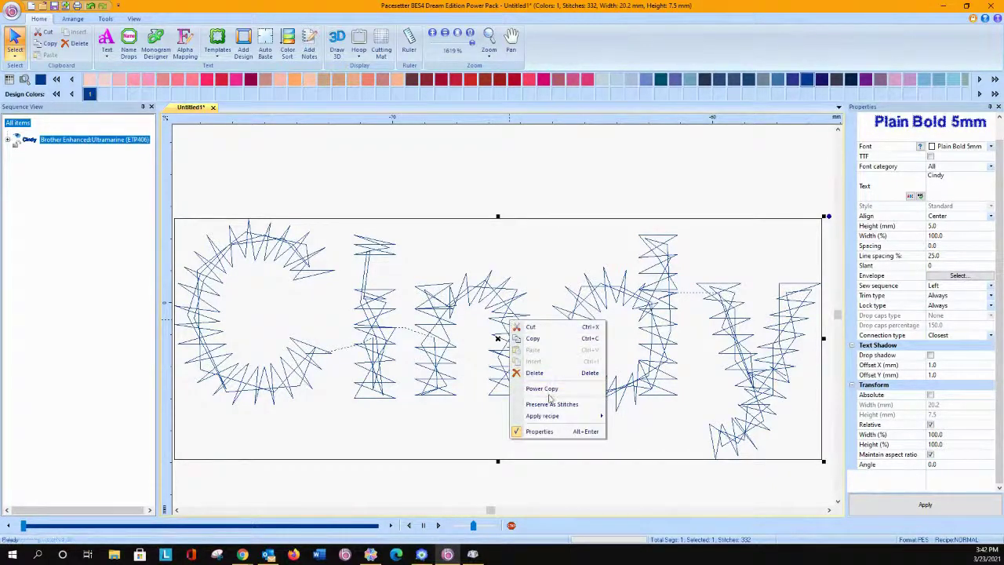
mouse_move(549, 416)
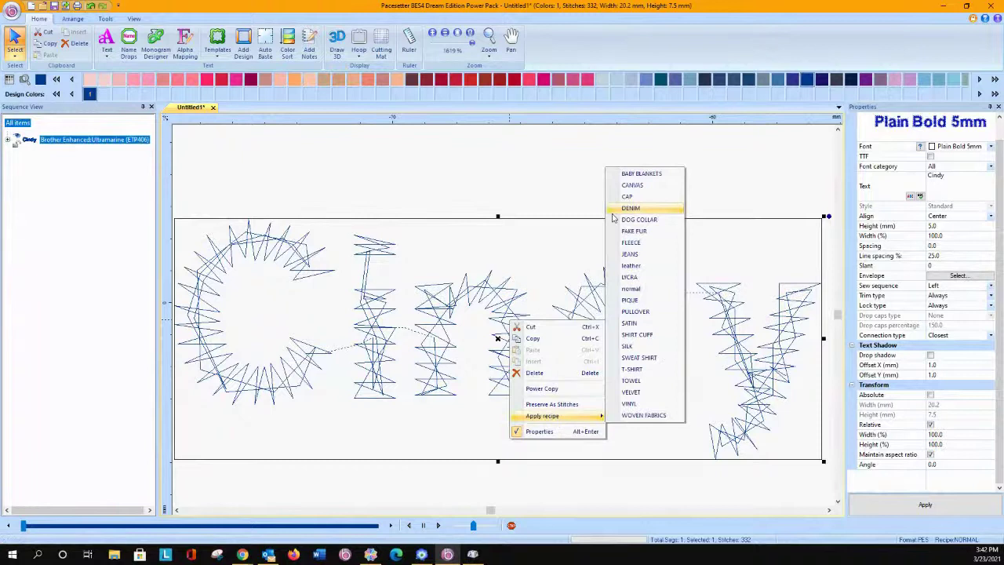
left_click(641, 382)
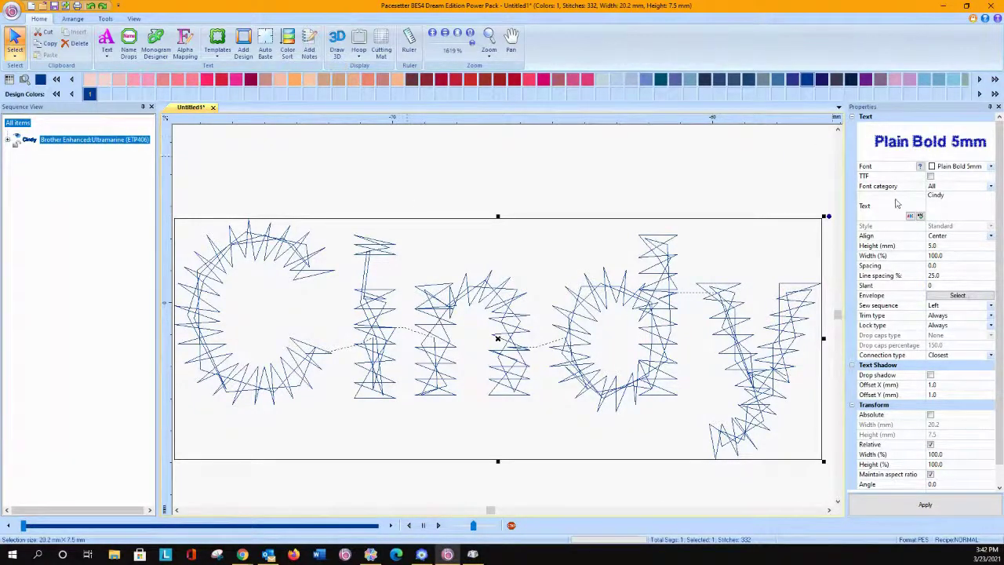
Limit the name's font choices to the Small Fonts category again
left_click(990, 166)
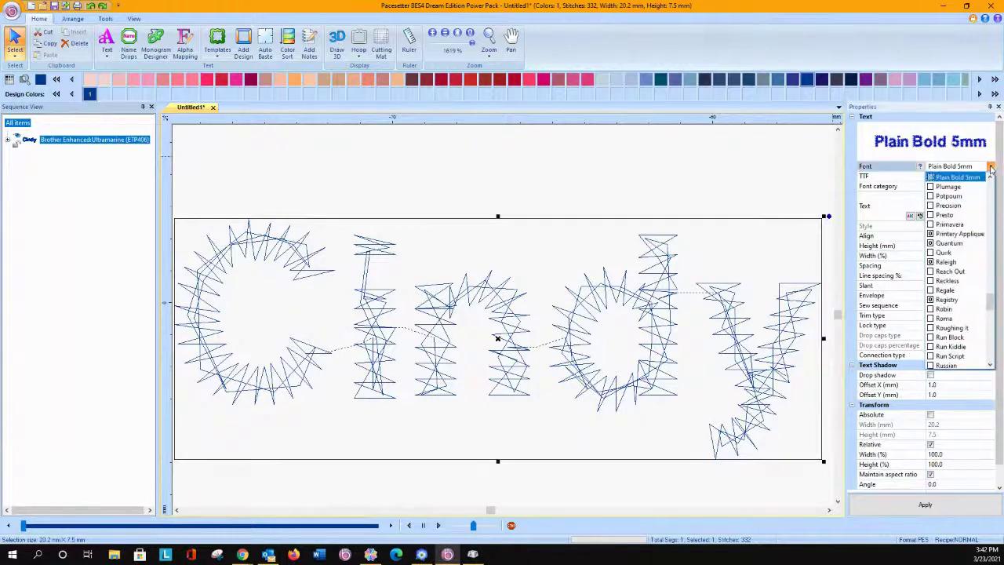
left_click(990, 167)
left_click(991, 187)
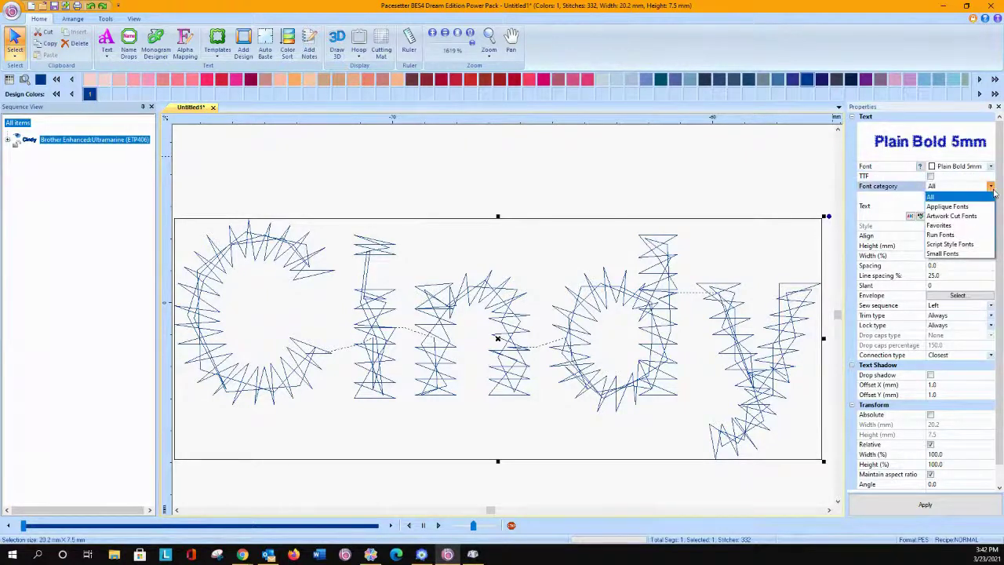
left_click(980, 255)
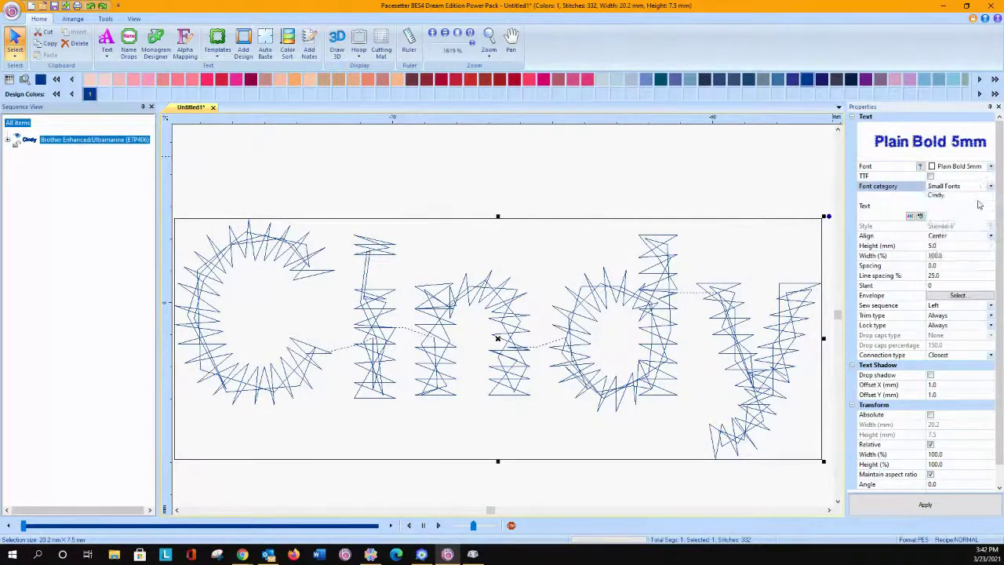
Apply the Drake 5mm font to the name and regenerate its stitches
left_click(991, 167)
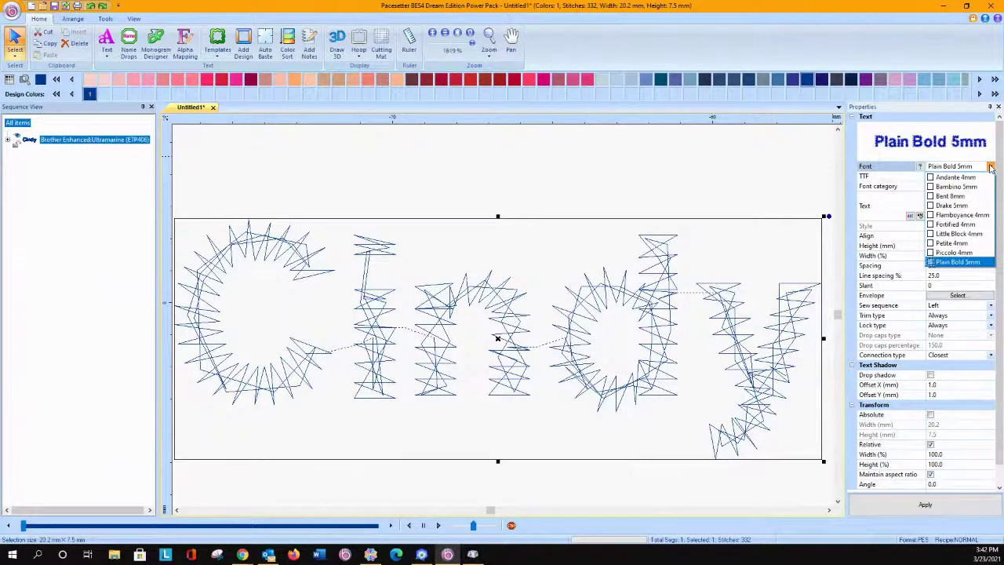
left_click(964, 205)
left_click(963, 504)
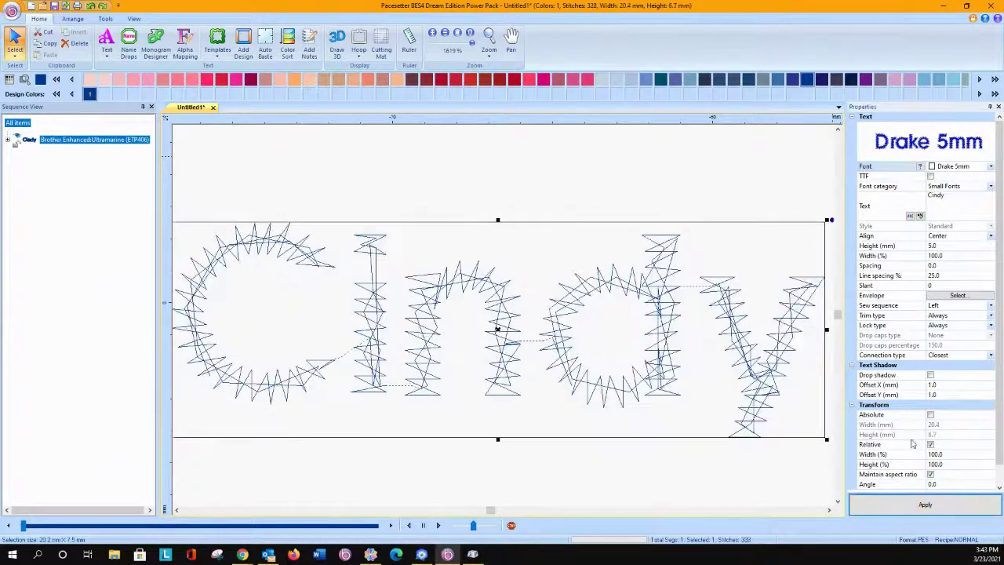
Apply the Flamboyance 4mm font to the name, magnify it to fill the workspace and preview it in 3D
left_click(991, 167)
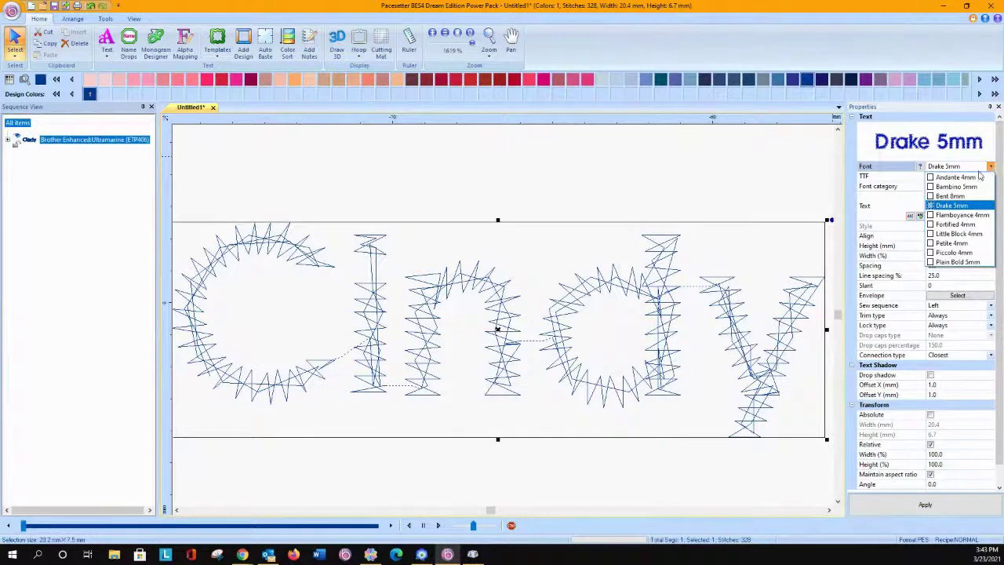
left_click(953, 216)
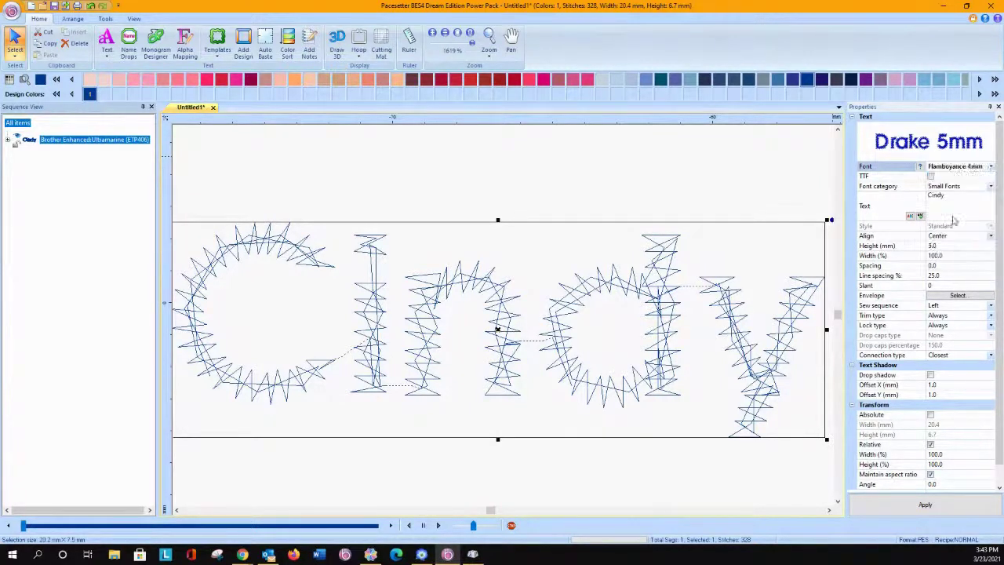
left_click(934, 508)
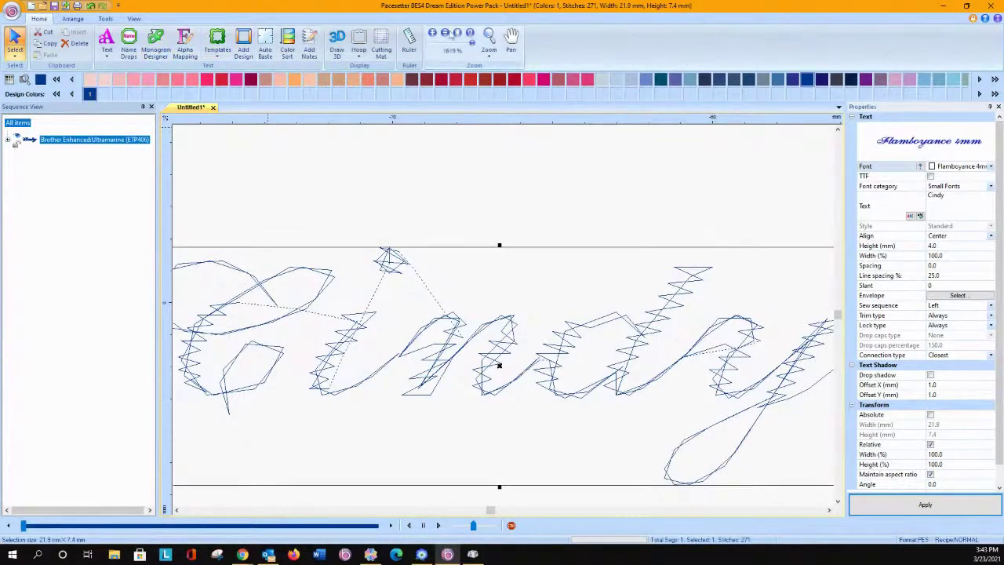
left_click(457, 34)
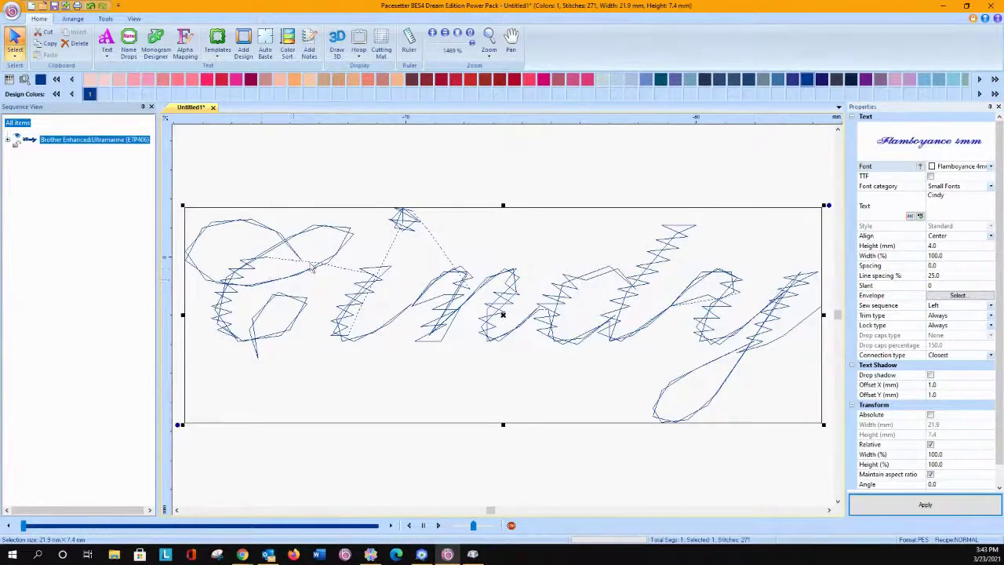
left_click(337, 43)
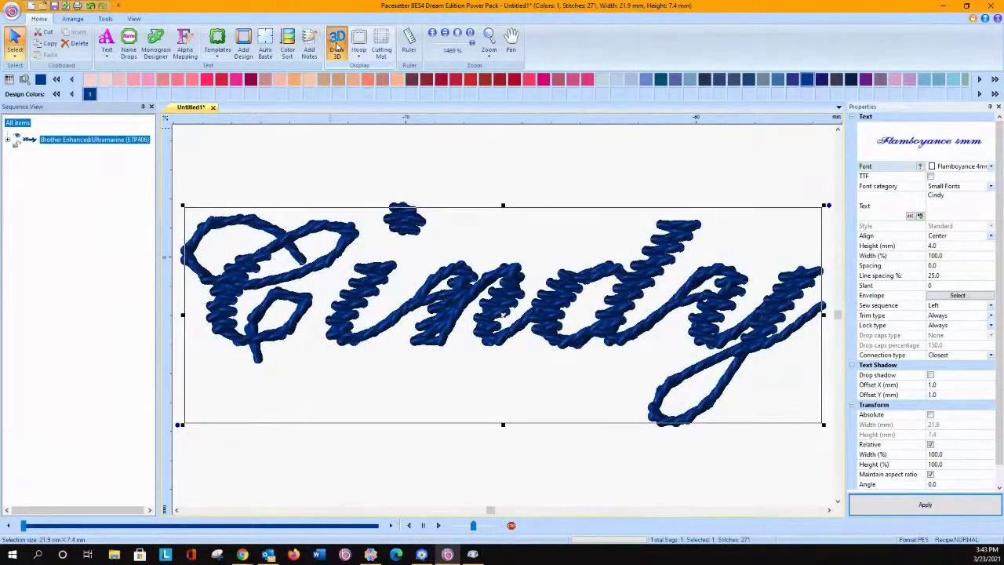
left_click(336, 46)
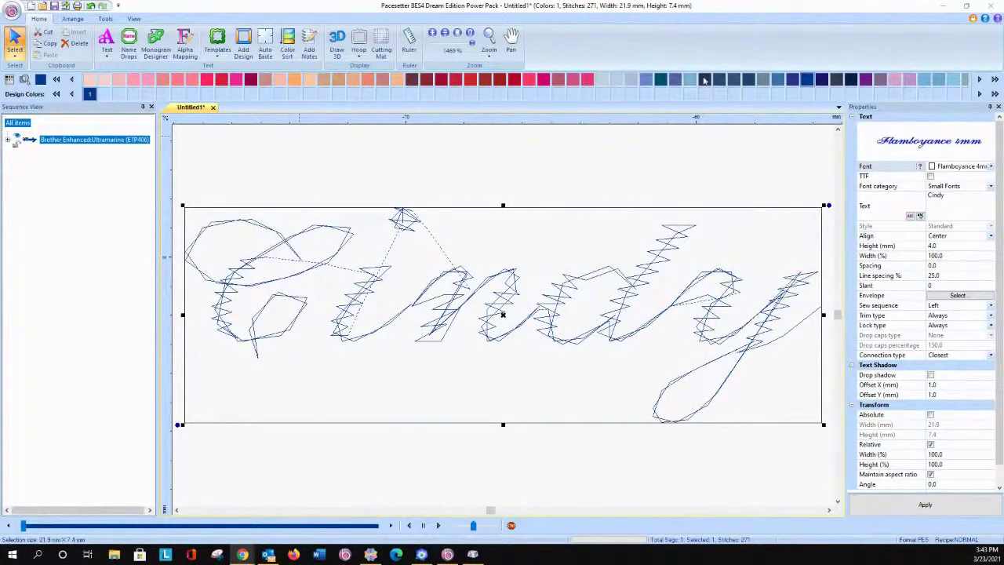
Turn on the TrueType option for the name and browse the available TrueType fonts through to the end of the alphabet
left_click(930, 176)
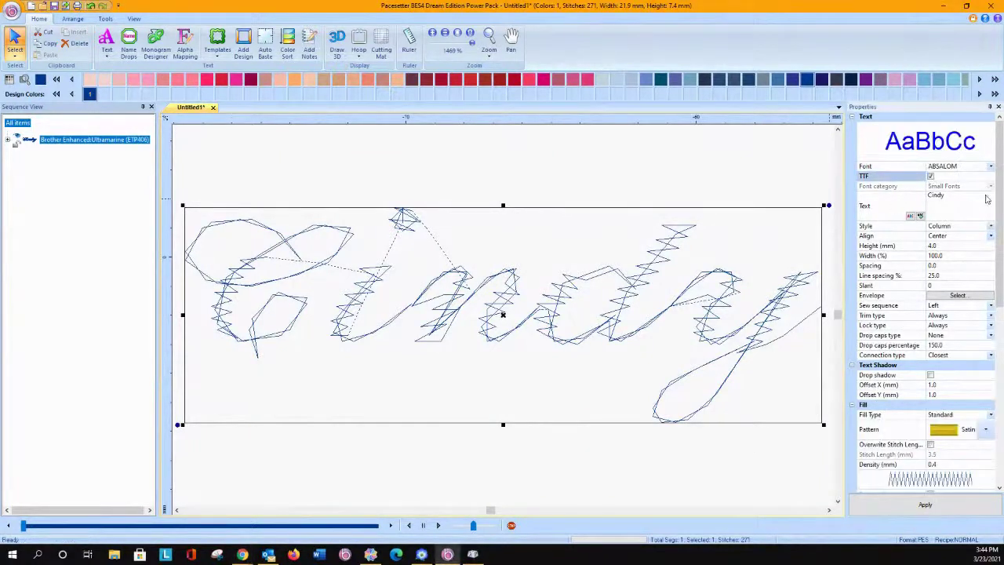
left_click(990, 167)
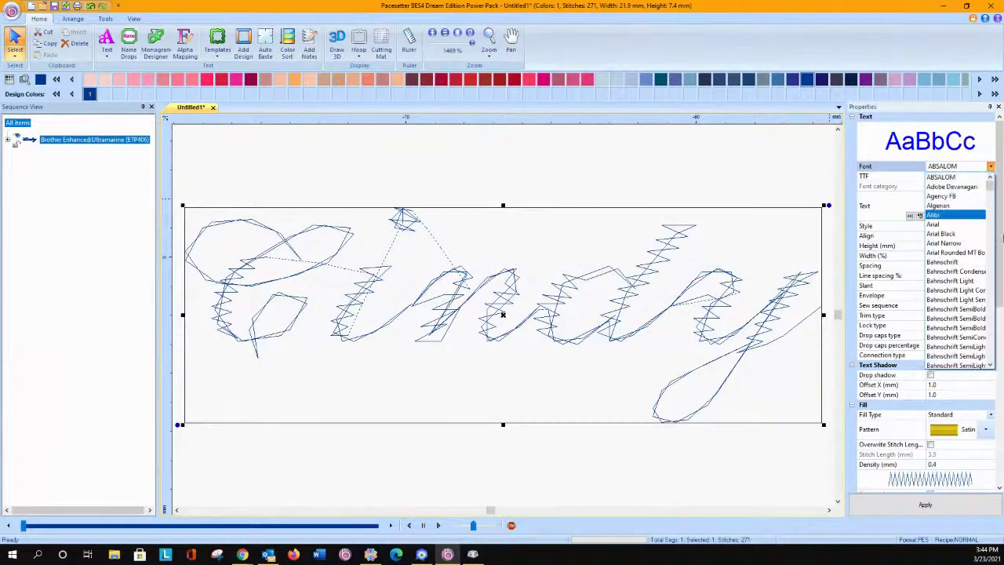
left_click_drag(991, 191, 991, 216)
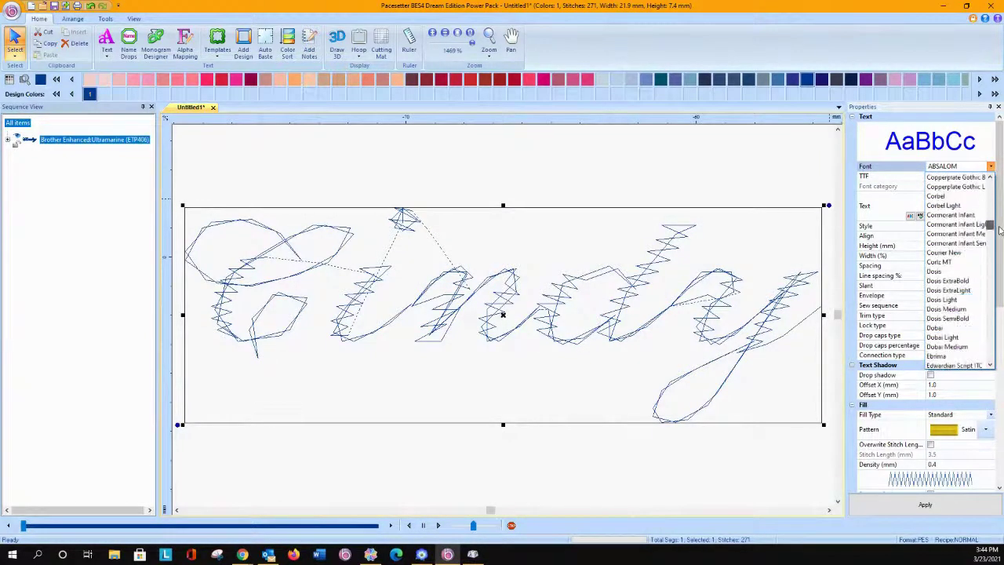
left_click_drag(1003, 234, 1002, 249)
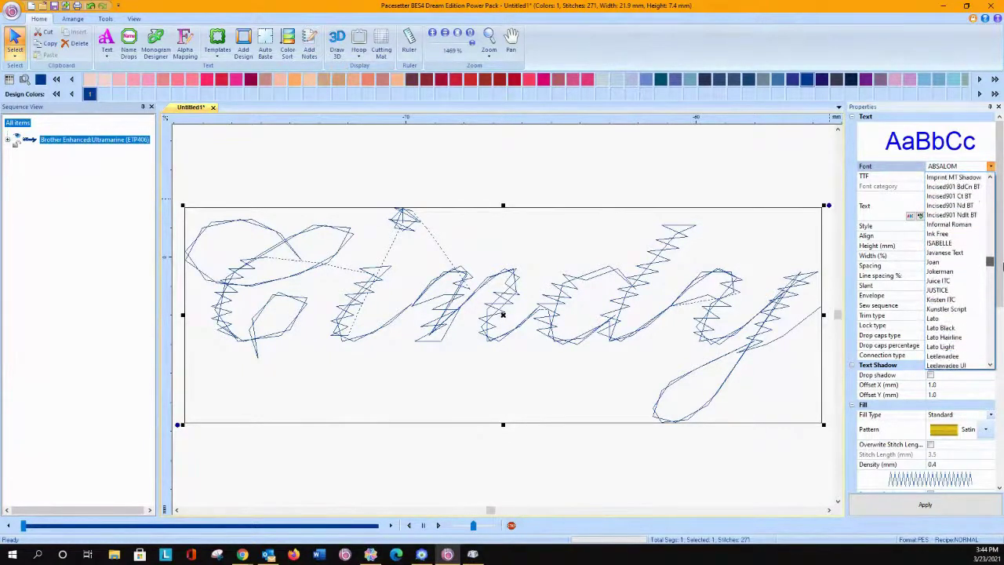
left_click_drag(1001, 275, 1001, 303)
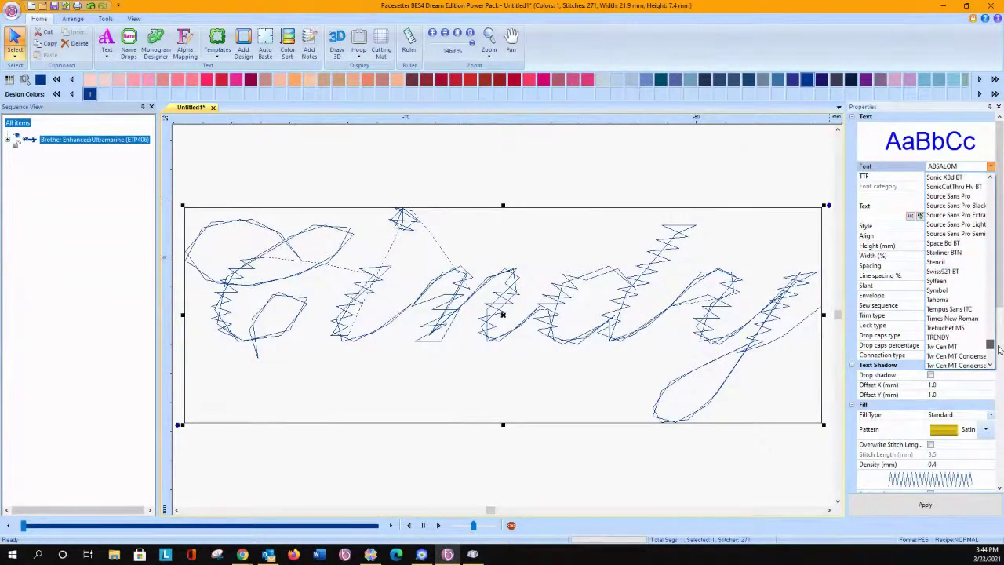
left_click_drag(998, 351, 999, 352)
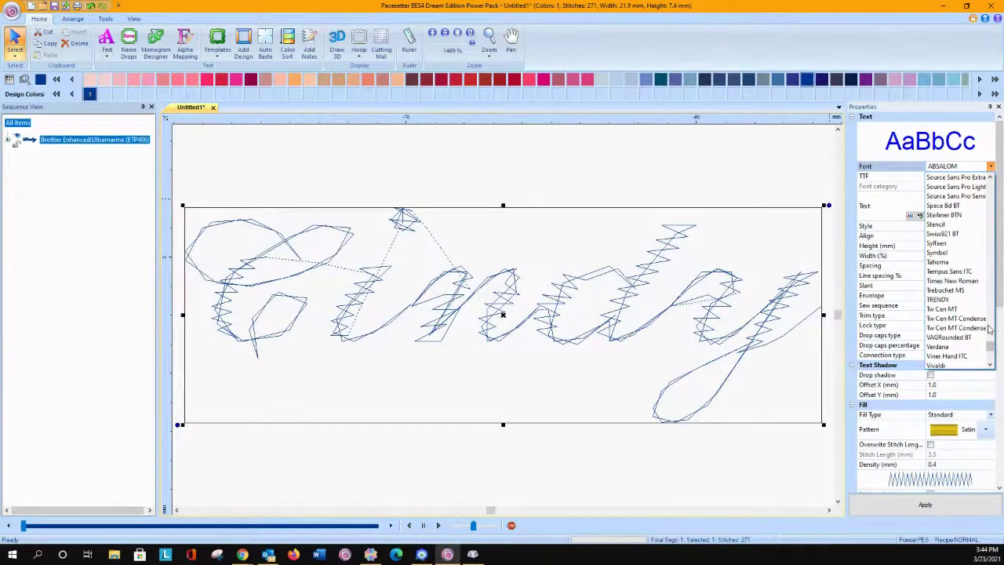
left_click(991, 365)
left_click(990, 366)
left_click(991, 366)
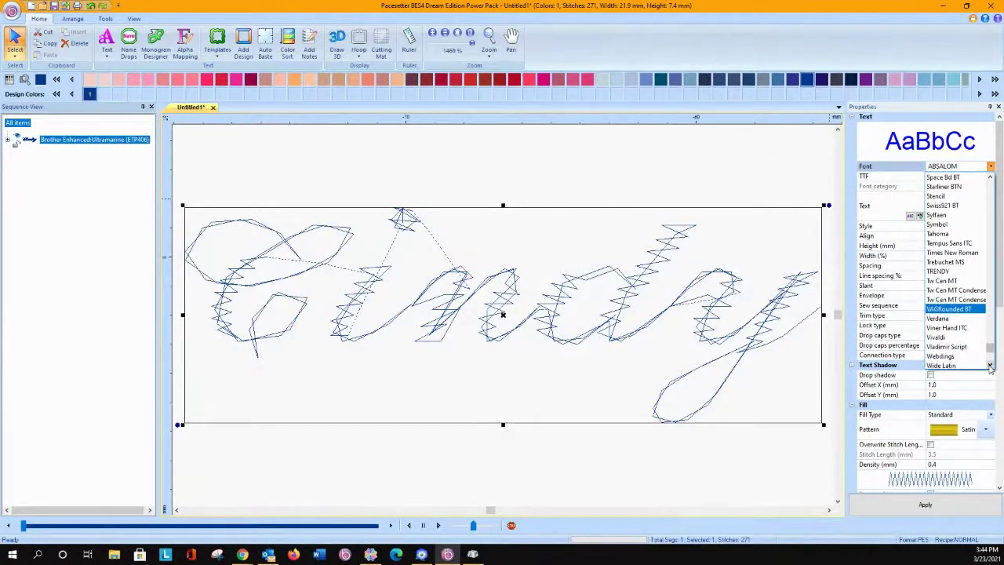
left_click(991, 366)
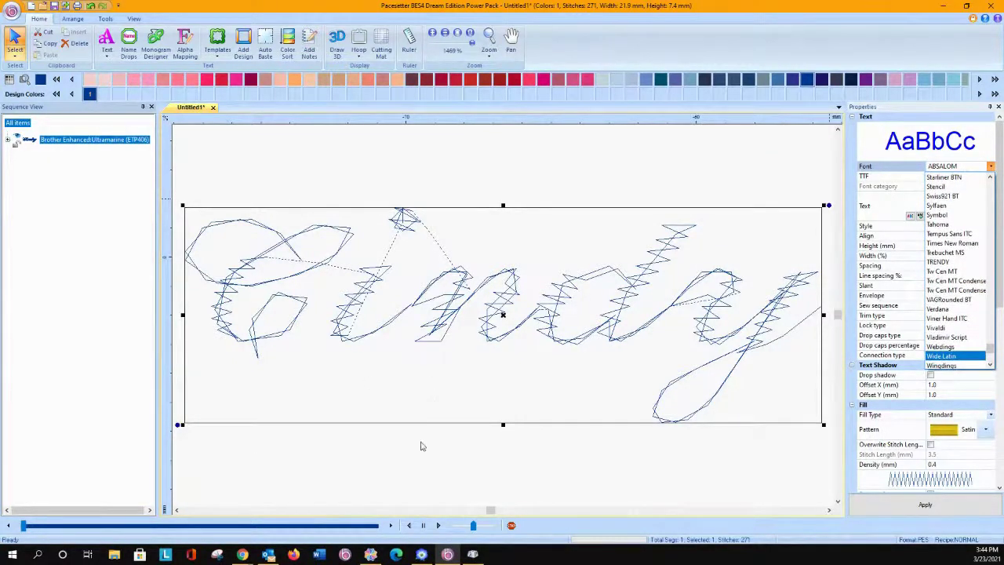
Switch to Layout & Editing, show the whole design page and delete the larger red copy of the name
left_click(617, 448)
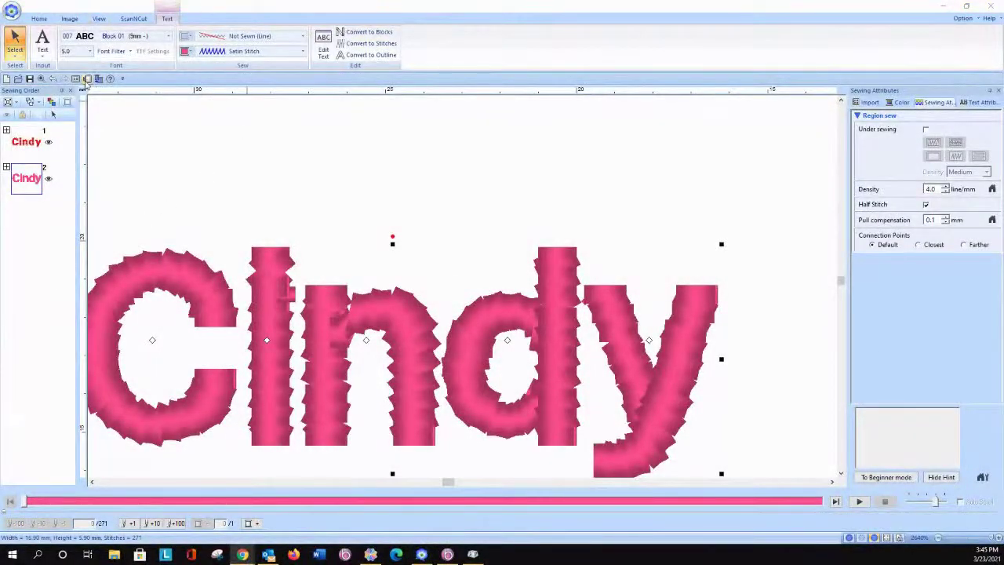
left_click(39, 18)
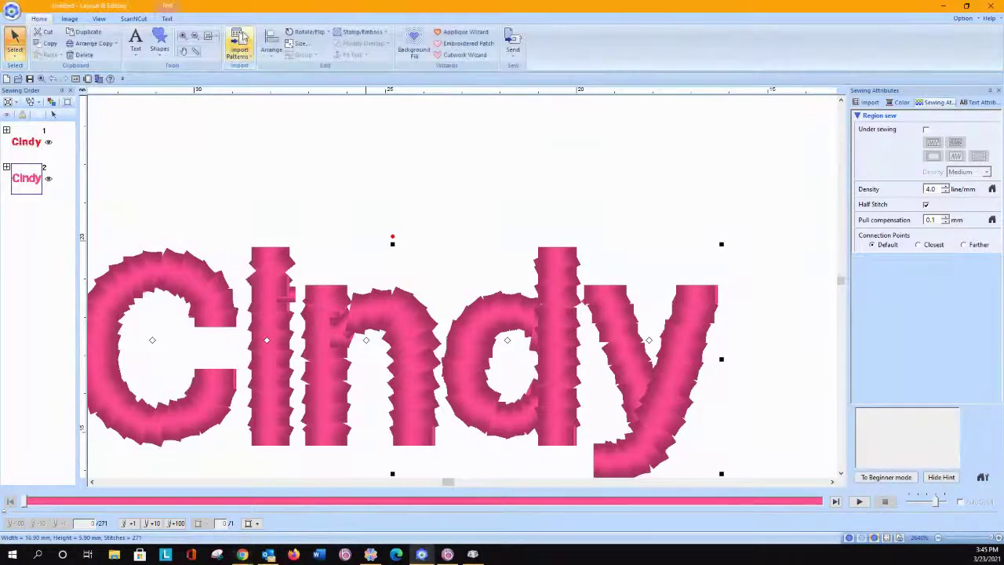
left_click(208, 36)
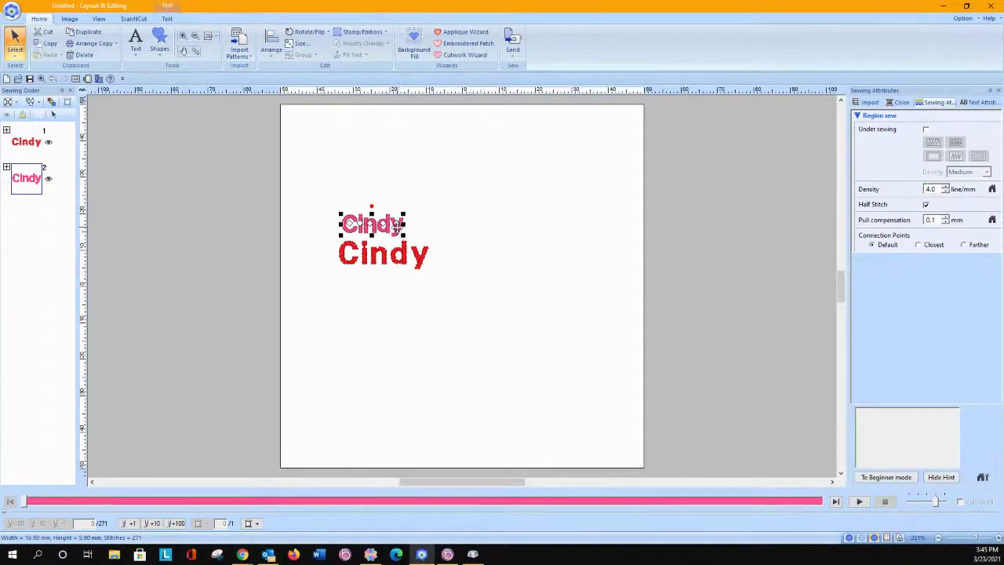
left_click(405, 259)
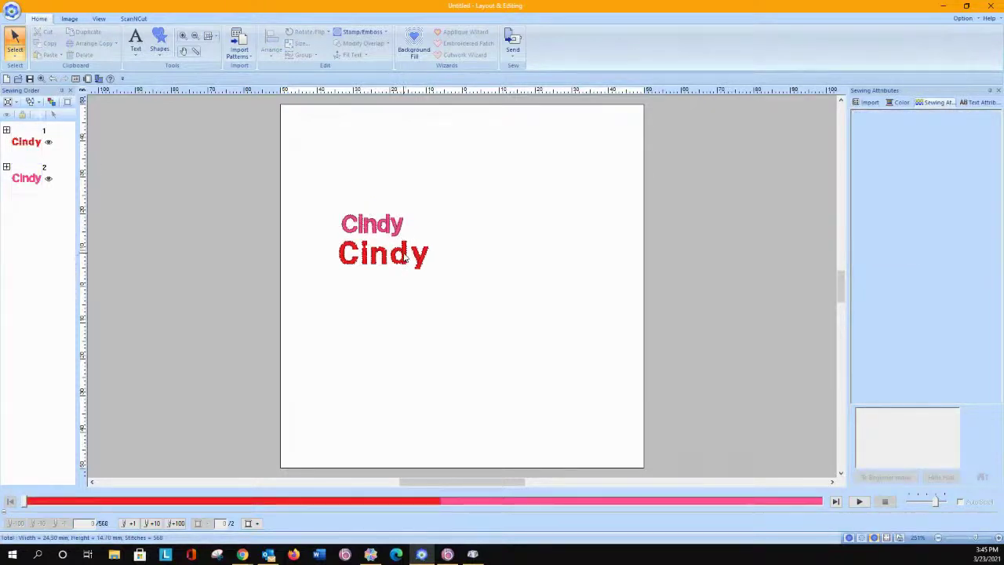
left_click_drag(331, 240, 438, 293)
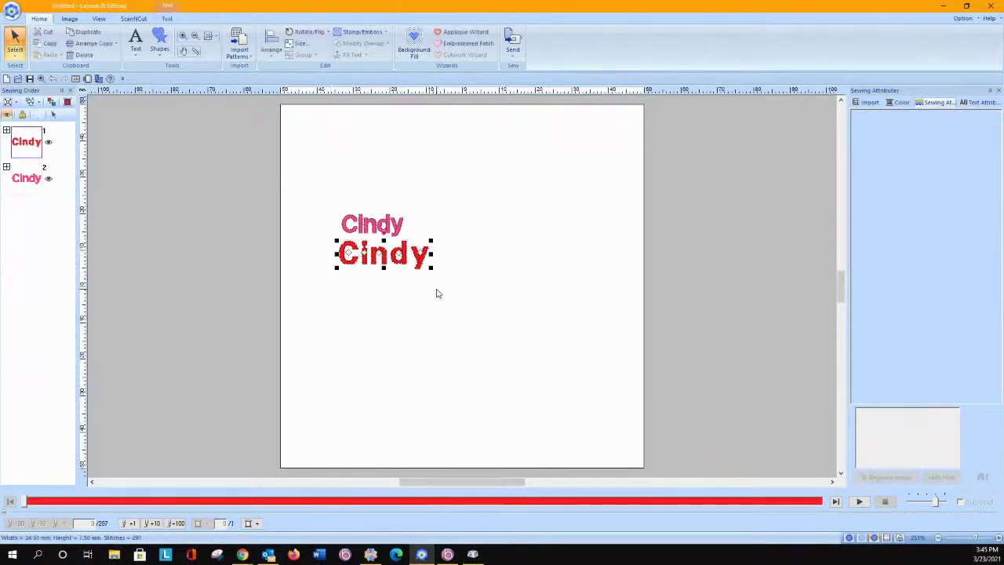
key("Delete")
Browse the fonts for the remaining pink name and apply the Bookshelf Symbol 7 TrueType font to it
left_click(372, 225)
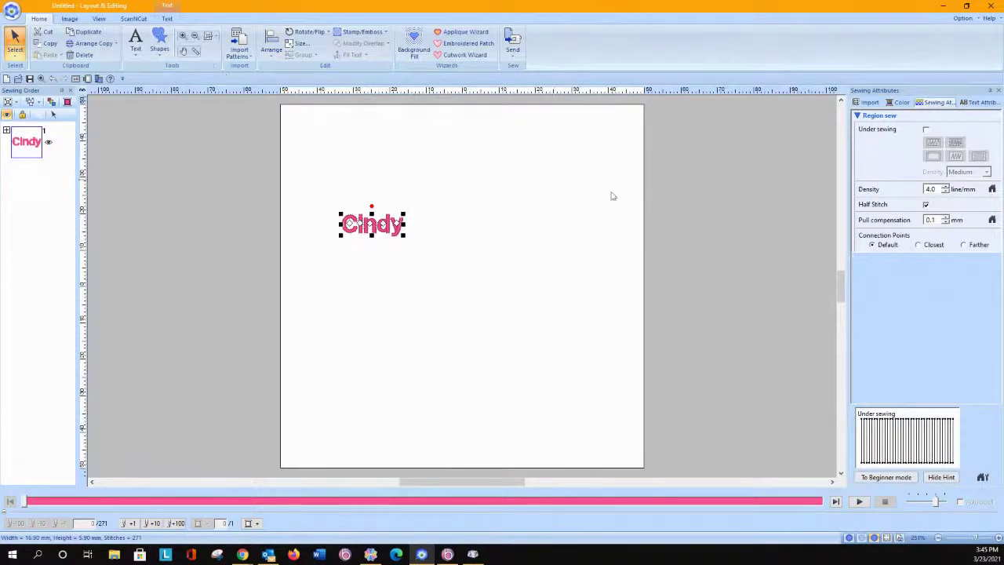
left_click(167, 20)
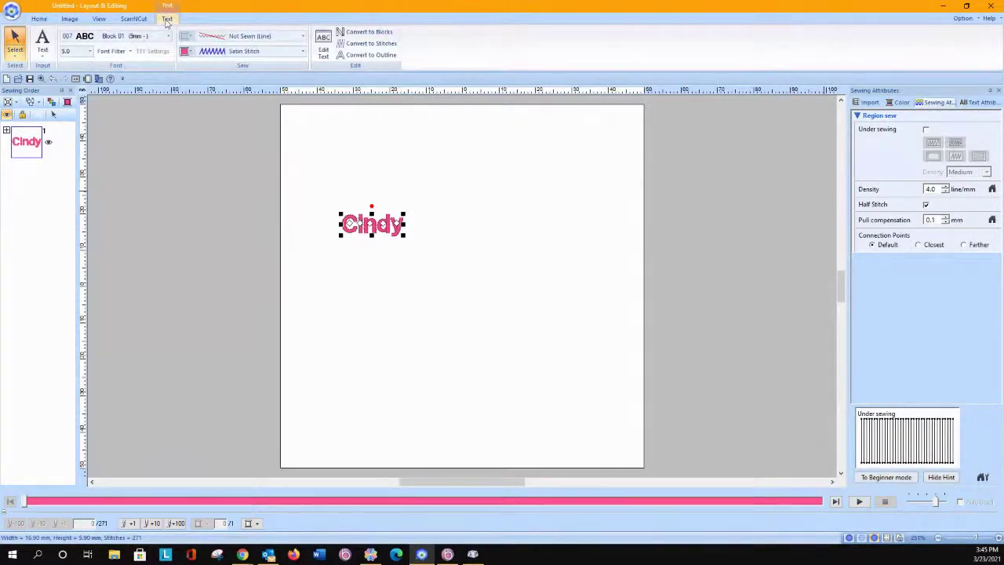
left_click(168, 36)
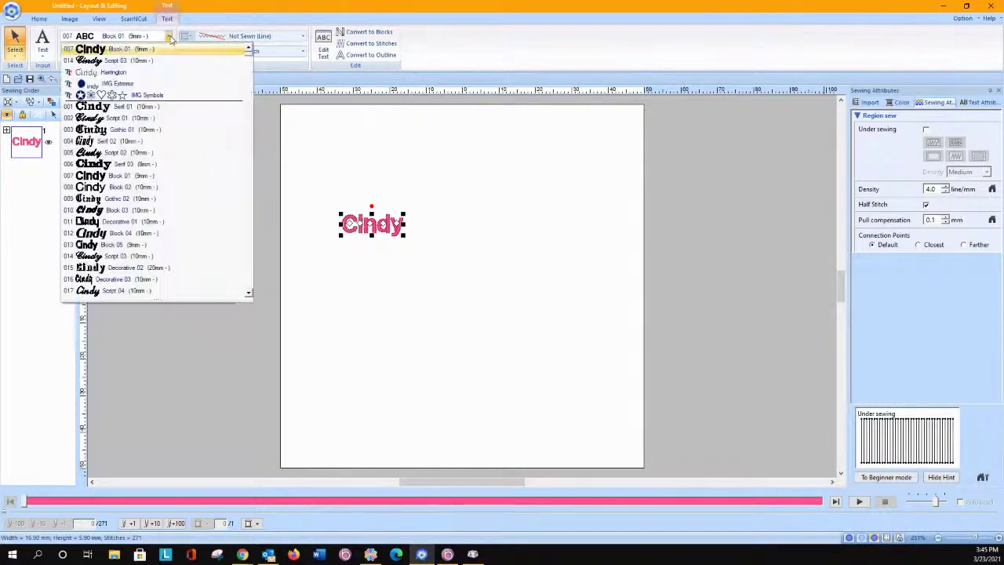
left_click(247, 293)
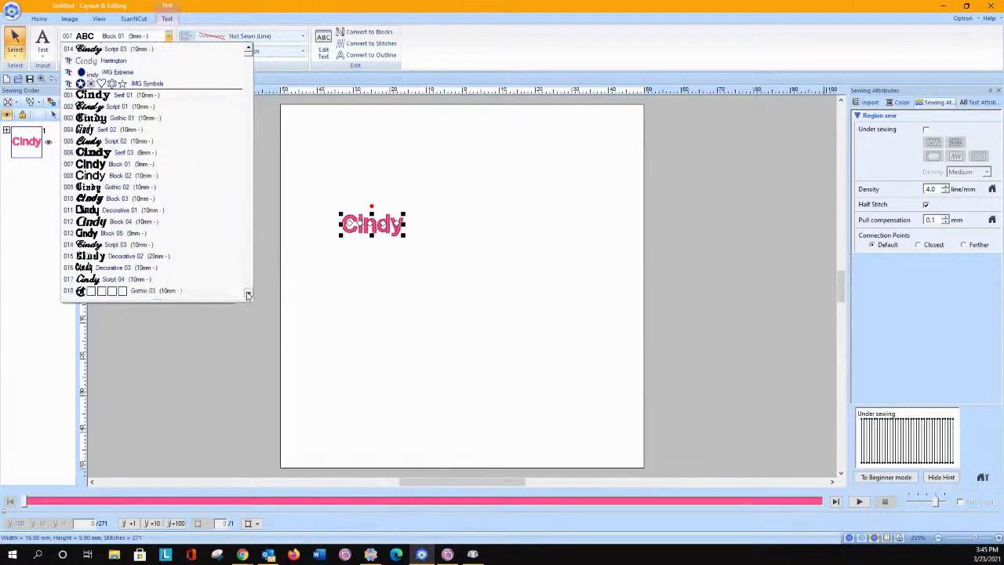
left_click(247, 293)
left_click(247, 294)
left_click(248, 293)
left_click(250, 293)
left_click(248, 294)
left_click(248, 293)
left_click(248, 294)
left_click(248, 293)
left_click(248, 294)
left_click(248, 294)
left_click(248, 293)
left_click(248, 293)
left_click(248, 293)
left_click(248, 294)
left_click(249, 293)
left_click(248, 294)
left_click(249, 294)
left_click(249, 293)
left_click(249, 293)
left_click(249, 293)
left_click(249, 293)
left_click(248, 294)
left_click(249, 293)
left_click(248, 294)
left_click(249, 294)
left_click(249, 294)
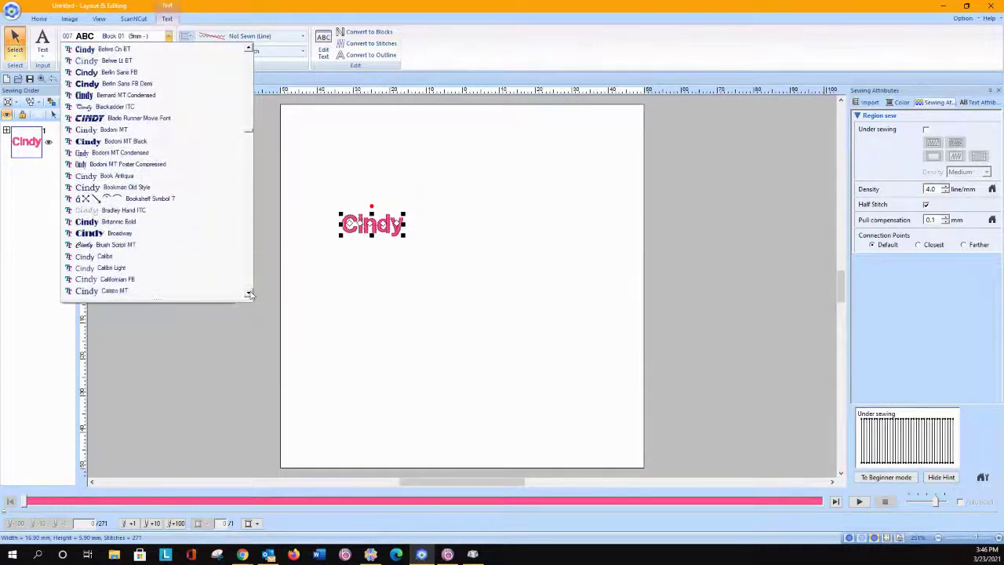
left_click(164, 201)
left_click_drag(436, 232, 535, 281)
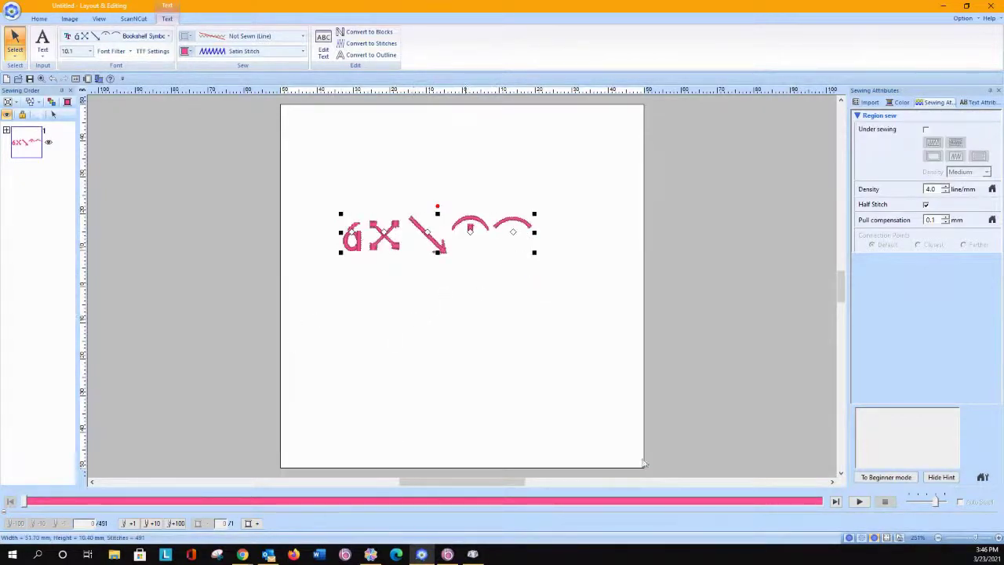
Apply the IMG Symbols TrueType font to the symbol text and enlarge it to about 65 mm wide and 12 mm high
left_click(511, 348)
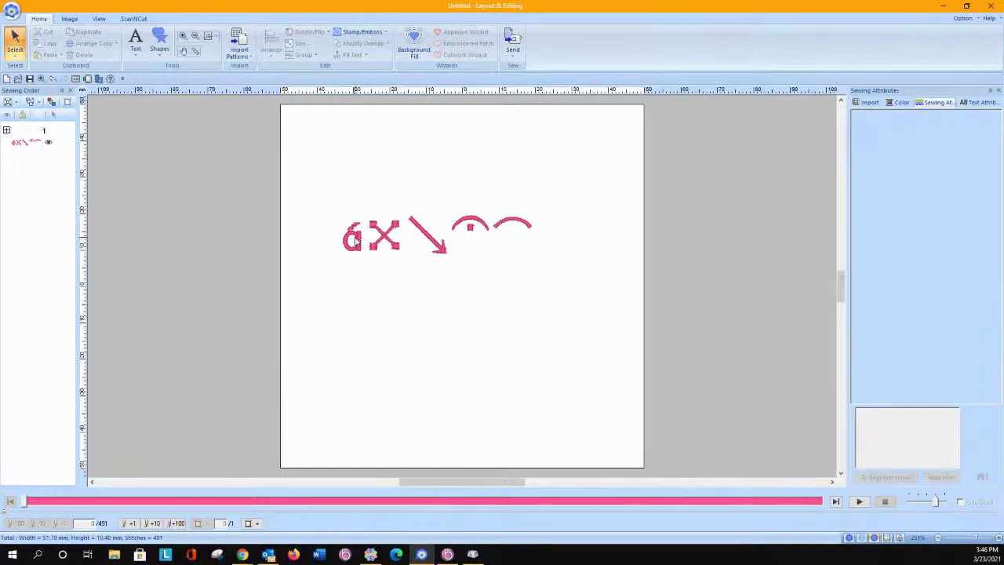
left_click(358, 240)
left_click(167, 19)
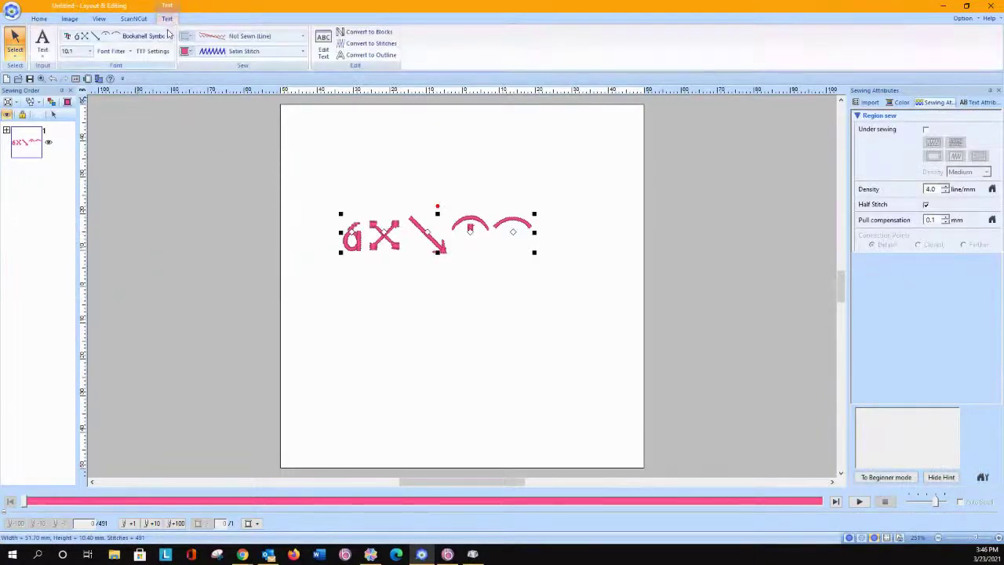
left_click(169, 36)
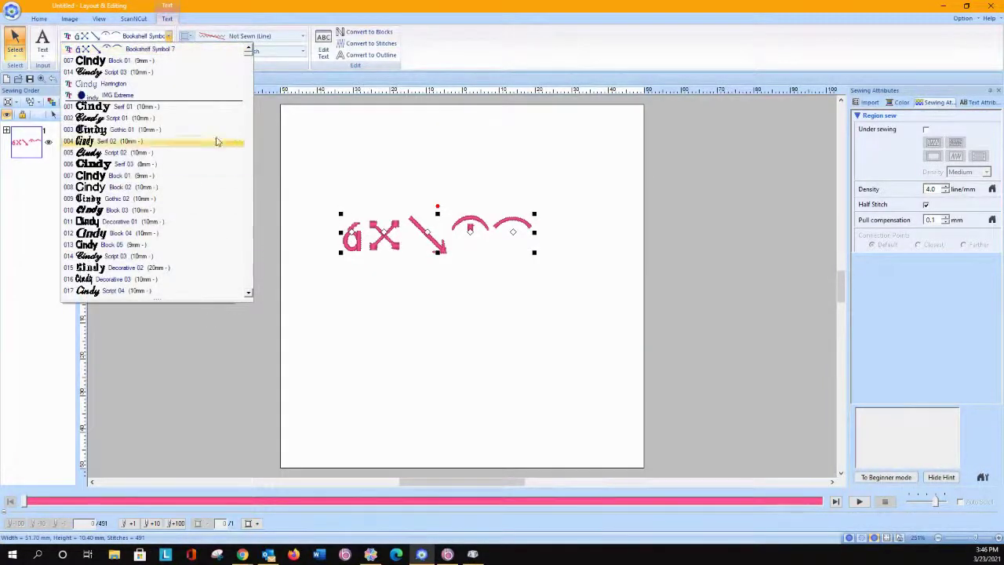
left_click_drag(247, 56, 246, 188)
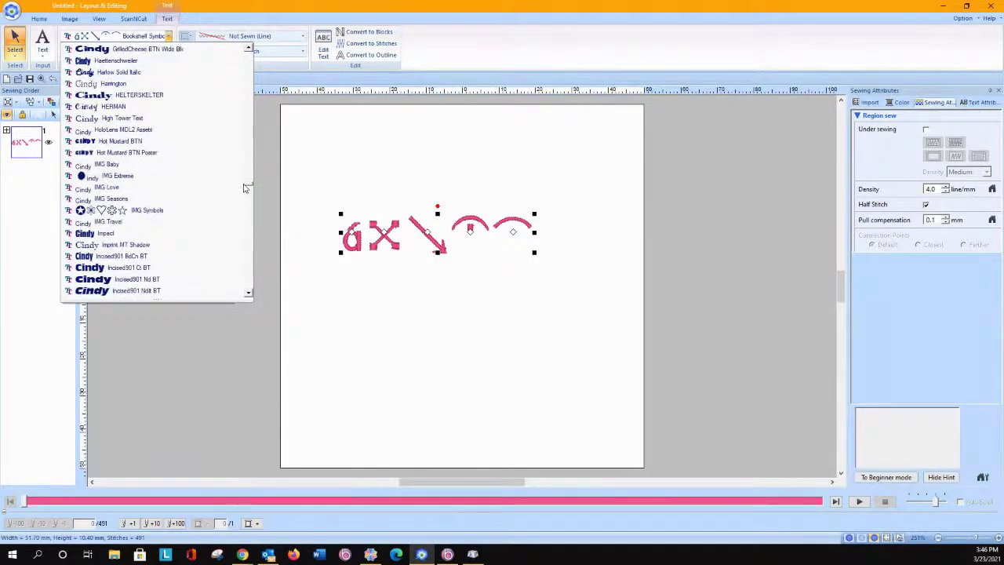
left_click(188, 209)
left_click_drag(495, 251, 581, 313)
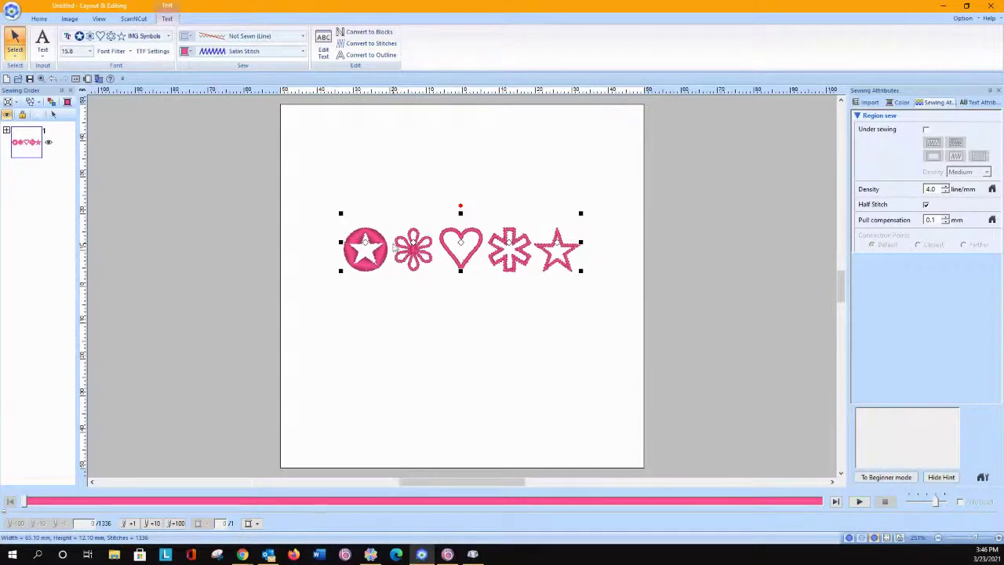
left_click(397, 310)
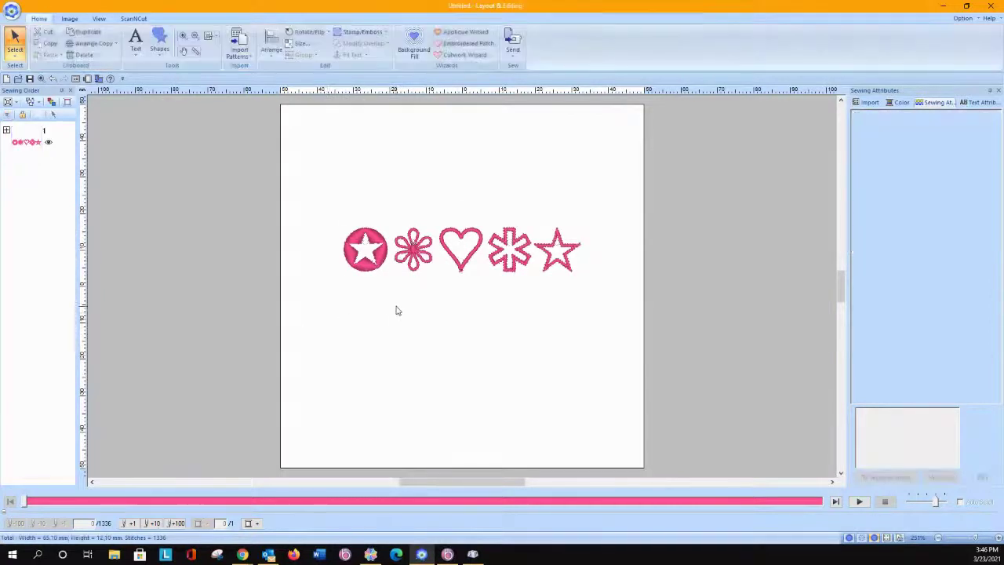
Add a separate text below the row with one person symbol from the IMG Symbols character list and enlarge it to about 18 mm high
left_click(135, 39)
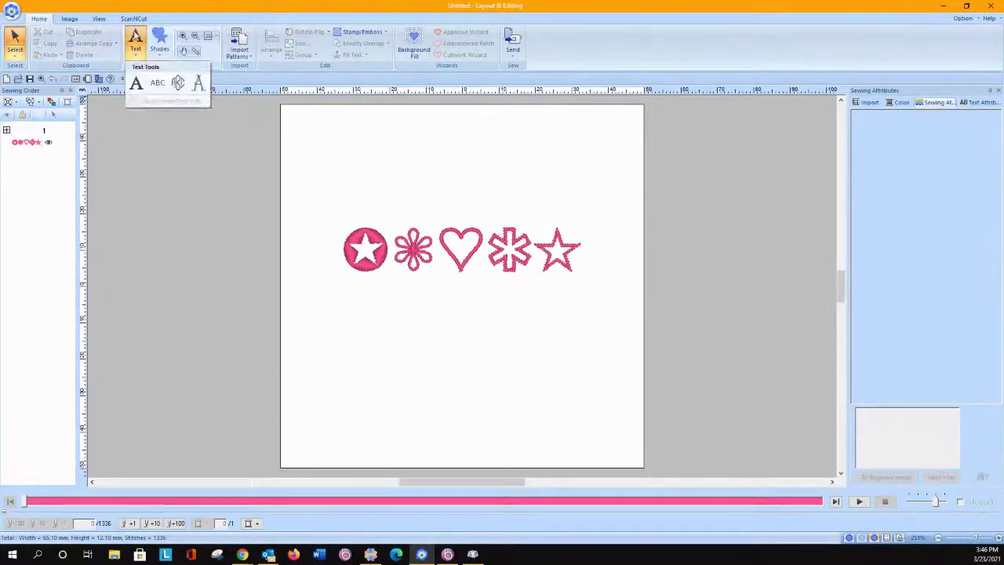
left_click(135, 86)
left_click(359, 350)
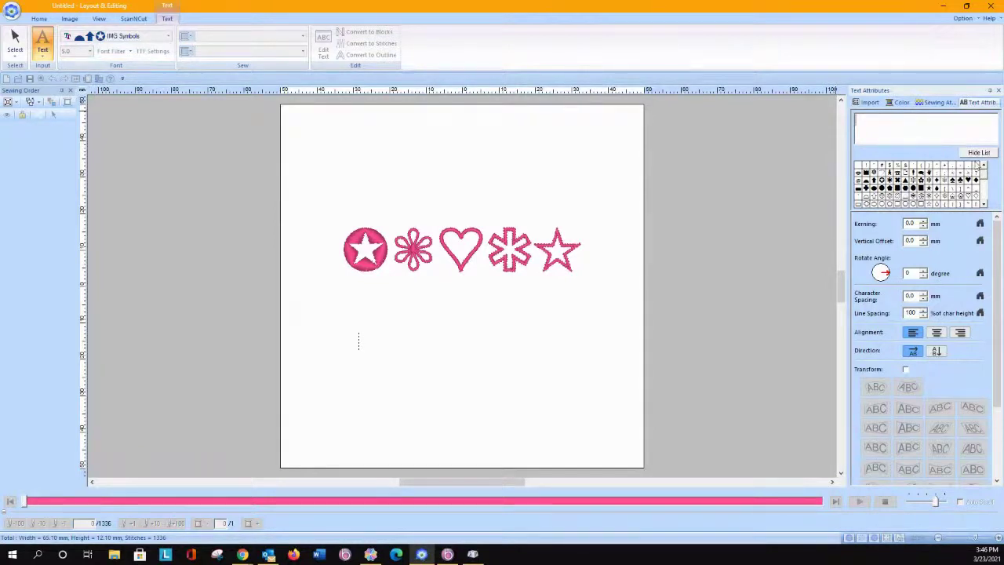
left_click(980, 153)
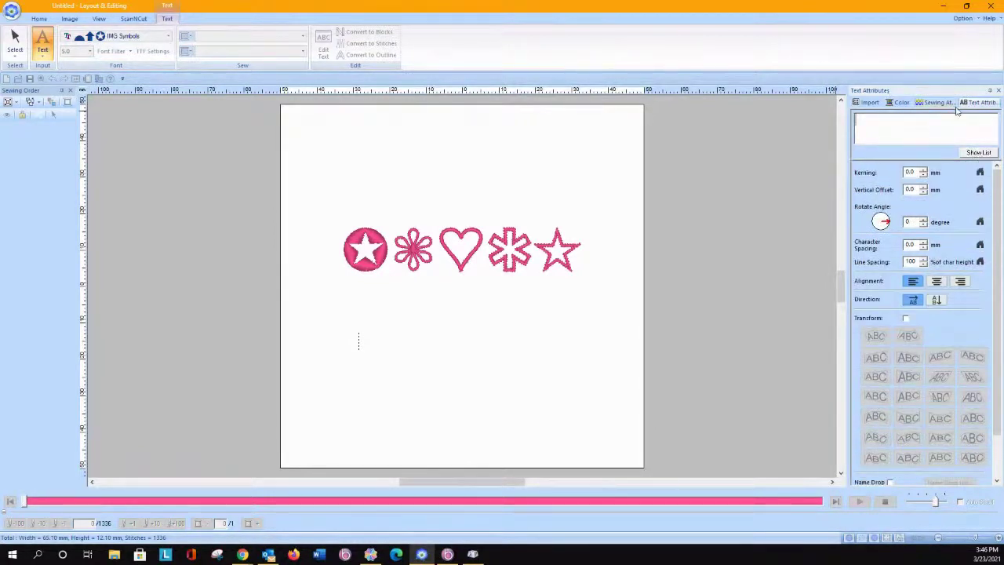
left_click(978, 153)
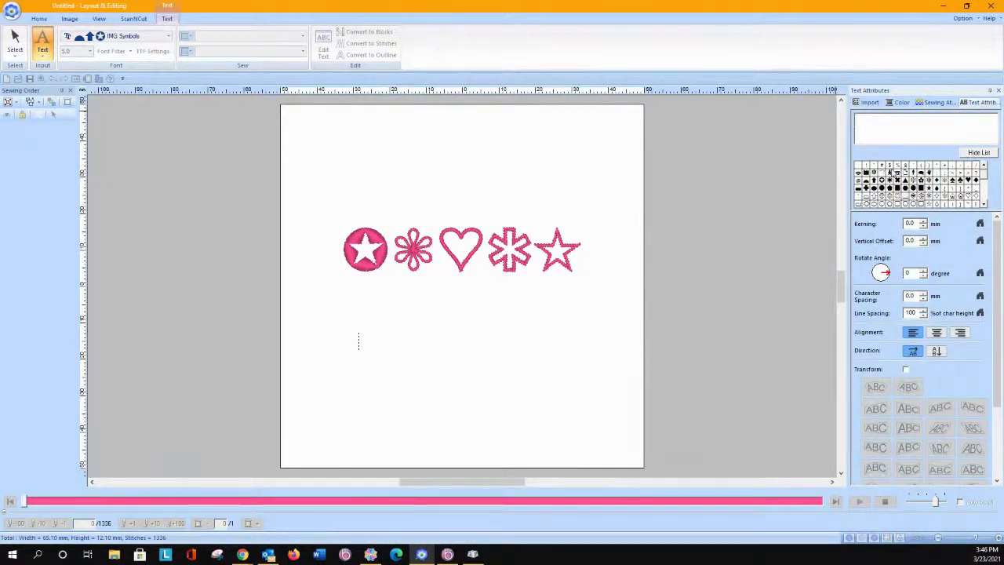
mouse_move(891, 172)
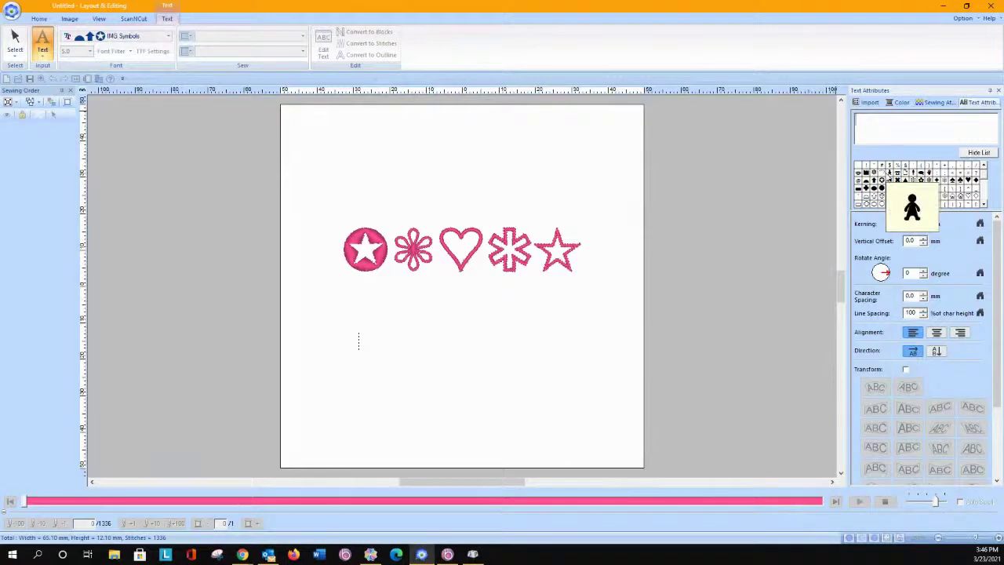
double_click(891, 172)
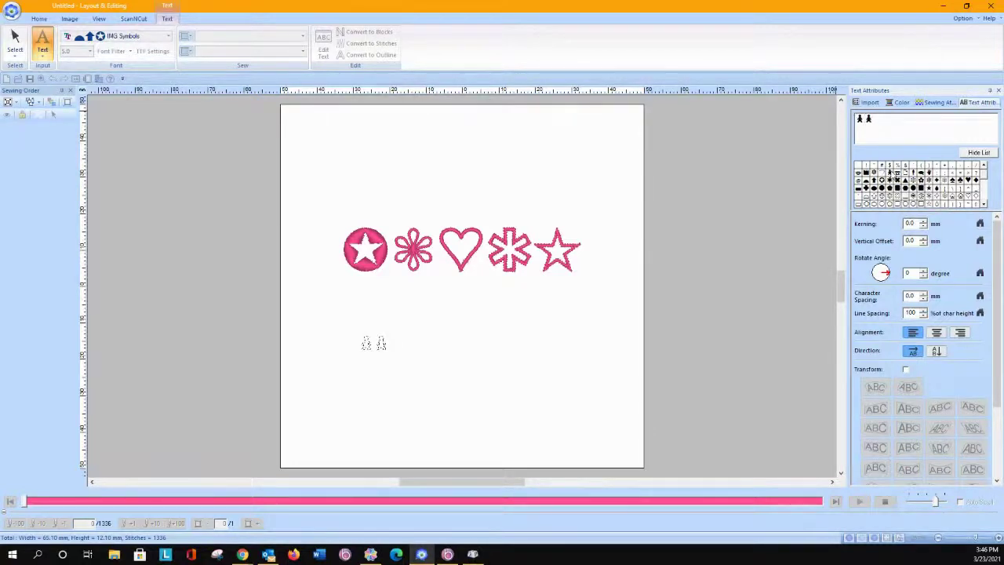
key("BackSpace")
key("Escape")
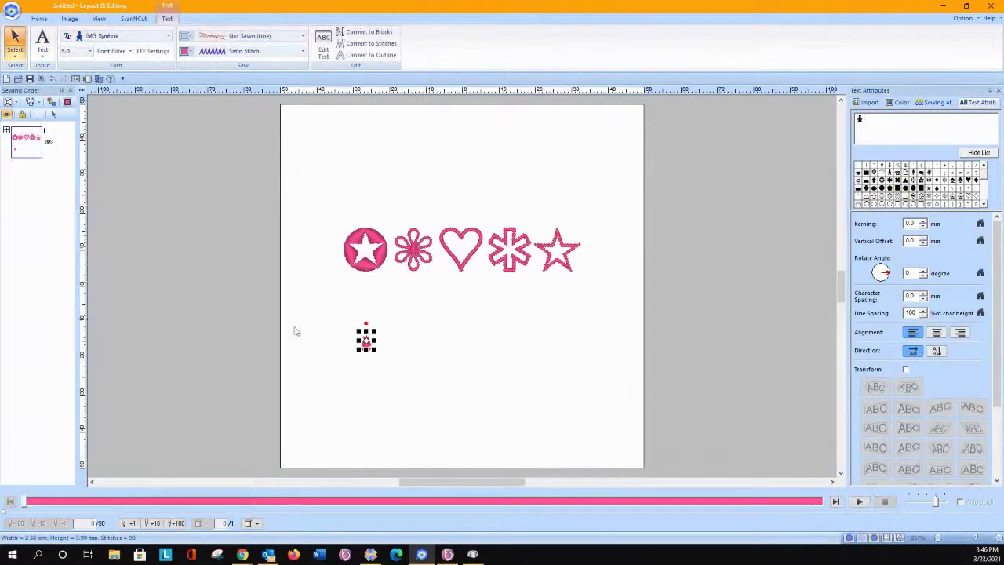
left_click_drag(375, 350, 439, 390)
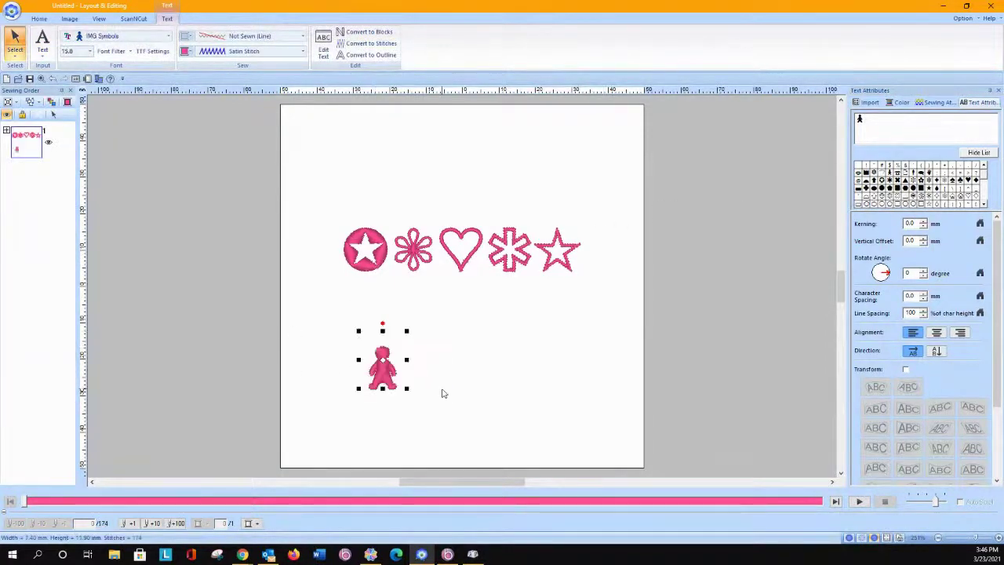
left_click_drag(359, 331, 335, 304)
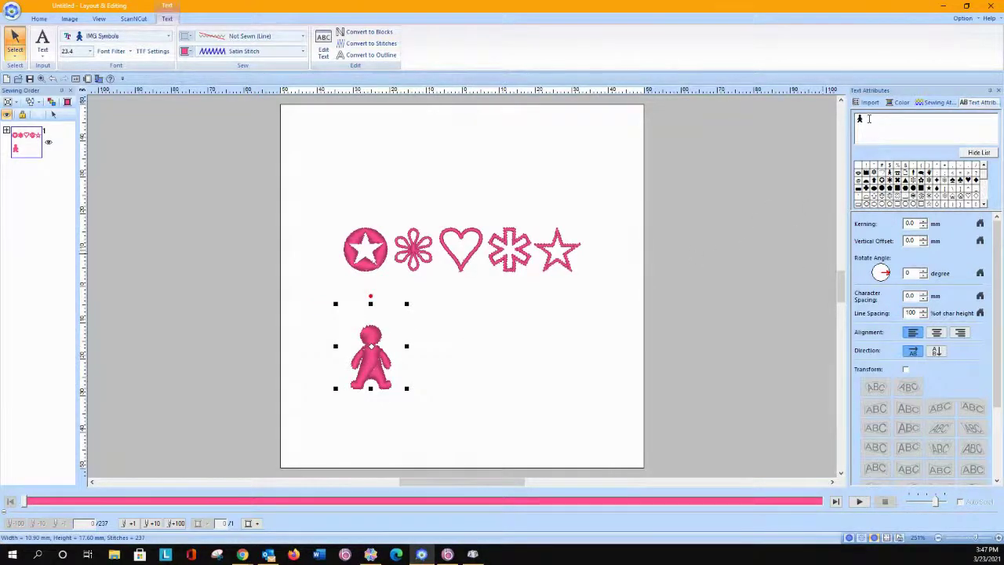
Append two ball-tipped stars, a solid flower, a six-petal asterisk, a snowflake and an outlined flower to the person symbol and shift the row left
left_click(869, 119)
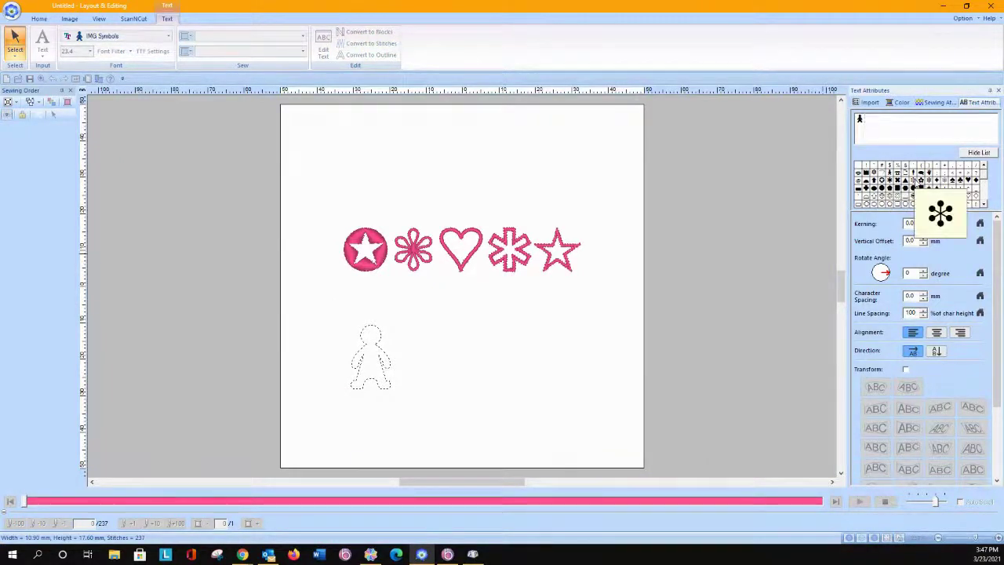
double_click(915, 182)
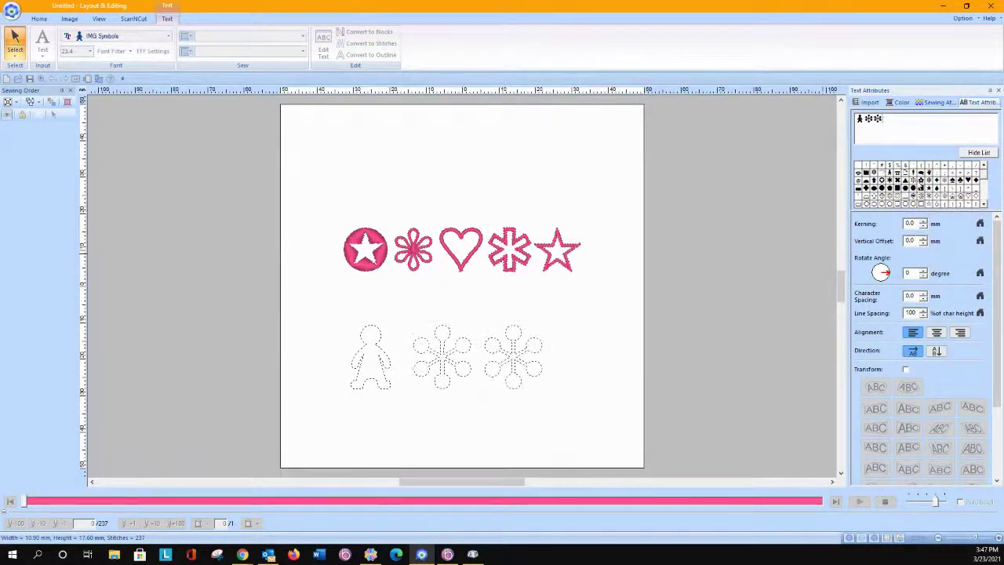
left_click(922, 187)
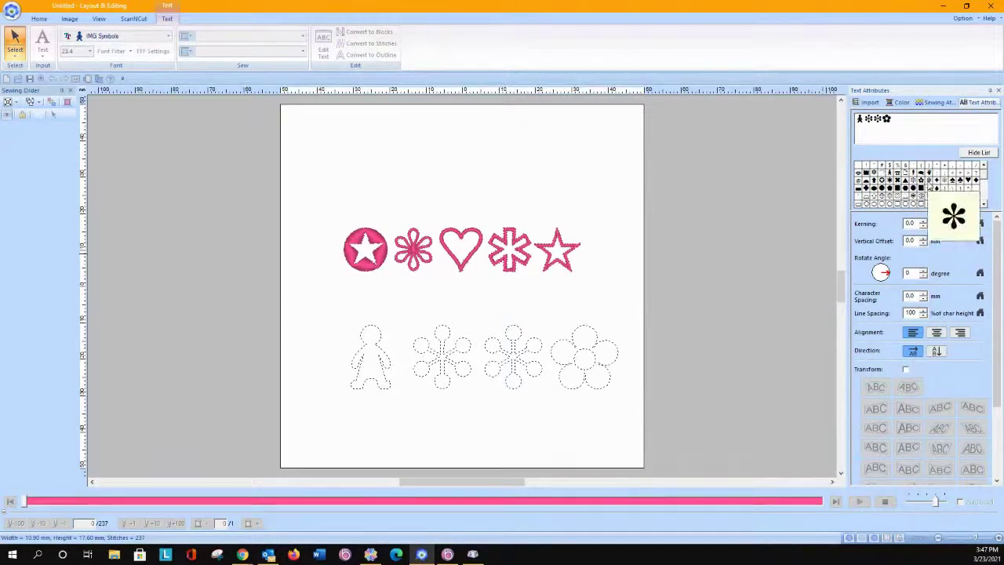
left_click(927, 181)
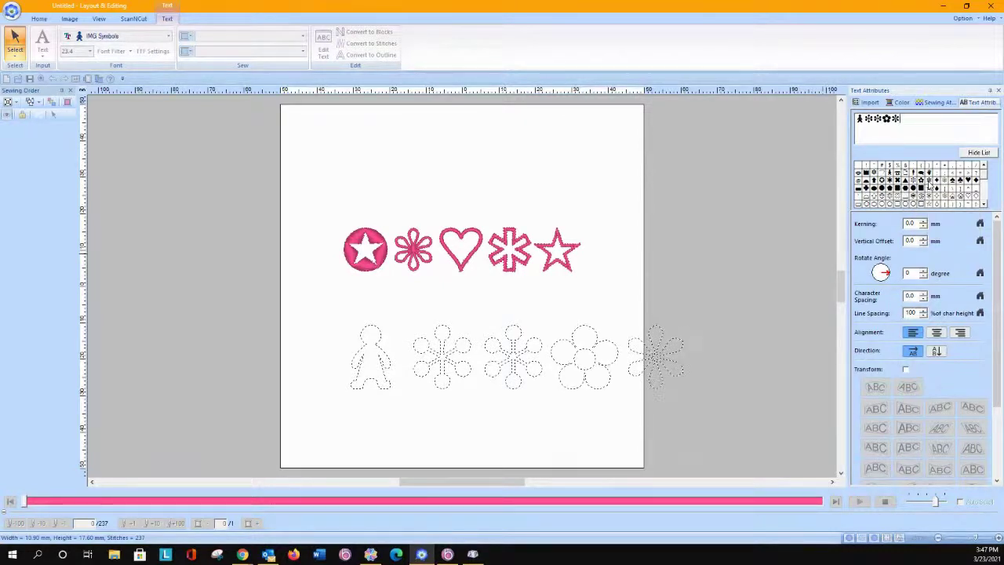
left_click(945, 182)
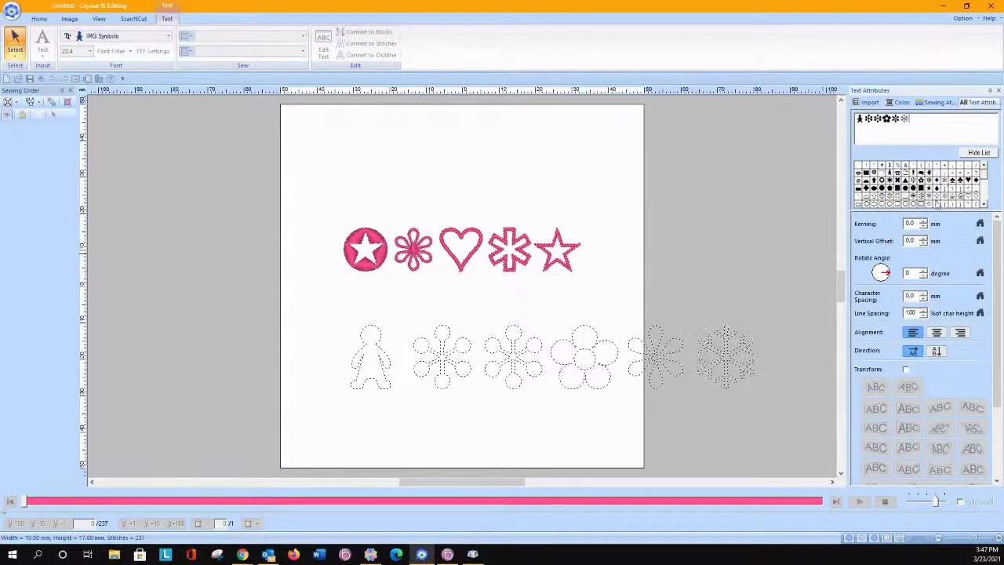
left_click(921, 201)
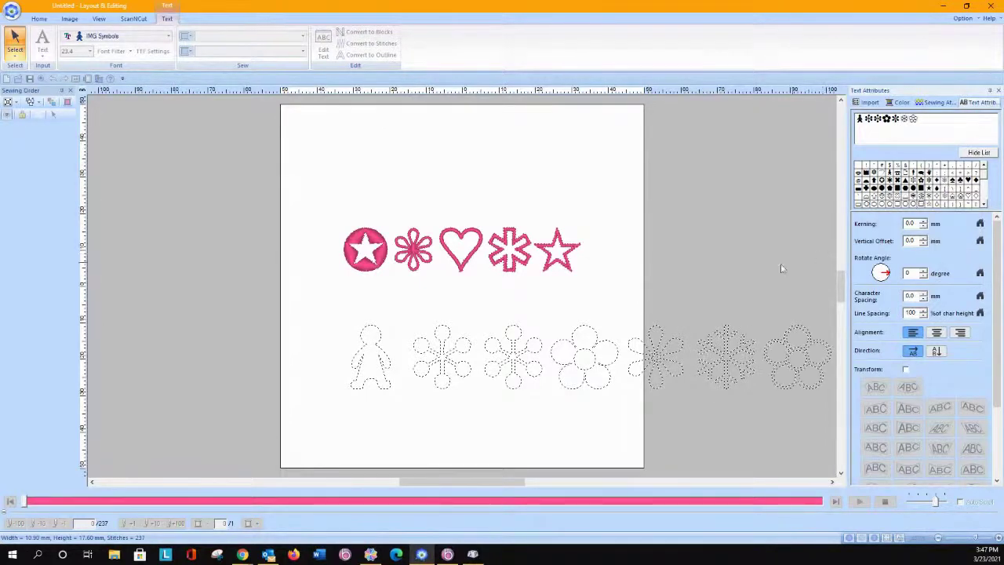
left_click(745, 267)
left_click_drag(589, 342, 496, 342)
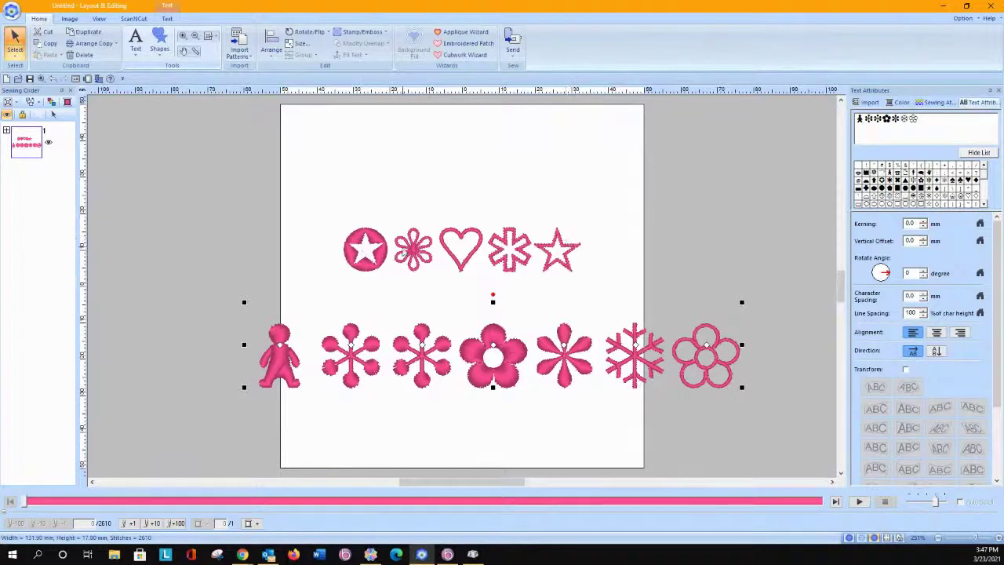
Browse the TrueType fonts for the upper symbol row through to the end of the alphabet and apply Webdings to it
left_click(415, 251)
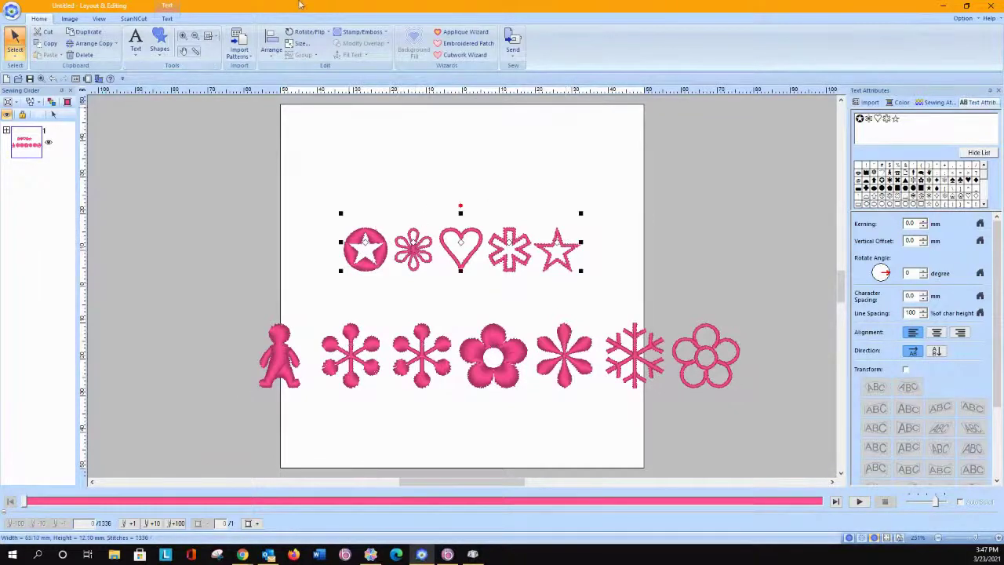
left_click(168, 18)
left_click(168, 39)
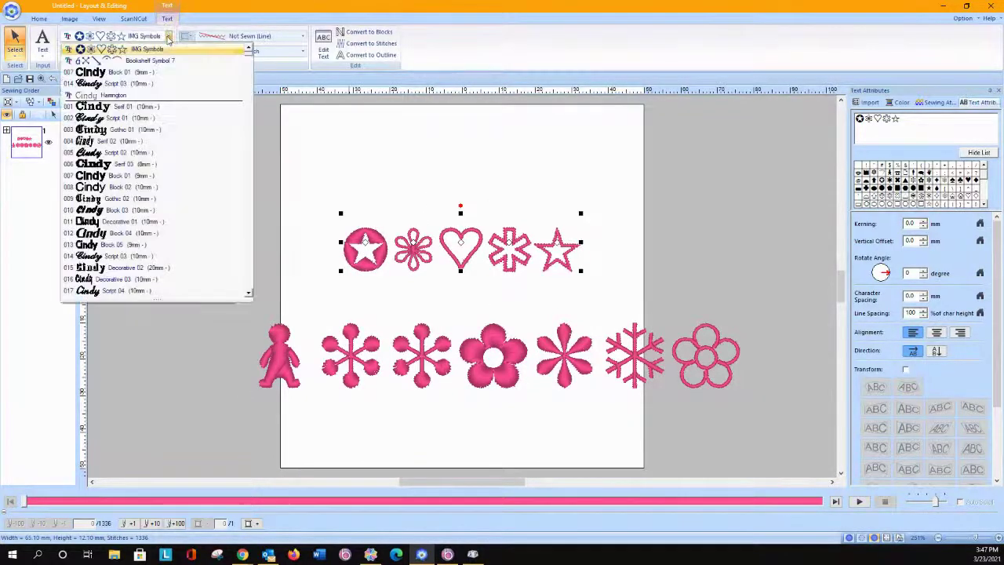
scroll(184, 162, "down", 8)
scroll(184, 162, "down", 15)
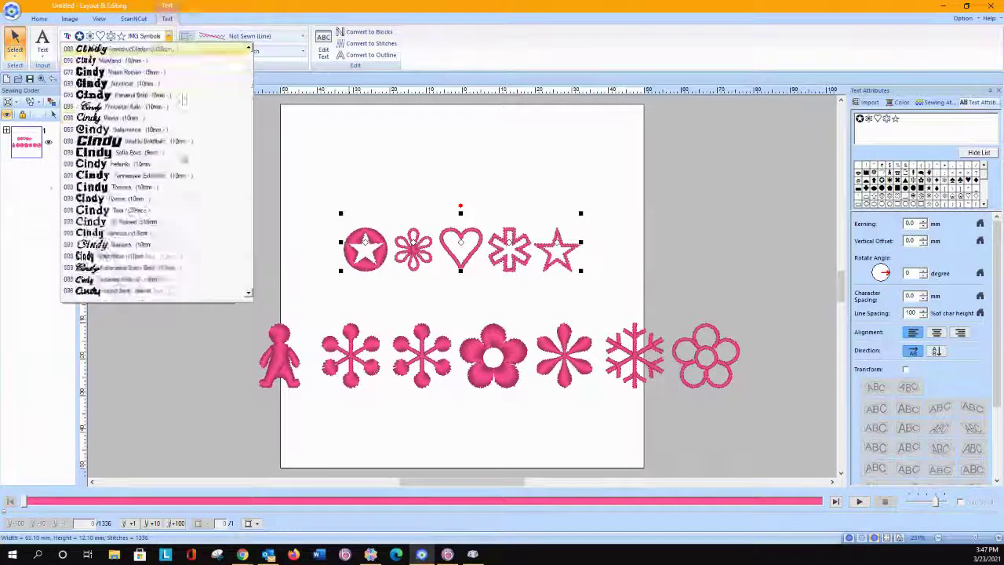
scroll(188, 164, "down", 15)
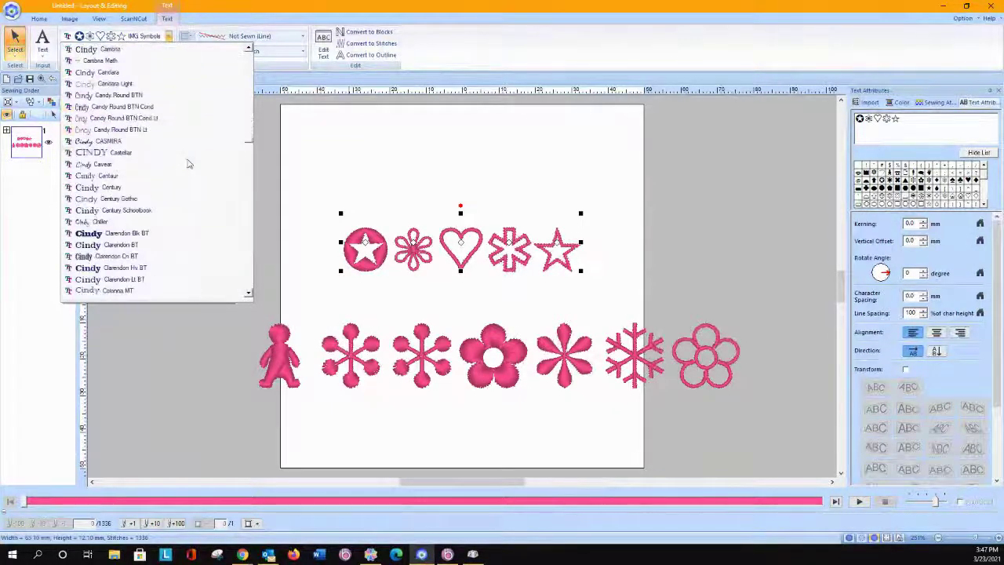
scroll(189, 164, "down", 7)
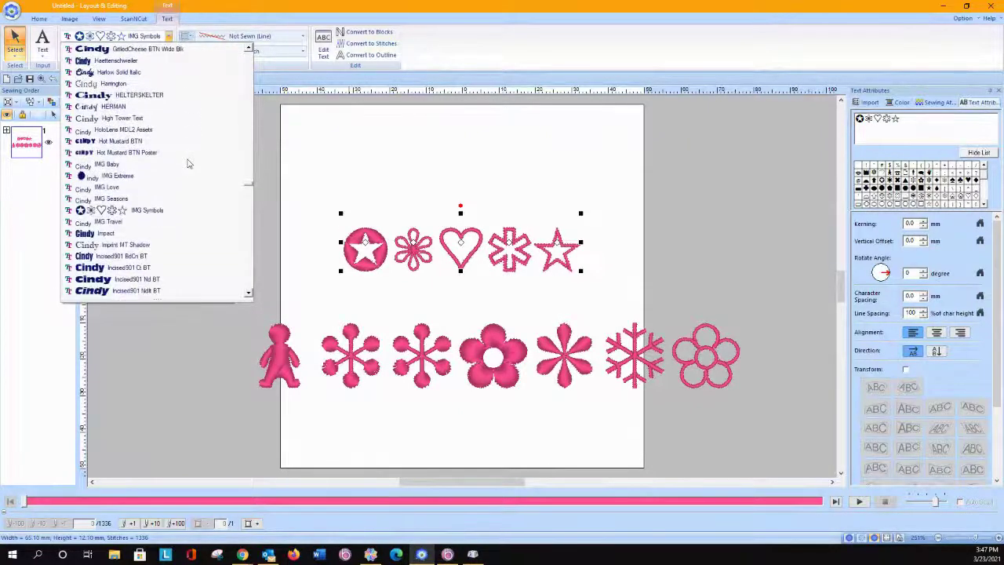
left_click(248, 293)
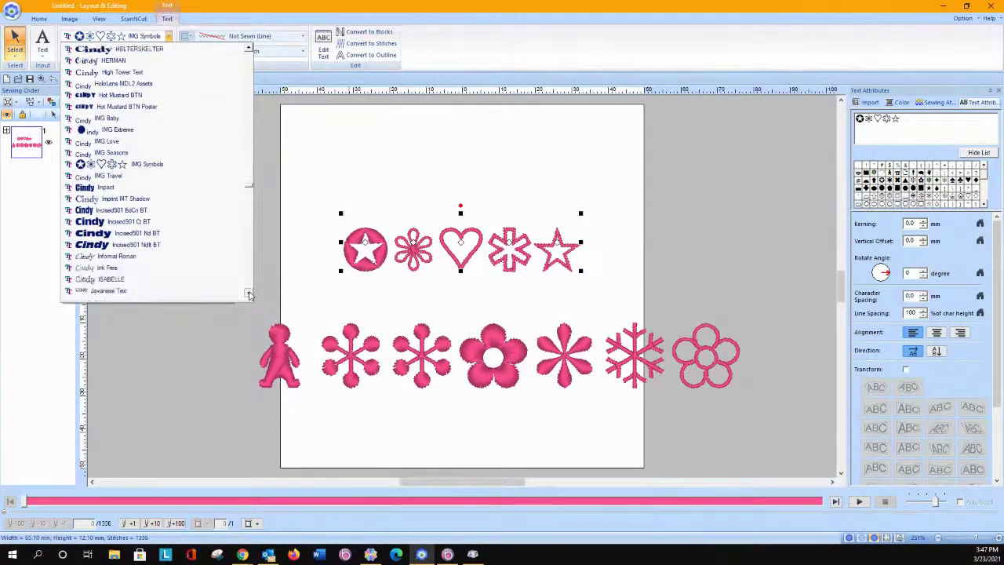
left_click_drag(249, 294, 249, 295)
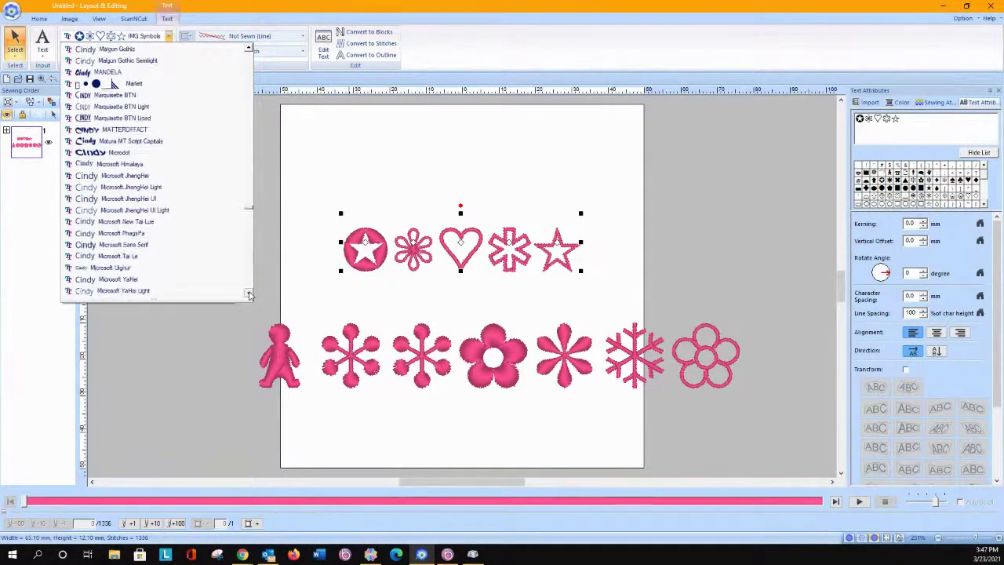
left_click(248, 294)
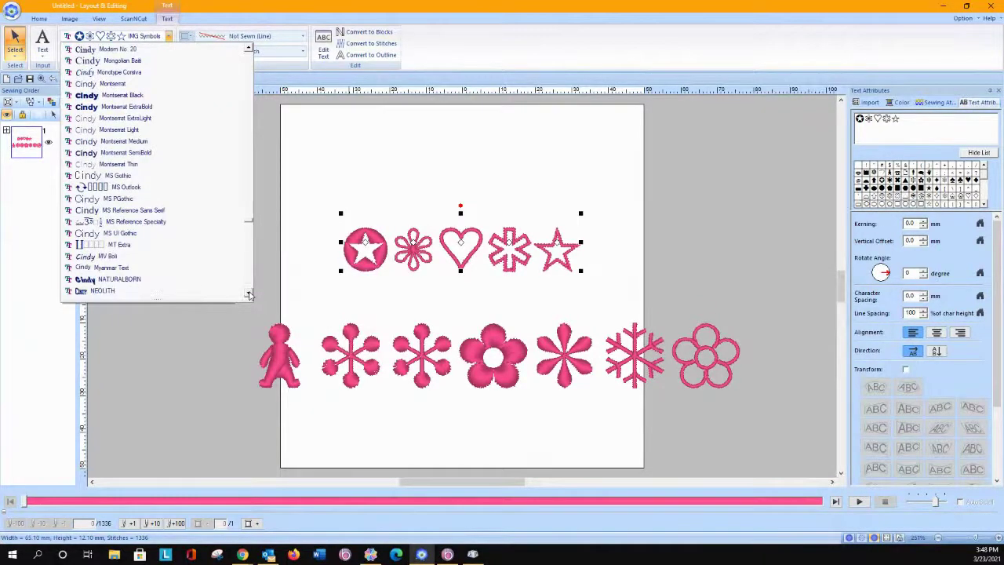
left_click(249, 294)
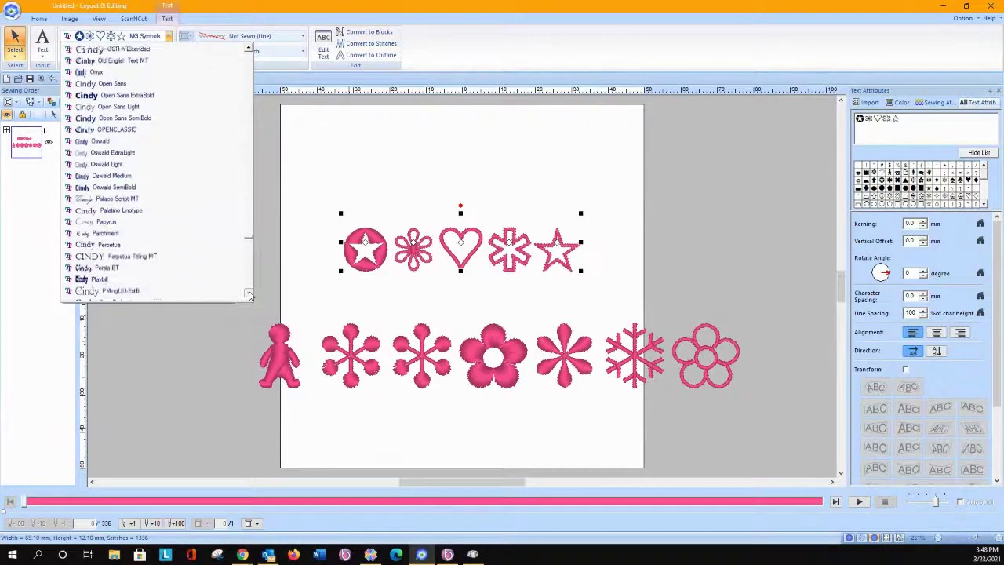
left_click_drag(249, 293, 248, 293)
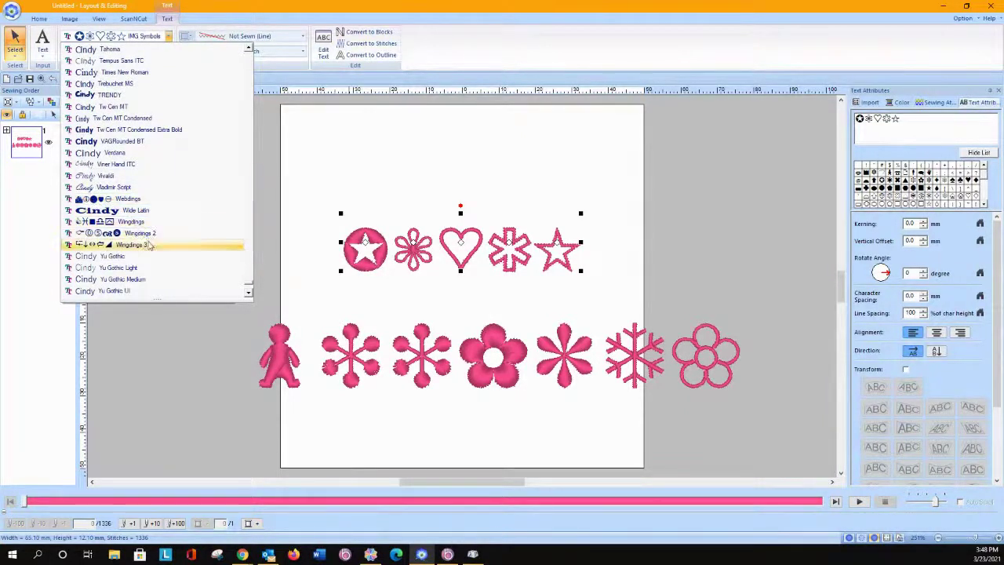
left_click(117, 200)
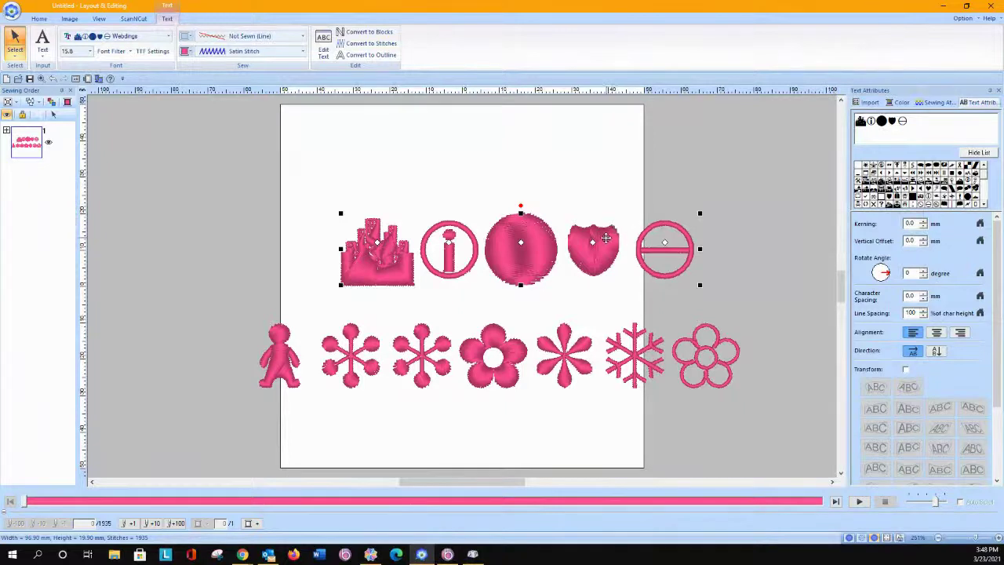
Replace the upper symbol row with a new Webdings text of two spiky speech bubbles, enlarged to about 41 mm wide and 16 mm high
key("Delete")
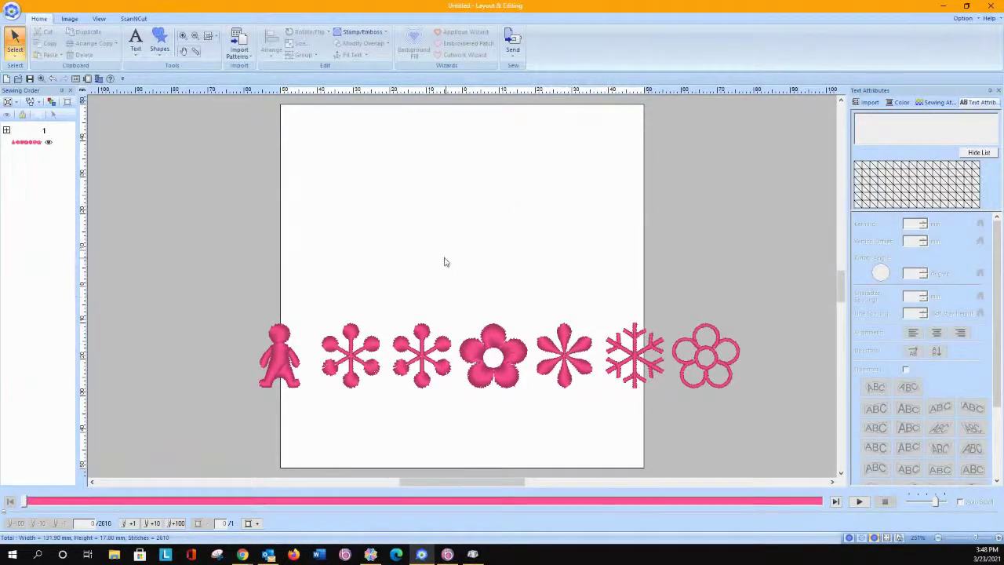
left_click(135, 40)
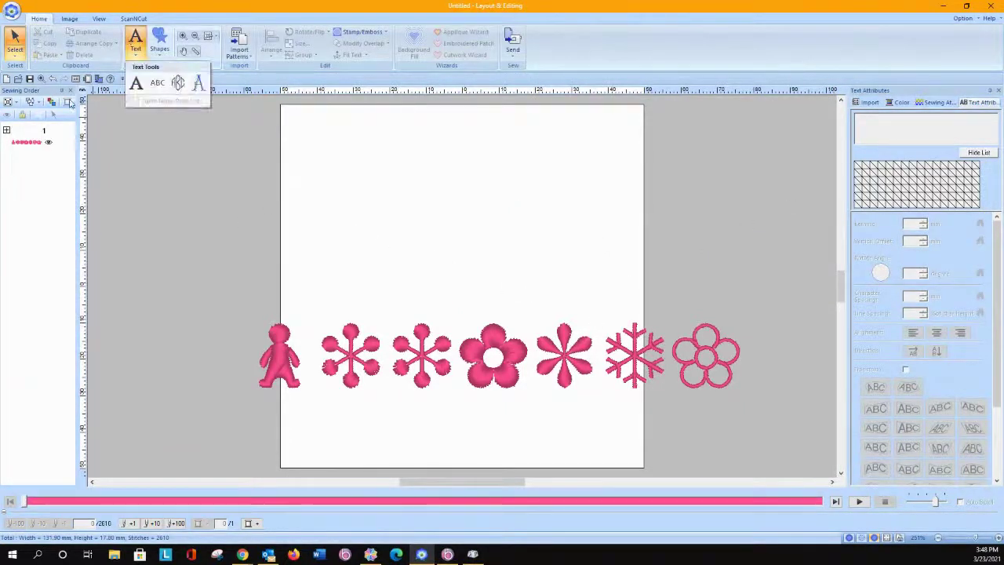
left_click(136, 84)
left_click(343, 232)
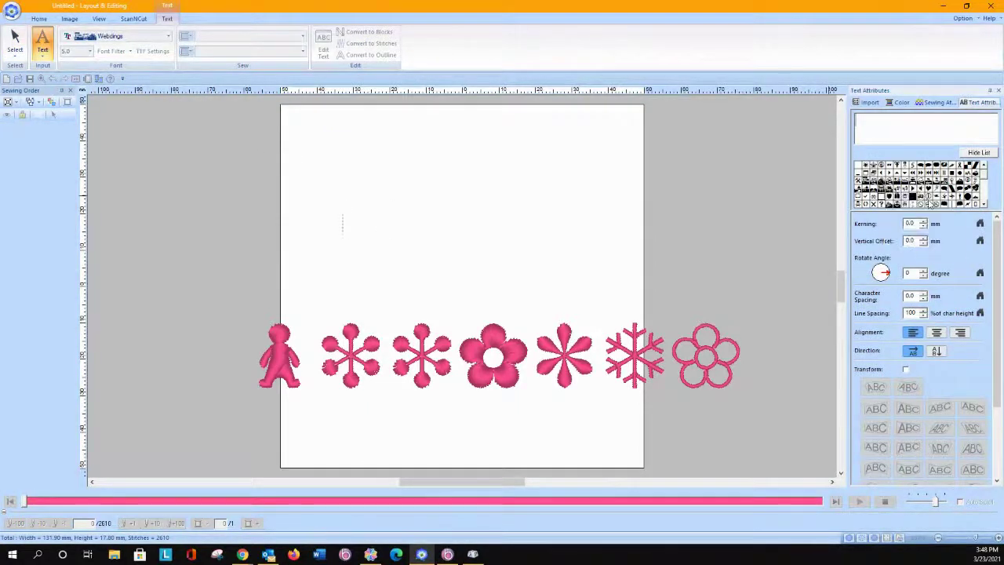
double_click(948, 205)
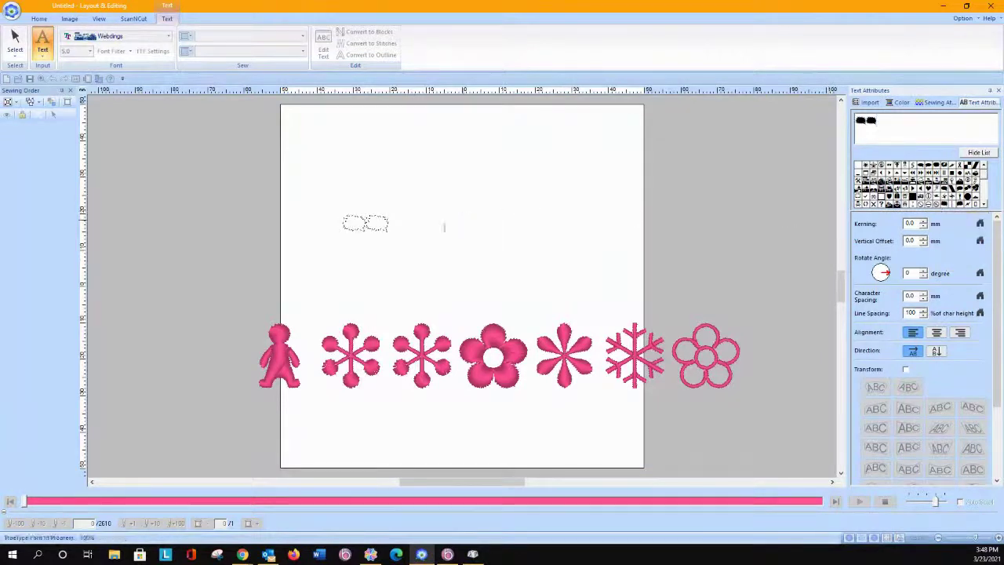
left_click(380, 231)
left_click(383, 230)
left_click_drag(389, 231, 533, 270)
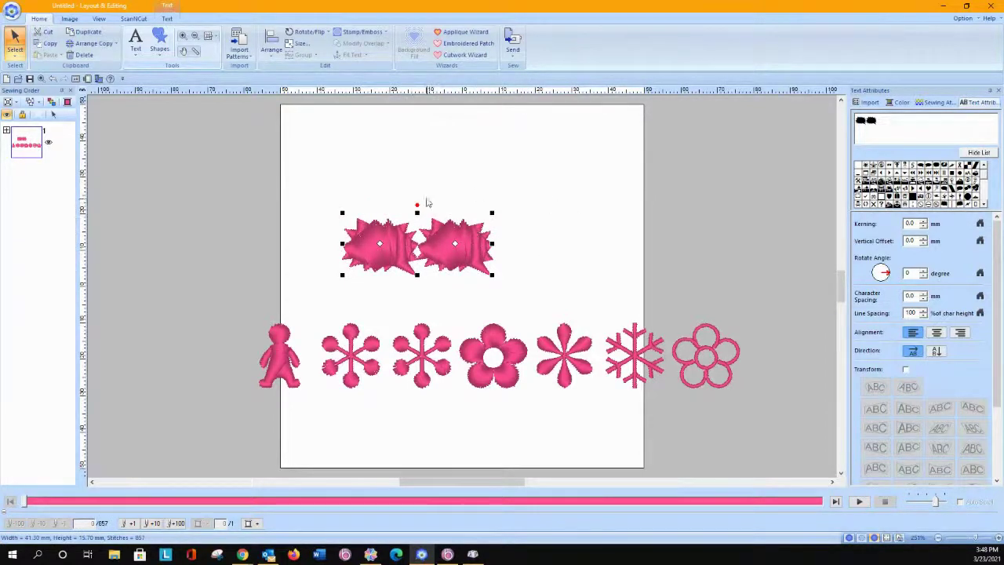
Convert the two-bubble text to outline shapes, ungroup them and delete the right-hand bubble
left_click(167, 19)
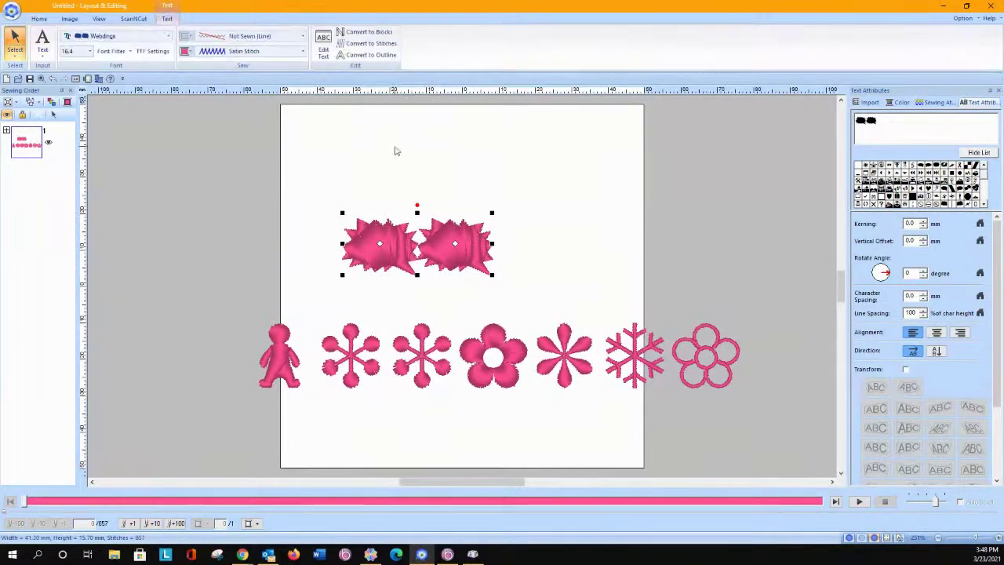
left_click(371, 55)
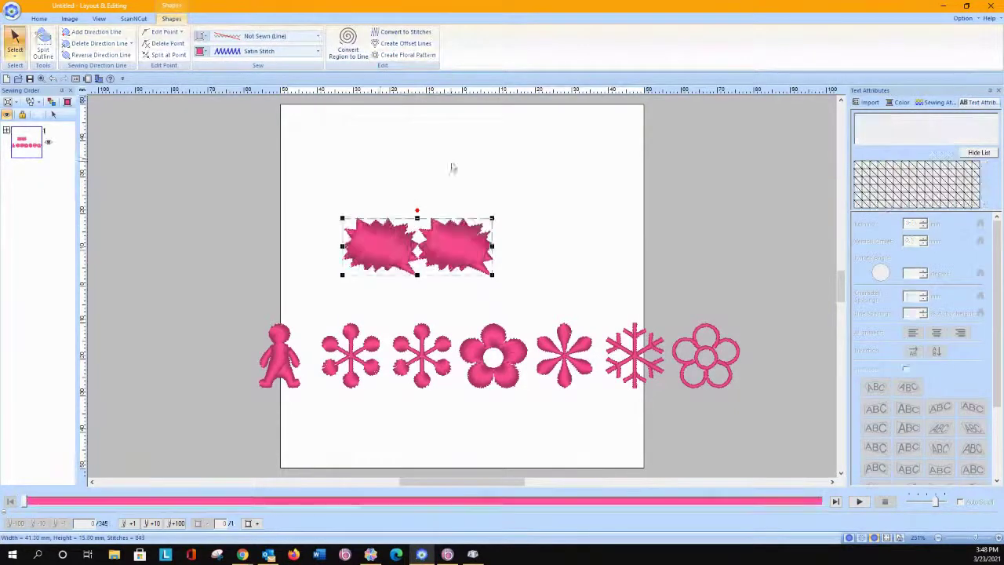
right_click(451, 250)
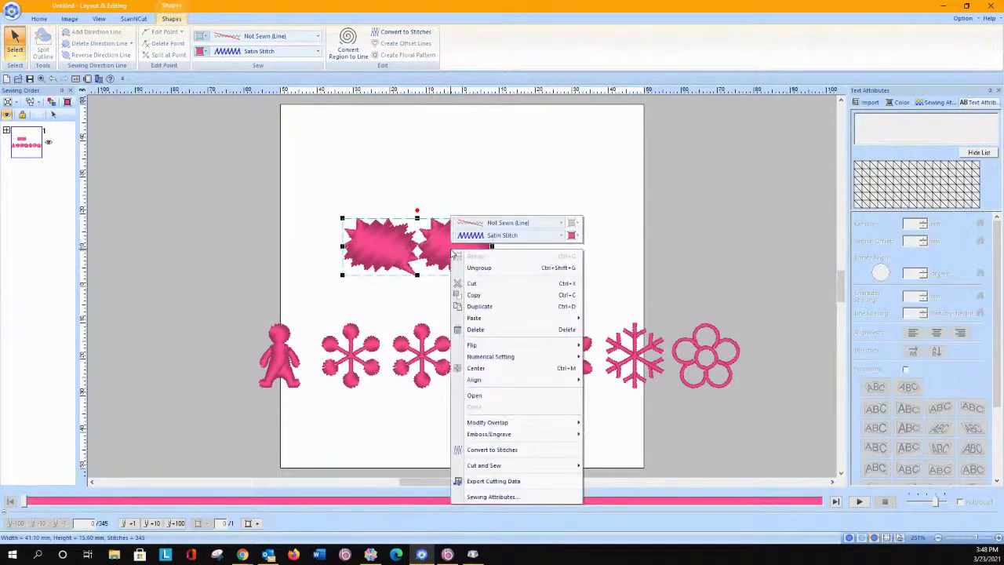
left_click(479, 267)
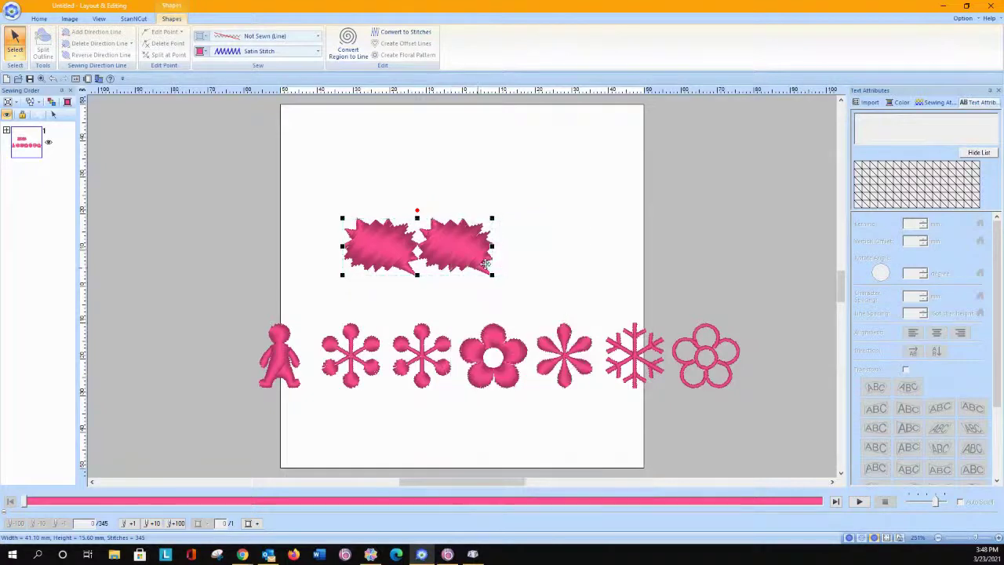
left_click(526, 258)
left_click(468, 251)
key("Delete")
Enlarge the remaining speech bubble shape to about 42 mm wide and 32 mm high
left_click(402, 243)
left_click_drag(420, 276, 489, 299)
left_click_drag(413, 243, 328, 160)
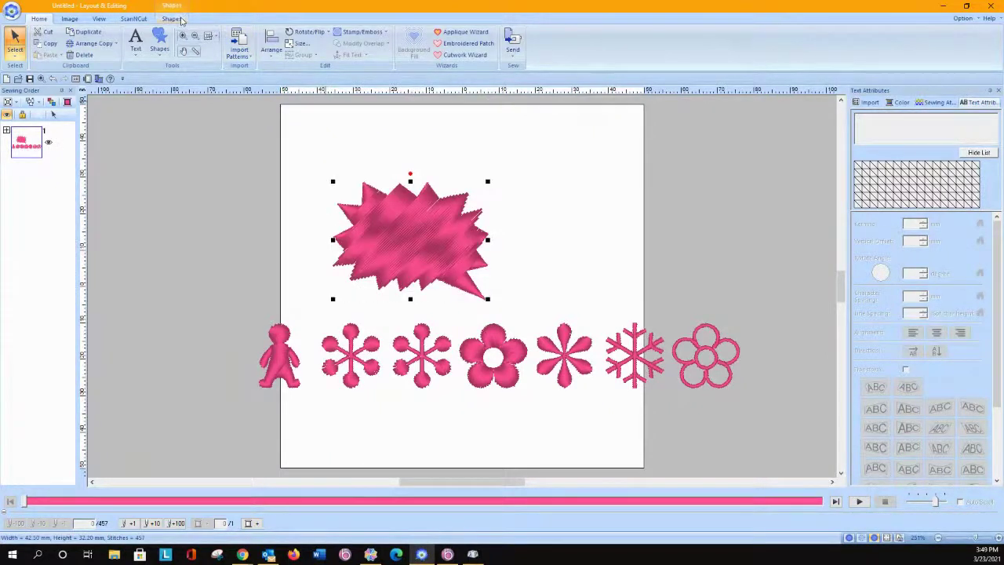
Give the bubble shape a Zigzag Stitch outline and set its region to Not Sewn
left_click(173, 19)
left_click(241, 37)
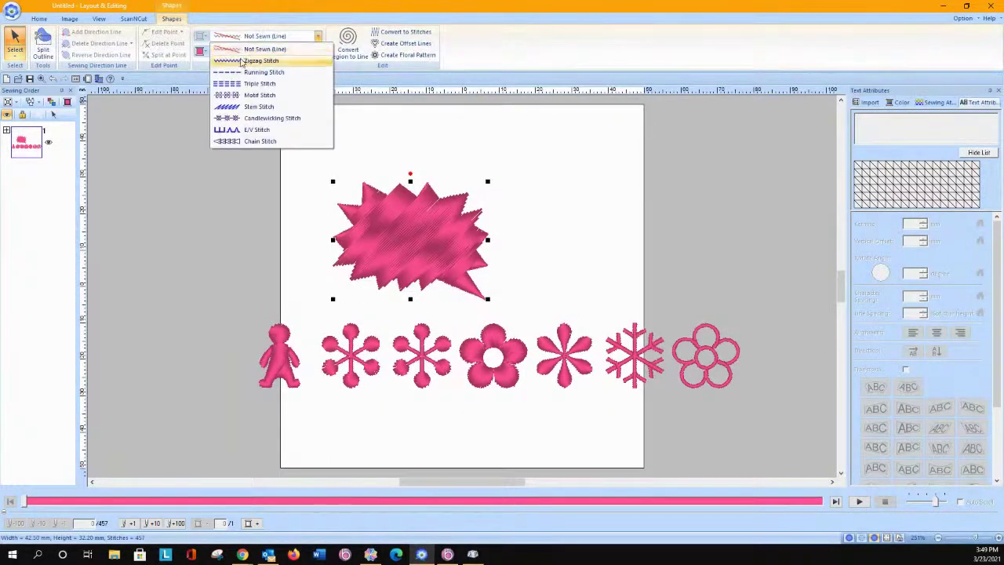
left_click(241, 59)
left_click(242, 52)
left_click(243, 63)
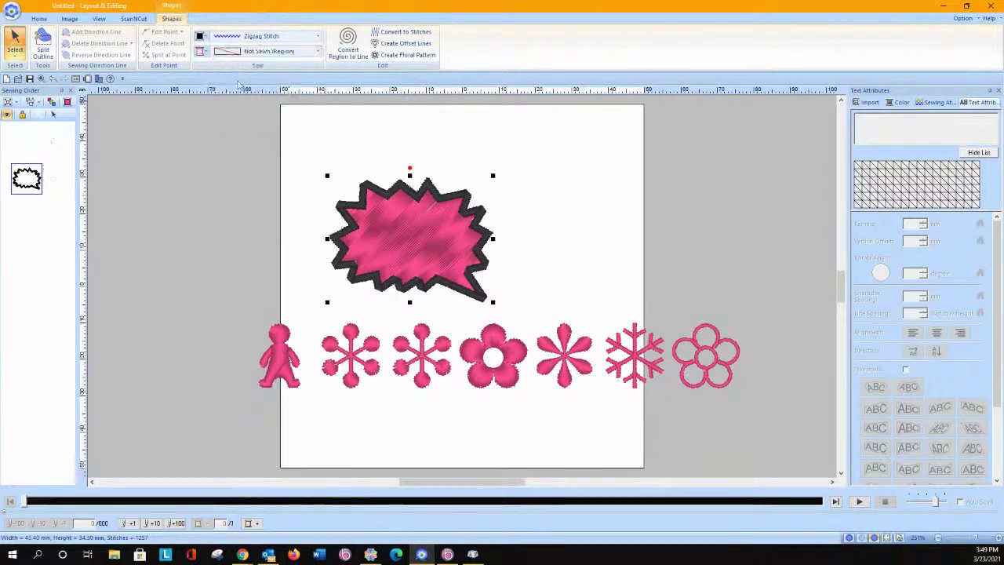
left_click(293, 182)
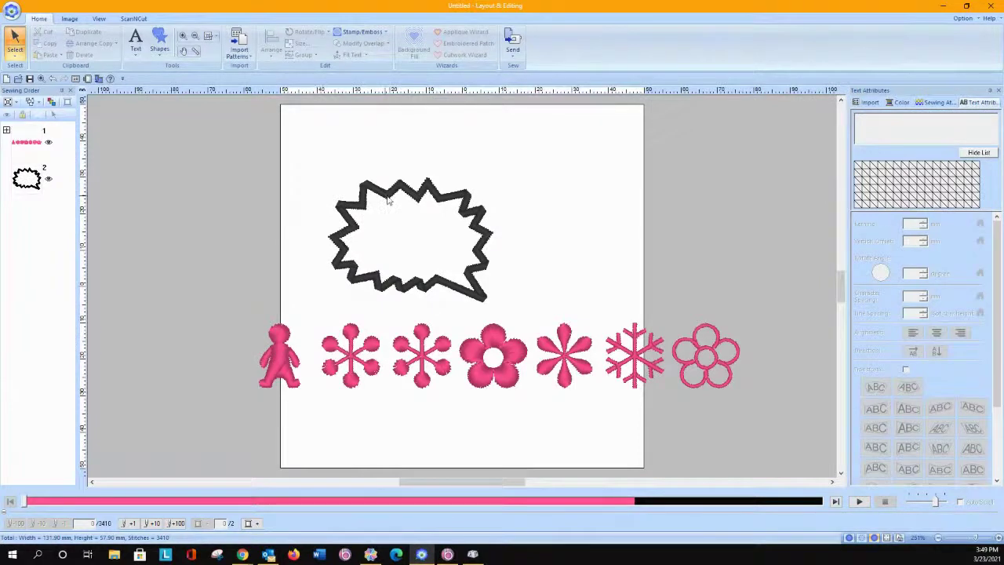
Add a single Webdings spiky speech bubble as text beside the outlined bubble and enlarge it to about 24 mm wide and 18 mm high
left_click(136, 50)
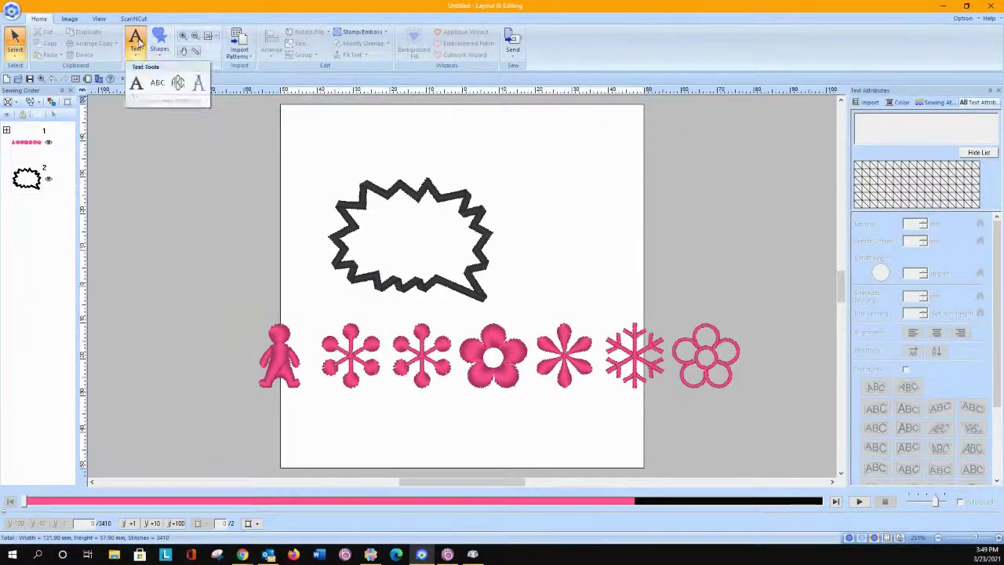
left_click(137, 81)
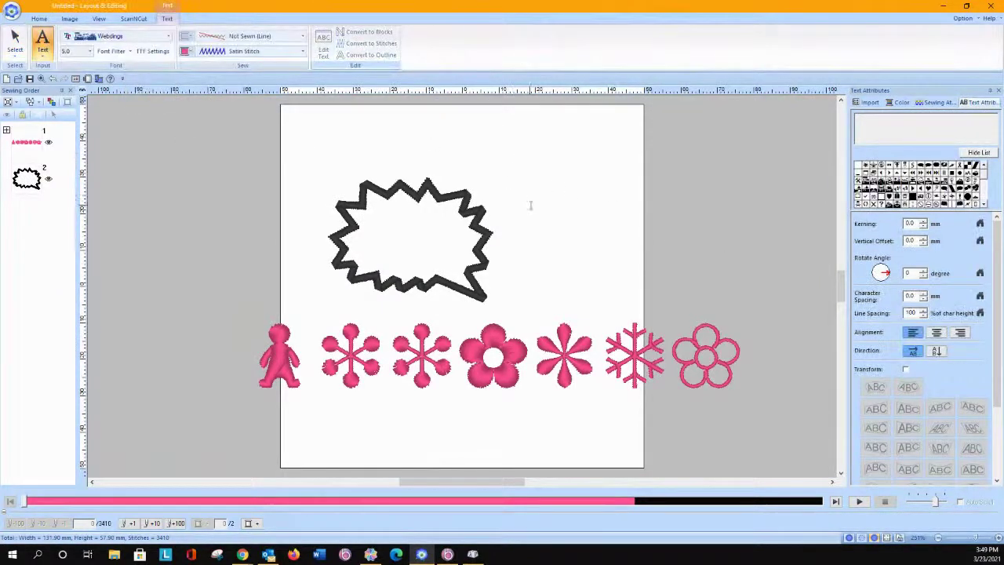
left_click(983, 205)
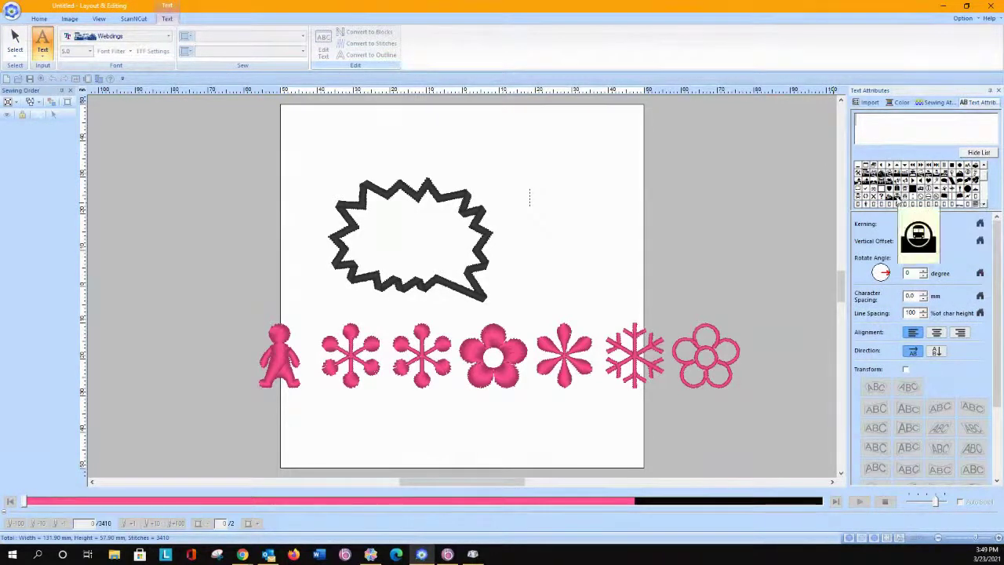
double_click(947, 201)
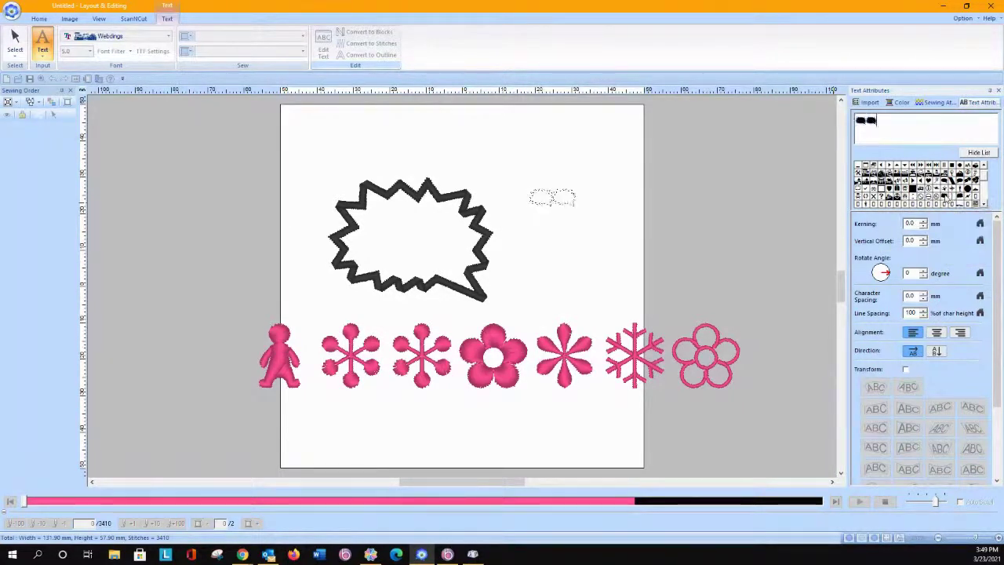
key("BackSpace")
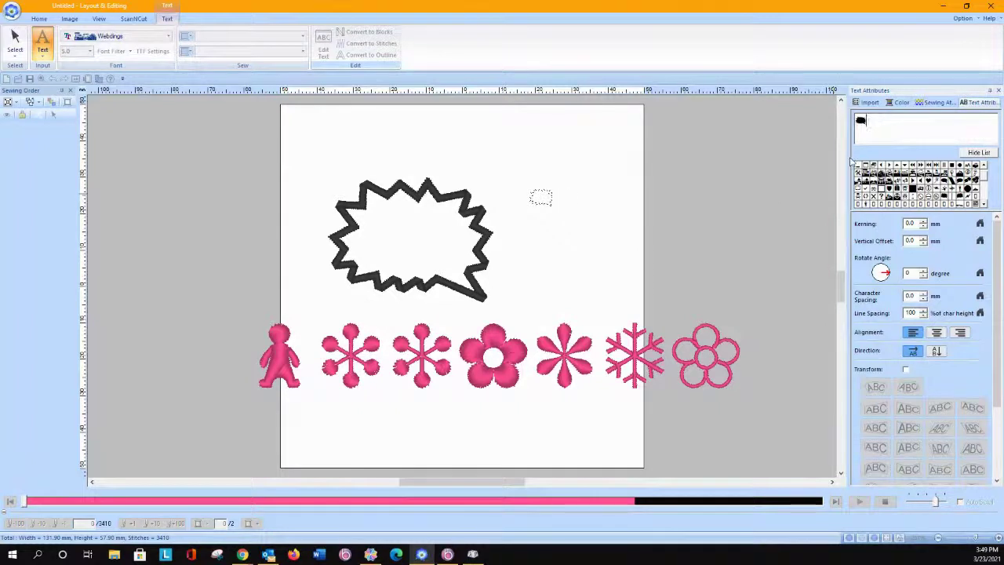
key("Return")
left_click_drag(554, 208, 637, 259)
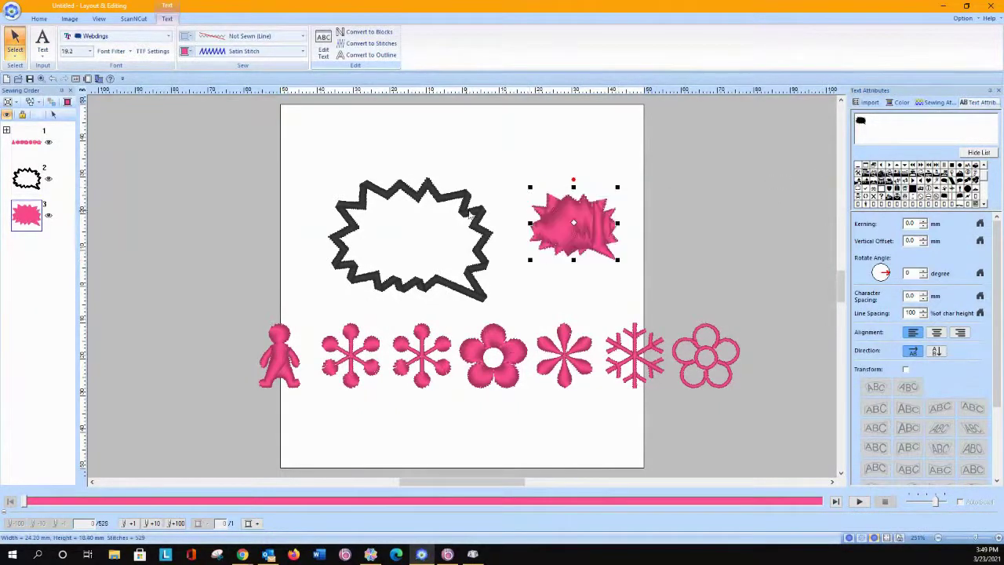
Set the text bubble's line to Zigzag Stitch and its region to Not Sewn, and enlarge it to about 40 mm wide
left_click(234, 38)
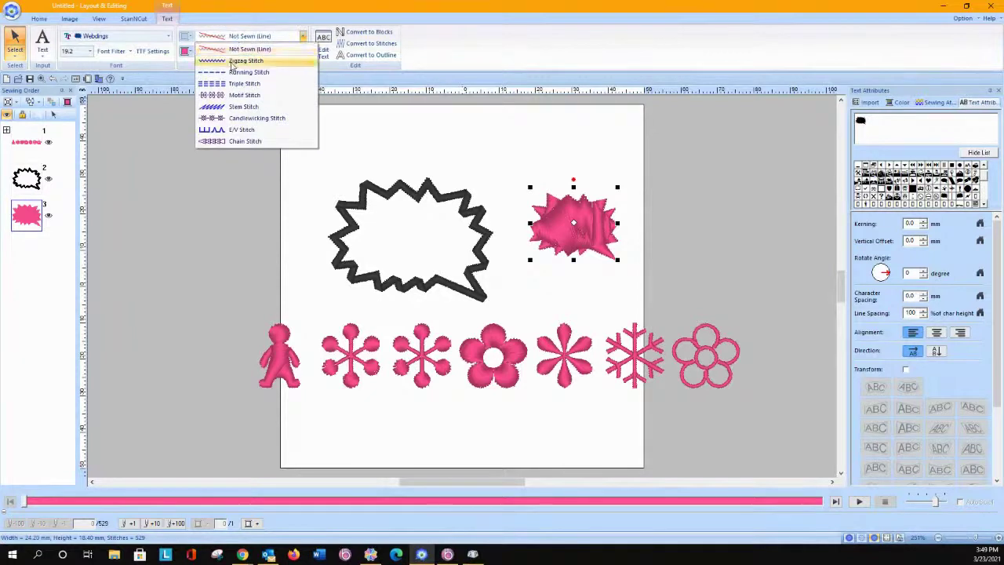
left_click(235, 60)
left_click(234, 53)
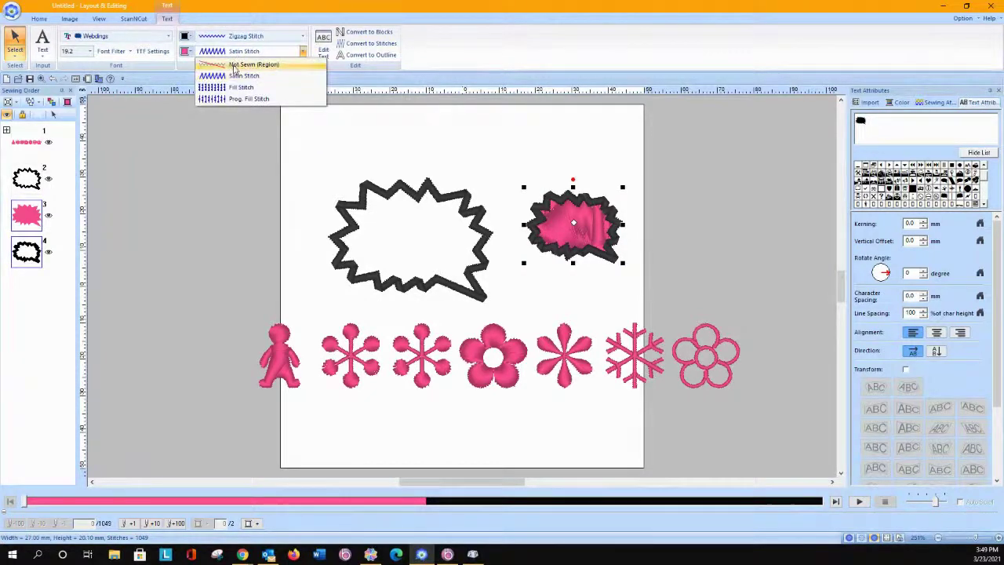
left_click(249, 64)
left_click_drag(623, 266, 670, 297)
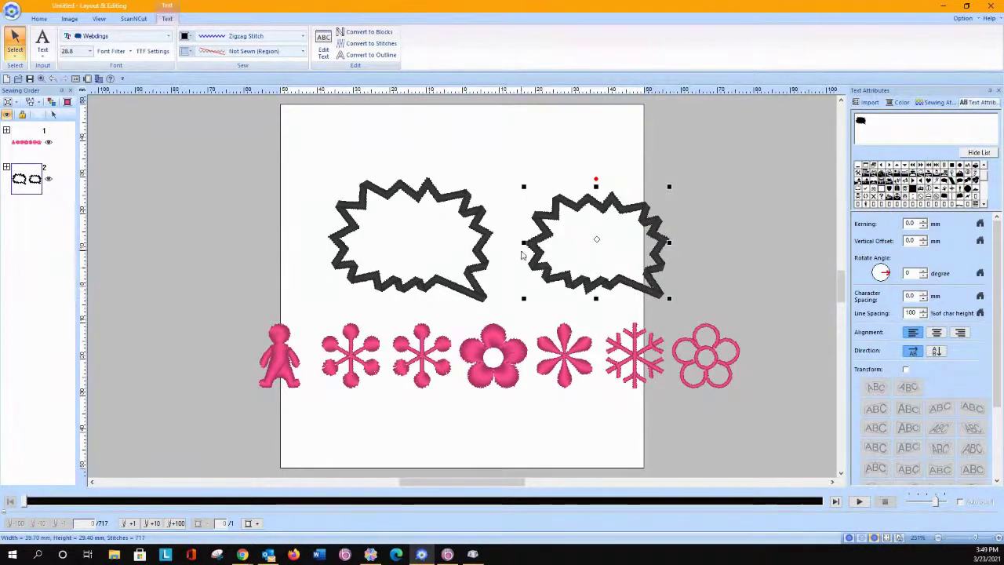
Apply the pointed Sharp Corners style to both bubble outlines and move the text bubble up and left onto the page
left_click(927, 105)
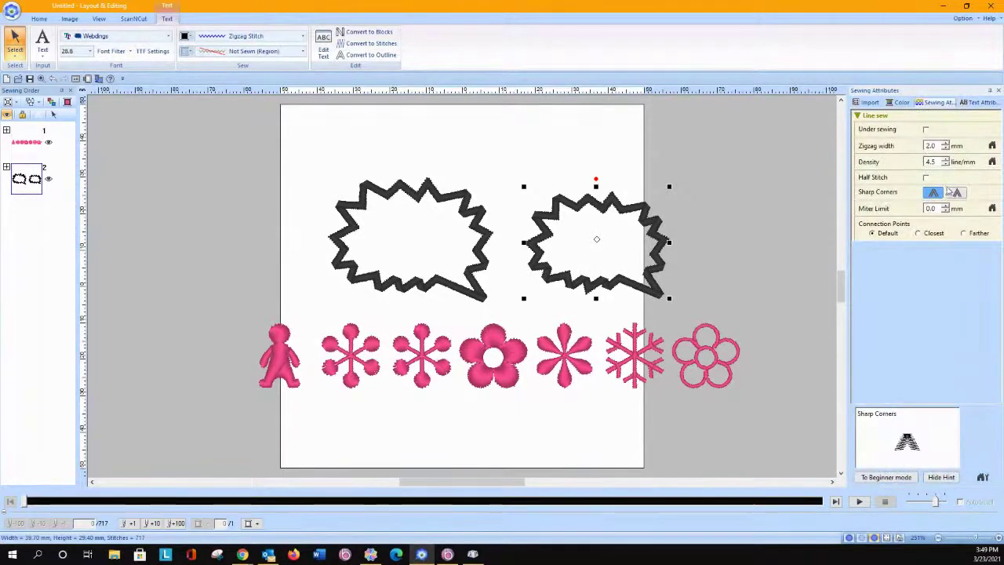
left_click(886, 477)
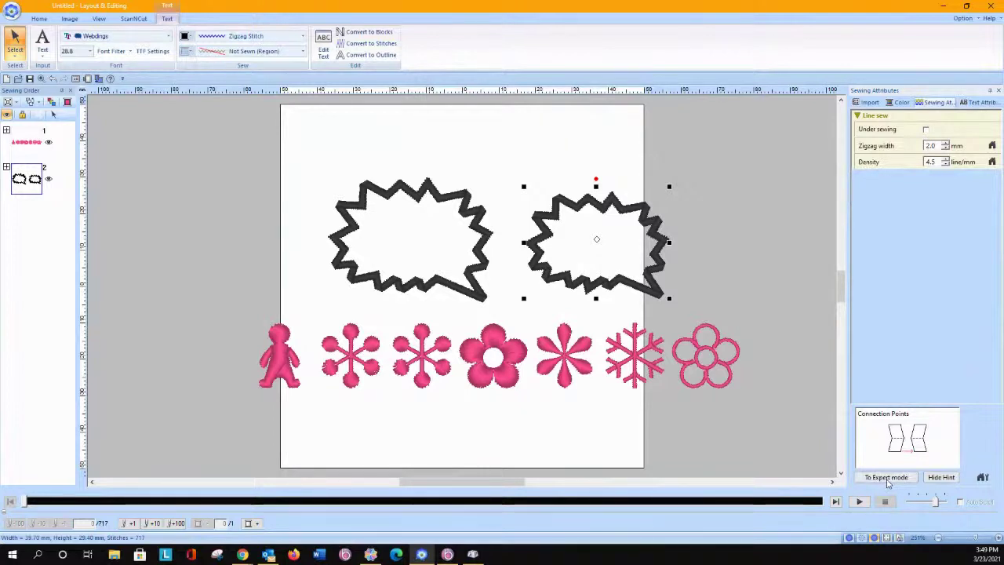
left_click(887, 478)
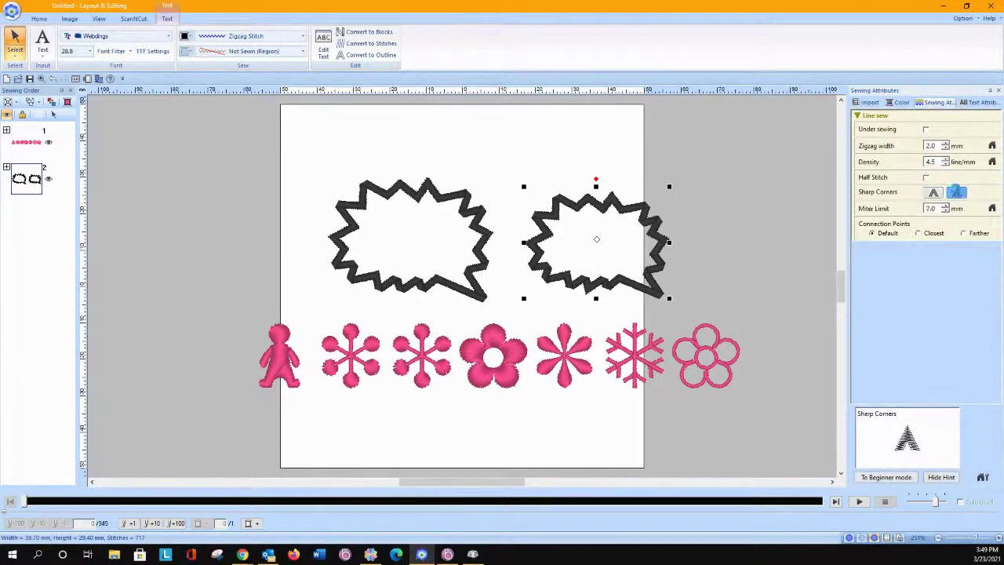
left_click(957, 193)
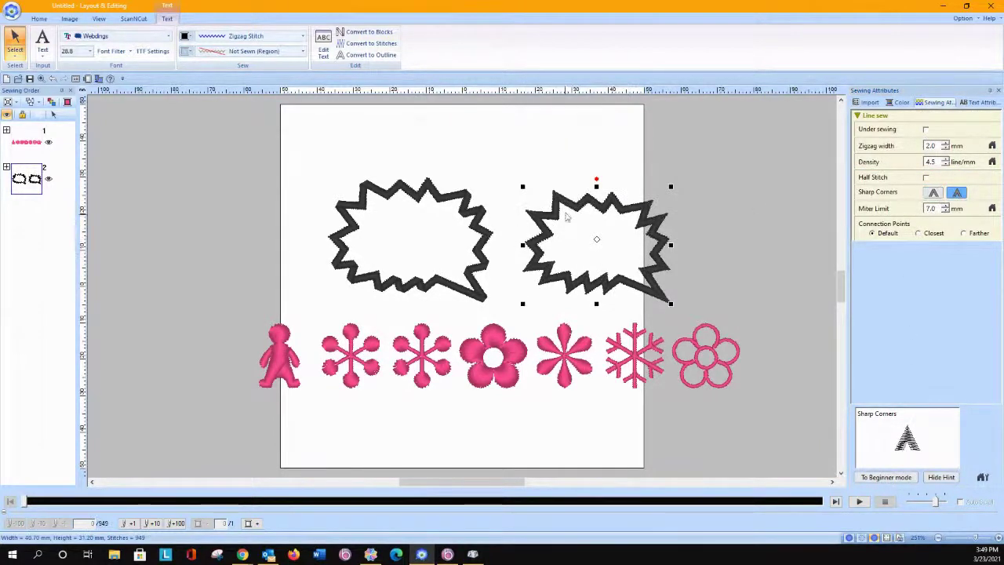
left_click(451, 199)
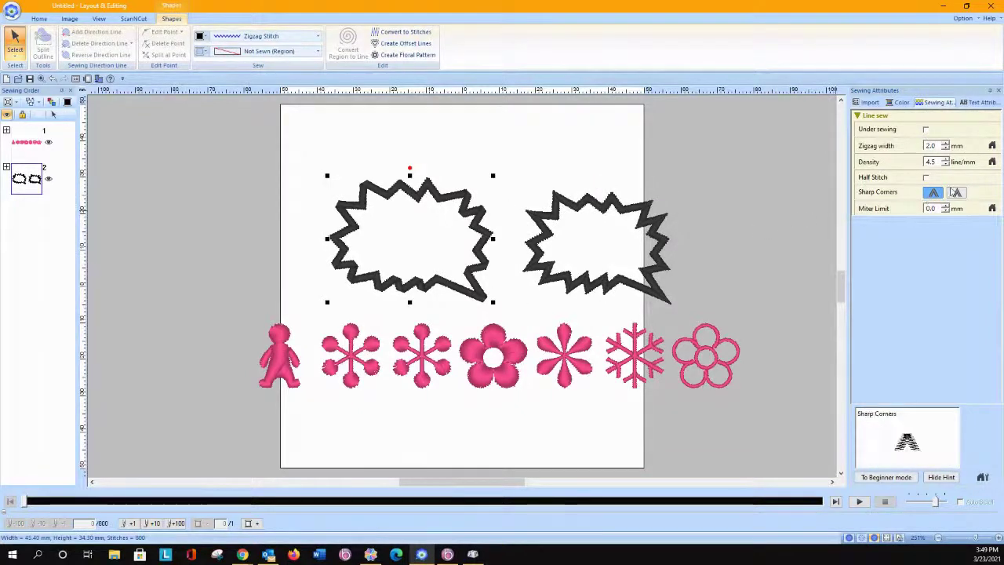
left_click(957, 193)
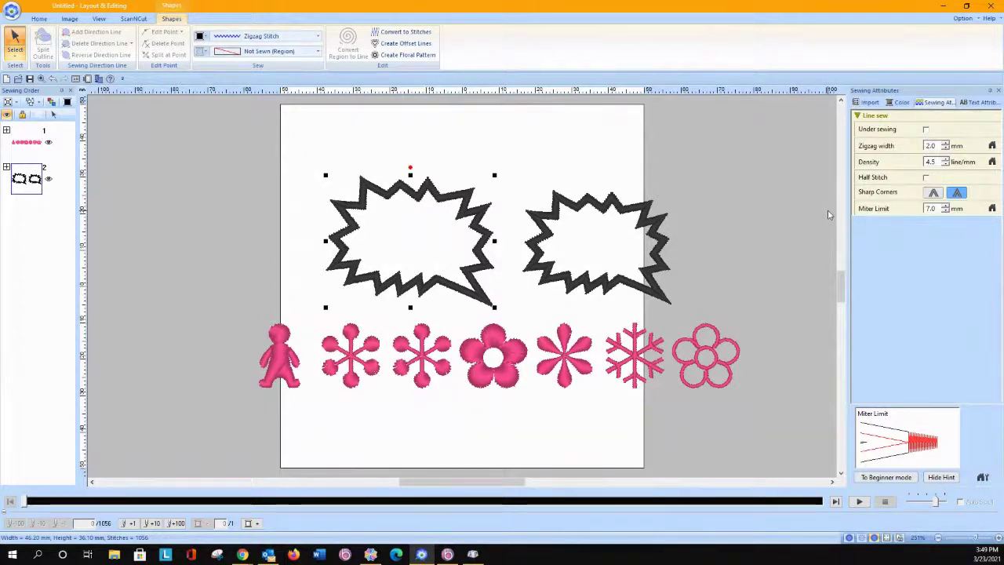
left_click_drag(571, 194, 541, 161)
Compare the editable points of the converted bubble shape with those of the text bubble and return to object selection
left_click(394, 196)
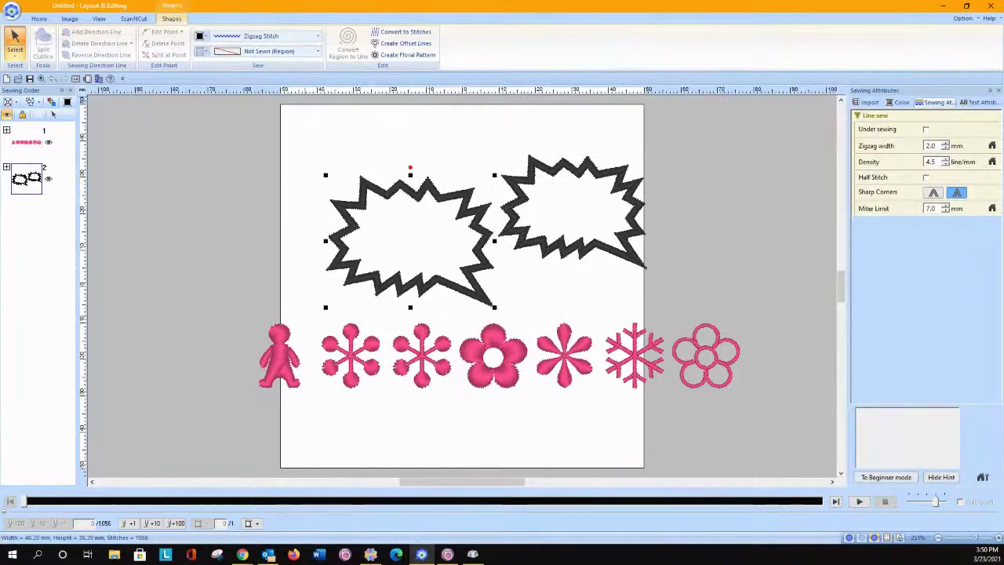
left_click(14, 49)
left_click(40, 85)
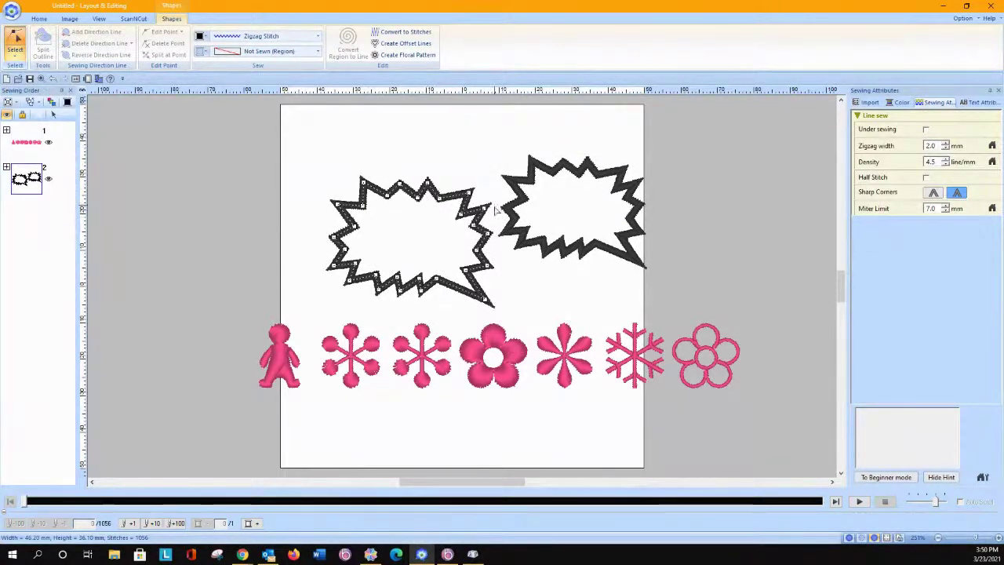
left_click(512, 181)
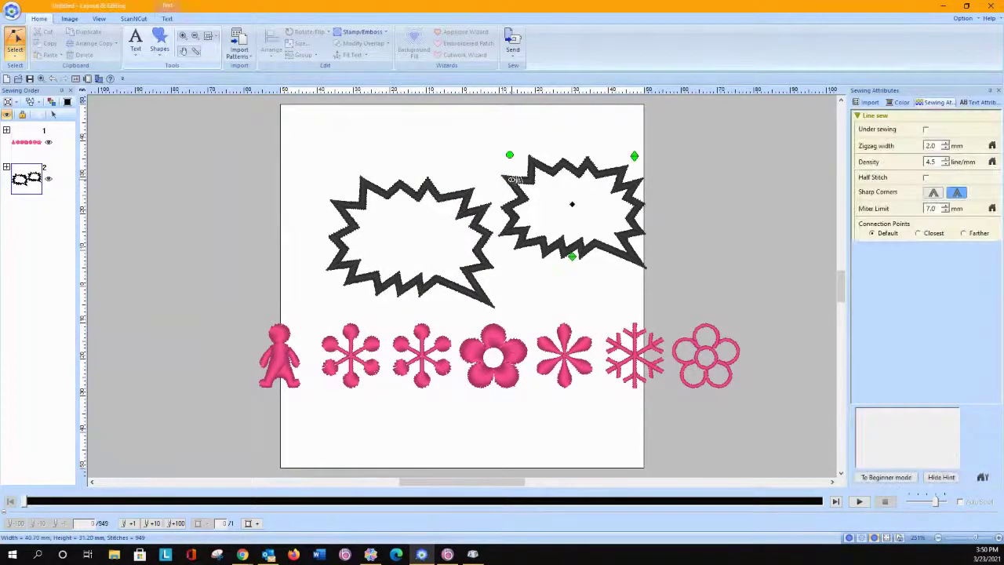
left_click(391, 182)
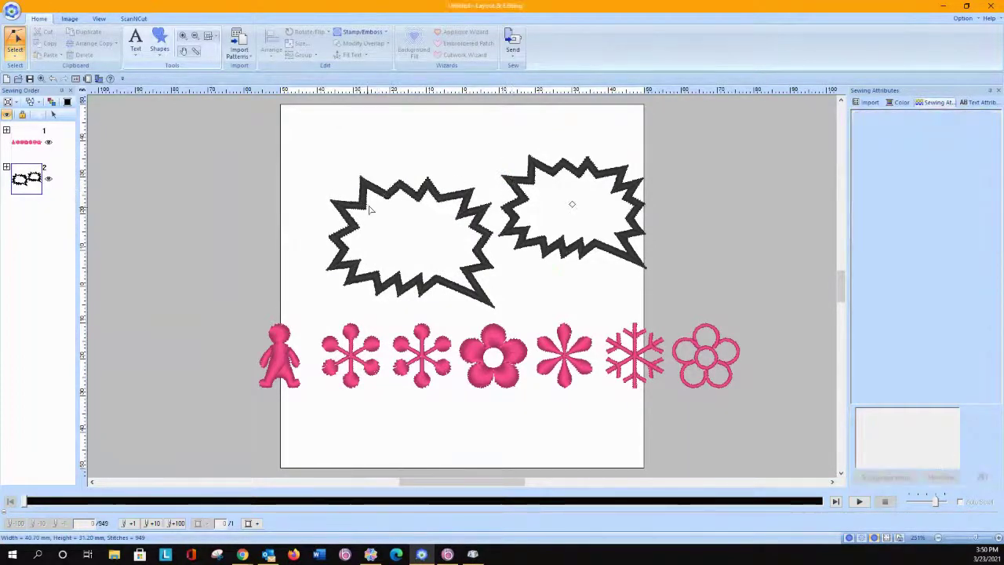
left_click(371, 188)
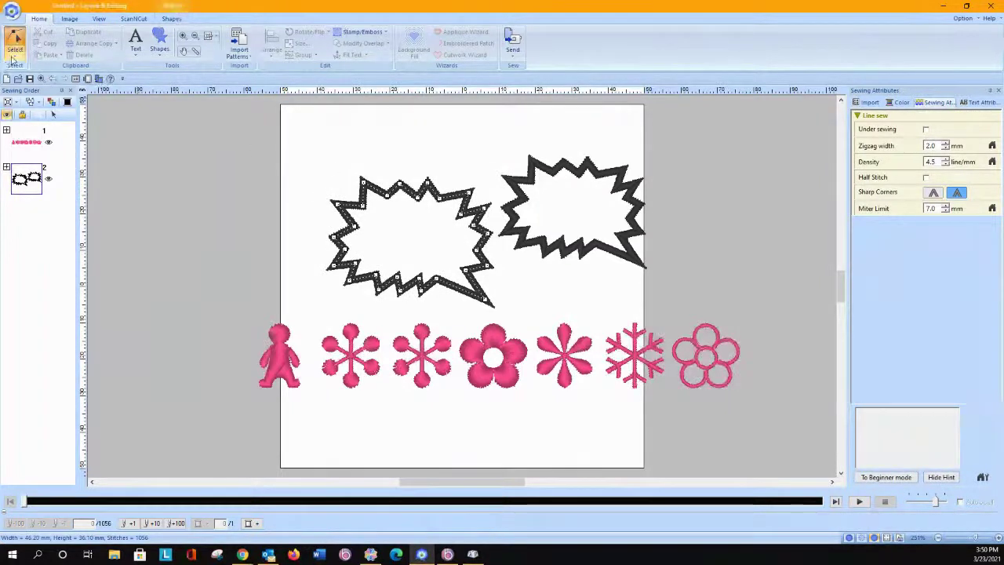
left_click(35, 92)
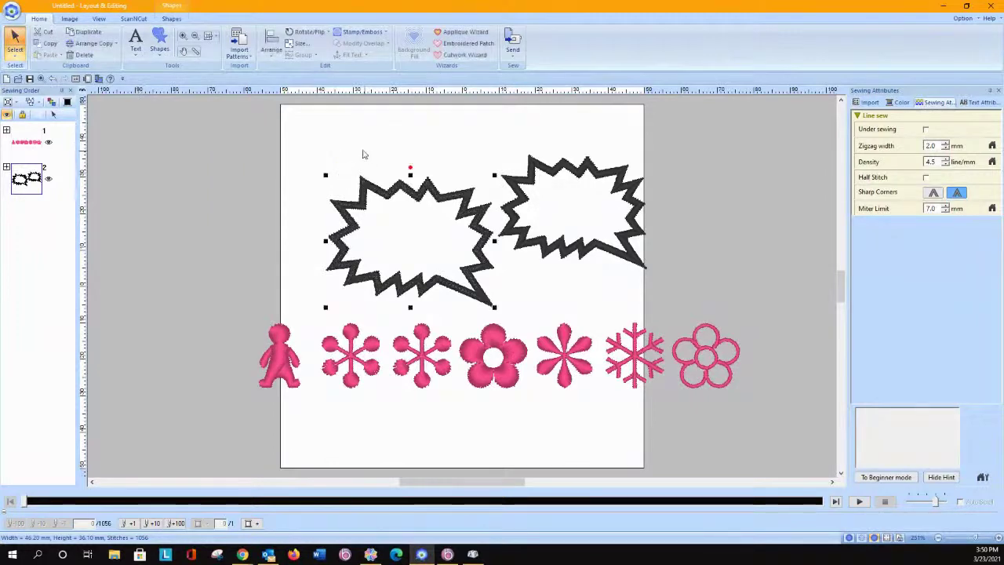
Switch to BES4 and replace the existing name lettering with a new text object containing a first name
left_click(447, 554)
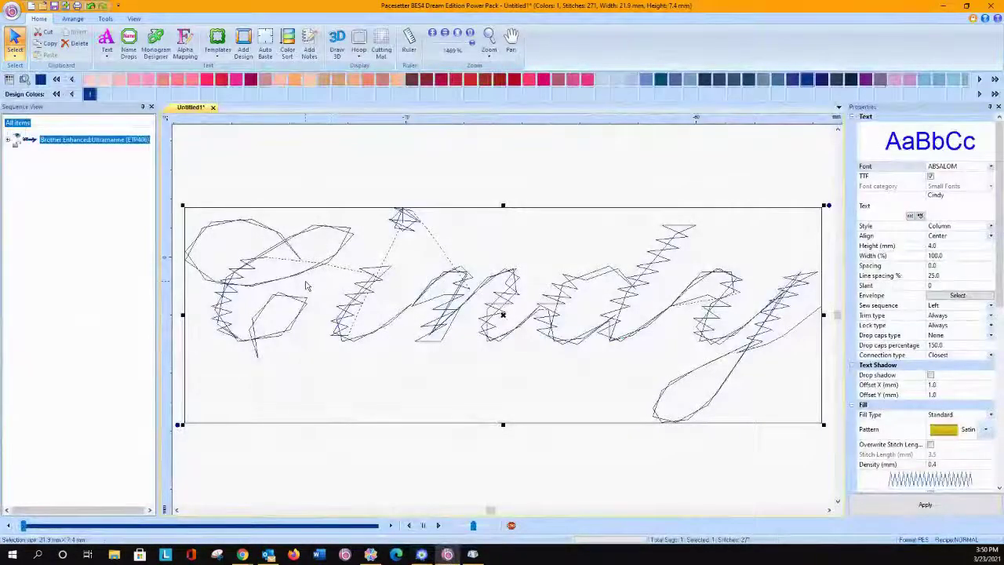
key("Delete")
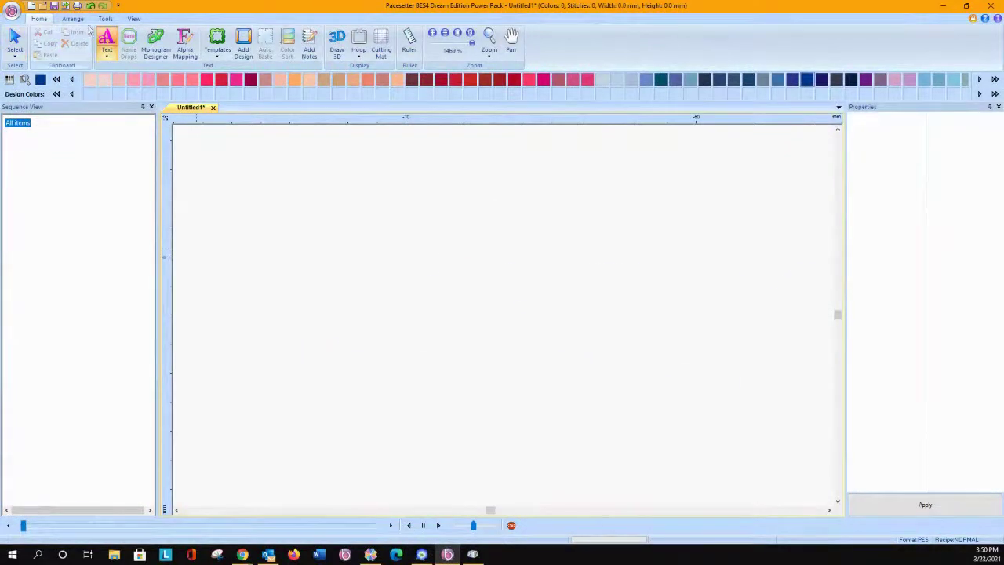
left_click(105, 37)
left_click(283, 268)
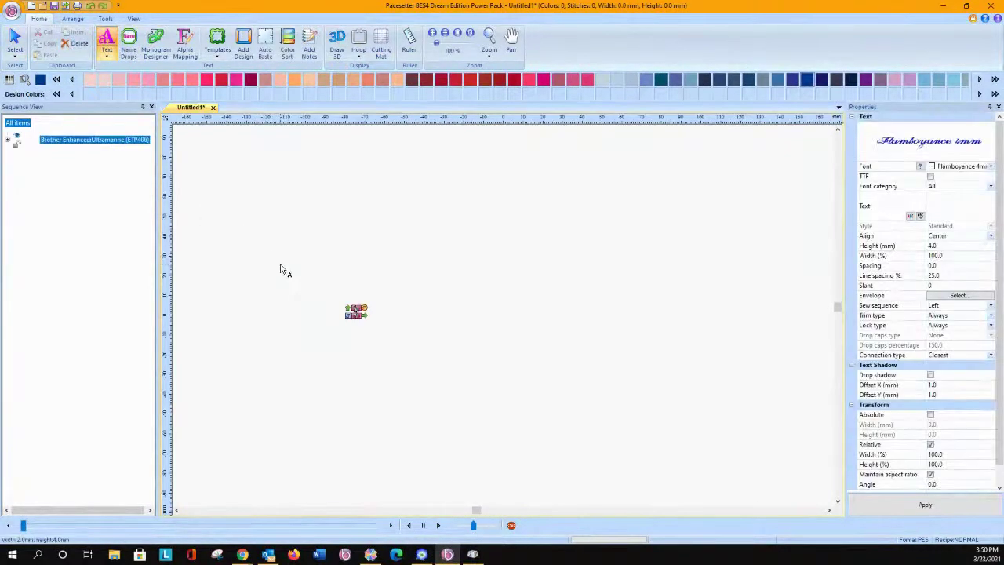
type("Cindy")
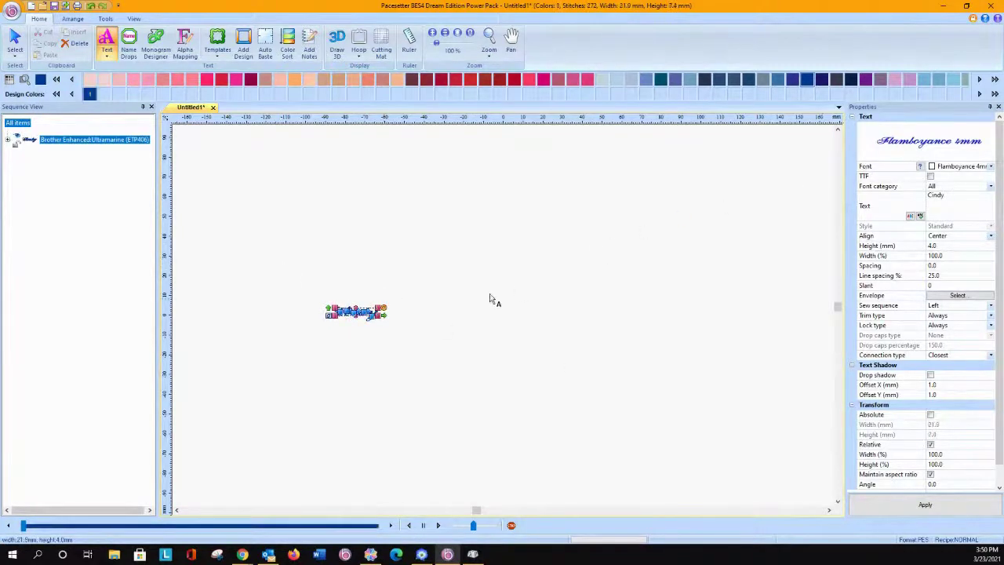
Change the new text to the TrueType font IMG Seasons and apply it
left_click(930, 176)
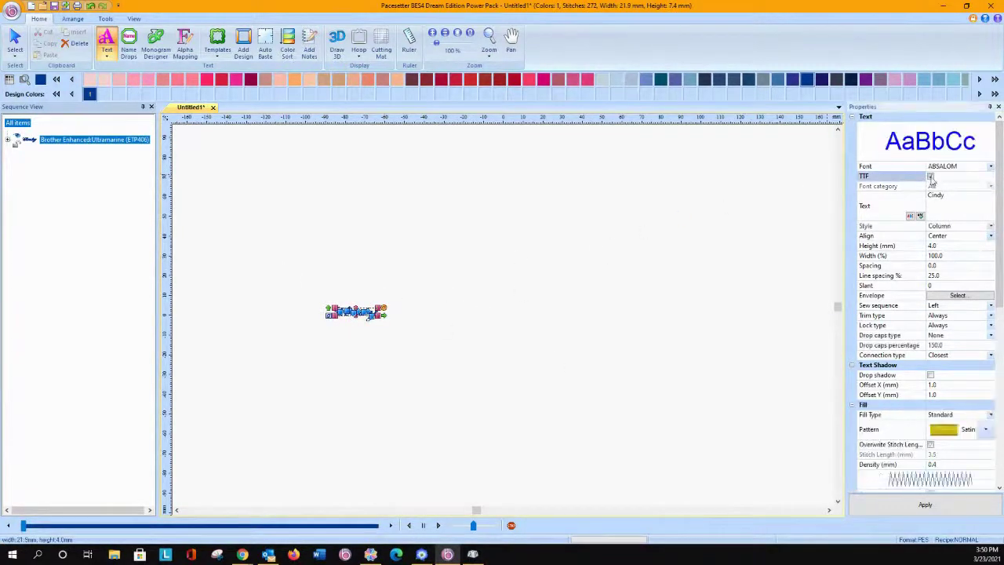
left_click(991, 166)
left_click_drag(991, 180, 1001, 263)
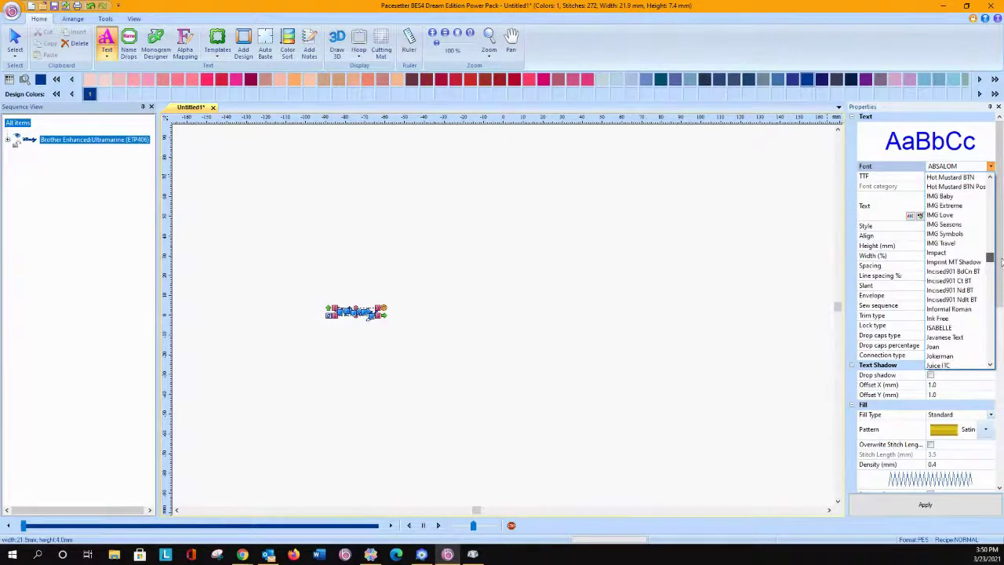
left_click(965, 225)
left_click(923, 504)
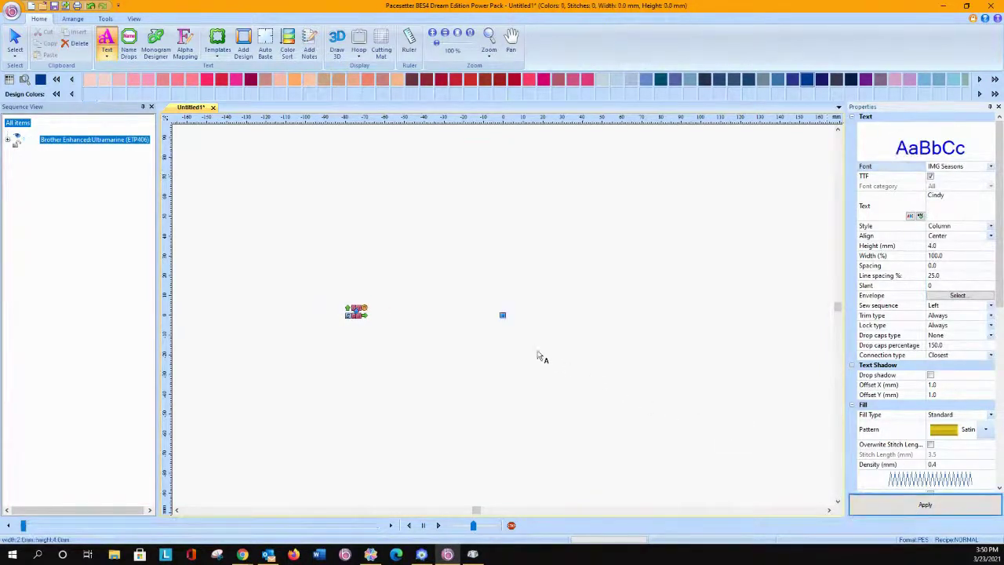
Switch to Character Map and show the characters of the IMG Seasons font
left_click(473, 555)
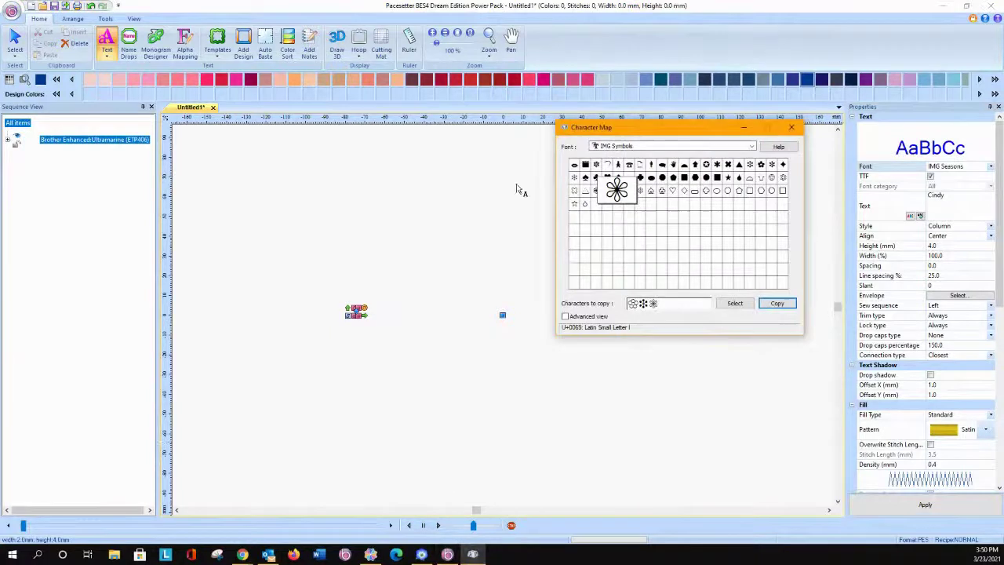
left_click(678, 146)
scroll(712, 157, "up", 3)
left_click(704, 162)
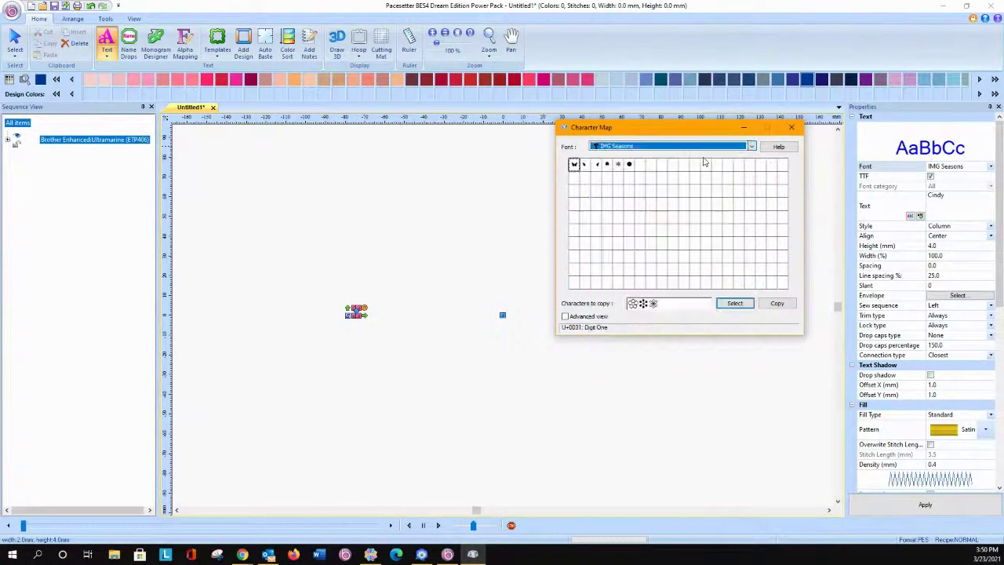
Replace the characters to copy with a butterfly, a snowflake and a second butterfly, and copy them
double_click(574, 164)
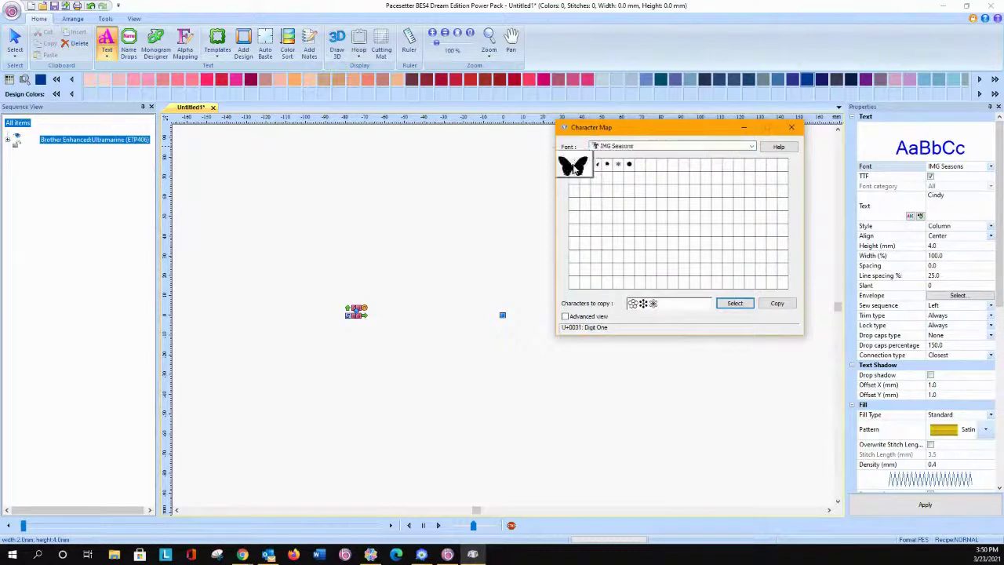
left_click(665, 306)
key("BackSpace")
key("BackSpace")
key("BackSpace")
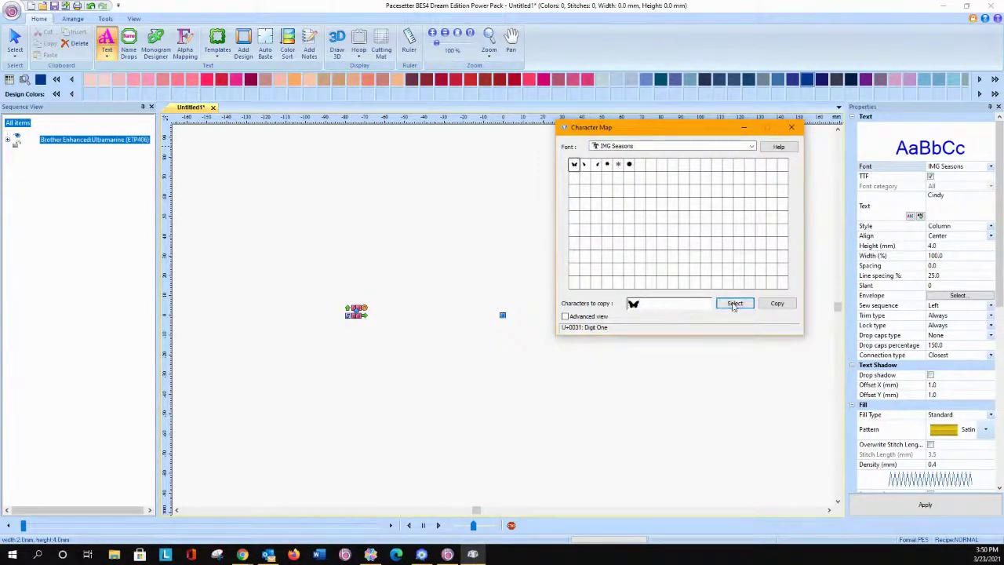
left_click(735, 306)
left_click(617, 164)
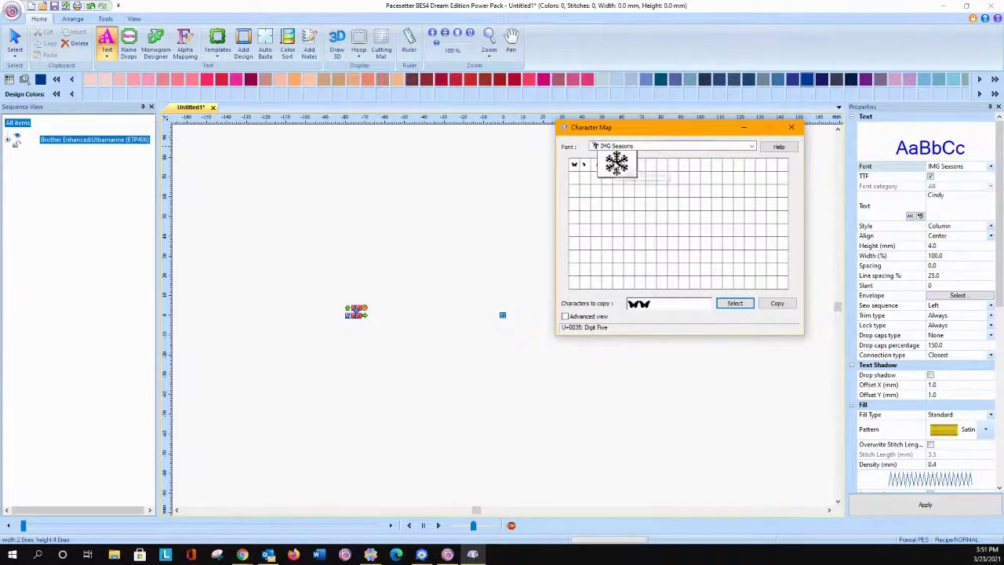
left_click(723, 305)
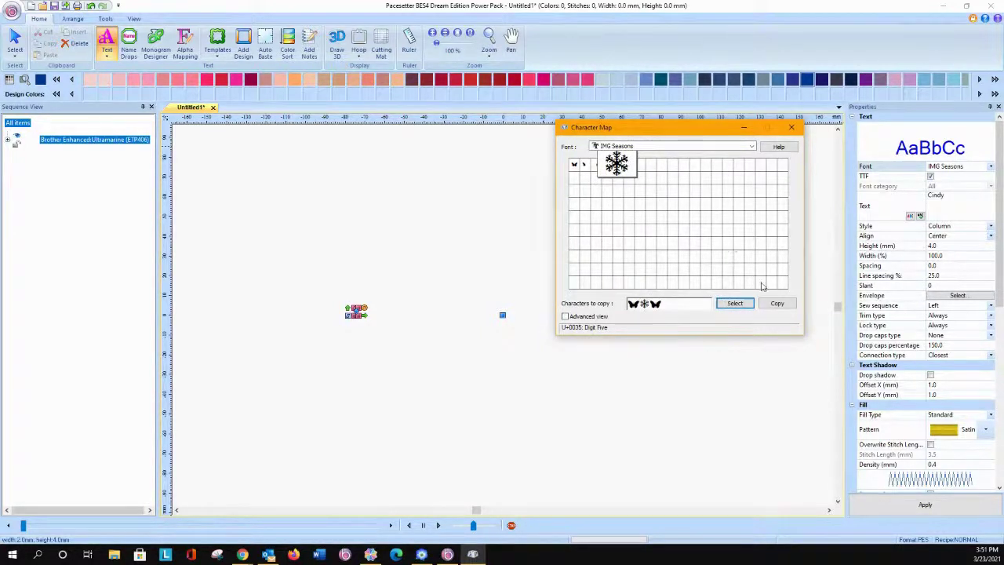
left_click(776, 304)
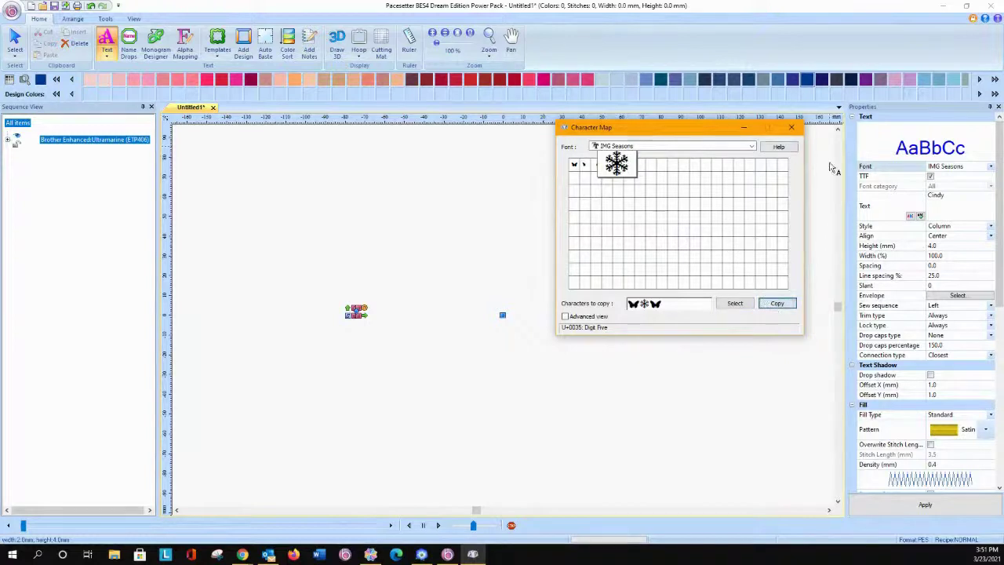
Replace the BES4 text with the copied symbols, apply it, and enlarge the lettering to a height of 32 mm
left_click(943, 202)
double_click(949, 197)
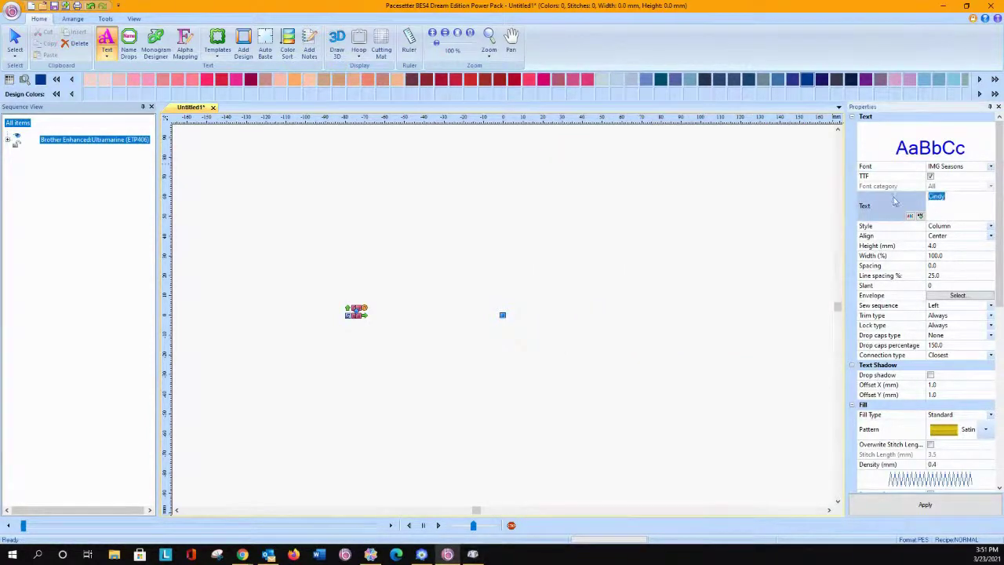
key("ctrl+v")
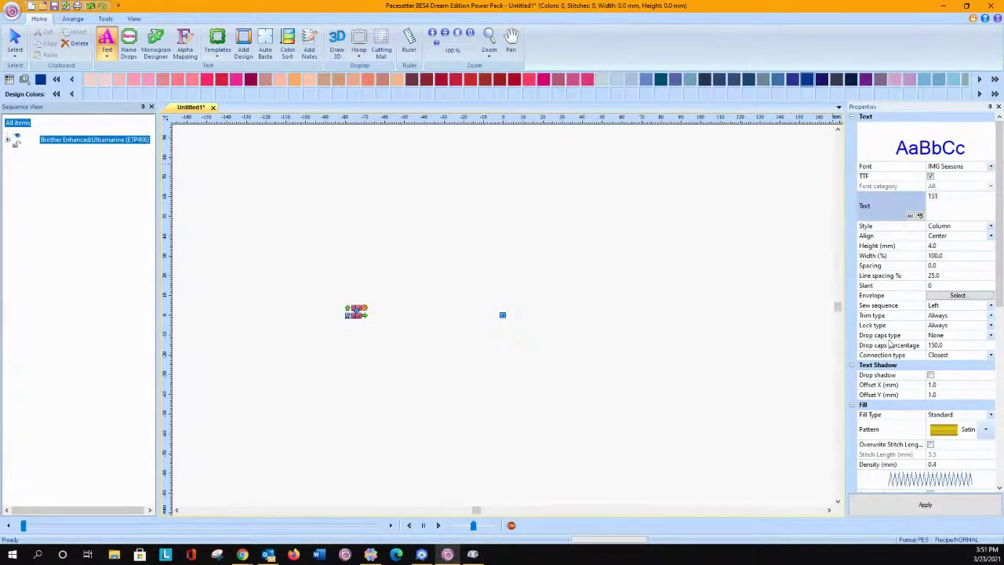
left_click(935, 505)
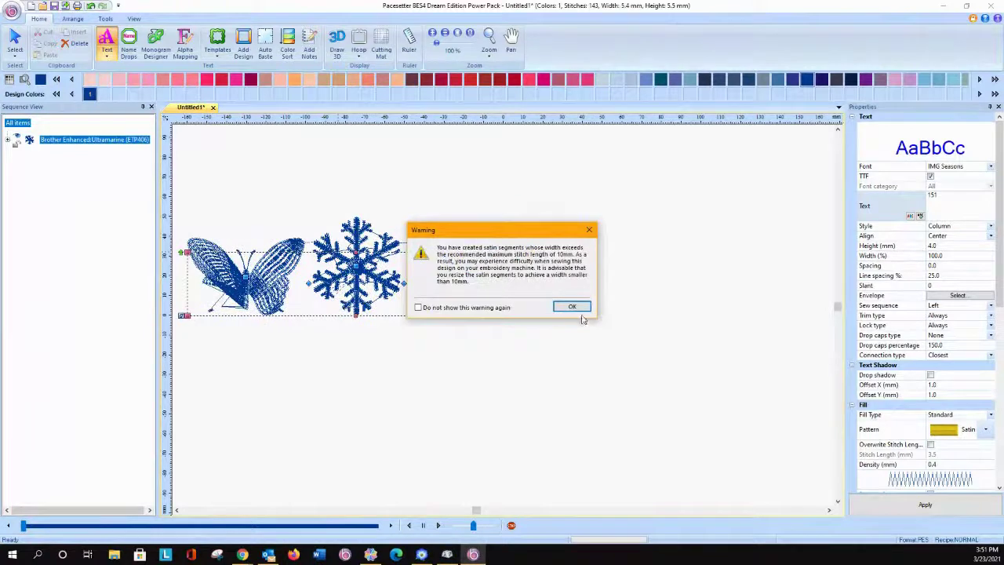
left_click(572, 307)
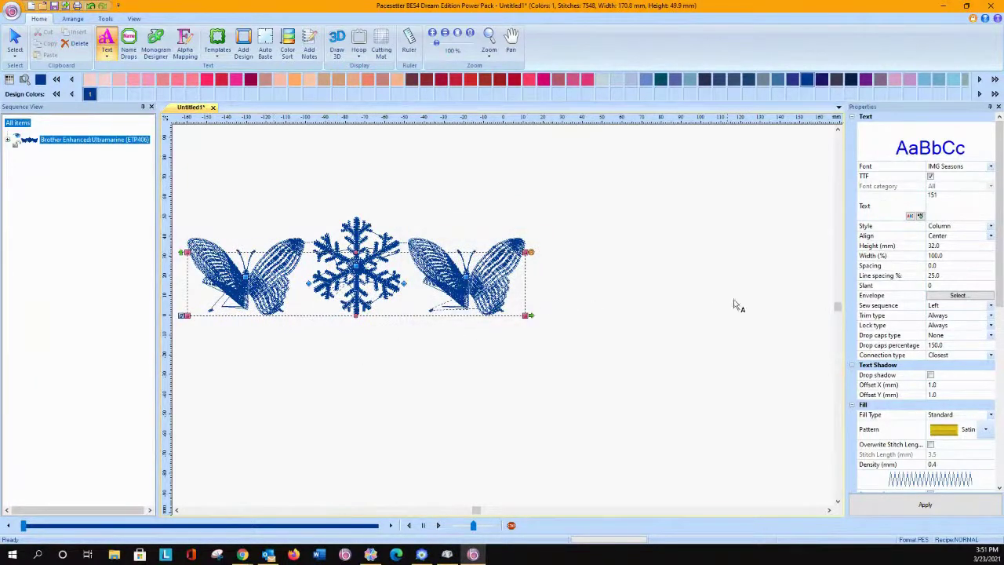
Set the fill pattern of the butterfly and snowflake lettering to Pattern 1 and apply it
left_click(987, 429)
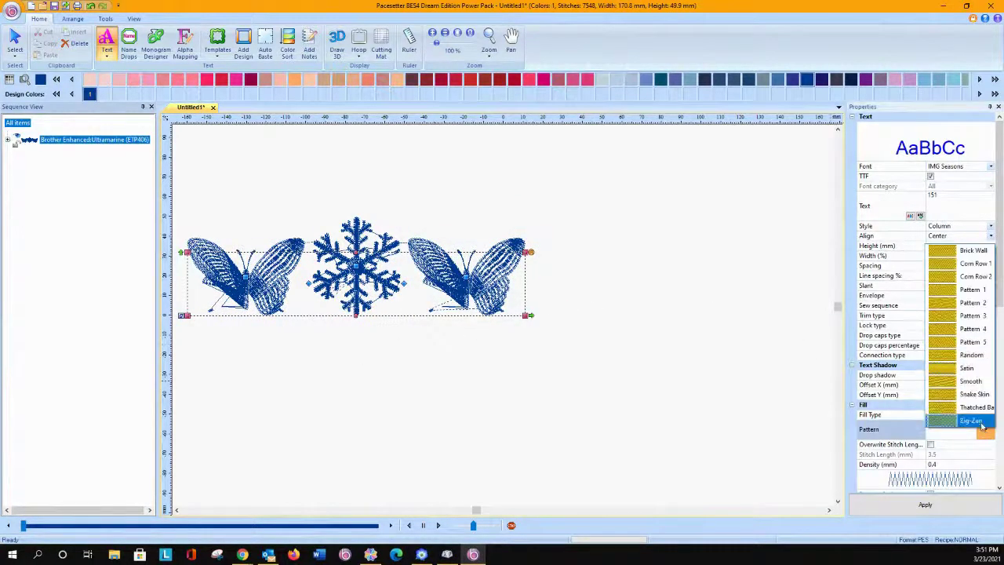
left_click(961, 290)
left_click(924, 506)
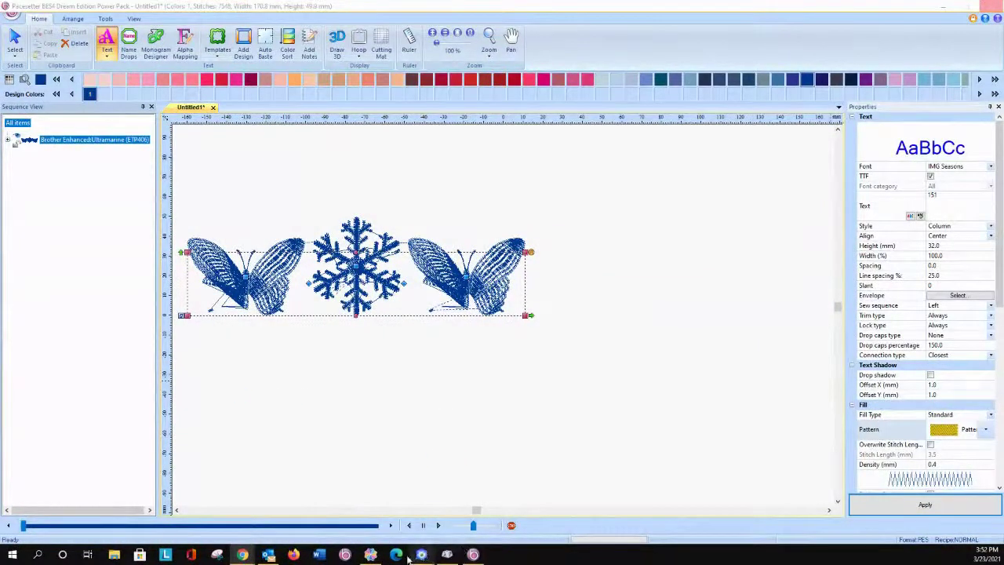
Switch to Layout & Editing and delete all speech bubbles and pink symbols from the design page
mouse_move(372, 553)
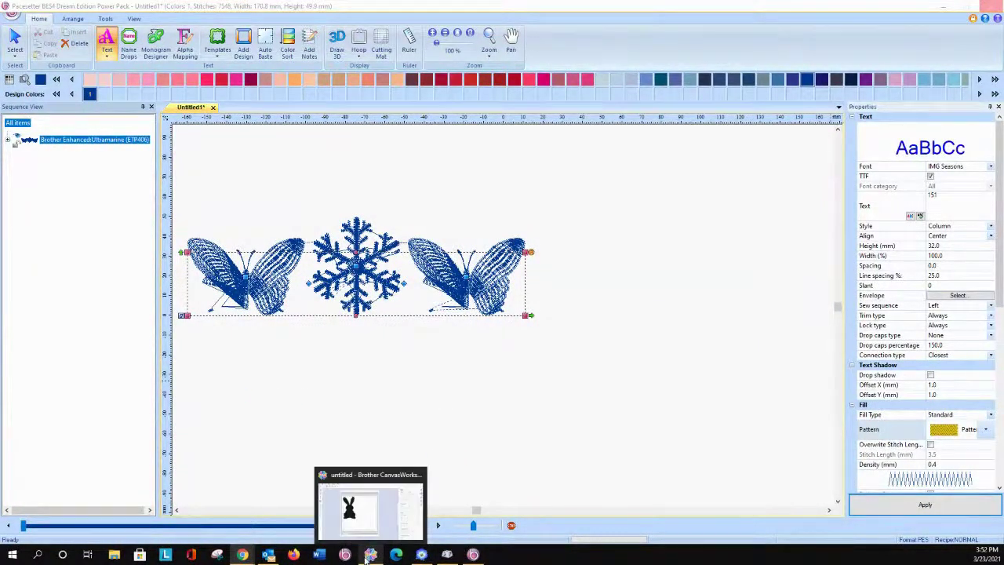
left_click(421, 554)
left_click_drag(213, 104, 759, 426)
key("Delete")
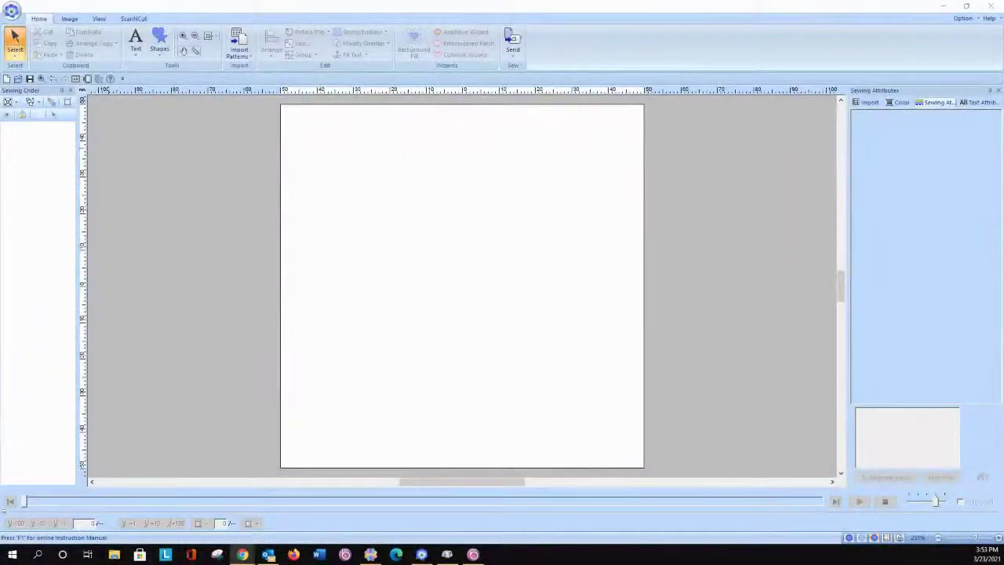
In the design settings, choose a custom page size with 190 x 190 mm sections for the 200 x 200 mm hoop
left_click(87, 79)
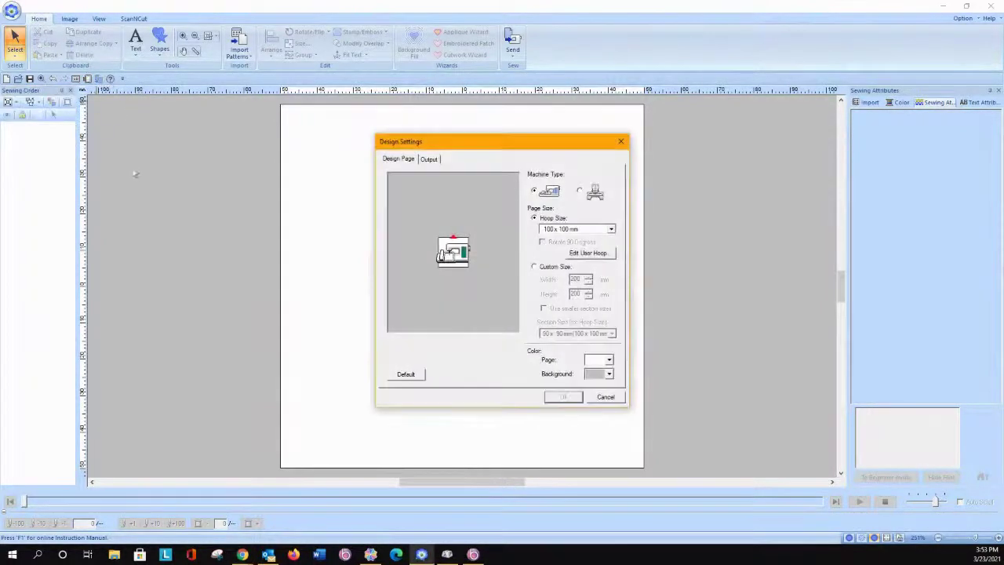
left_click(558, 229)
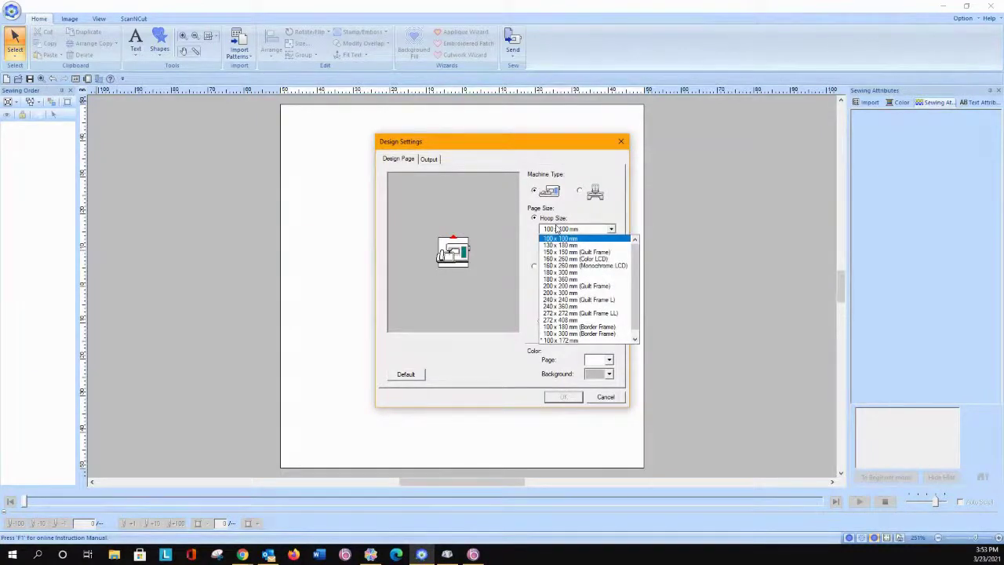
left_click(556, 228)
left_click(534, 266)
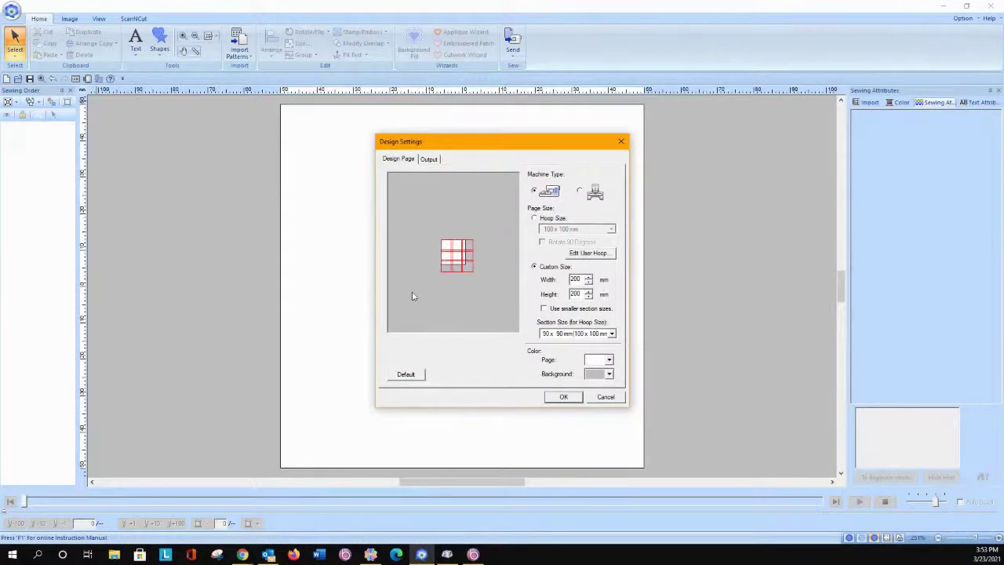
left_click(579, 333)
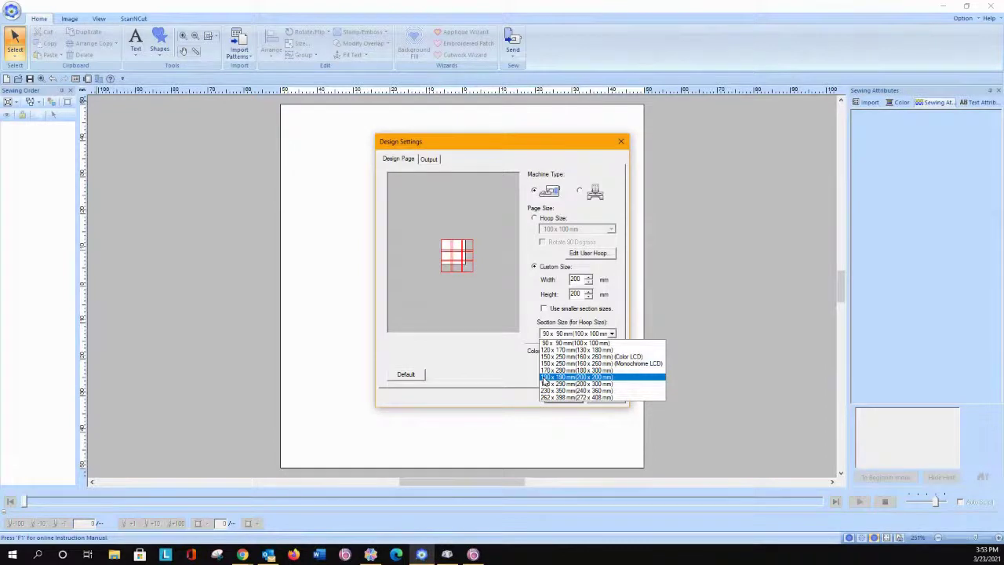
left_click(544, 378)
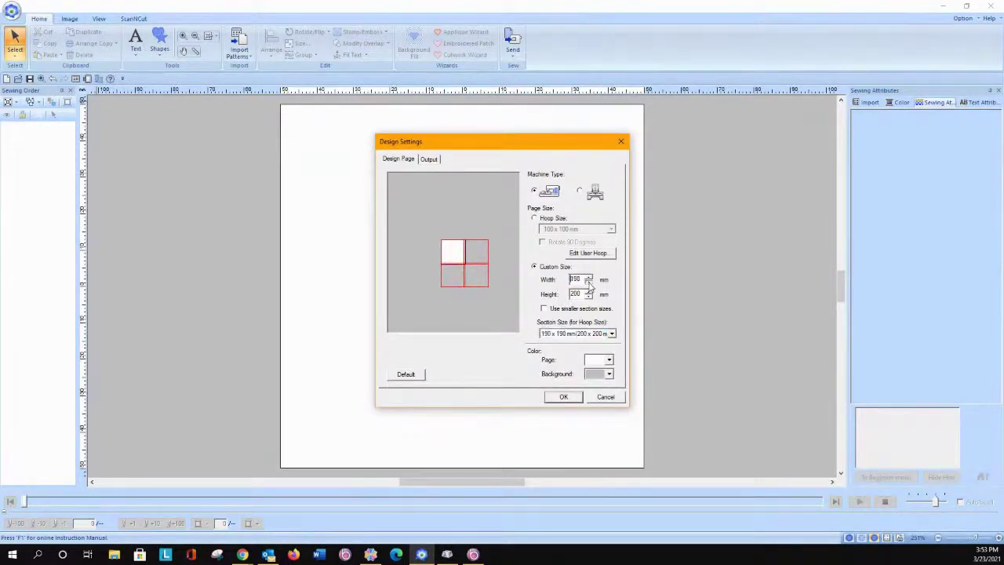
Set the custom page to 190 mm wide and 370 mm high and confirm the design settings
left_click(589, 287)
left_click(589, 287)
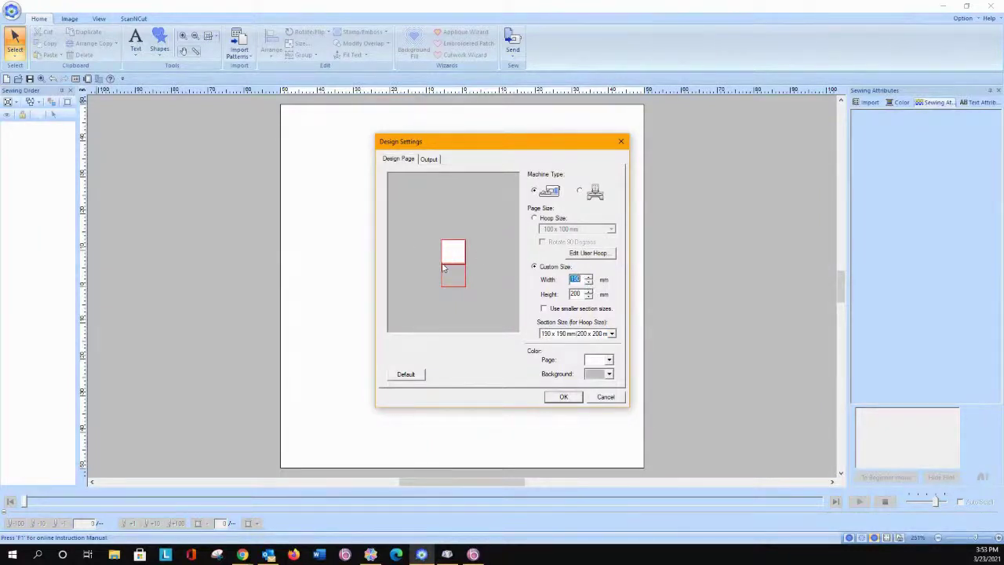
left_click(590, 291)
left_click(589, 291)
left_click(589, 296)
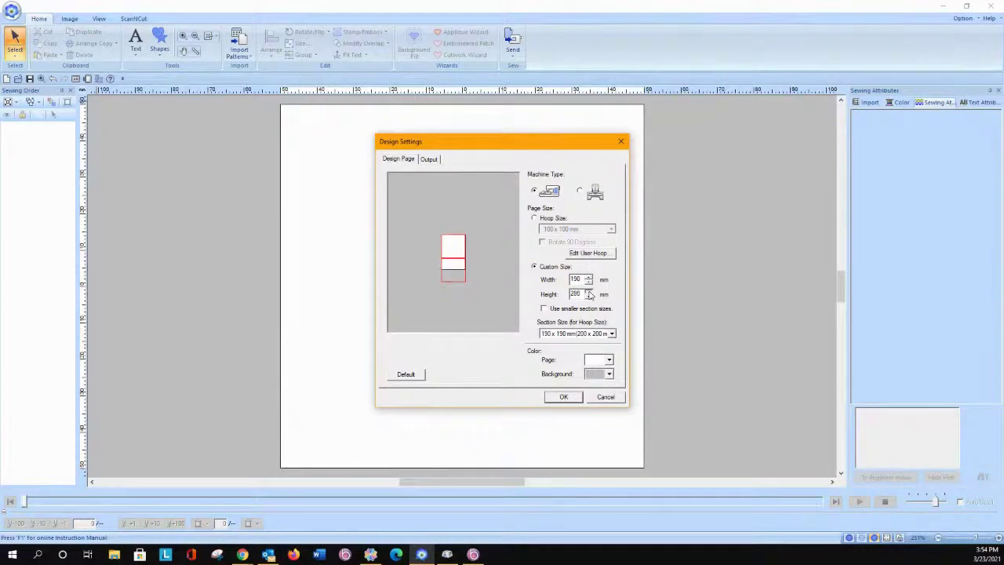
left_click(589, 291)
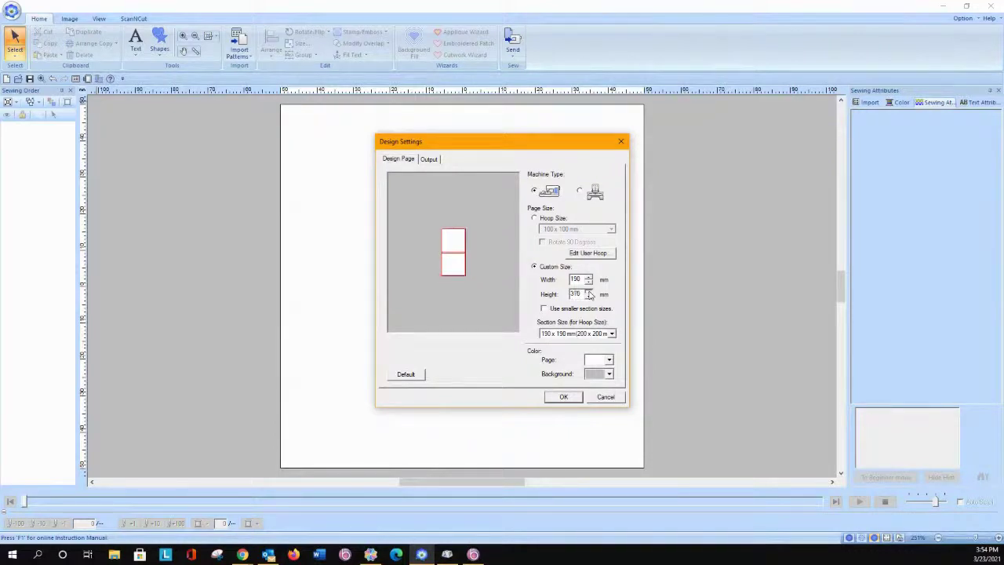
left_click(589, 297)
left_click(589, 297)
left_click(565, 397)
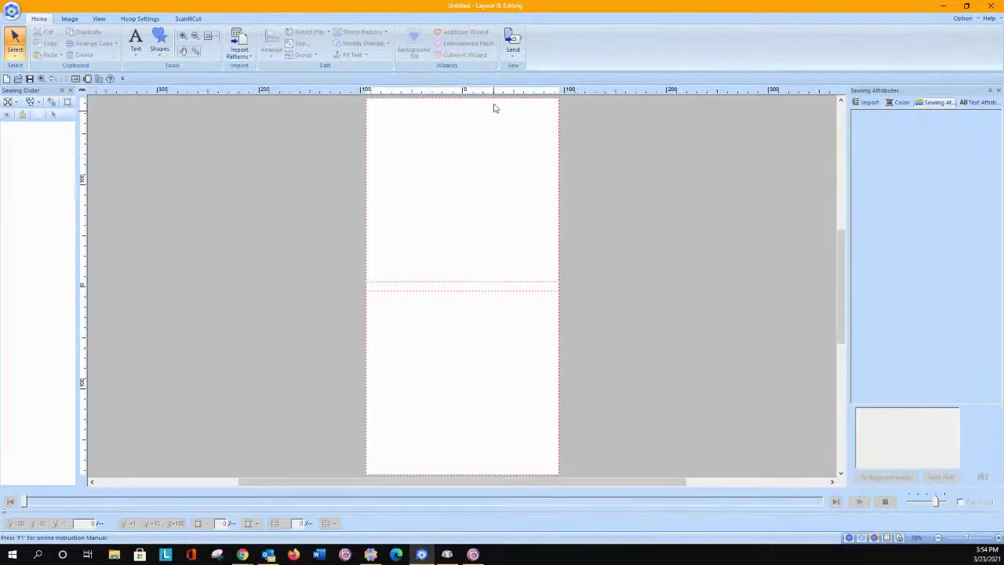
Choose the rectangle shape tool and set its region sewing to Decorative Fill Stitch
left_click(160, 41)
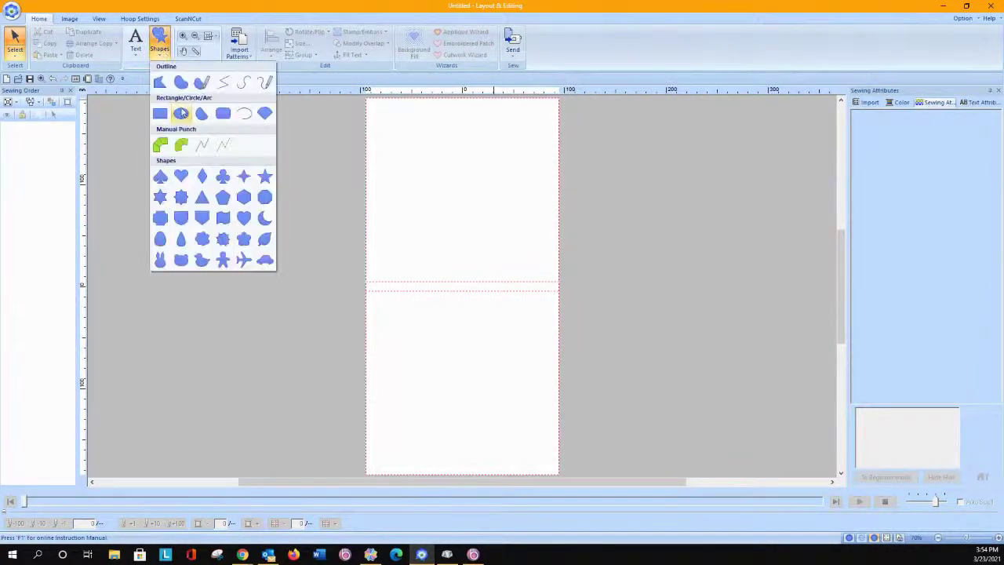
left_click(161, 115)
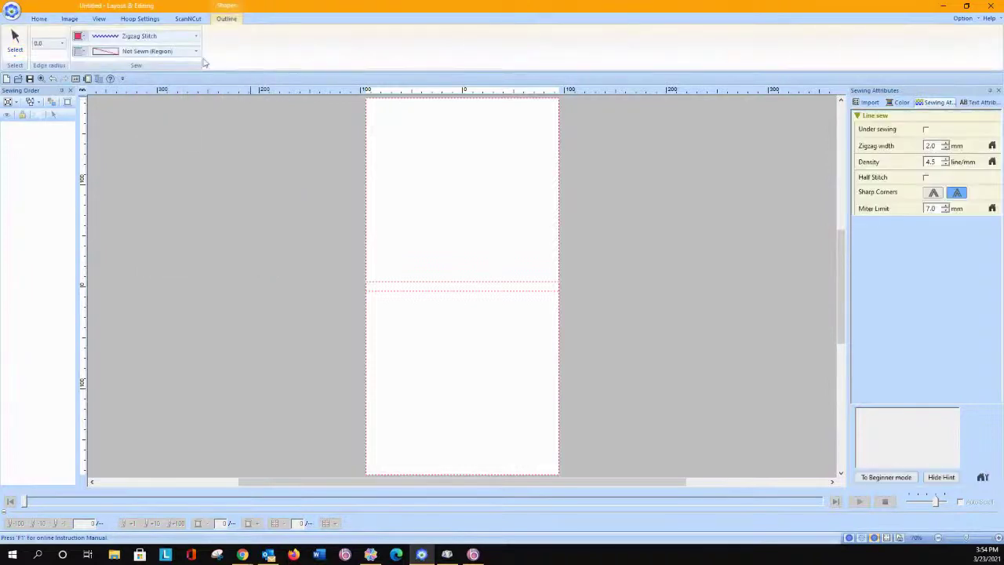
left_click(153, 51)
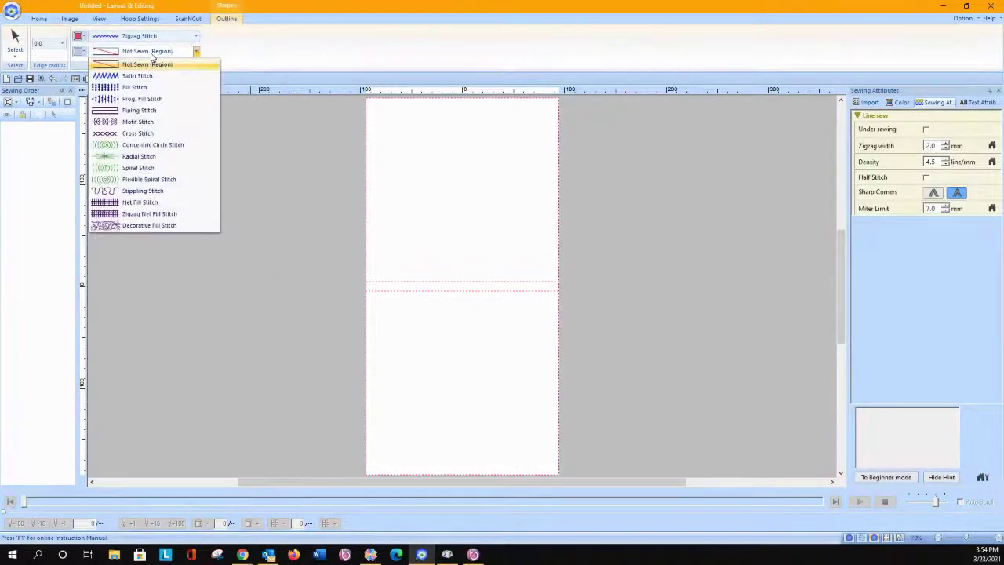
left_click(140, 225)
Set the rectangle's line sewing to Not Sewn (Line)
left_click(146, 37)
left_click(146, 60)
left_click(144, 49)
left_click(142, 37)
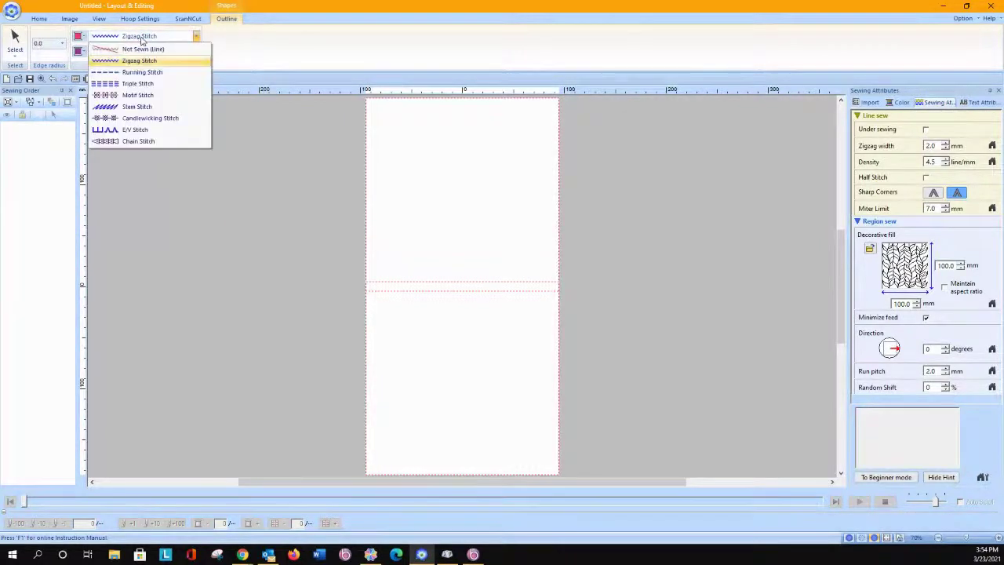
left_click(143, 49)
Draw a decorative-fill rectangle about 185 mm wide and 366 mm high over both page sections, extending its left edge to the page border
left_click_drag(368, 100, 558, 475)
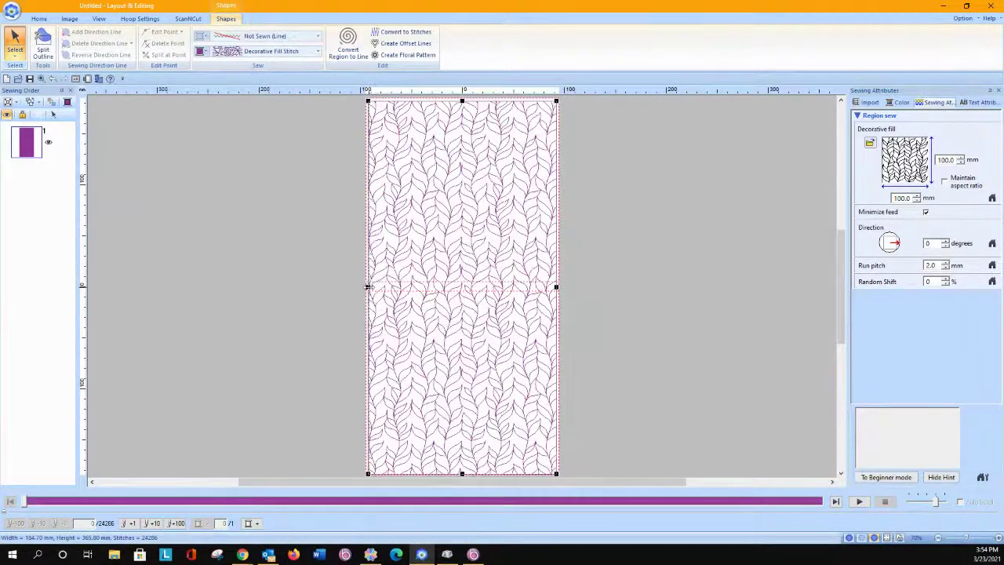
left_click_drag(367, 287, 366, 288)
left_click(615, 265)
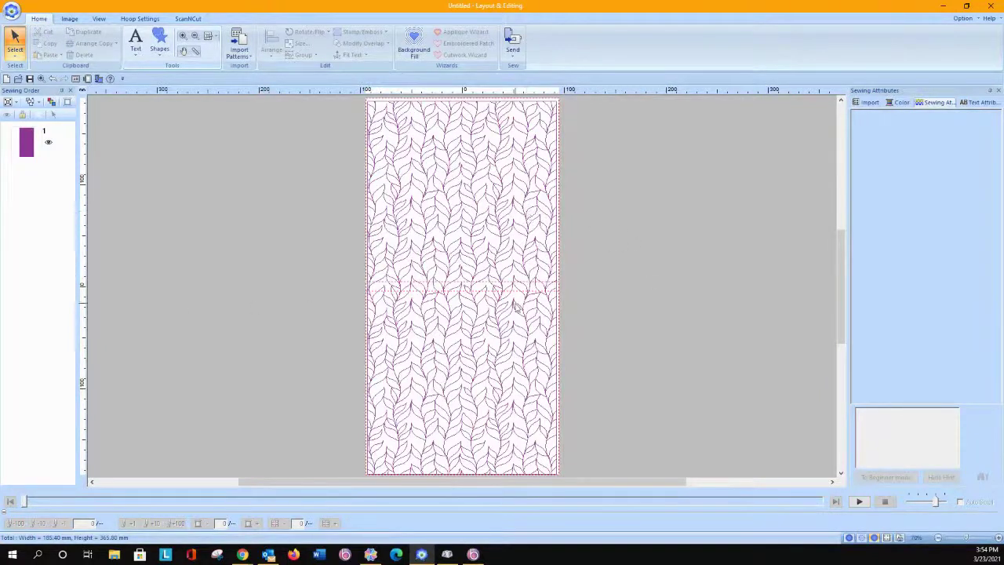
Review the design properties of both hoop positions and close the dialog
left_click(900, 539)
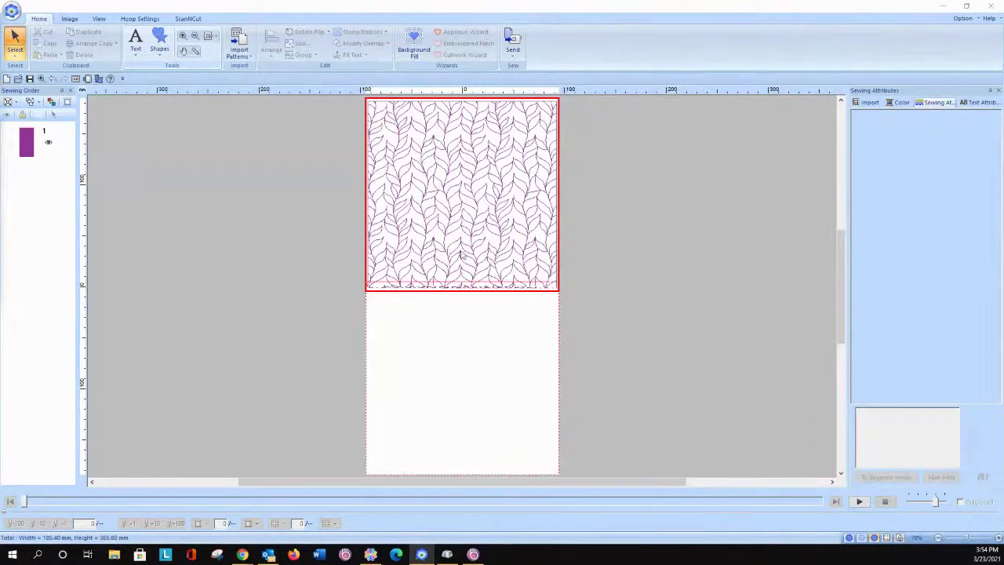
left_click_drag(190, 227, 647, 80)
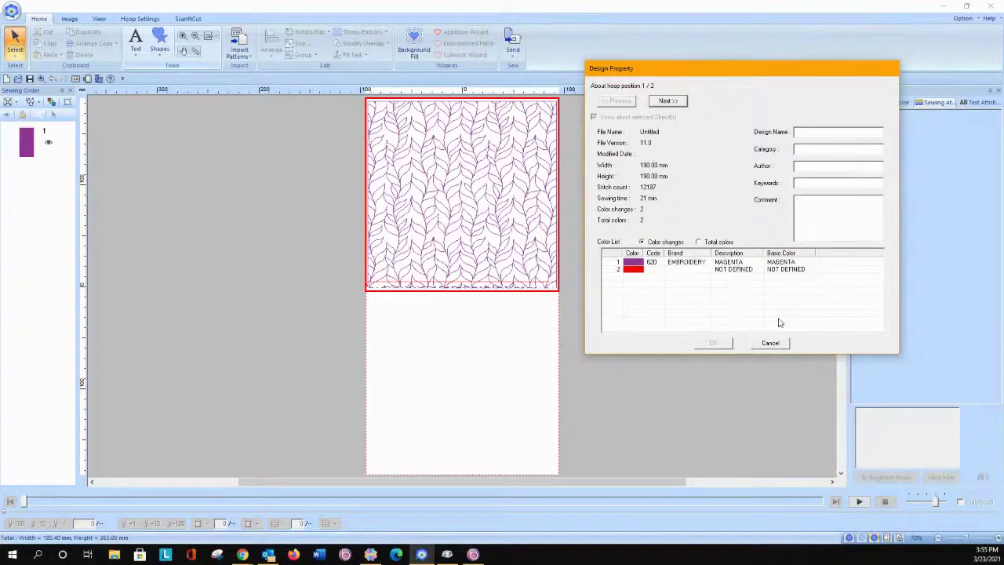
left_click(666, 102)
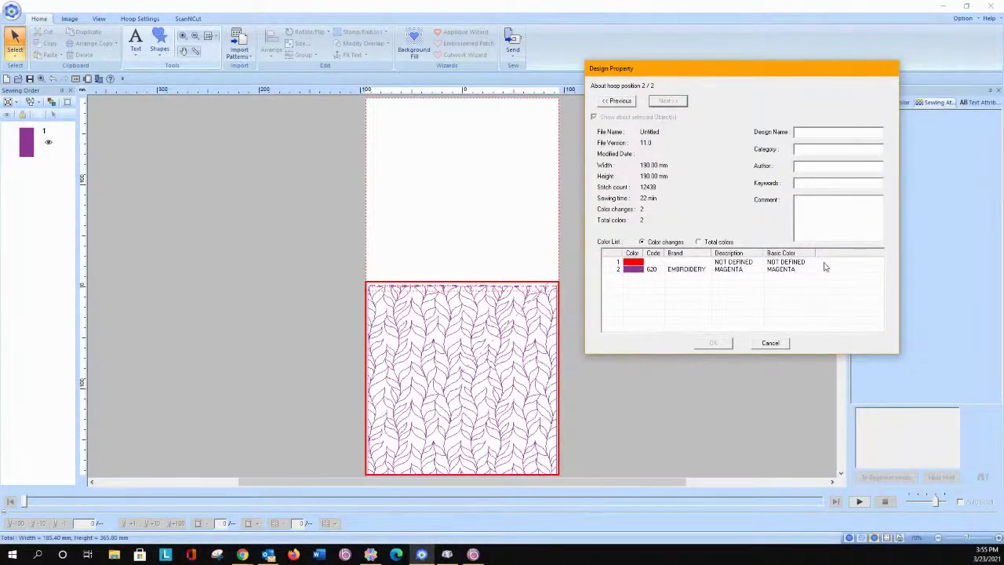
left_click(771, 343)
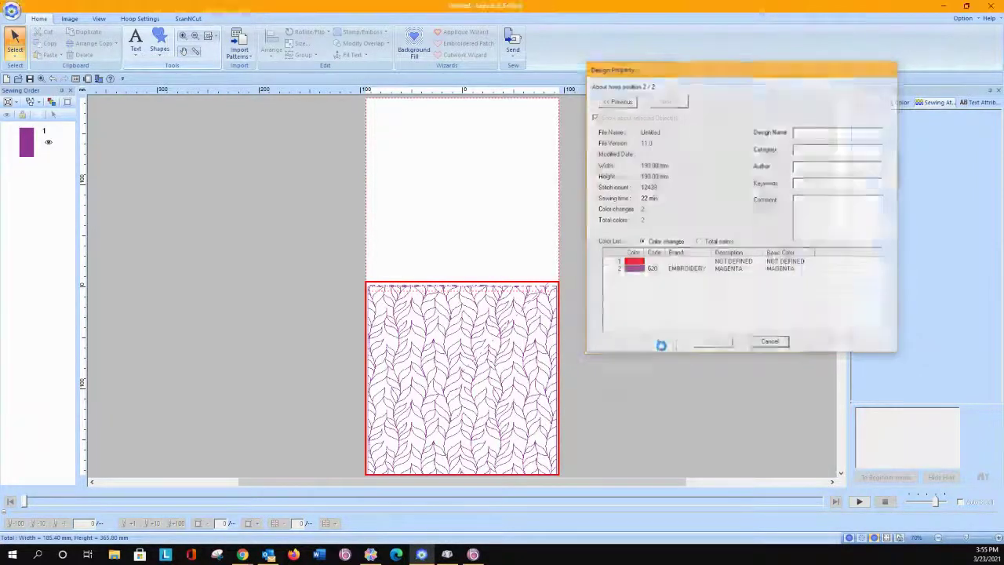
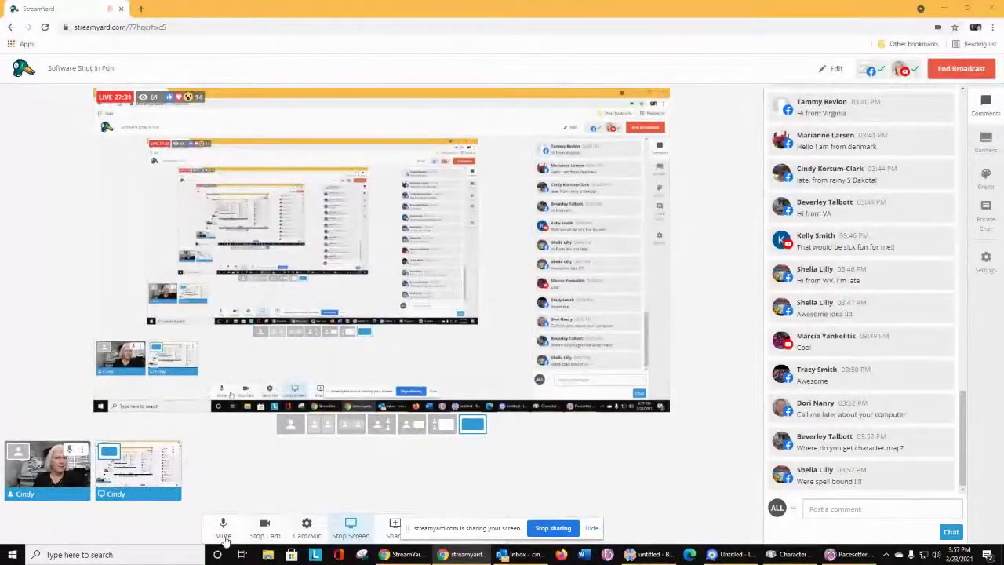
Find and open Character Map through Windows search, and place it beside the butterfly and snowflake design in BES4
left_click(153, 554)
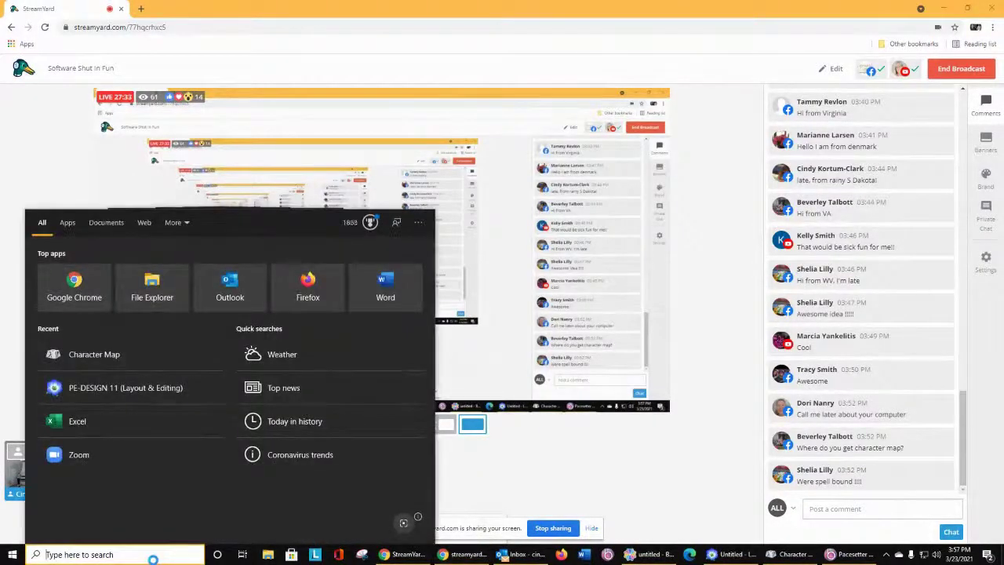
type("char")
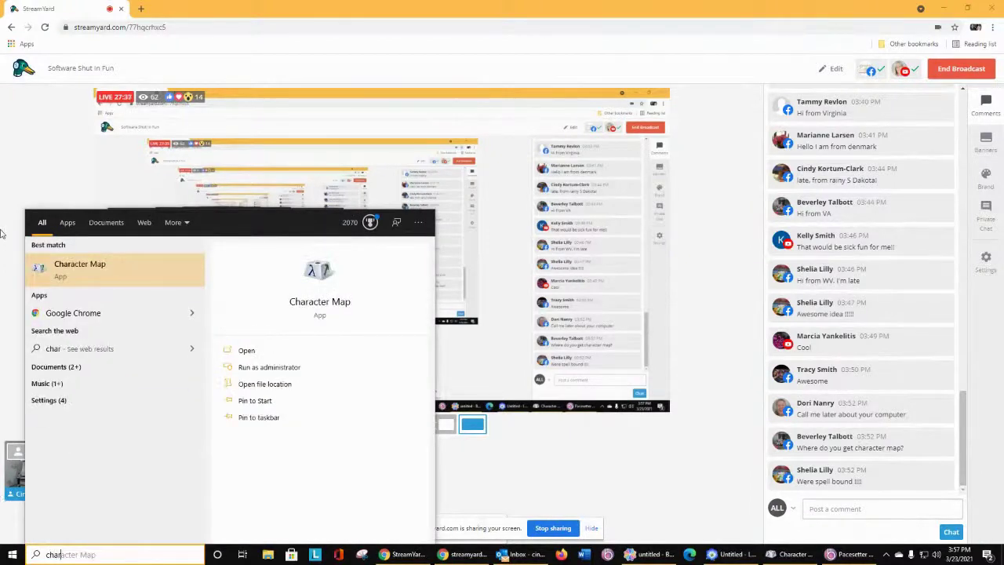
left_click(89, 276)
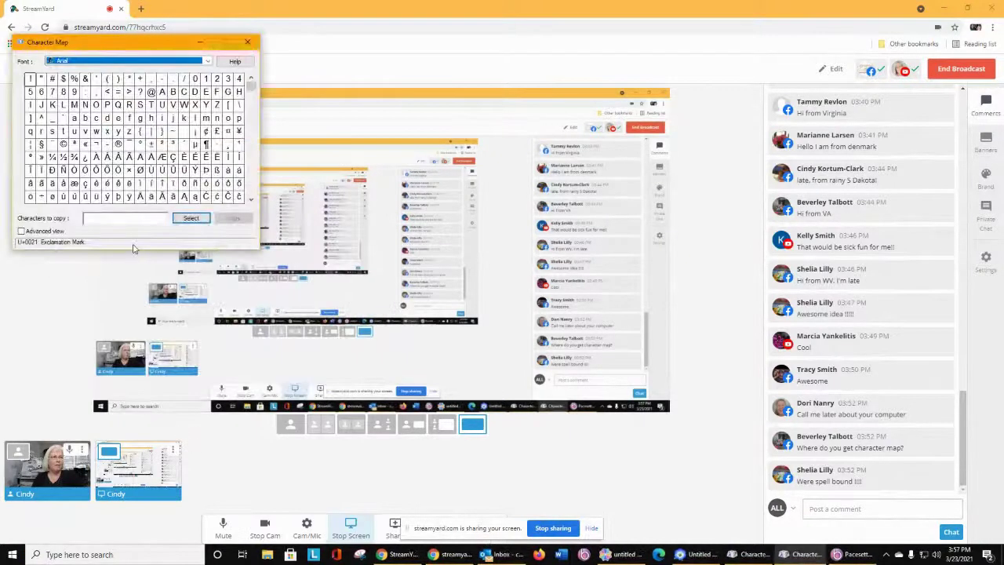
left_click_drag(138, 43, 151, 49)
left_click(200, 42)
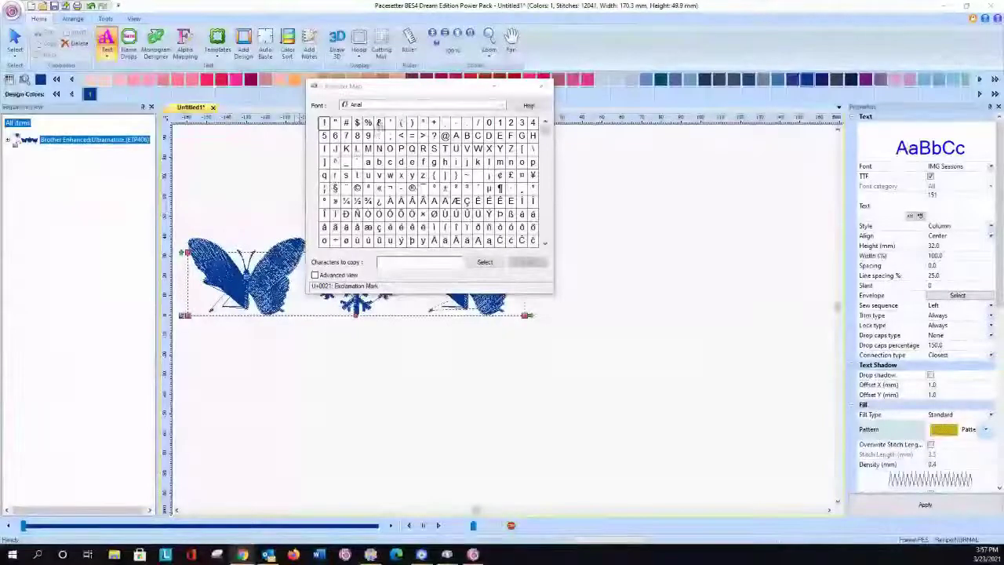
left_click_drag(420, 90, 643, 151)
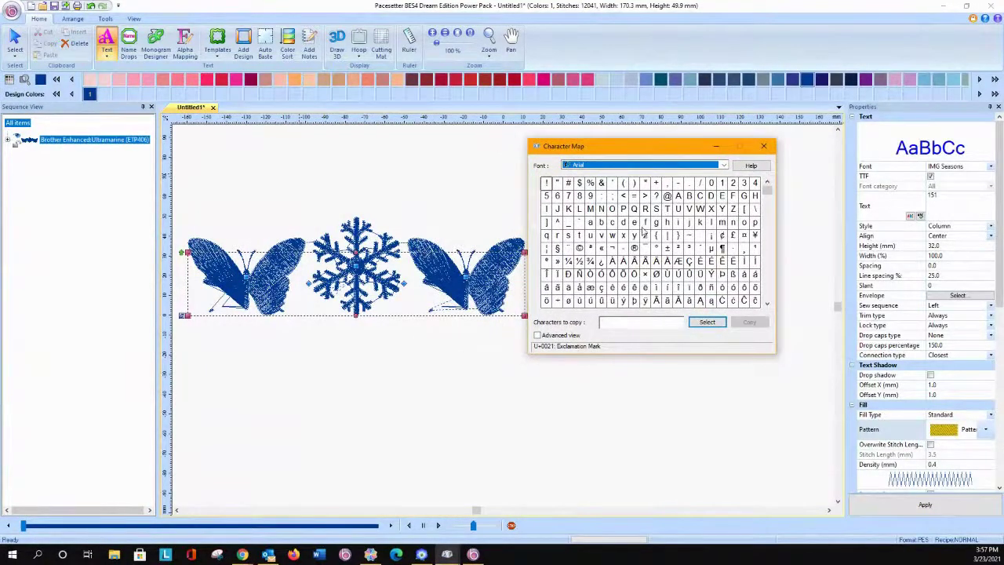
Browse the Arial characters in Character Map and change its font to Wingdings 2
left_click_drag(766, 192, 734, 301)
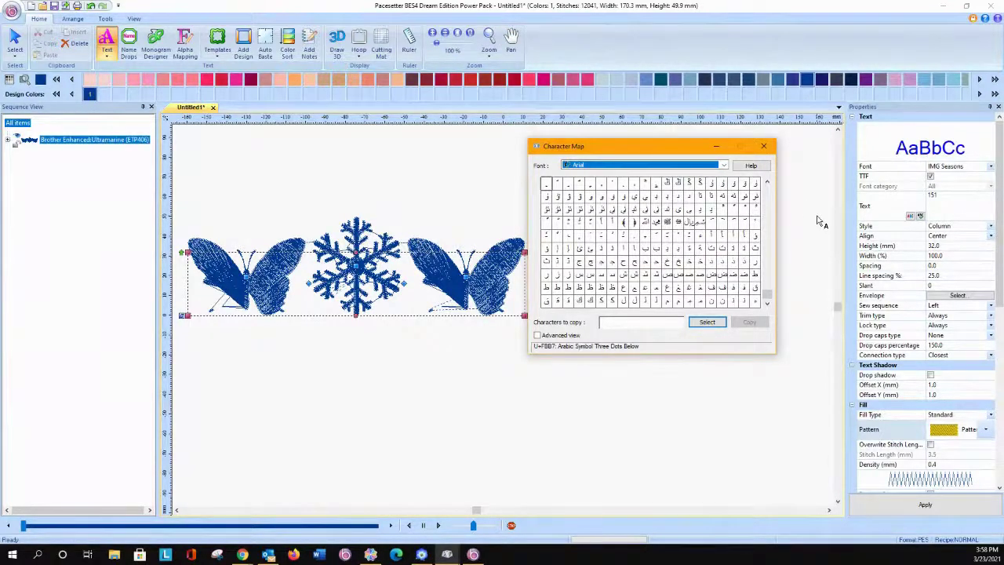
left_click(724, 165)
scroll(640, 307, "down", 10)
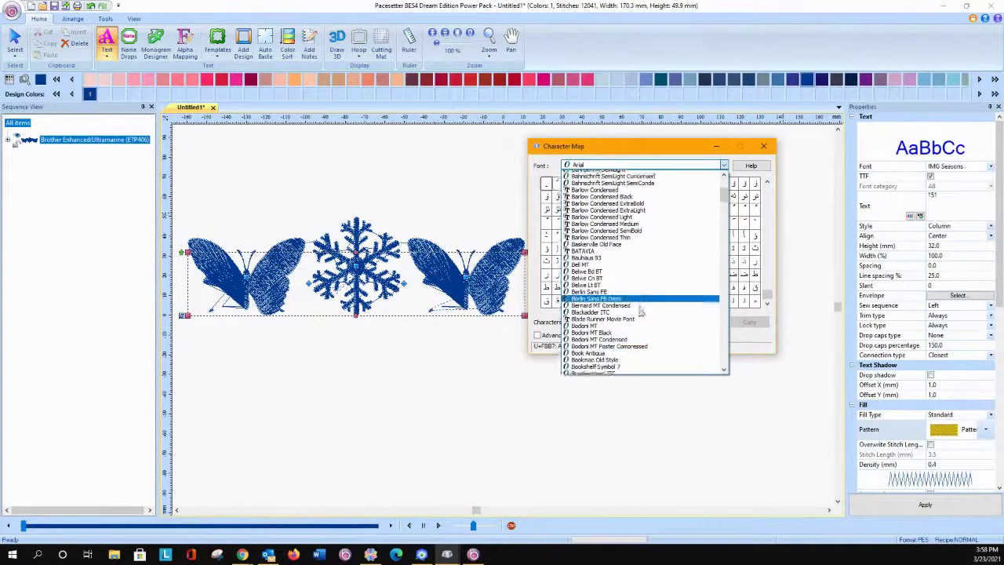
scroll(644, 306, "down", 12)
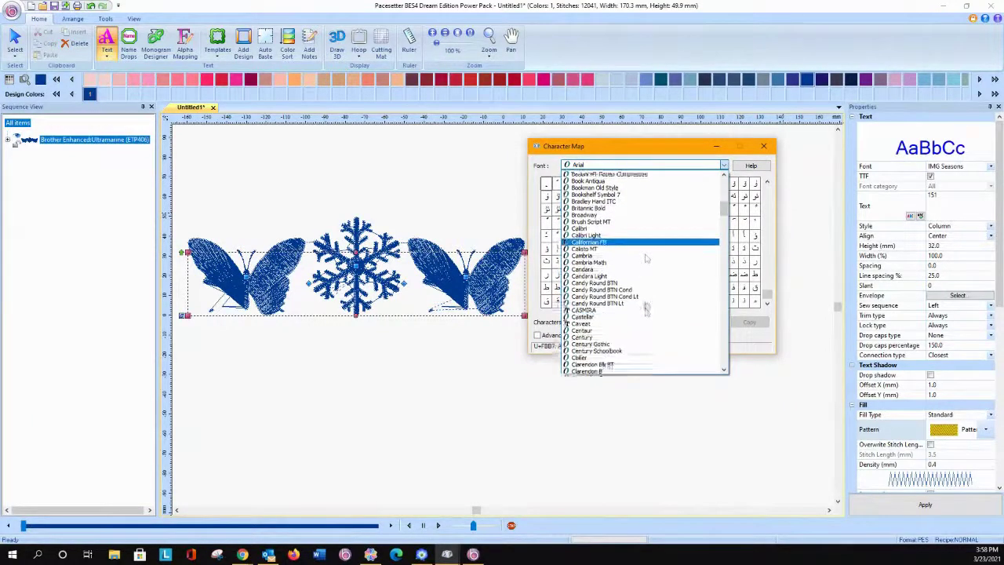
scroll(647, 300, "down", 10)
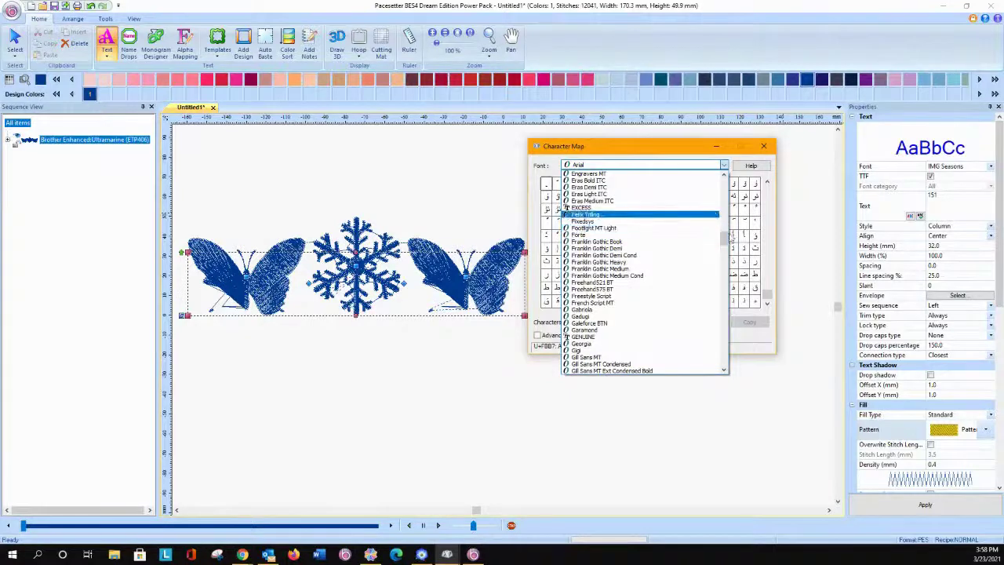
left_click_drag(724, 239, 720, 362)
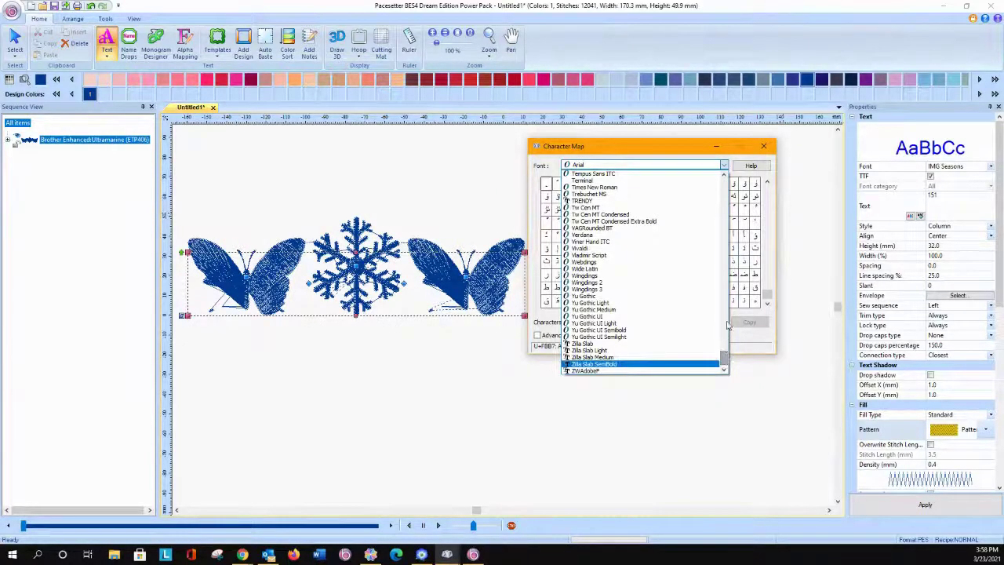
left_click(643, 283)
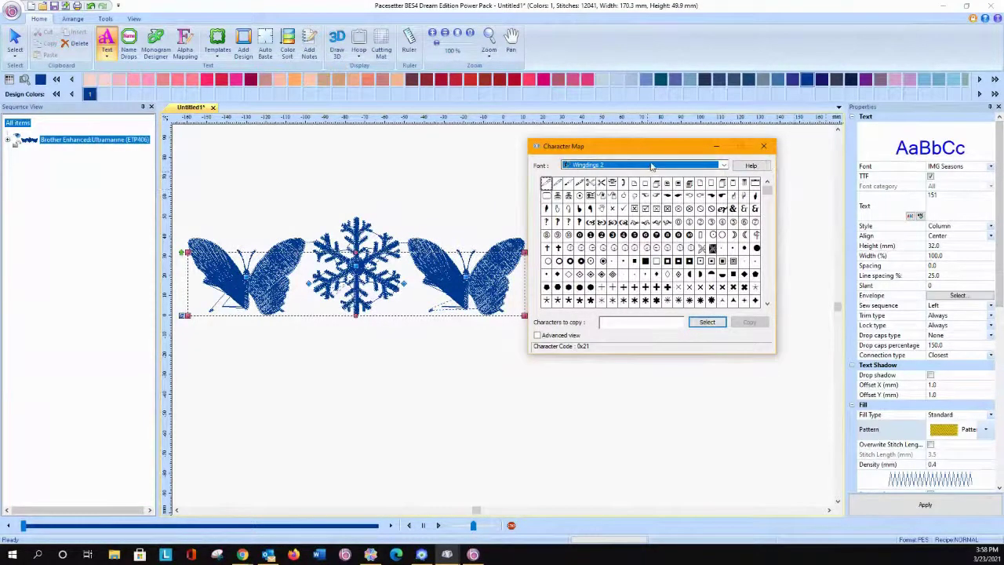
Return to BES4 and set the font of the butterfly and snowflake text to Wingdings 2
left_click(763, 145)
left_click(990, 166)
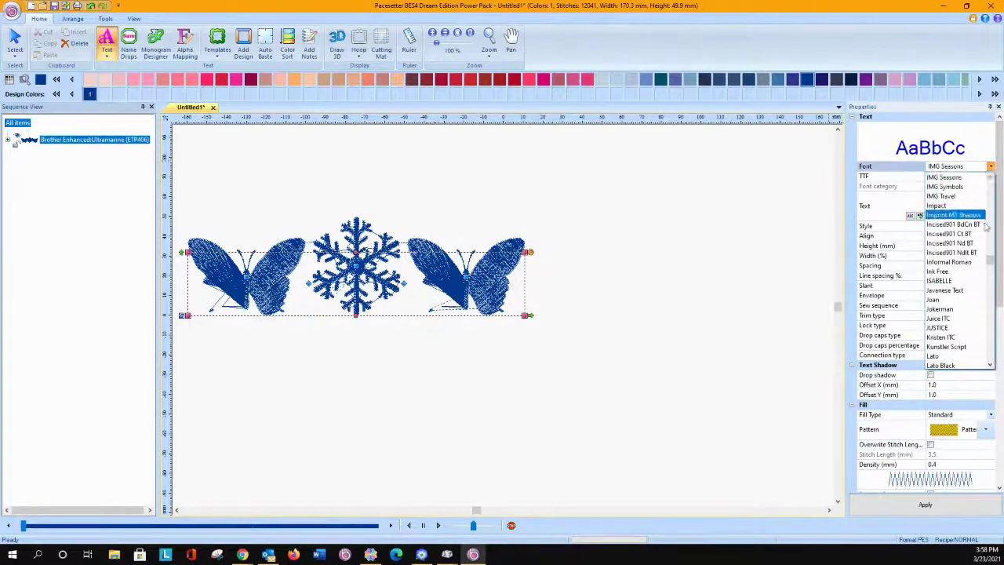
left_click_drag(990, 260, 989, 355)
left_click(949, 335)
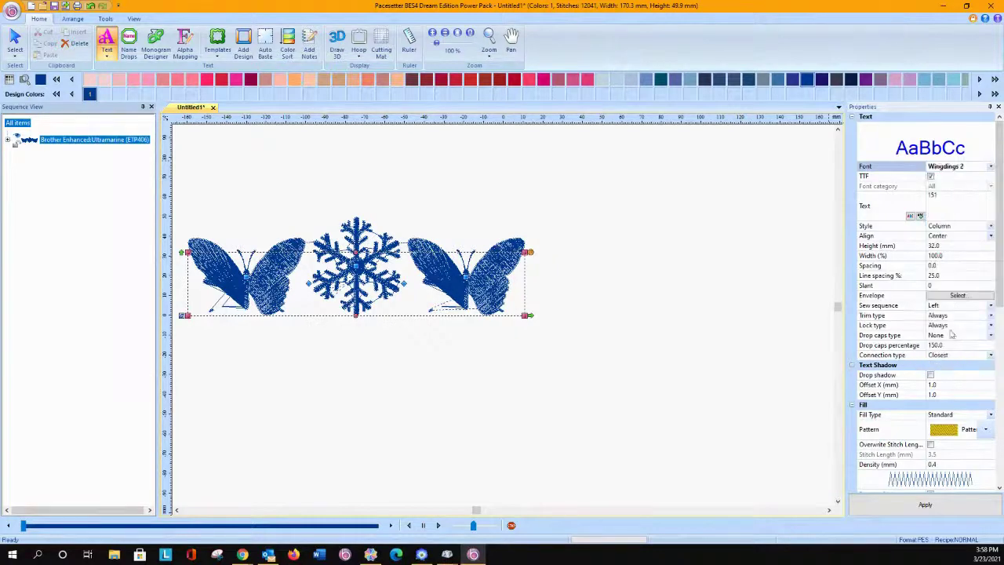
Switch to the Wingdings 2 Character Map, collect the solid pointing hand and three scroll ornaments, and copy them
left_click(447, 555)
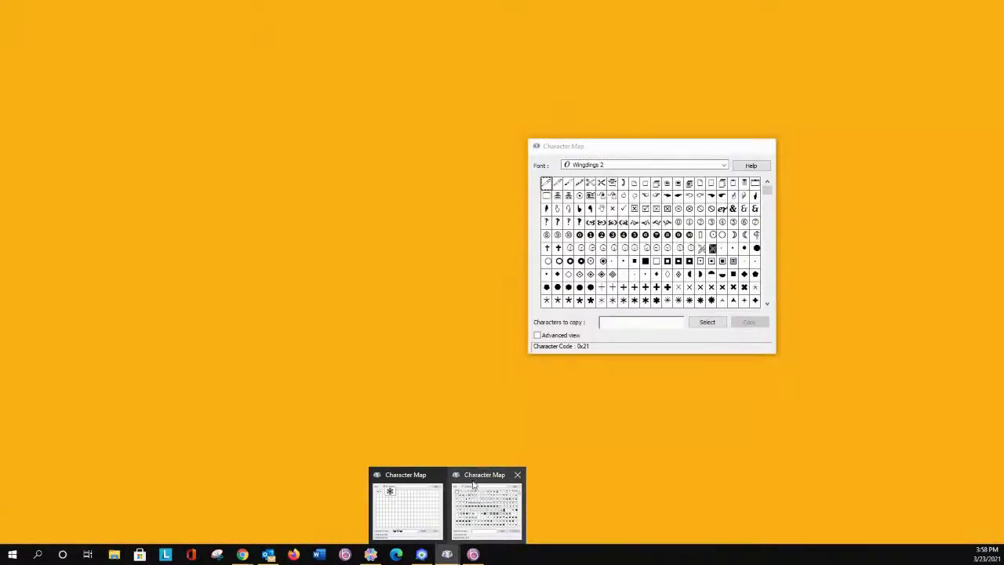
left_click(472, 490)
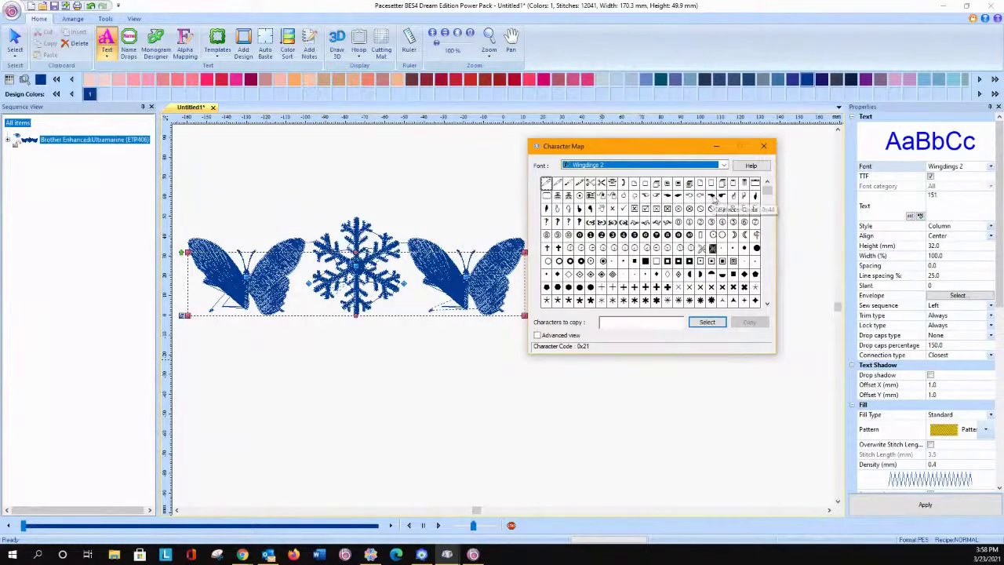
left_click(722, 197)
left_click(706, 322)
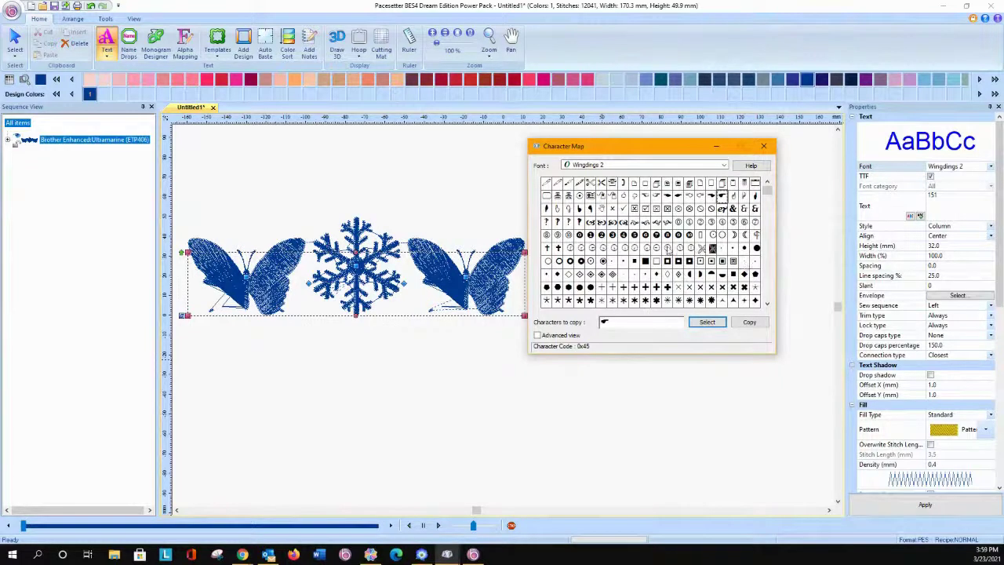
double_click(613, 223)
double_click(623, 223)
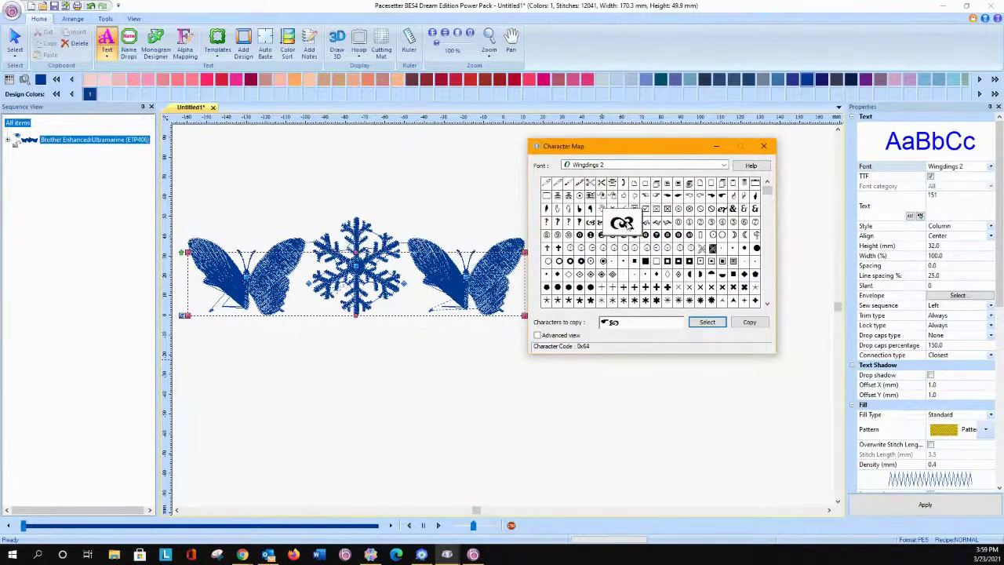
left_click(705, 323)
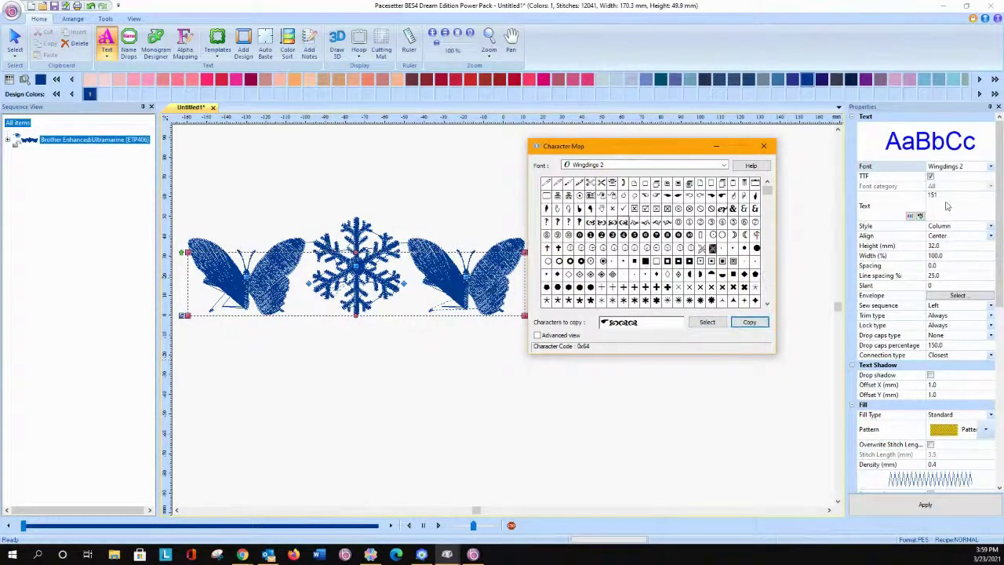
Replace the existing text with the copied characters Ecdd and apply the change
left_click(947, 201)
right_click(935, 206)
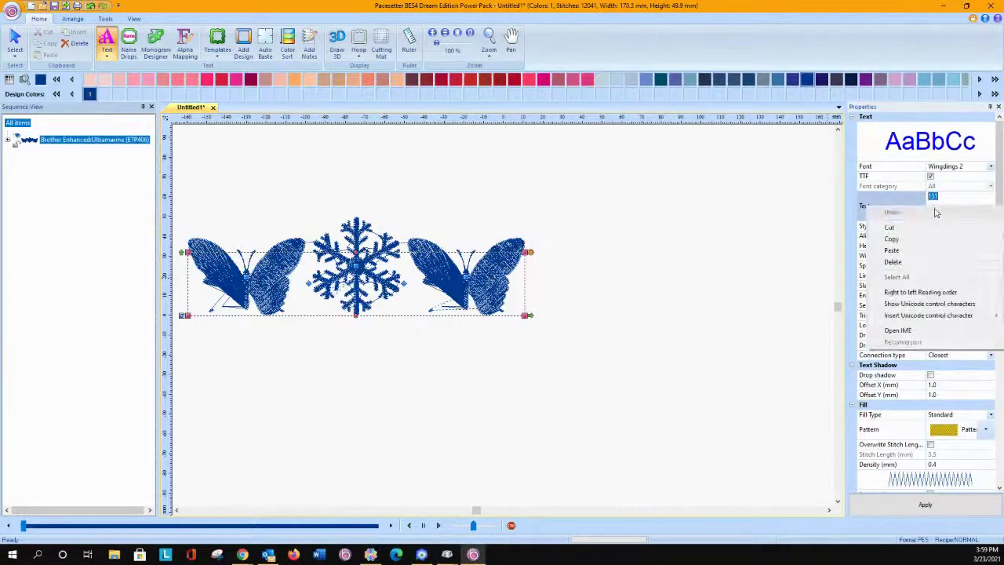
left_click(909, 254)
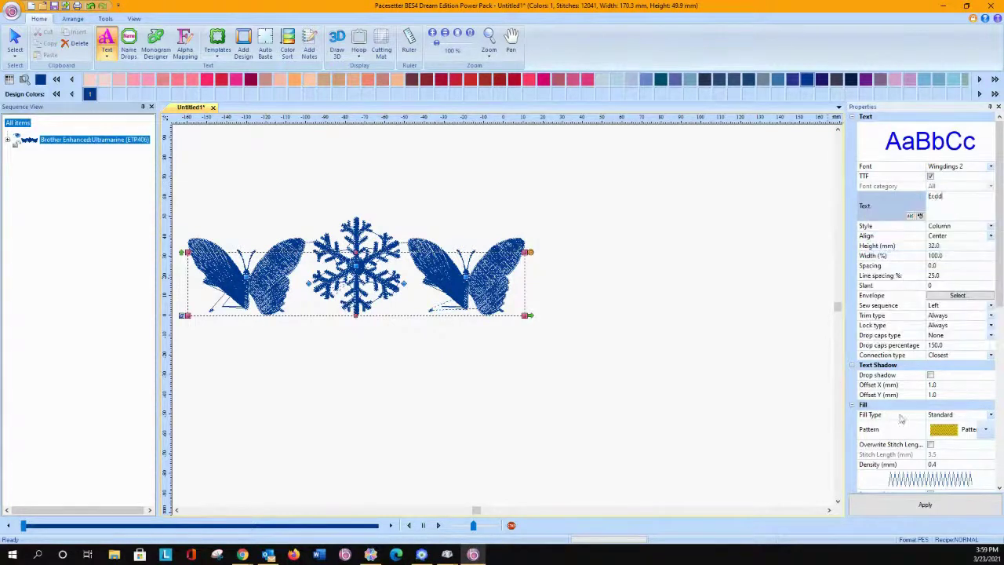
left_click(910, 509)
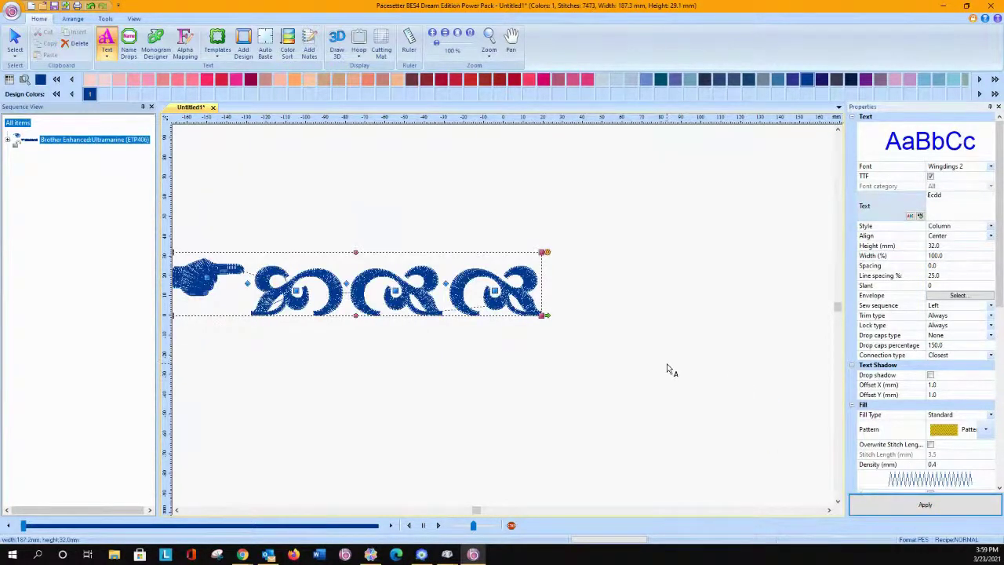
Move the symbol text to the middle of the design page and display it in 3D
left_click(14, 43)
left_click(318, 283)
left_click_drag(318, 282, 443, 270)
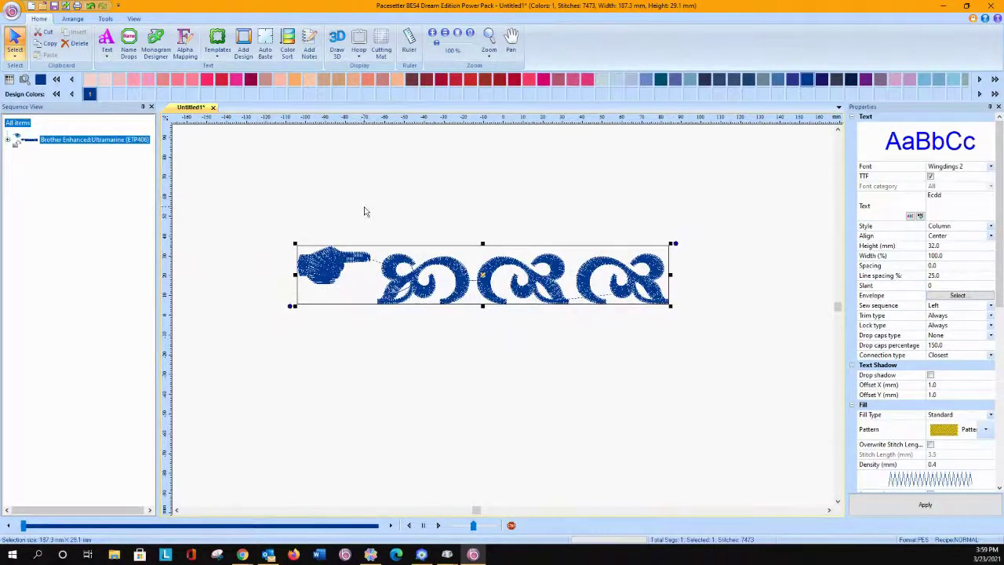
left_click(338, 41)
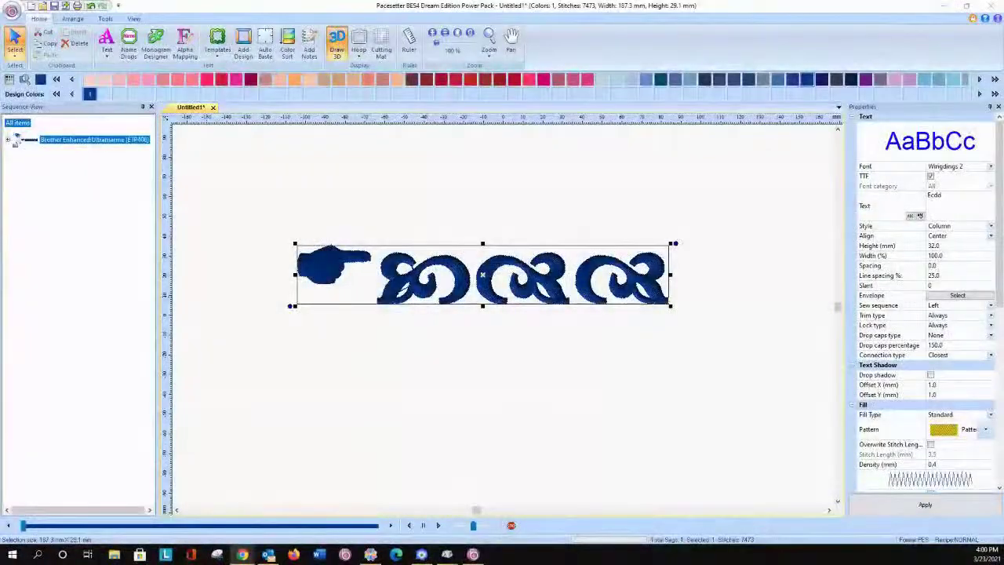
Switch to CanvasWorkspace, cancel the FCM file export, and start a new project without saving the bunny project
left_click(369, 555)
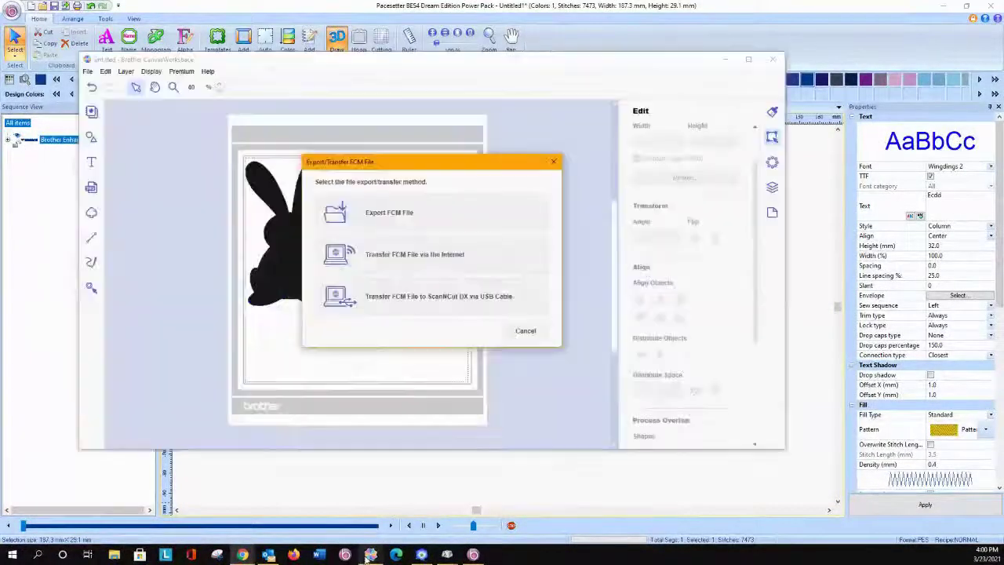
left_click(526, 331)
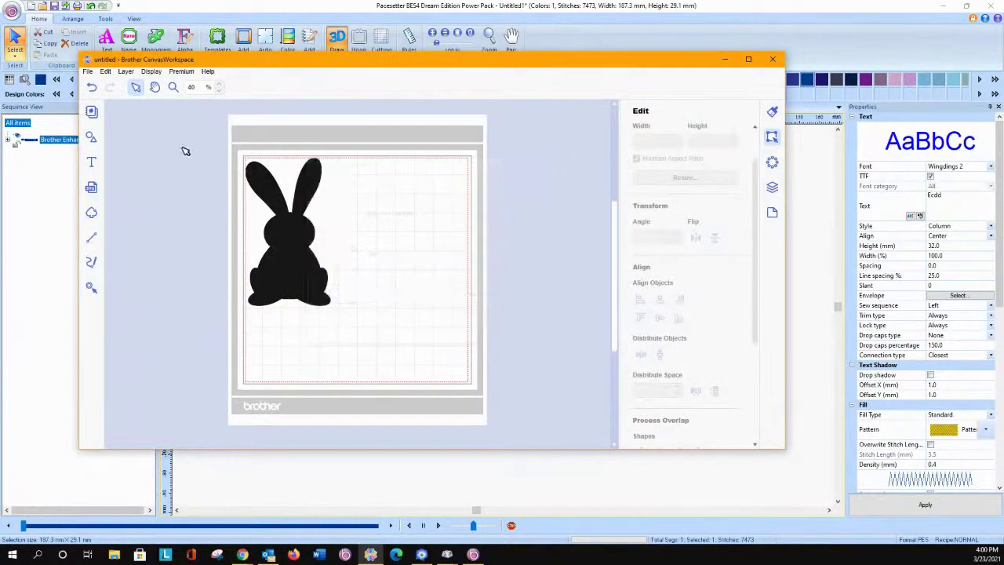
left_click(88, 71)
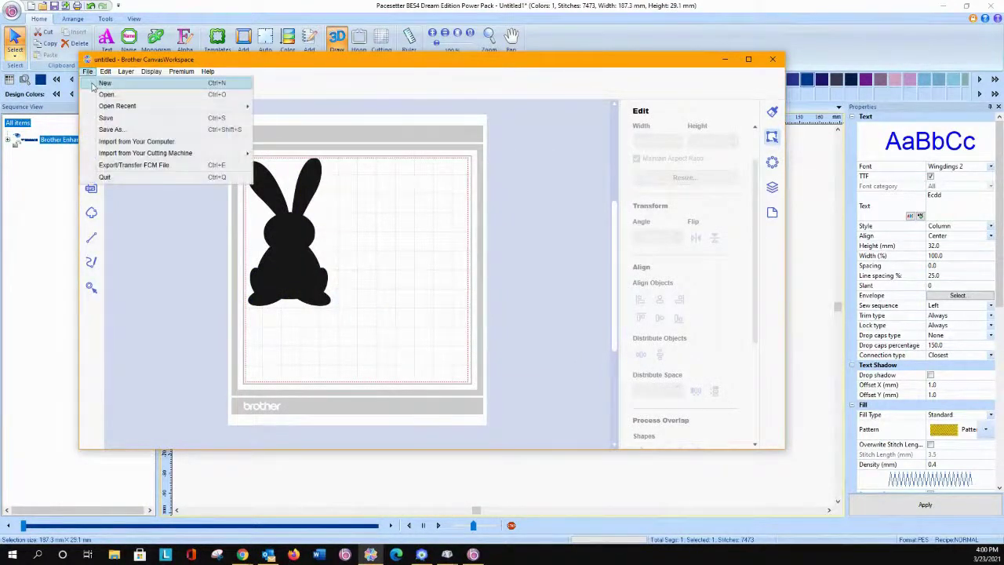
left_click(102, 83)
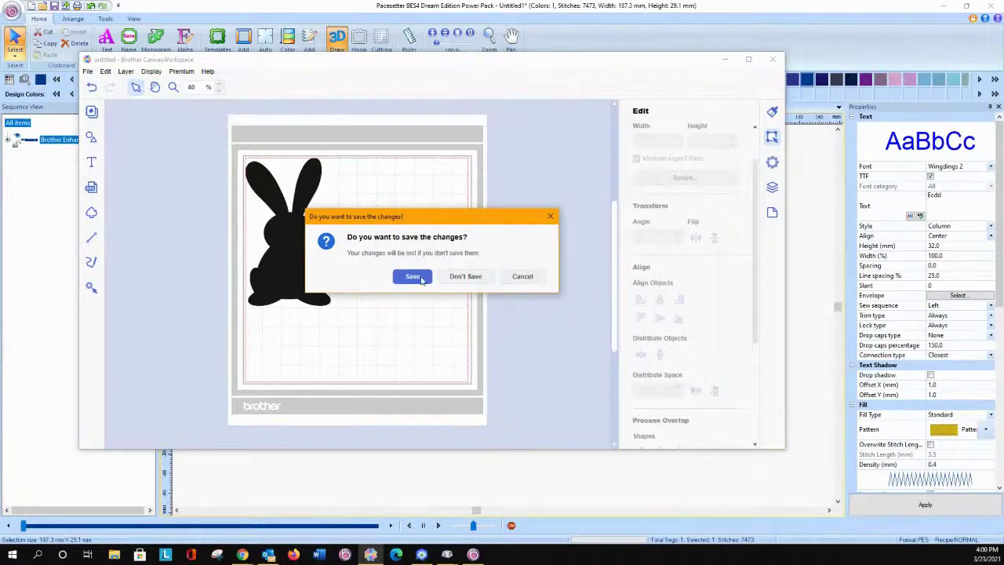
left_click(454, 279)
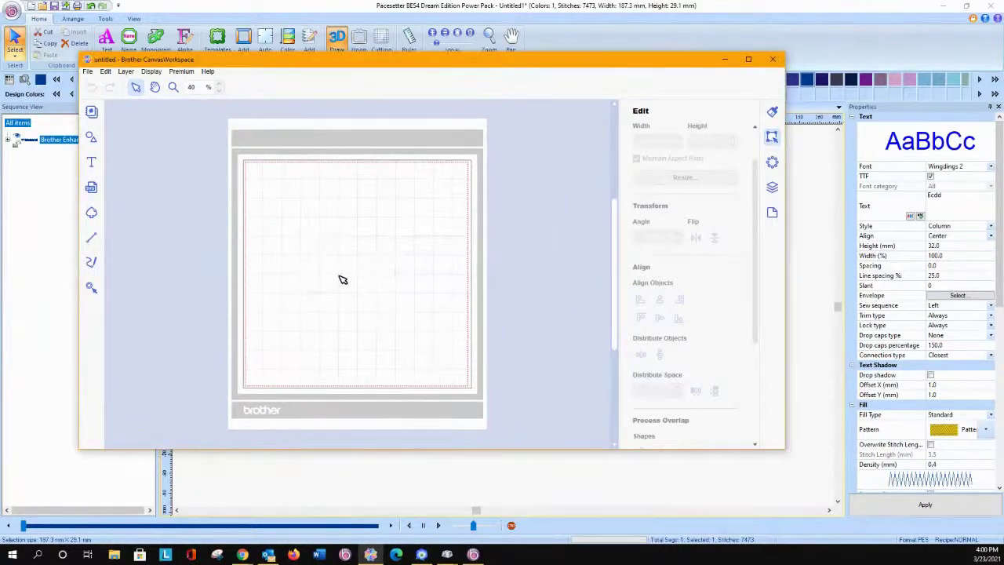
Add a person's first name as a text object near the middle of the mat
left_click(92, 162)
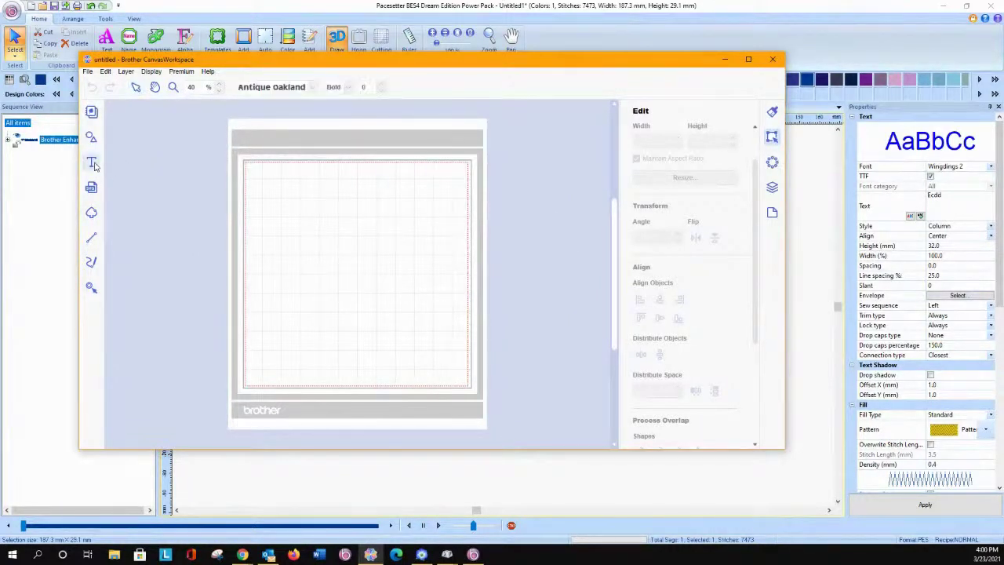
left_click(291, 265)
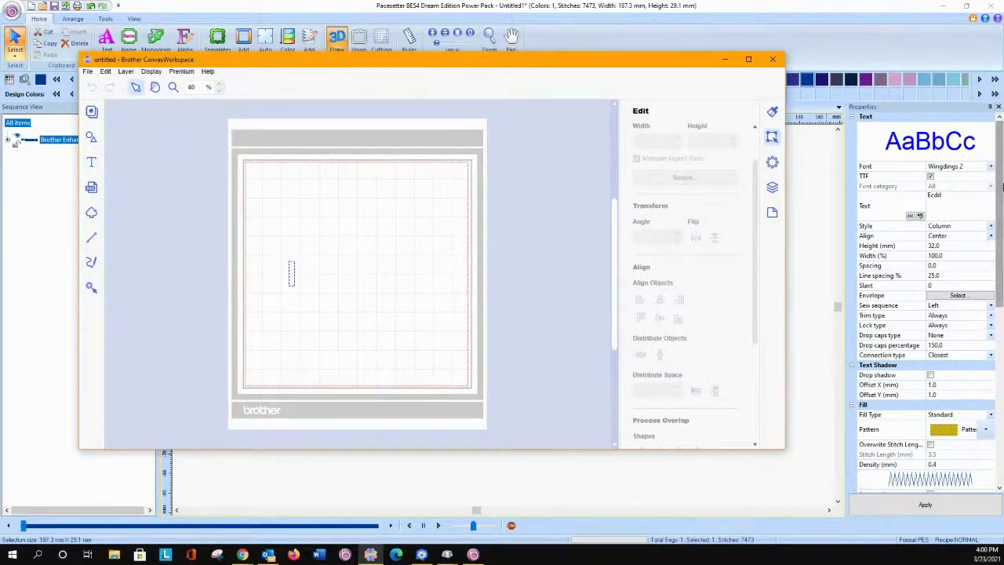
type("Cindy")
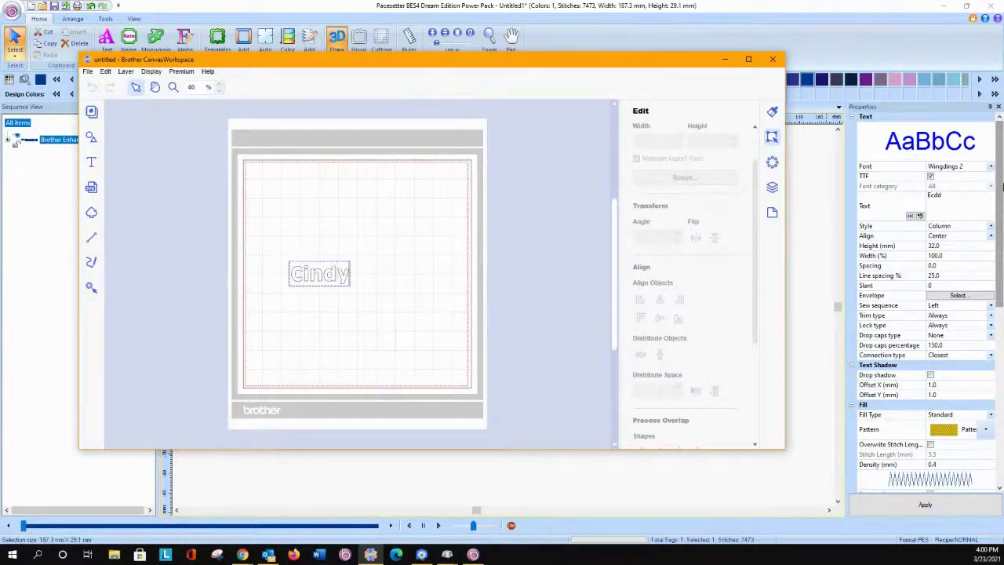
left_click(390, 247)
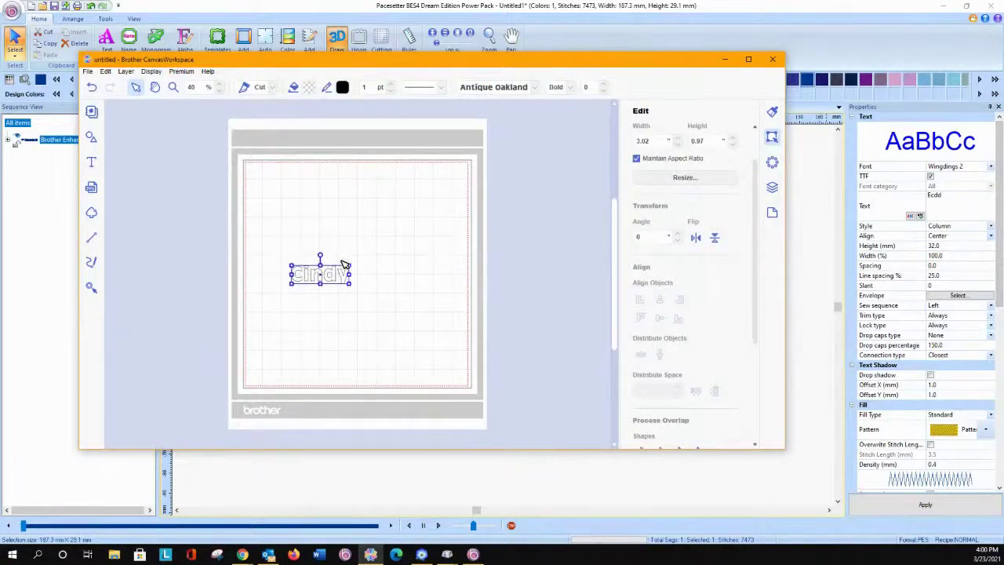
Change the name text to the symbol font listed after IMG Seasons and enlarge it to about 8.85 wide by 1.63 high
left_click(537, 87)
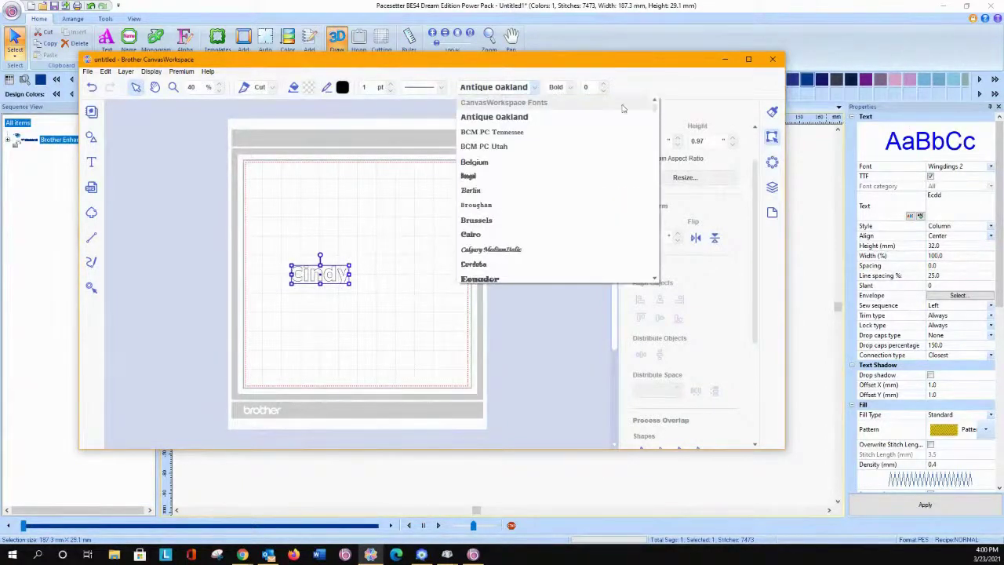
left_click_drag(657, 110, 642, 187)
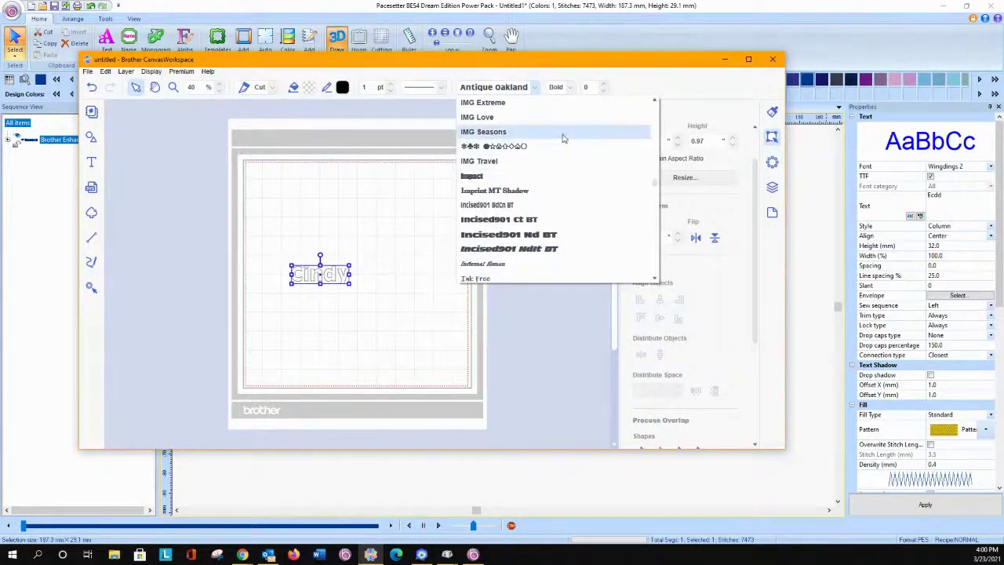
left_click(529, 152)
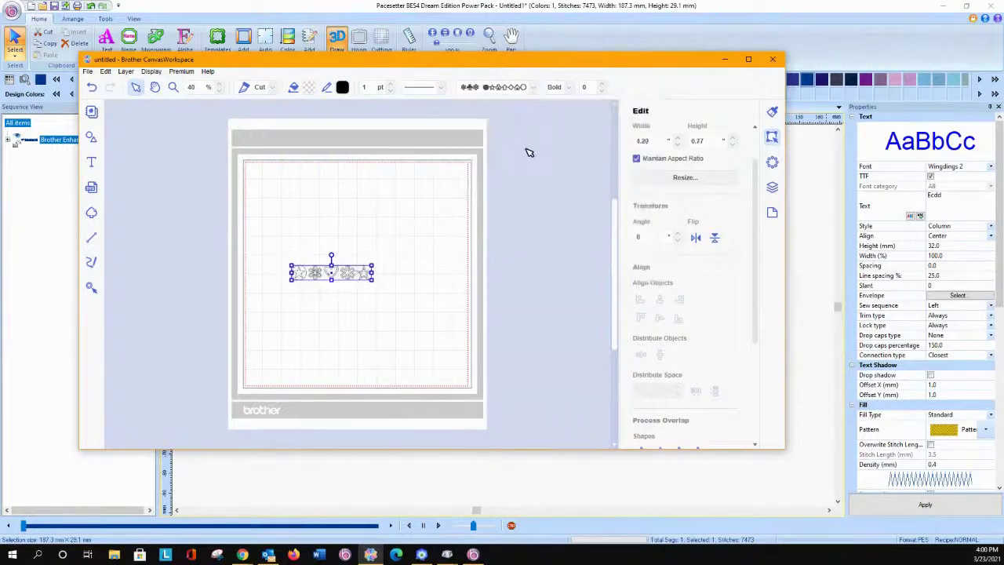
left_click_drag(372, 282, 434, 324)
left_click_drag(289, 265, 269, 228)
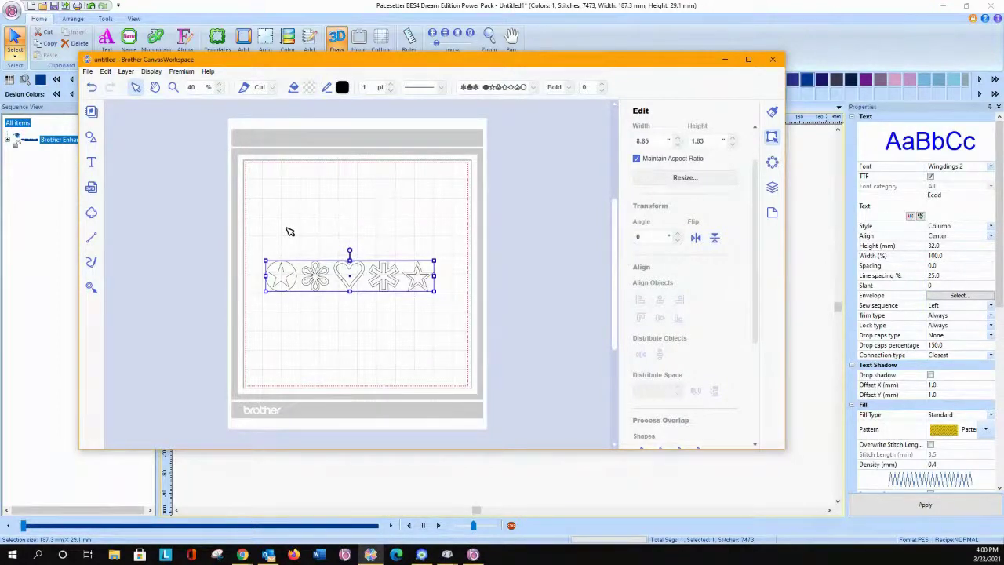
Set the symbol text's font to Wingdings 2 and enlarge the row to about 10.18 wide by 1.66 high
left_click(534, 87)
left_click(655, 278)
left_click(655, 279)
left_click(655, 279)
left_click(655, 278)
left_click(655, 279)
left_click(655, 279)
left_click_drag(656, 116, 643, 273)
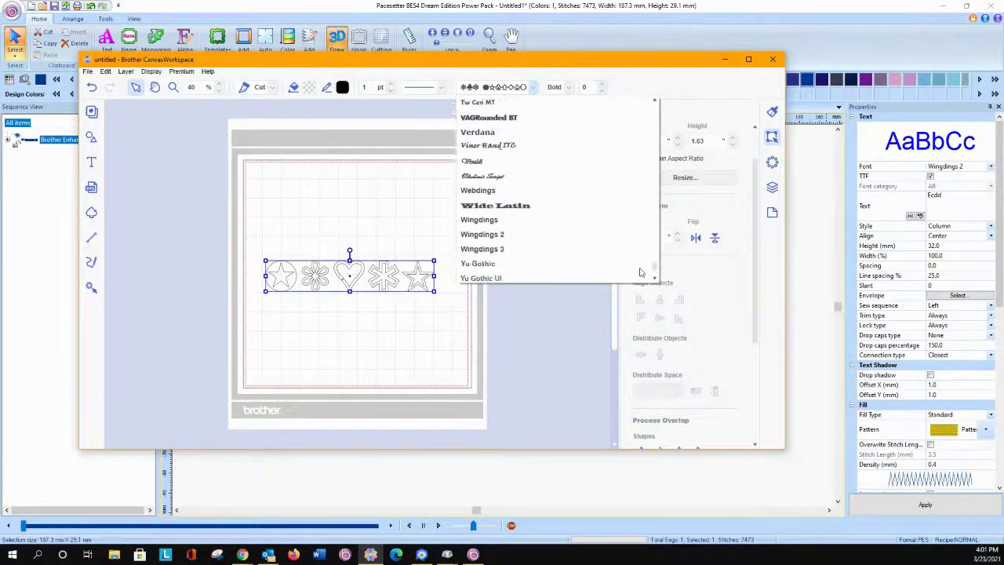
left_click(473, 234)
mouse_move(265, 262)
left_mouse_down()
mouse_move(246, 246)
mouse_move(255, 253)
left_mouse_up()
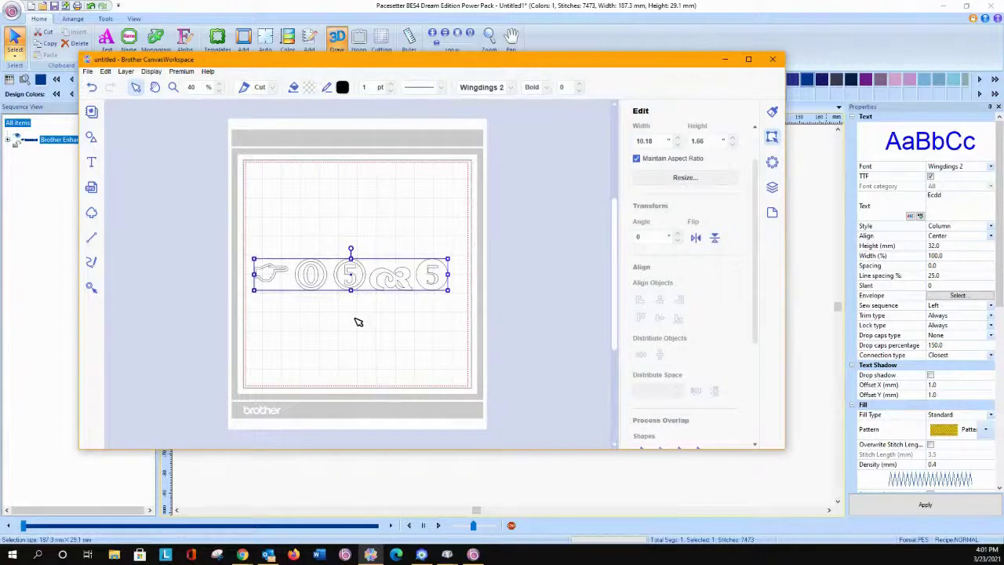
Begin a new text entry above the symbol row and open a new Character Map window
left_click(322, 307)
left_click(92, 162)
key("Escape")
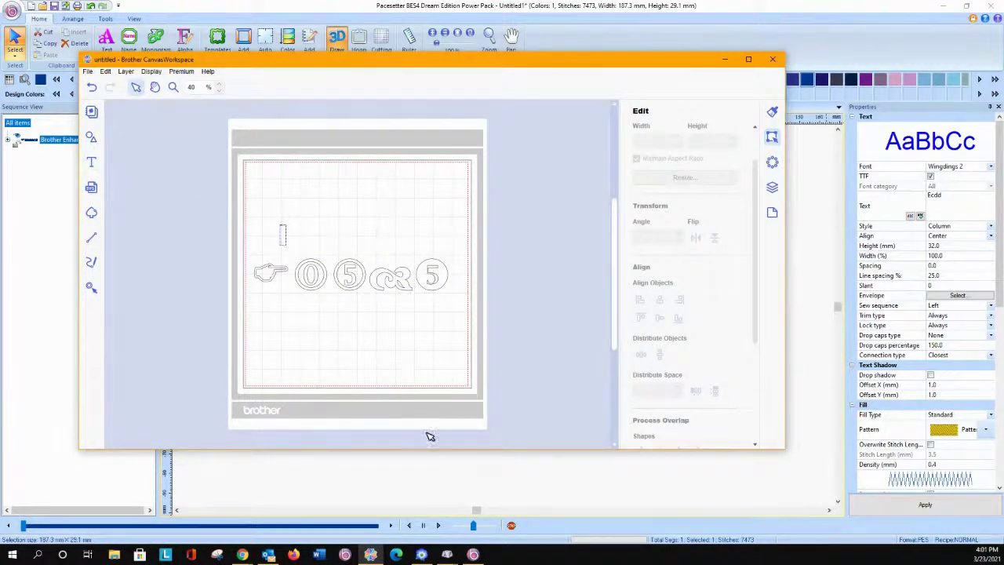
right_click(448, 554)
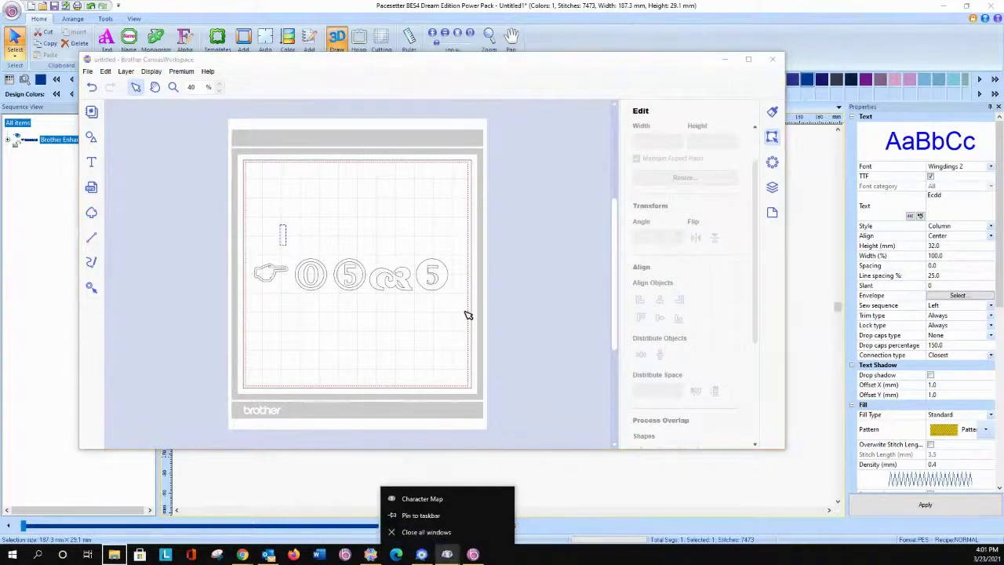
left_click(447, 554)
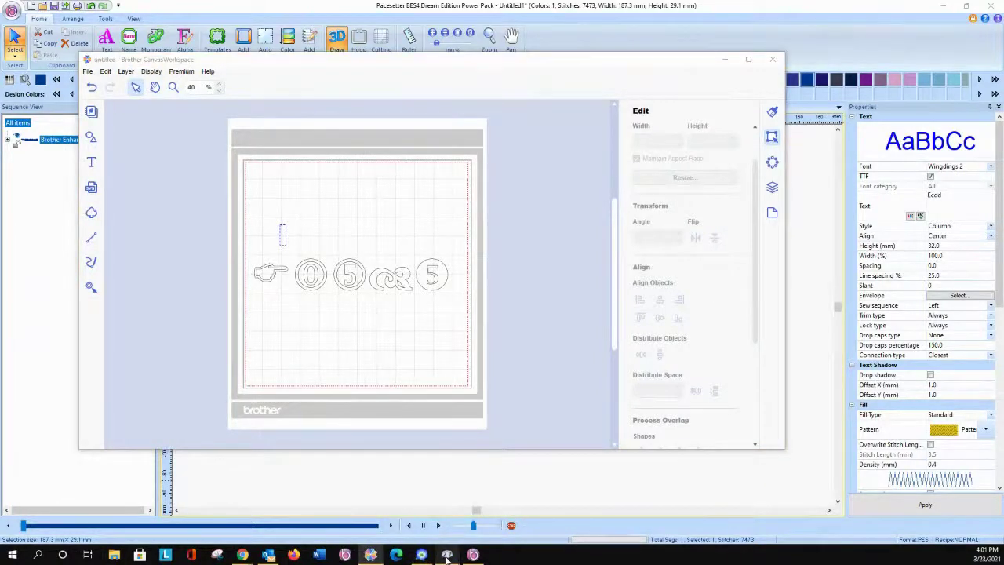
right_click(447, 555)
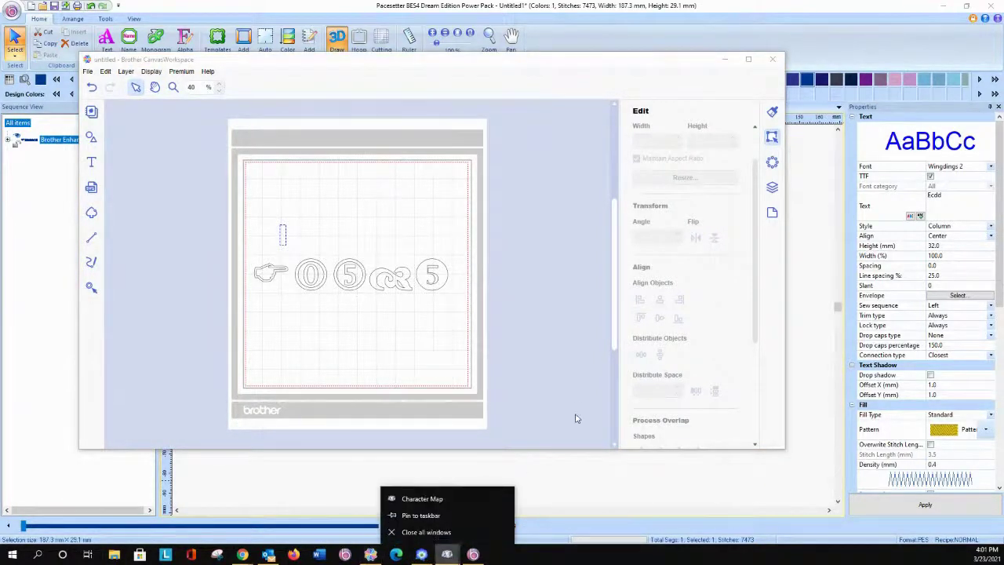
left_click(418, 495)
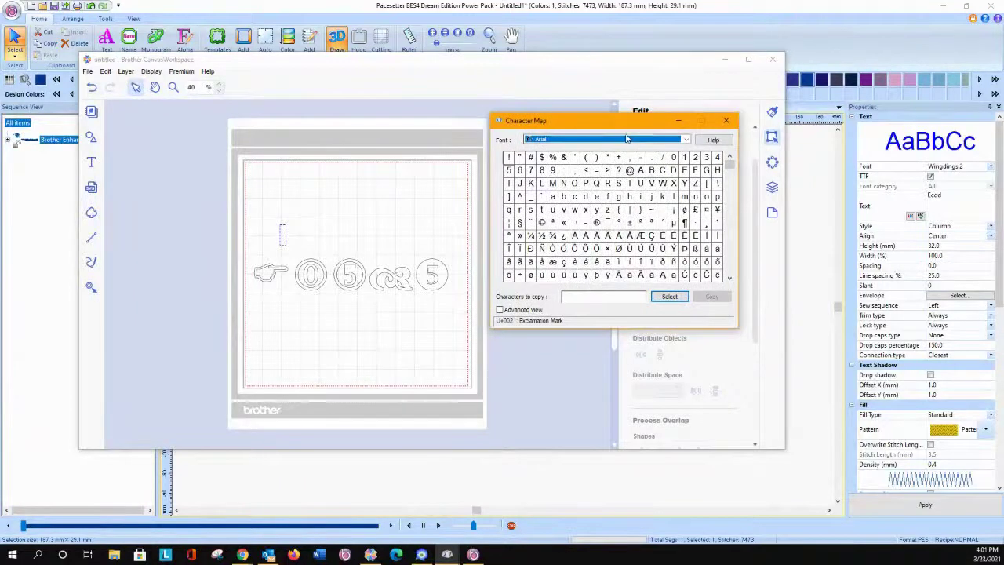
Display the Wingdings 2 font in Character Map
left_click(626, 138)
scroll(617, 217, "down", 5)
scroll(617, 216, "down", 12)
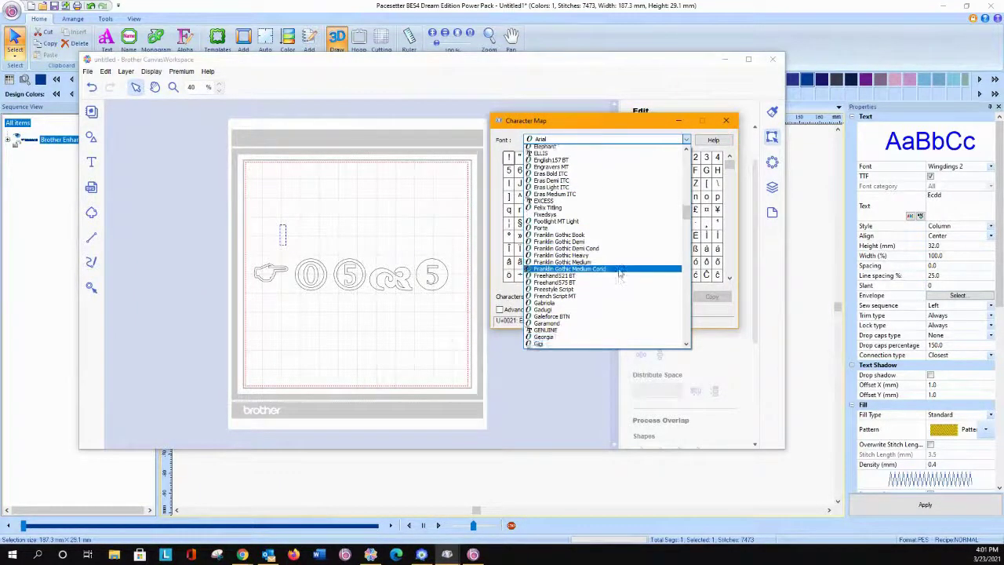
scroll(619, 270, "down", 20)
scroll(616, 262, "down", 15)
scroll(610, 269, "down", 20)
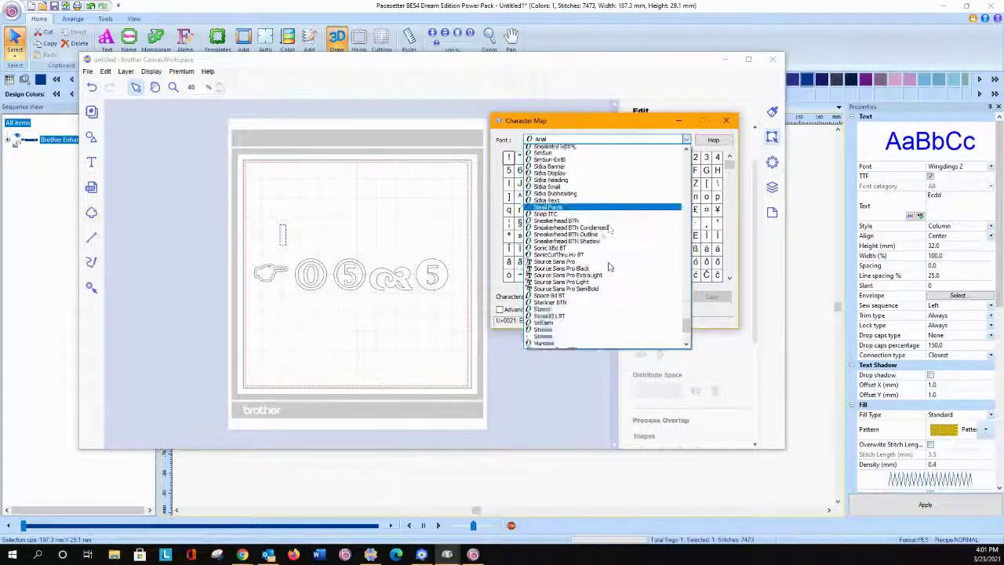
scroll(609, 266, "down", 12)
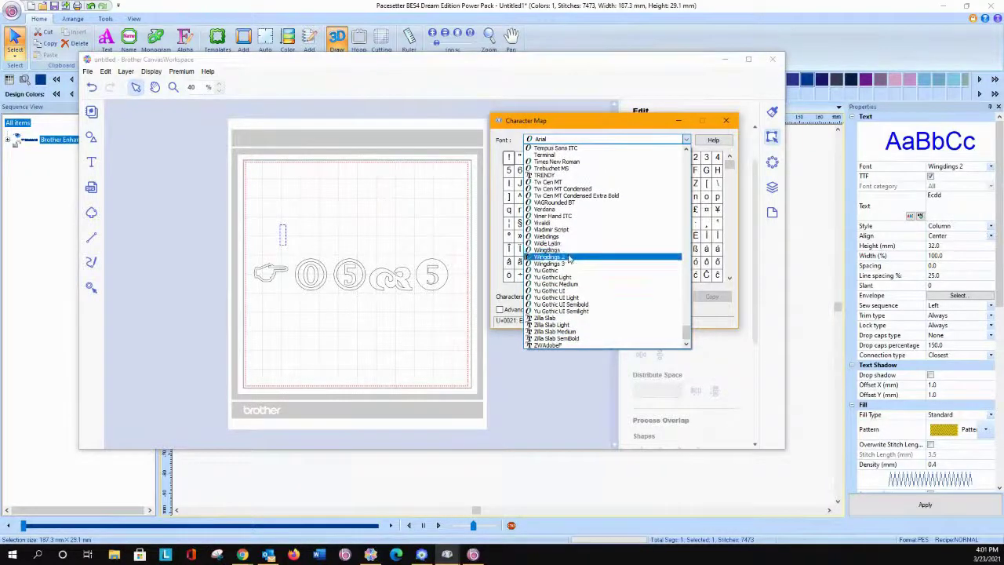
left_click(570, 259)
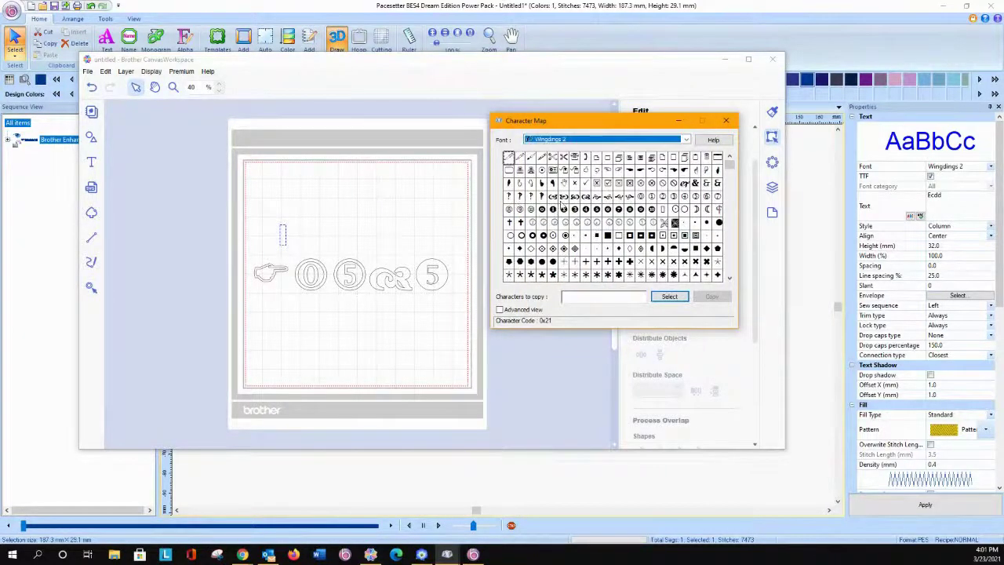
Collect three scroll ornaments from the Wingdings 2 characters and copy them
double_click(563, 197)
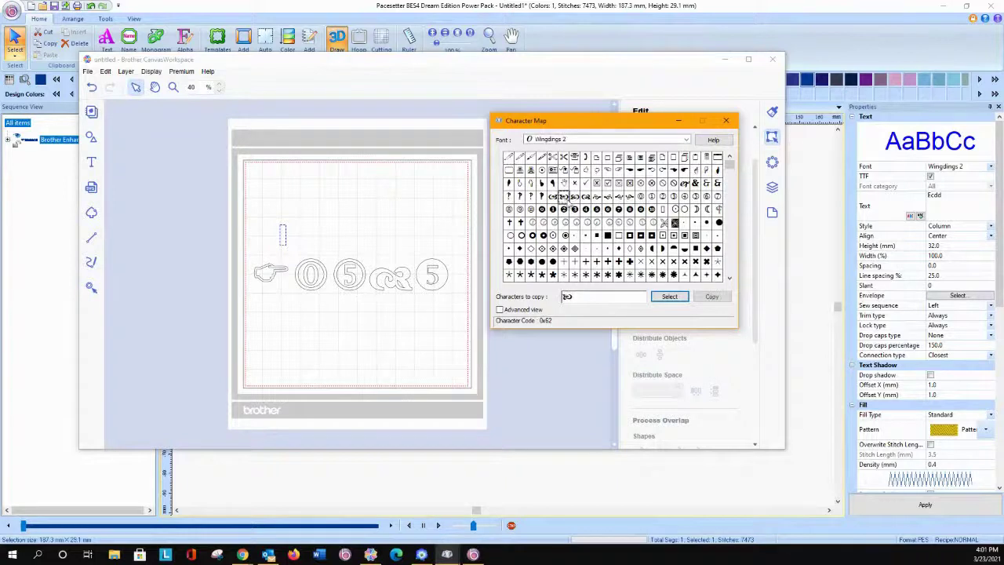
double_click(575, 197)
left_click(667, 297)
left_click(711, 297)
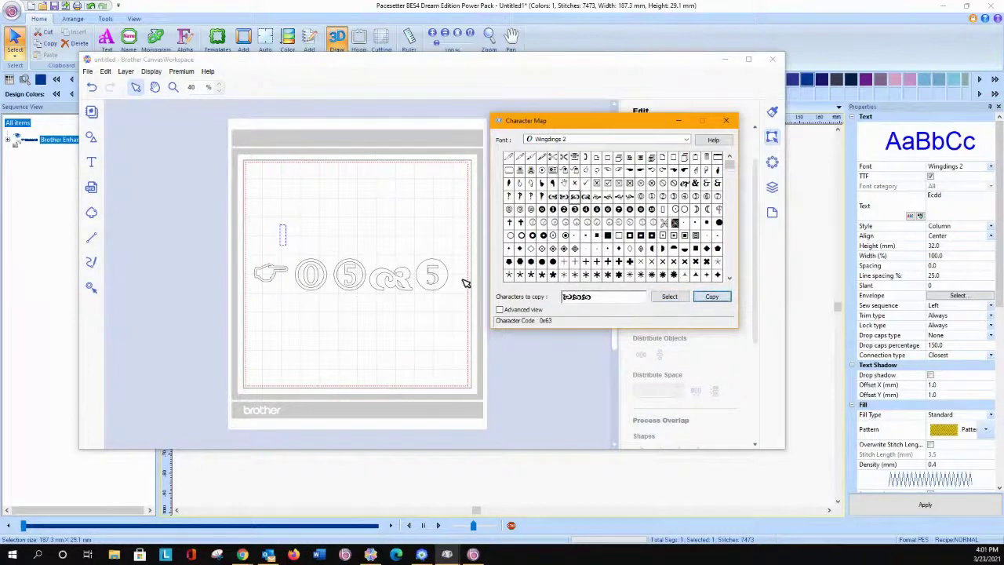
Paste the scroll ornaments into the new text entry, enlarge them to about 8.28 by 1.47, and move them up the mat
left_click(283, 234)
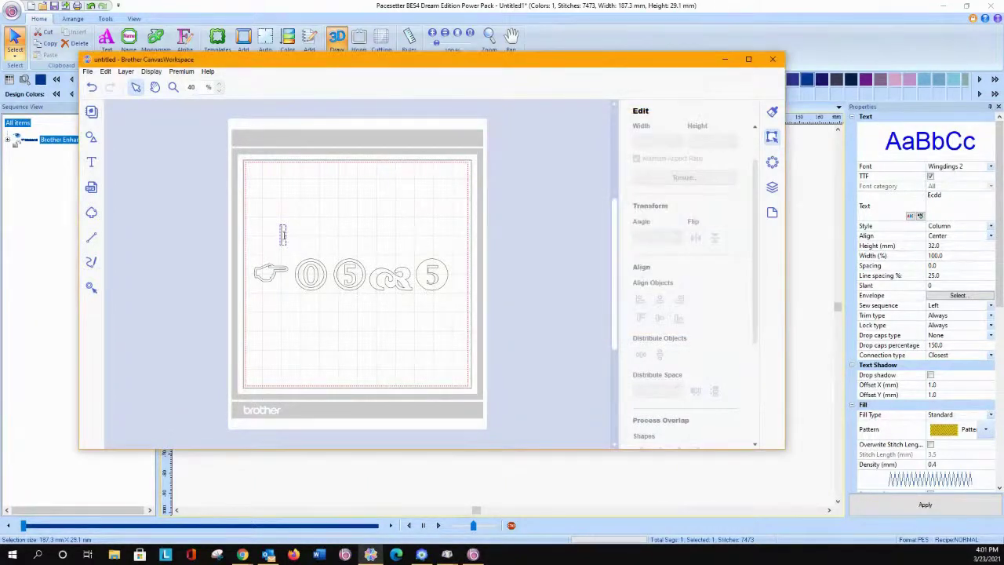
right_click(283, 234)
left_click(303, 267)
left_click_drag(337, 242, 420, 263)
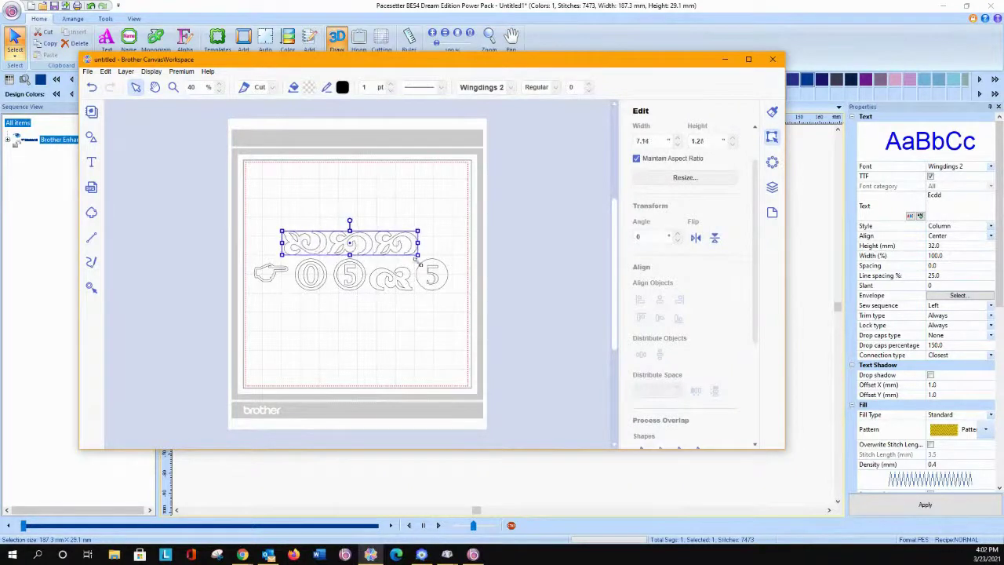
left_click_drag(281, 233, 260, 228)
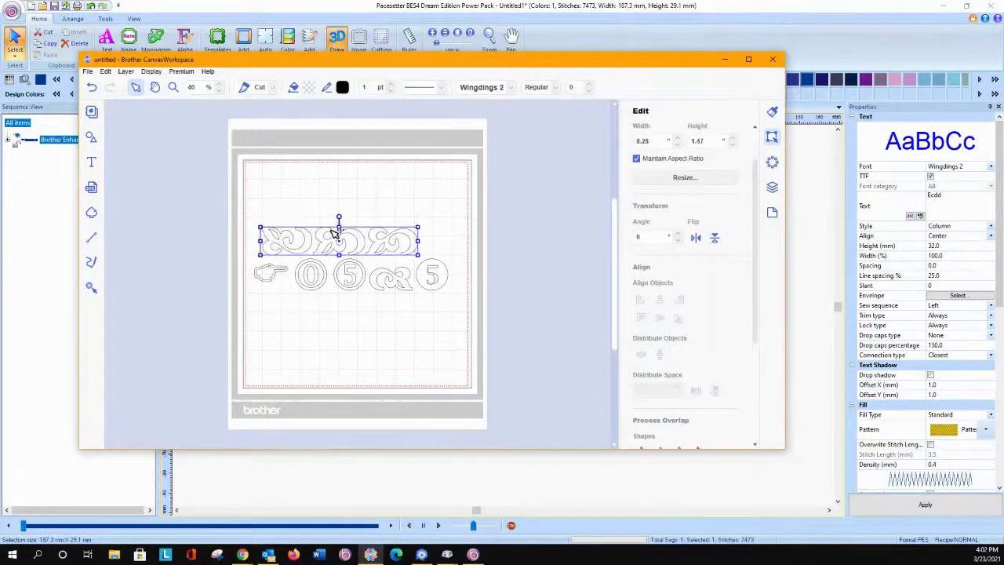
left_click_drag(342, 237, 345, 210)
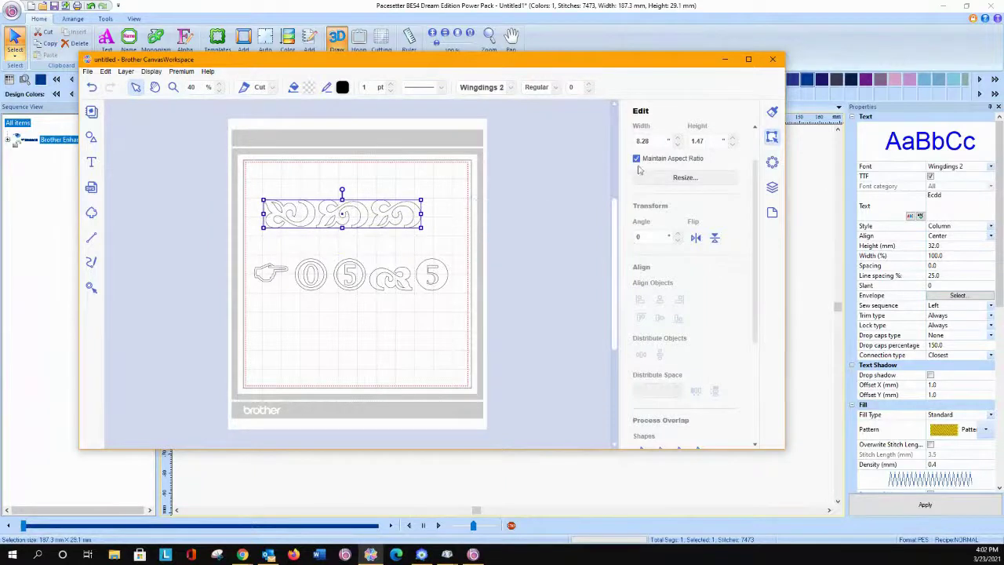
Reduce the scroll ornament text's character spacing to -12 so the ornaments overlap
left_click(589, 91)
left_click(589, 91)
left_click(589, 91)
left_click(589, 92)
left_click(588, 93)
left_click(588, 93)
left_click(588, 92)
left_click(587, 92)
left_click(587, 93)
left_click(588, 92)
left_click(588, 92)
left_click(588, 93)
Try welding the overlapping scroll ornaments into one shape, and undo the weld
left_click_drag(248, 192, 425, 251)
left_click_drag(758, 271, 751, 340)
left_click(641, 316)
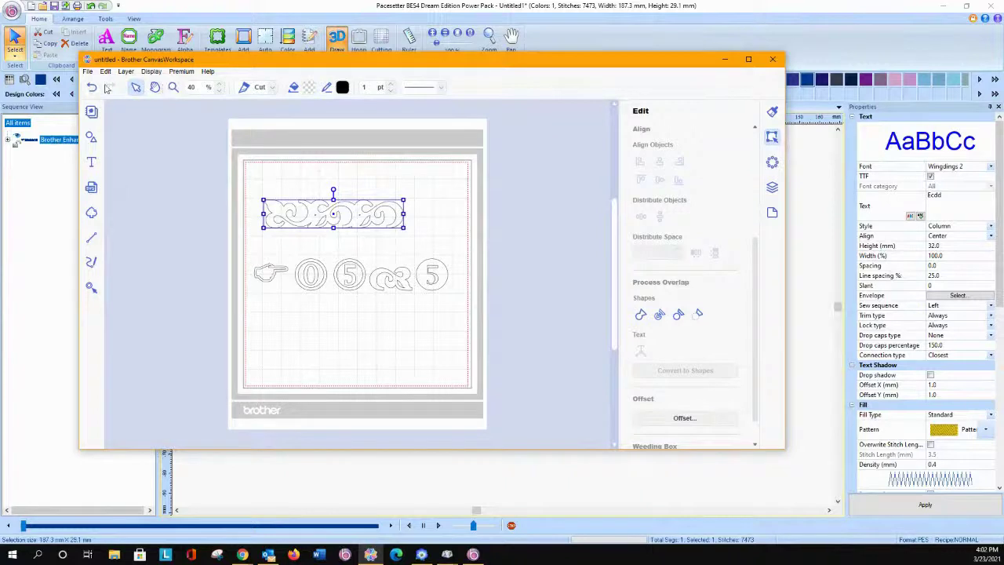
left_click(92, 88)
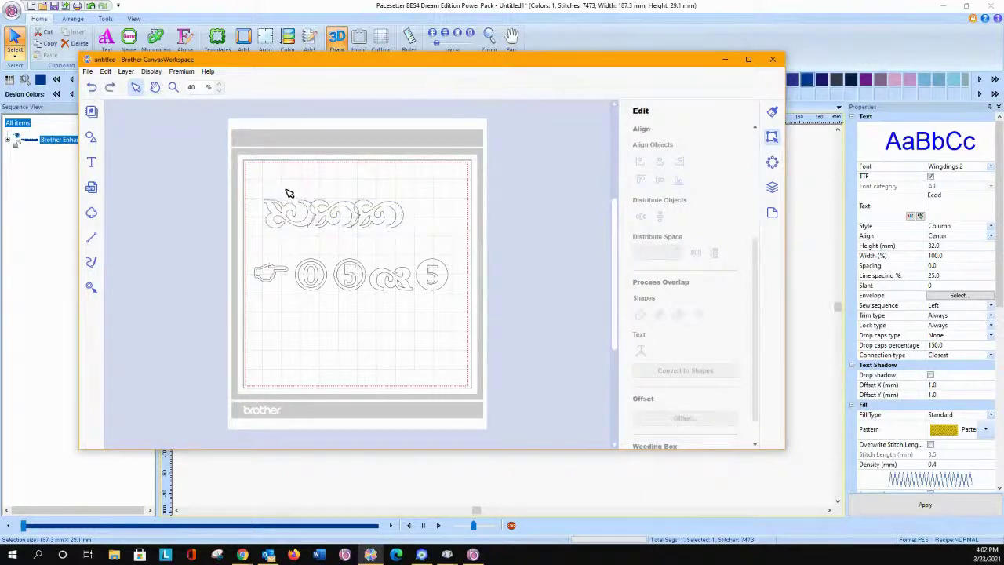
Increase the scroll ornament text's character spacing to reduce the overlap, and deselect the text
left_click(335, 216)
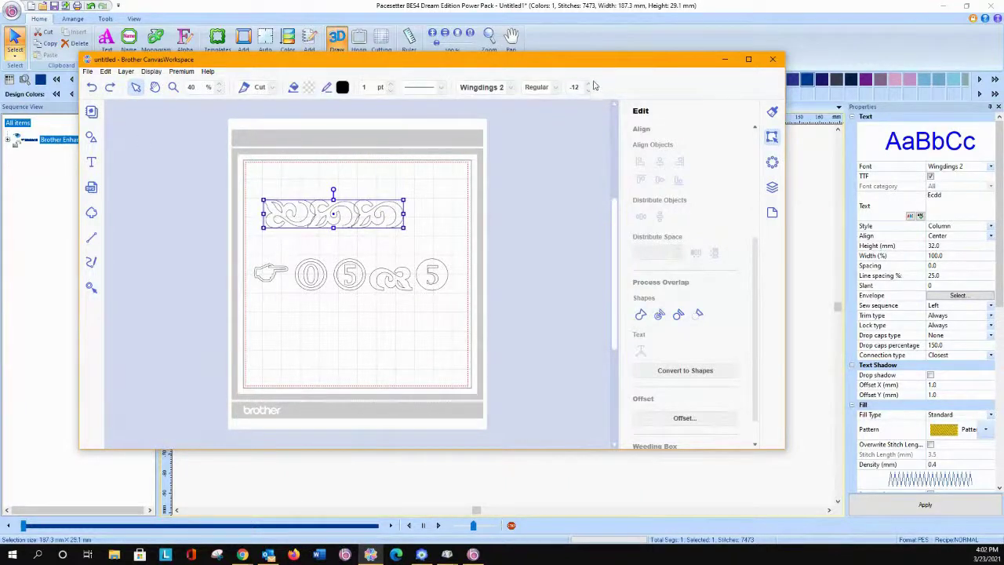
left_click(591, 87)
left_click(591, 87)
left_click(591, 87)
left_click(591, 87)
left_click(591, 87)
left_click(591, 87)
left_click(590, 87)
left_click(591, 87)
left_click(378, 195)
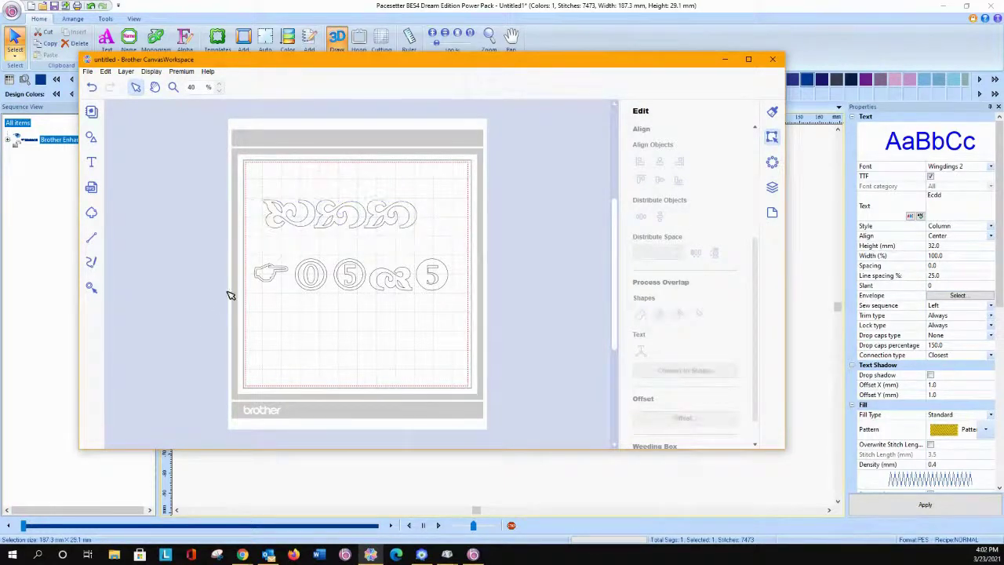
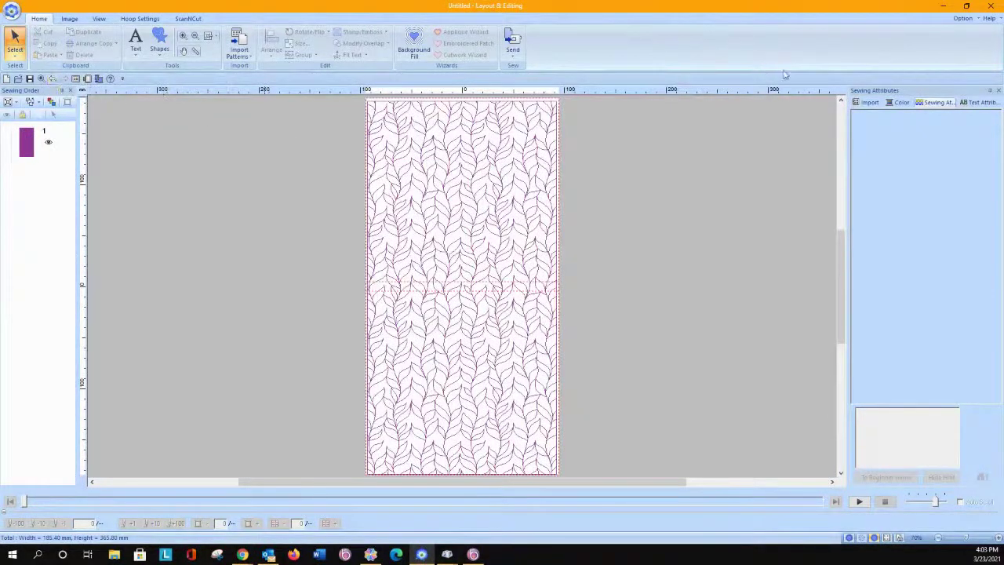
Open the Design Database and maximize its window
left_click(970, 20)
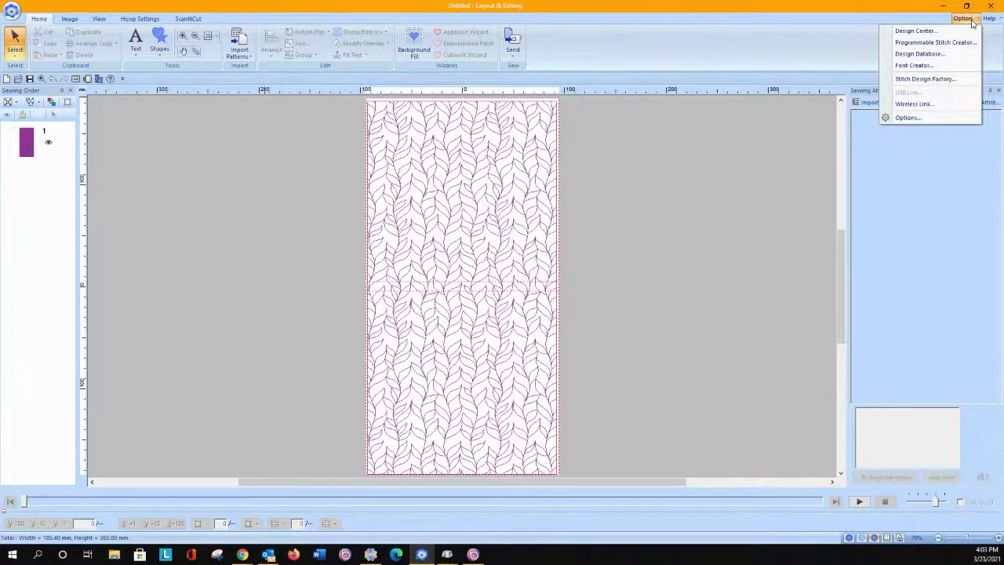
left_click(931, 55)
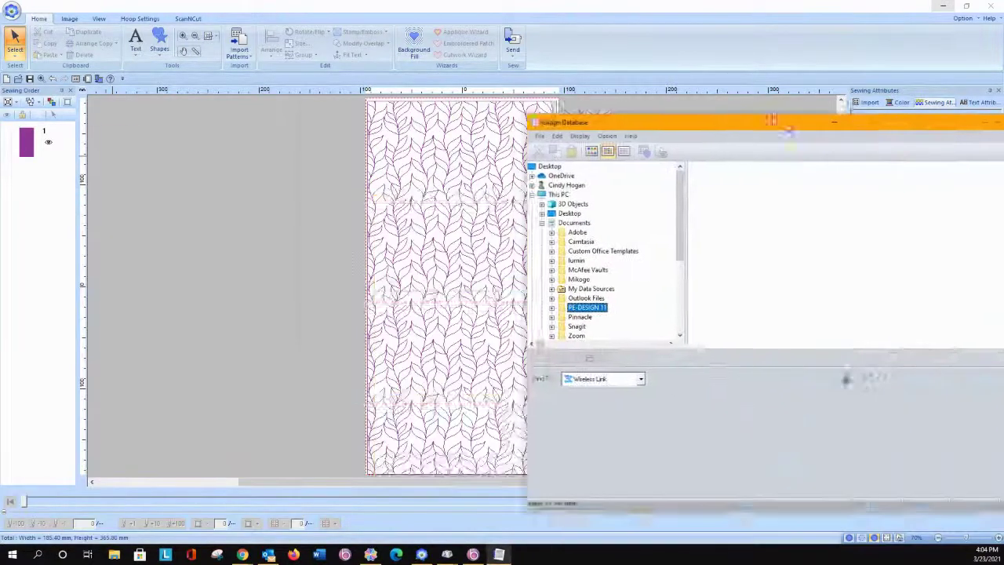
left_click_drag(788, 118, 460, 77)
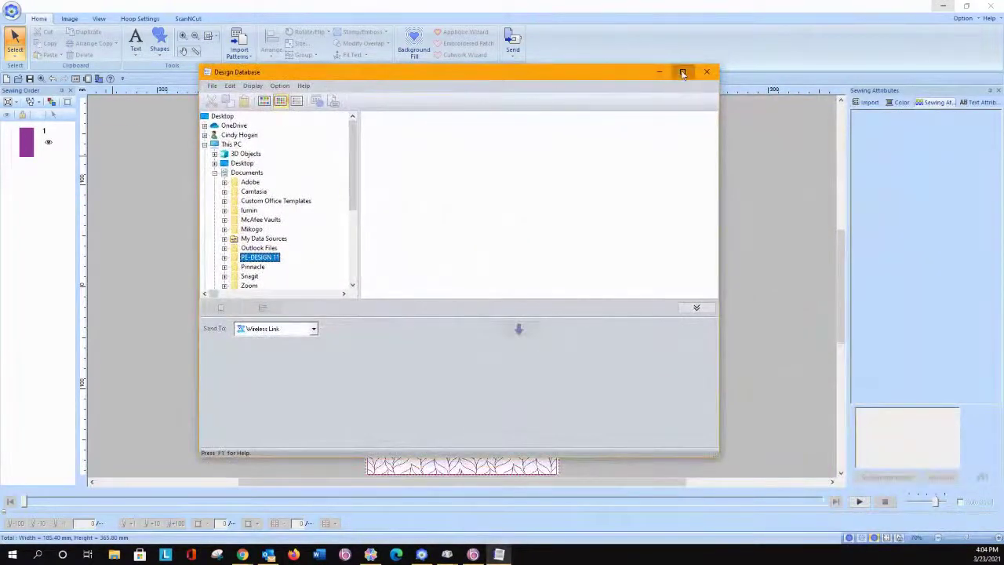
left_click(684, 72)
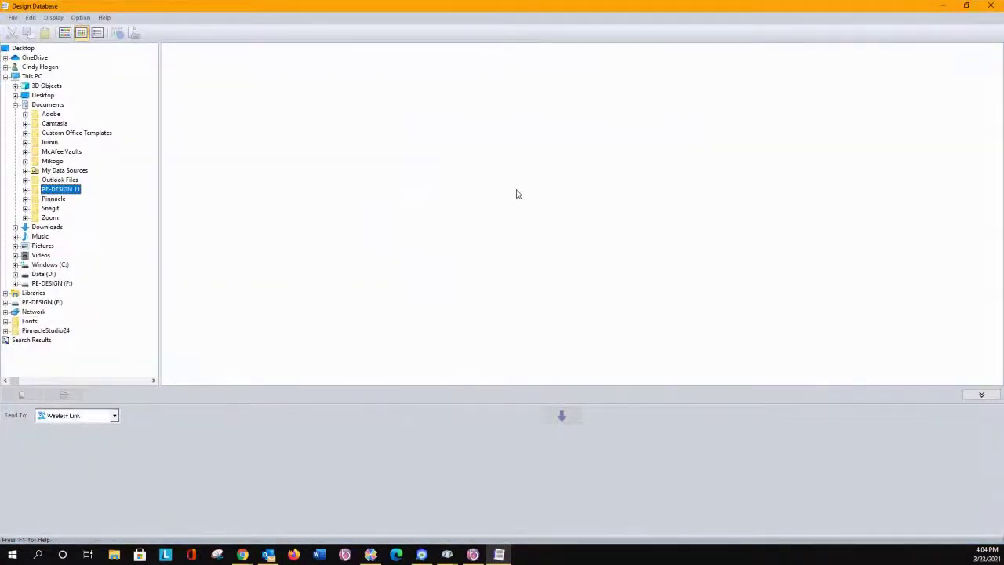
Check the available send destinations and choose the EMMA machine
left_click(115, 418)
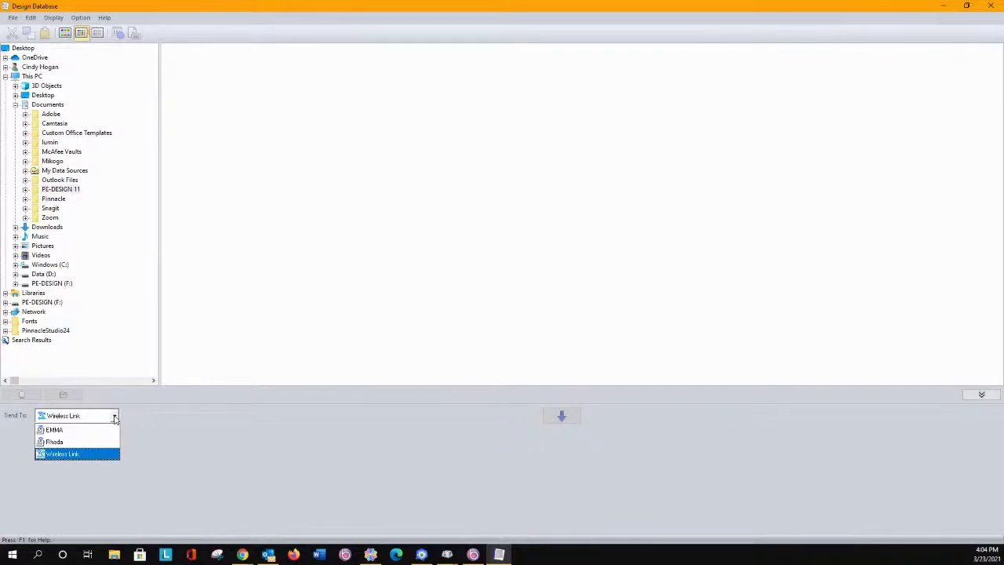
left_click(114, 418)
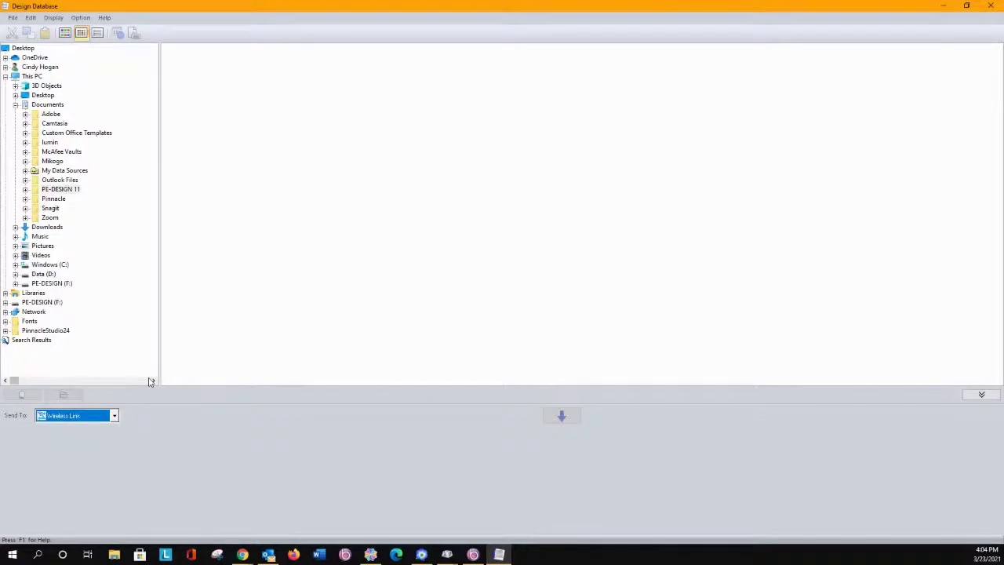
left_click(114, 416)
left_click(97, 432)
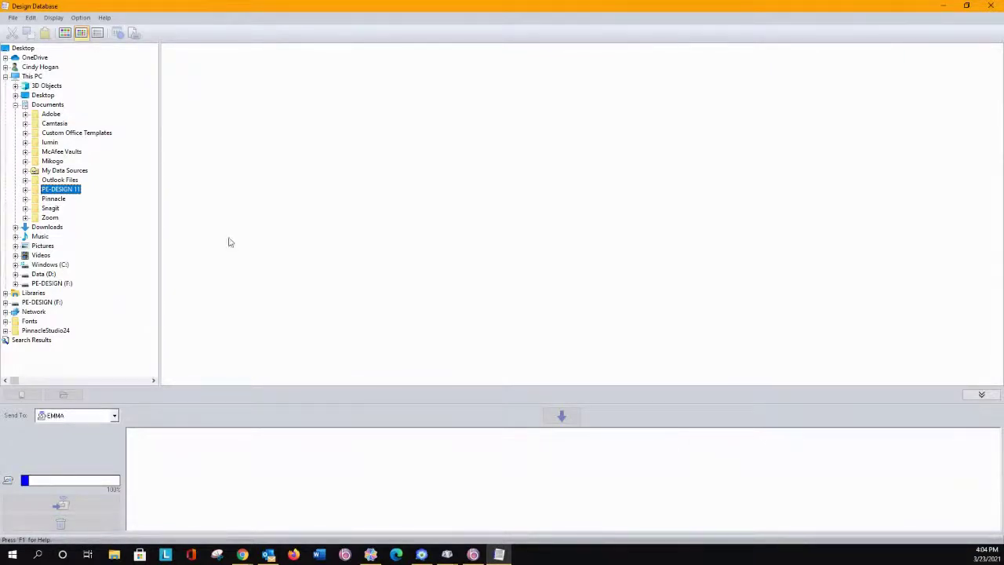
Change the send destination to the [E:] USB Media drive
left_click(114, 416)
left_click(114, 417)
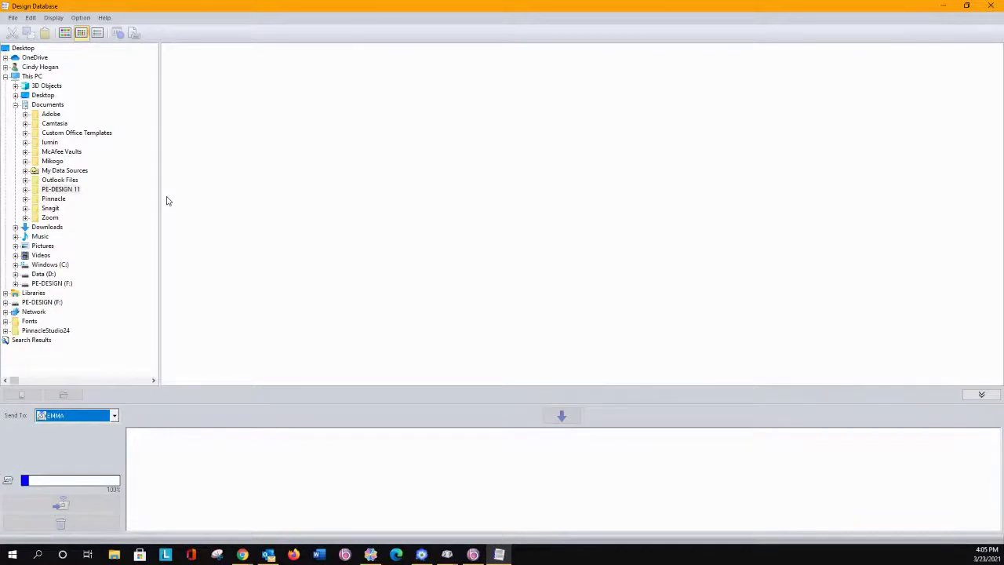
key("Tab")
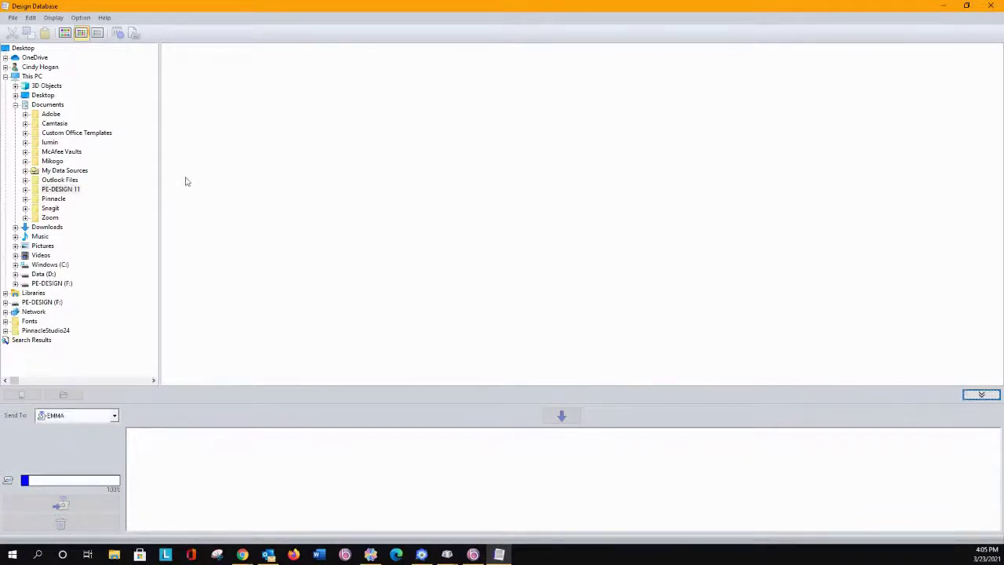
left_click(114, 416)
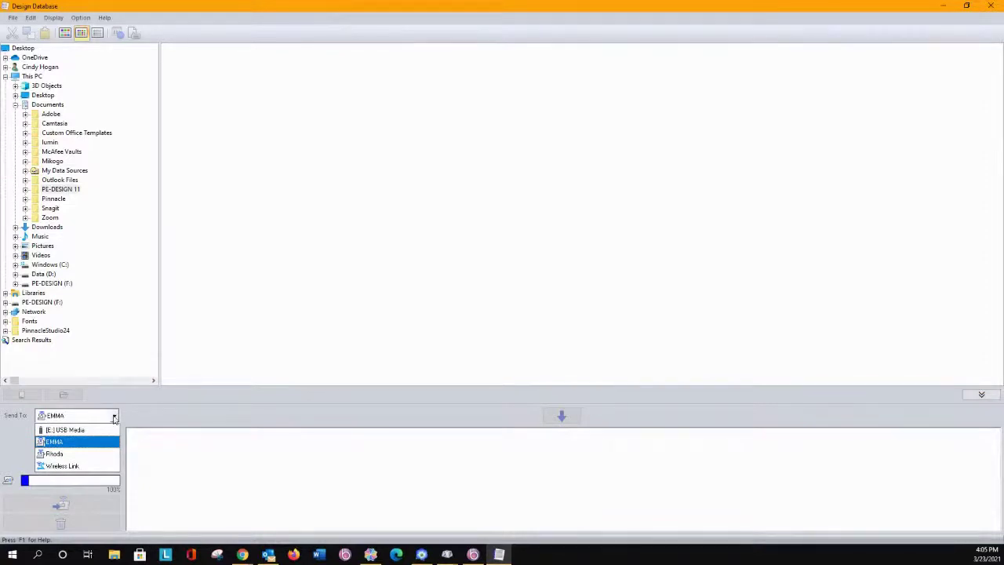
left_click(85, 431)
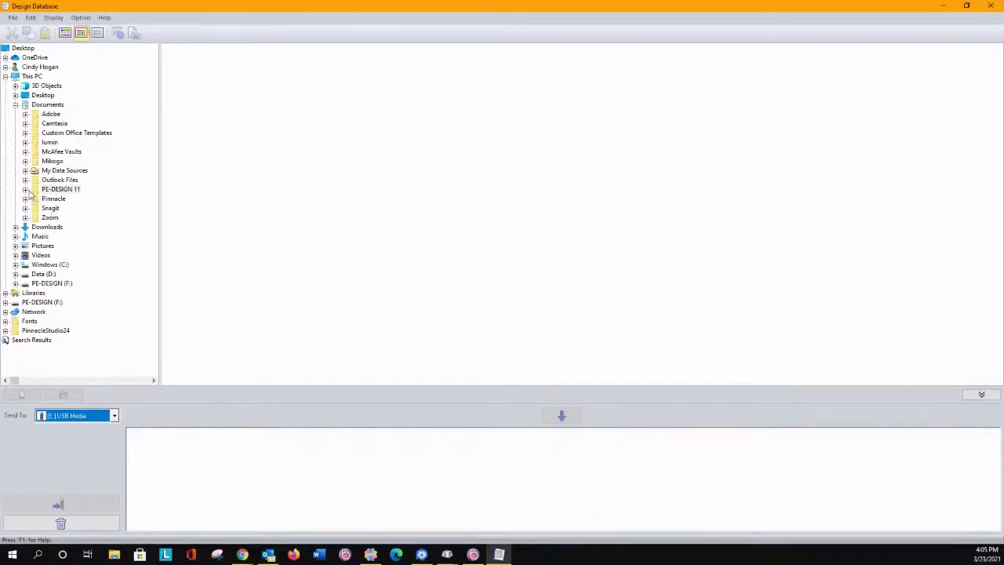
Expand the folder tree to C:, Program Files (x86), Brother, PE-DESIGN 11, Library, Design Library
left_click(15, 266)
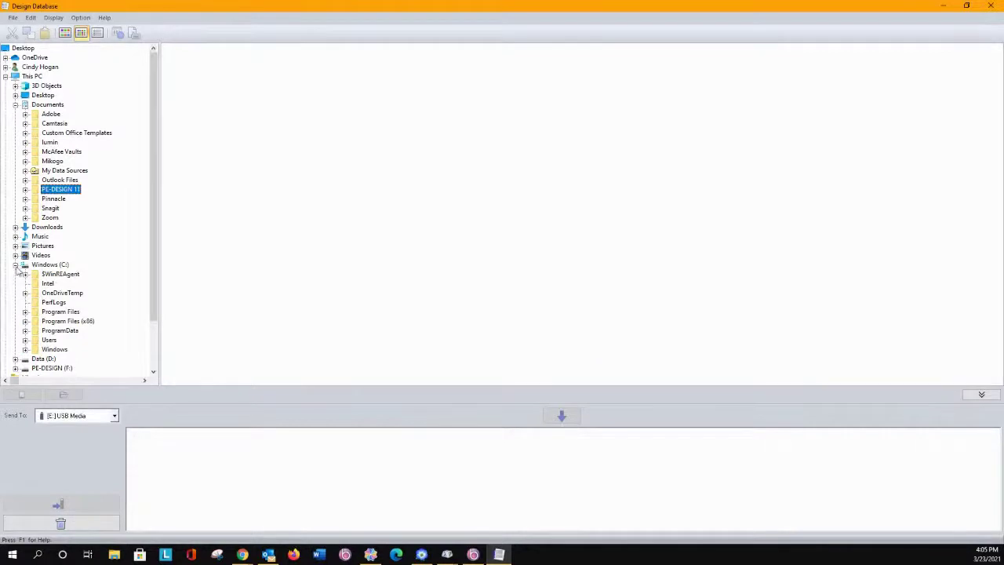
left_click(25, 322)
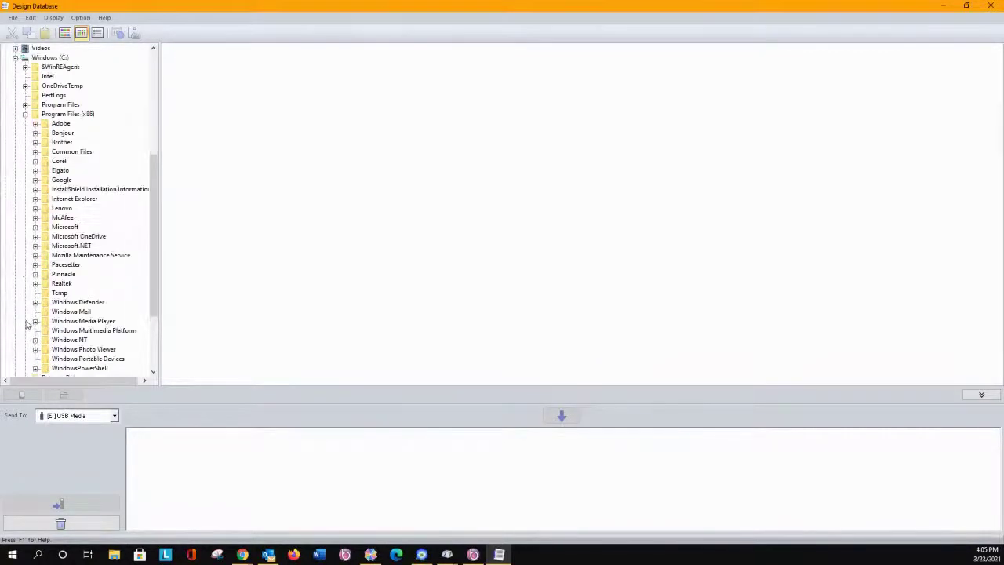
left_click(36, 143)
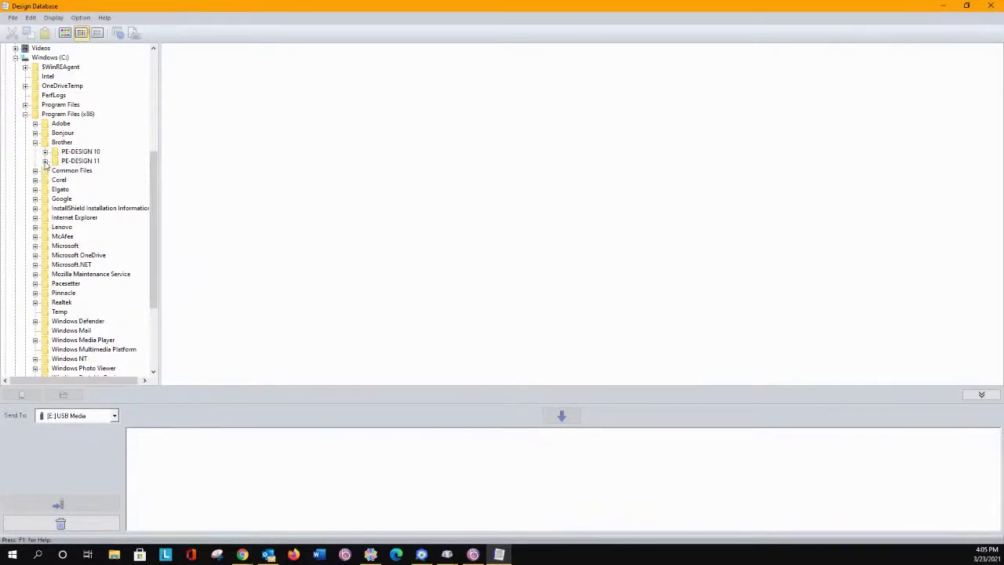
left_click(45, 161)
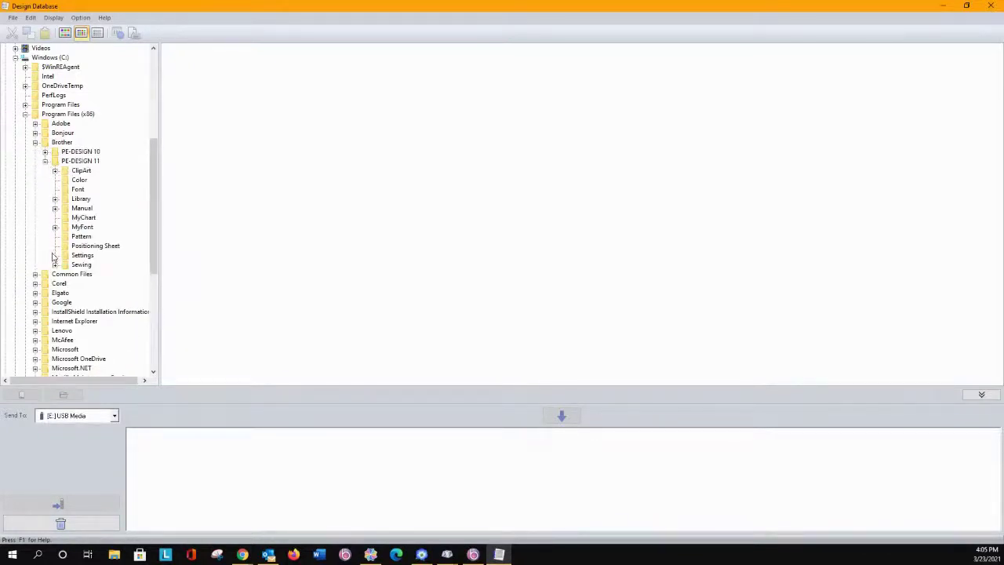
left_click(55, 199)
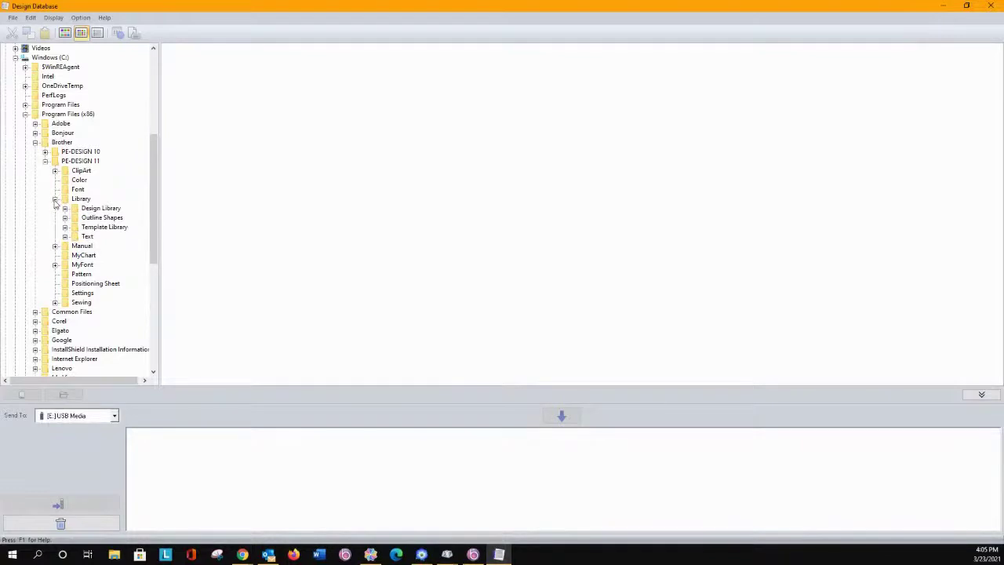
left_click(65, 208)
Browse the Animals, Aquatic, Birds and Borders & Banners designs, ending with the Button Hole L folder displayed
left_click(110, 180)
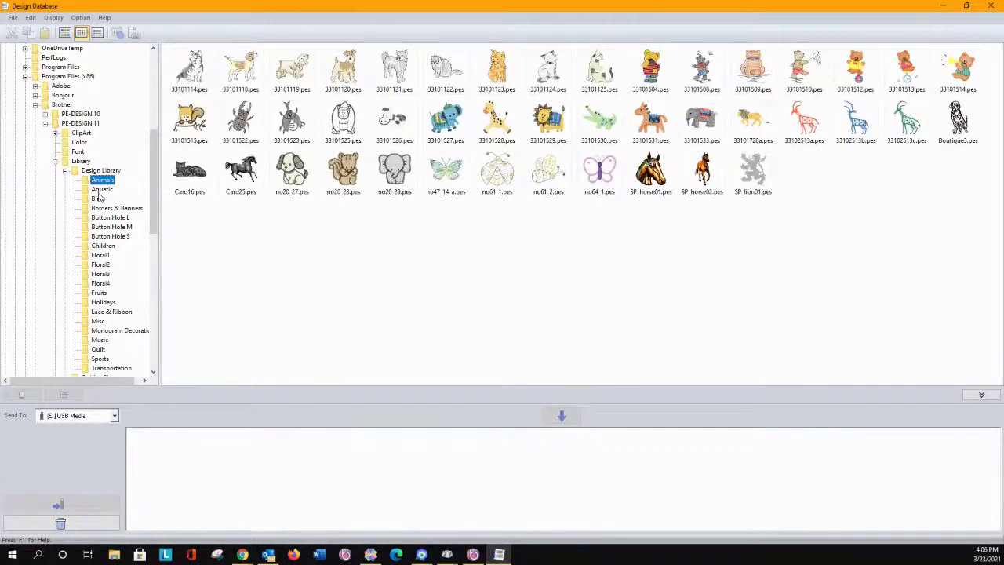
left_click(100, 191)
left_click(98, 199)
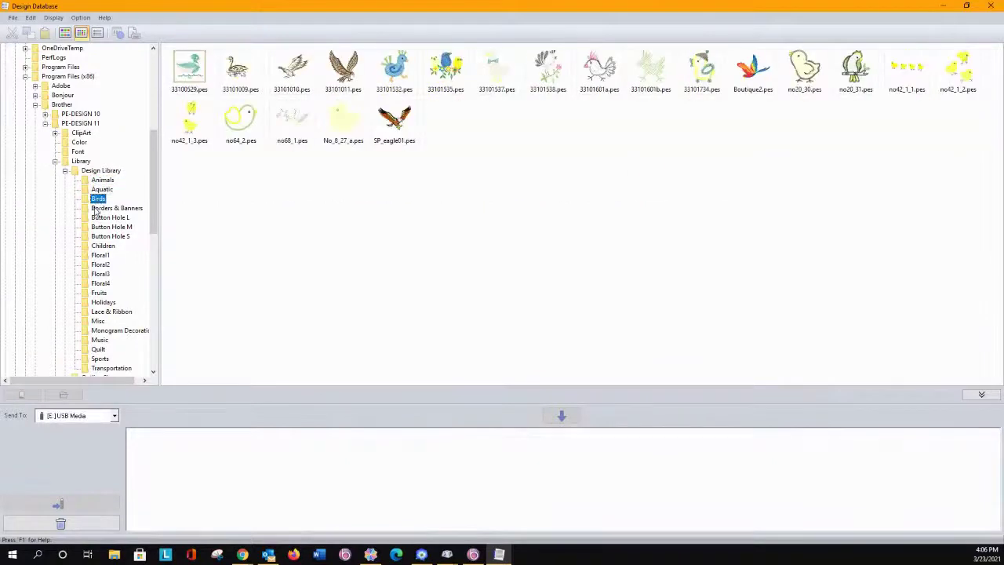
left_click(95, 208)
left_click(93, 218)
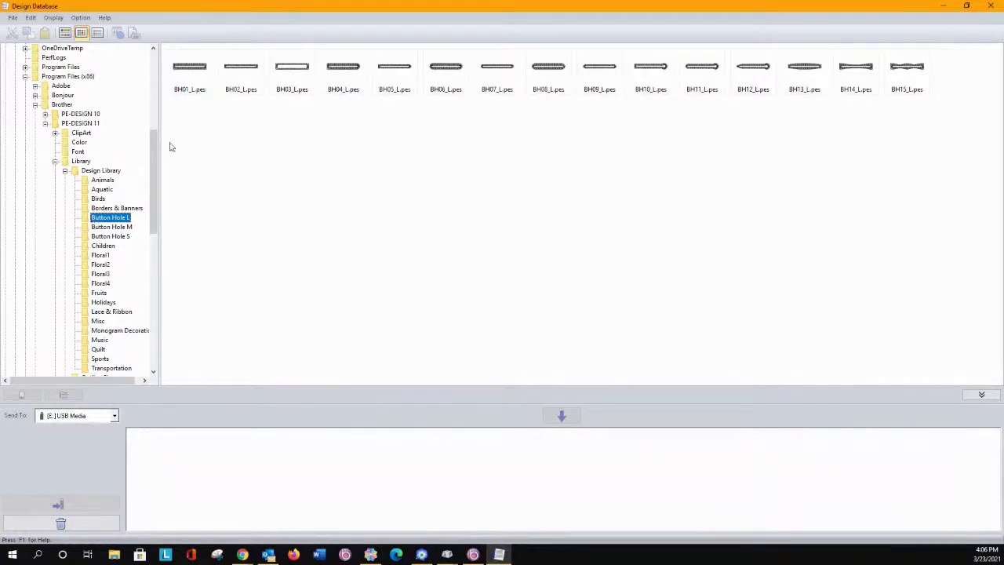
Review the format types offered for converting the BH02_L.pes buttonhole, and cancel the conversion
left_click_drag(154, 200, 161, 133)
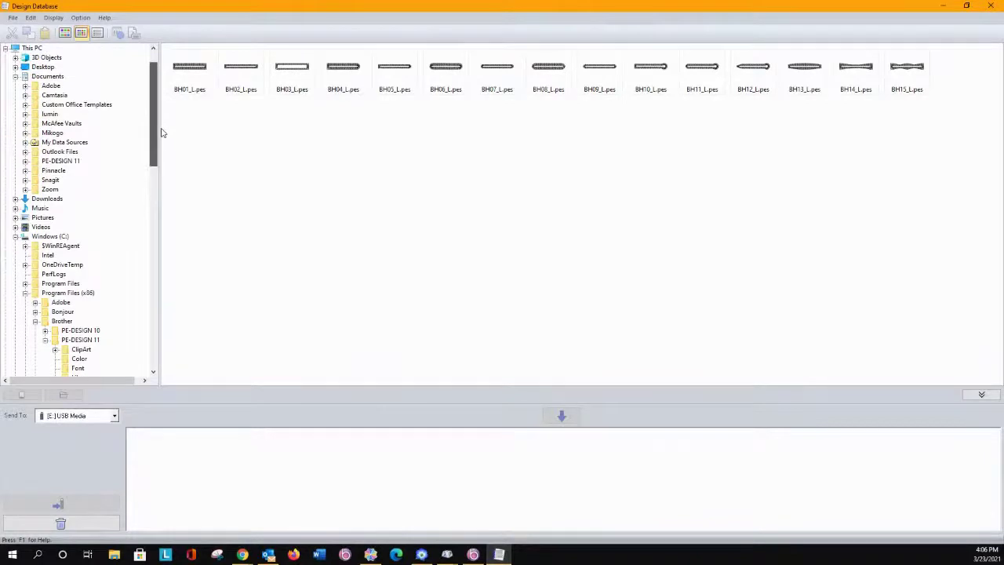
left_click(244, 76)
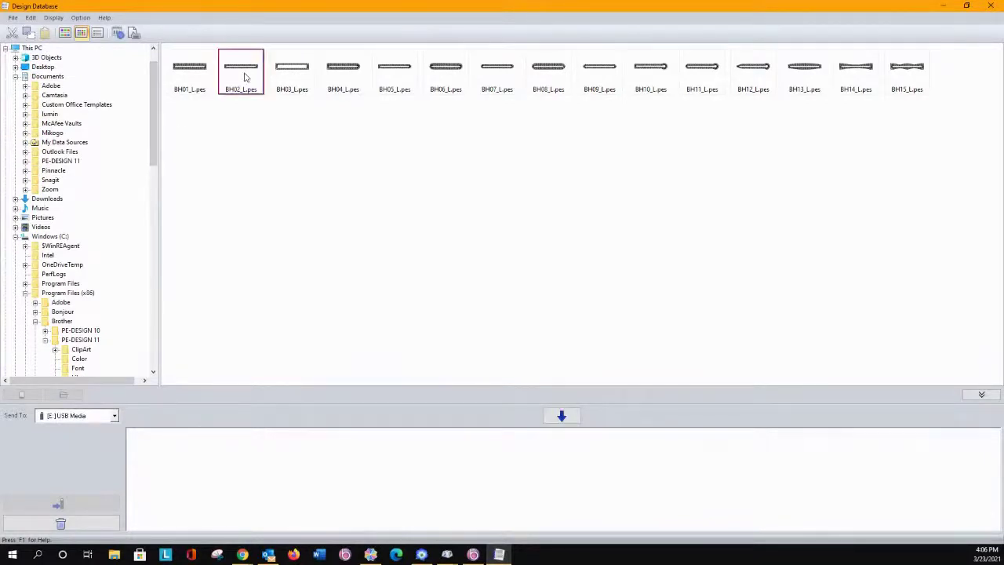
right_click(245, 76)
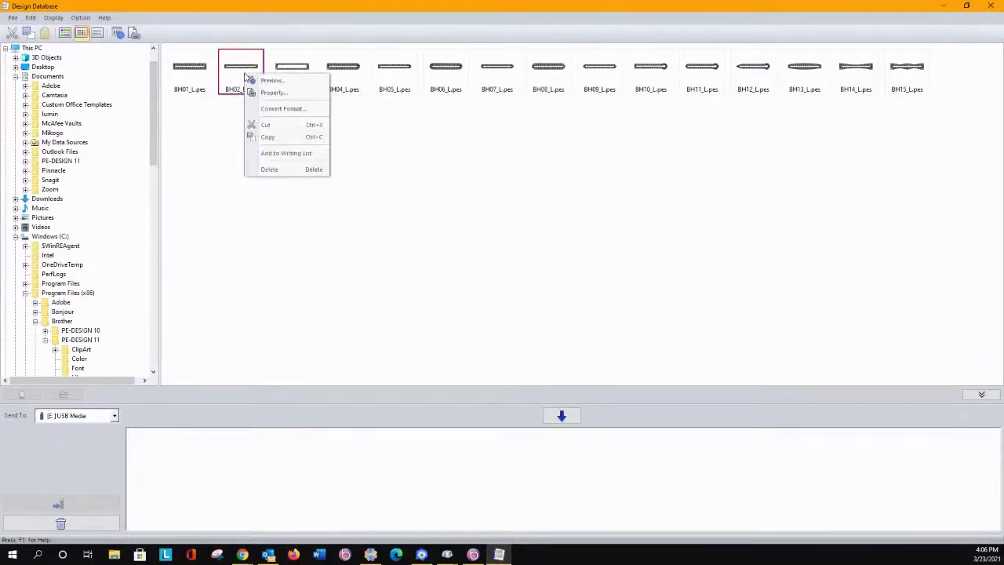
left_click(270, 110)
left_click(505, 241)
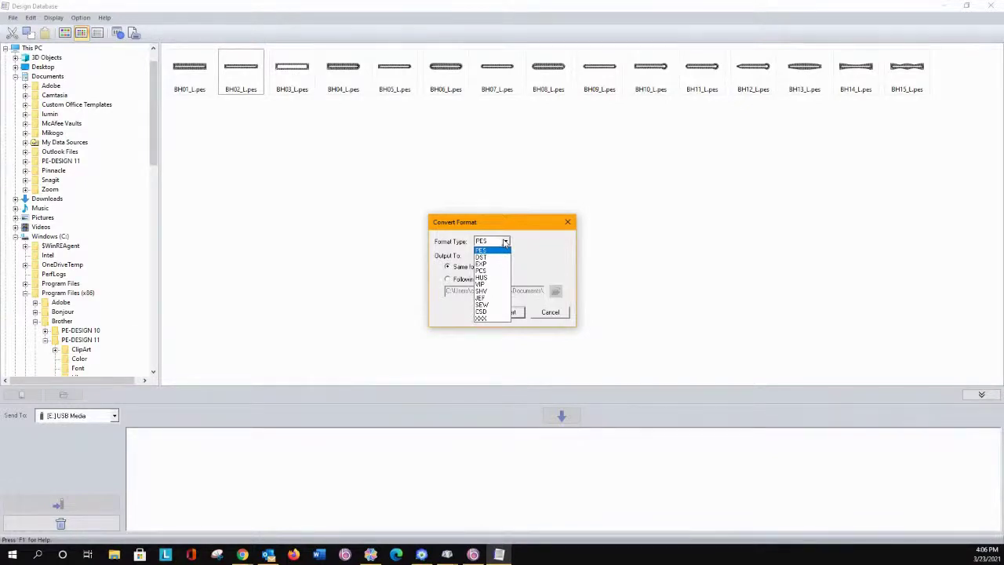
left_click(541, 243)
left_click(554, 318)
left_click(216, 154)
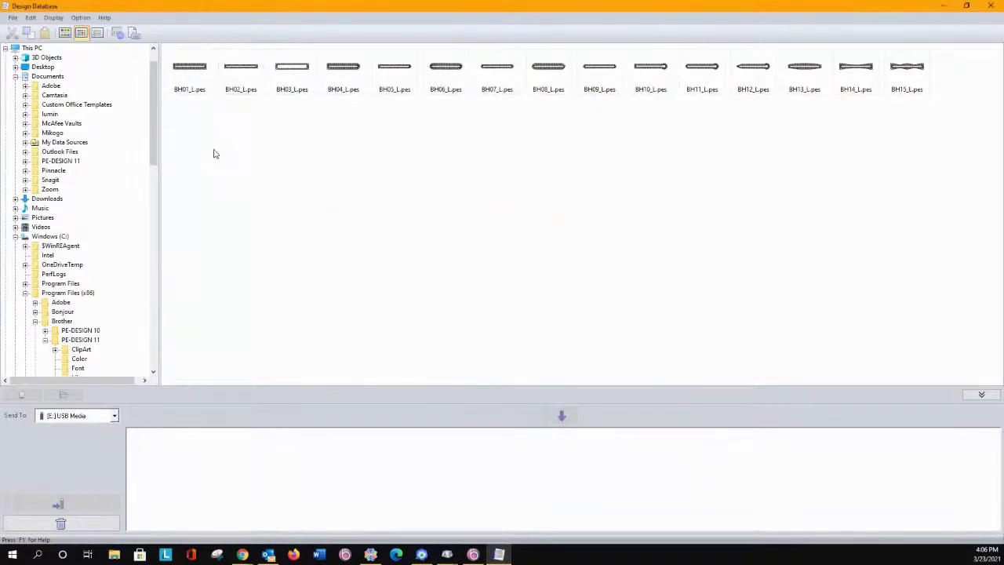
Select all buttonhole designs from BH01_L.pes to BH15_L.pes and set their conversion format to PCS
left_click(184, 71)
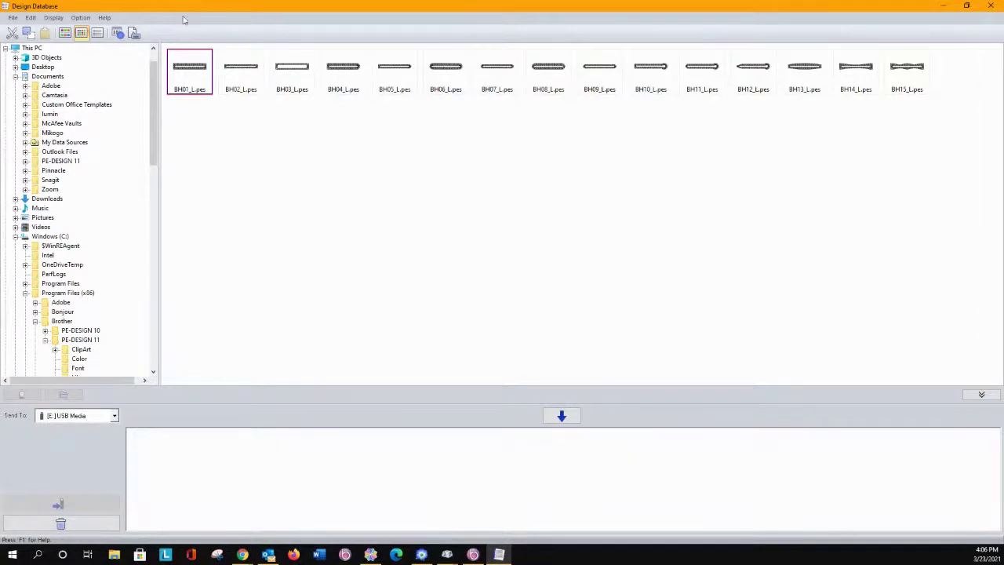
left_click(910, 75, "shift")
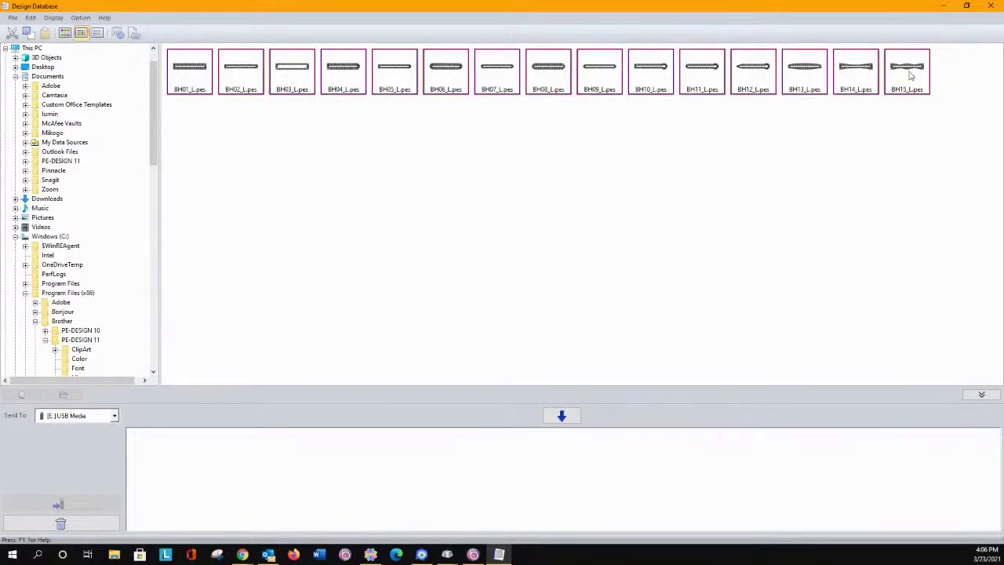
right_click(545, 81)
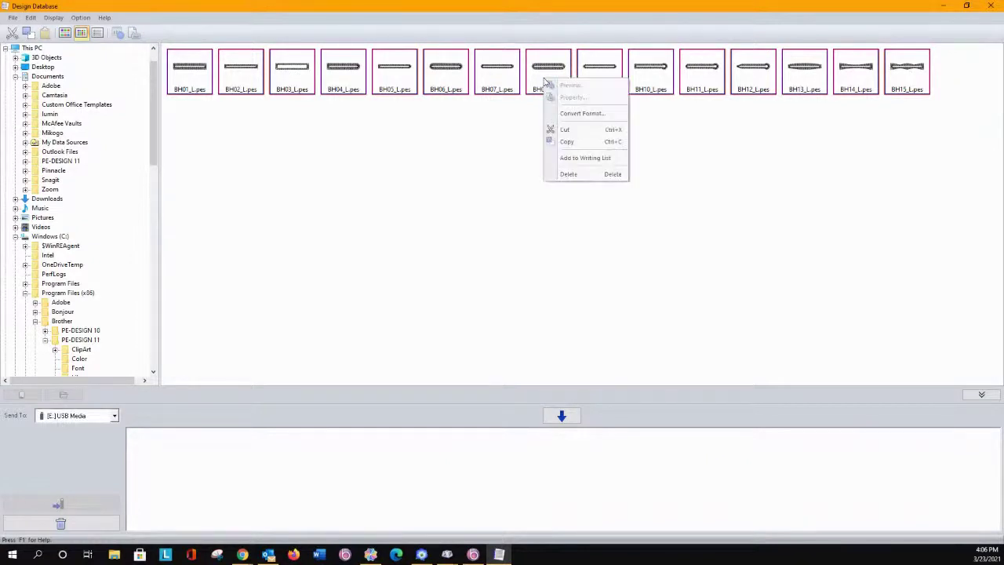
left_click(567, 118)
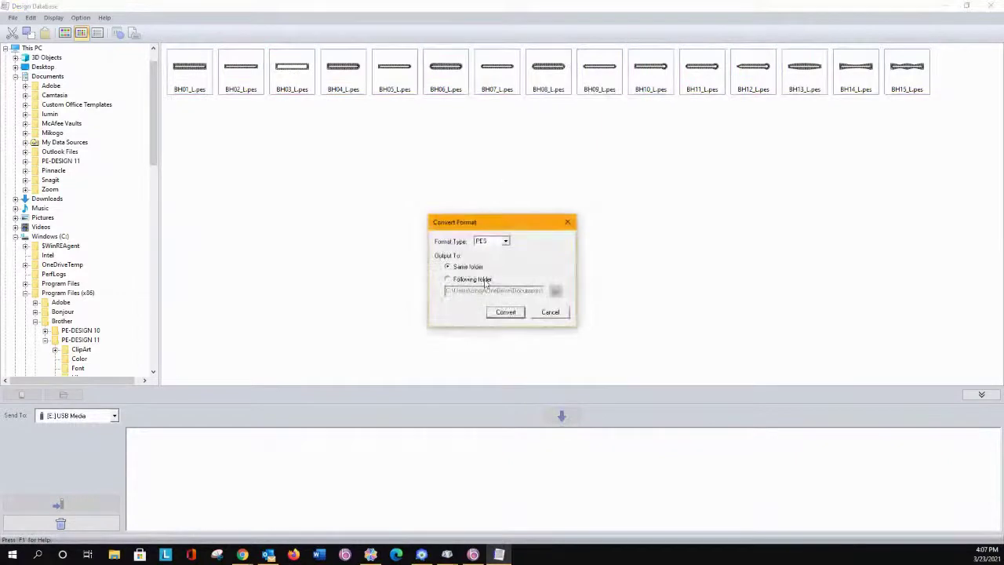
left_click(507, 242)
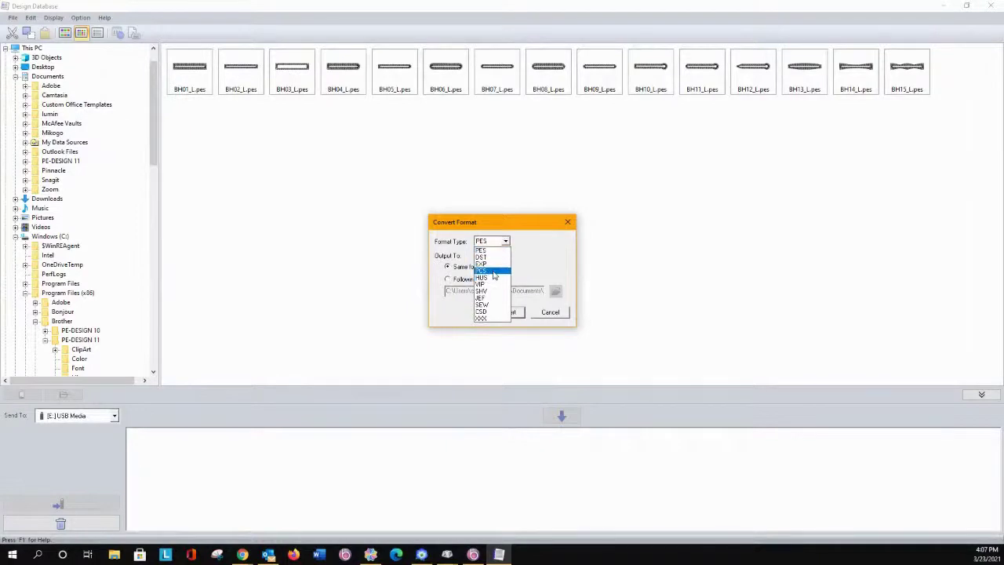
left_click(487, 270)
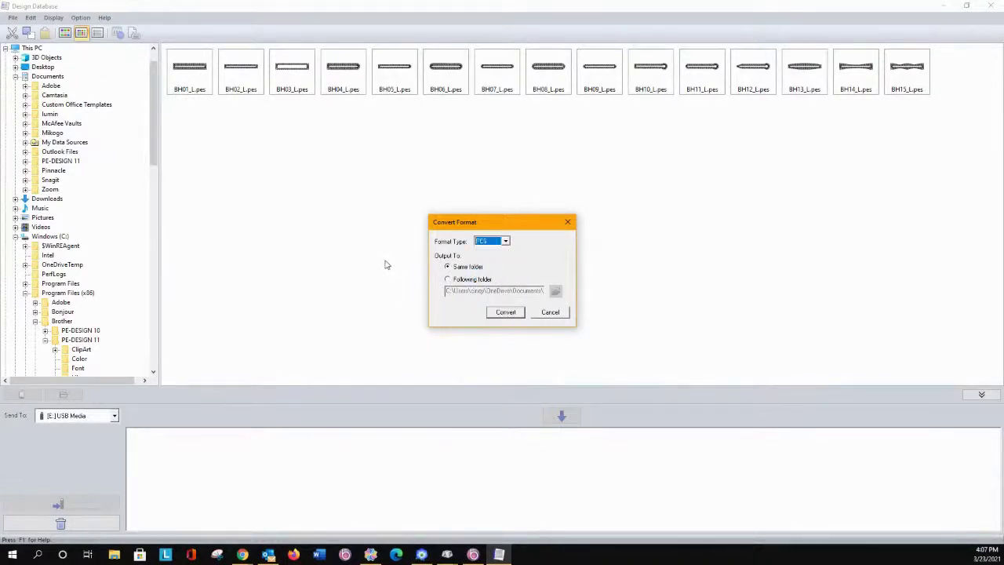
Set the conversion output to a specified folder and select Button Hole L under PE-DESIGN 11, Library, Design Library as its location
left_click(448, 280)
left_click(555, 291)
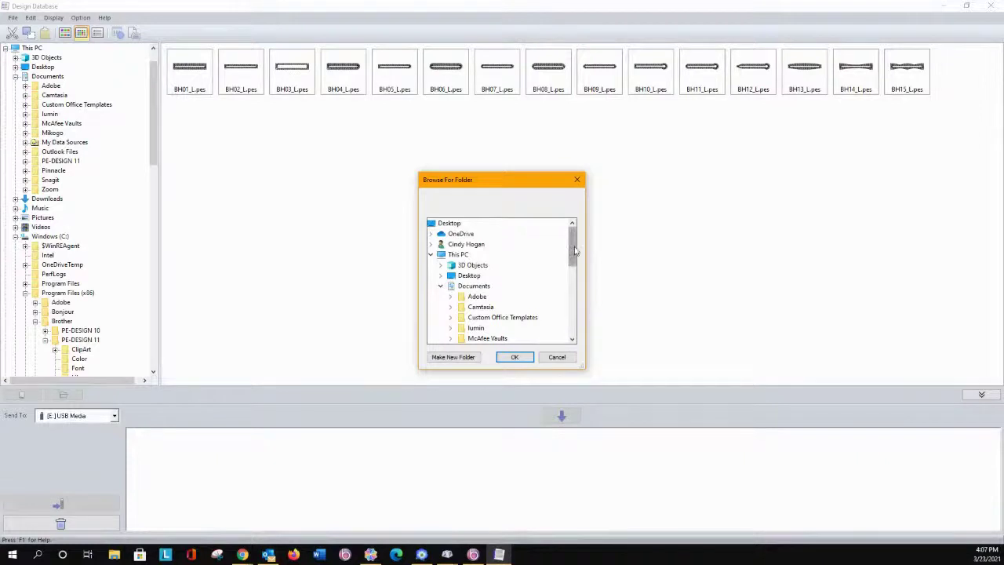
left_click_drag(573, 255, 587, 299)
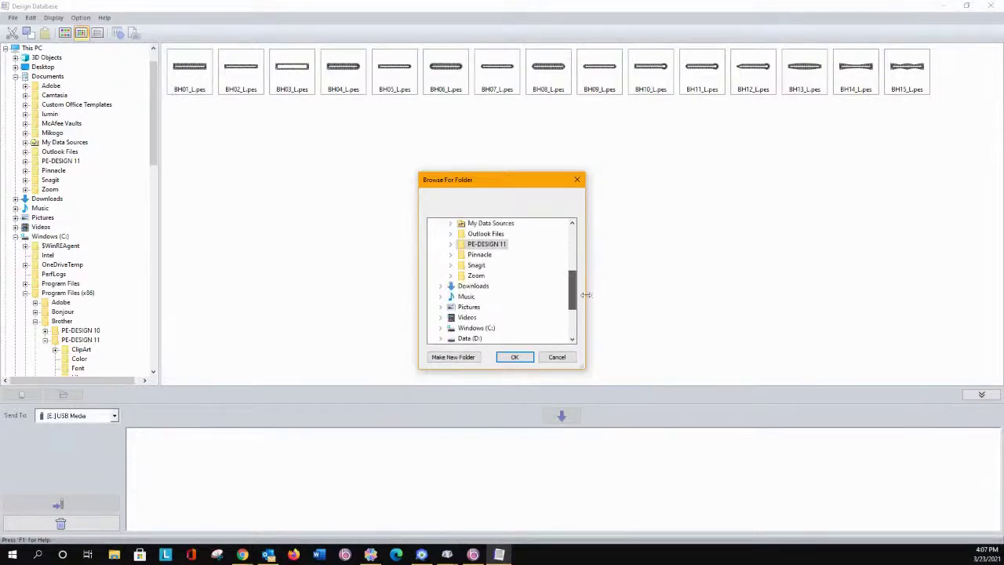
left_click(441, 328)
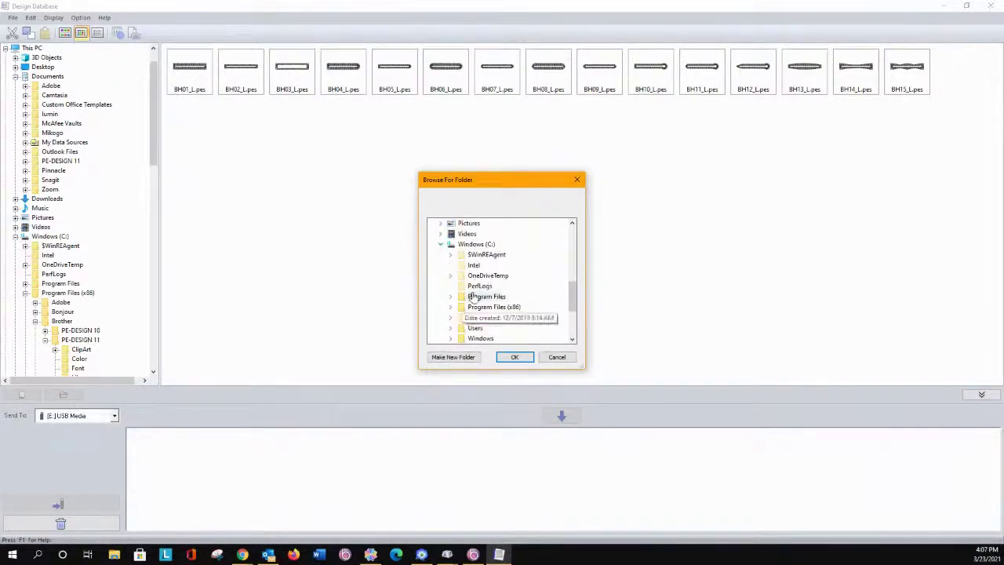
scroll(479, 297, "down", 3)
scroll(483, 291, "up", 3)
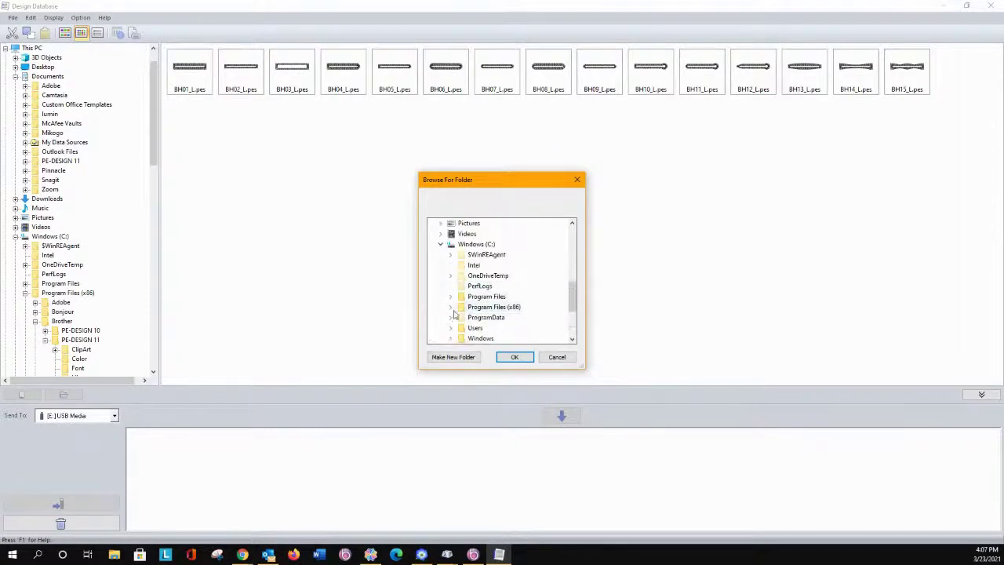
left_click(452, 310)
left_click(460, 254)
left_click(471, 276)
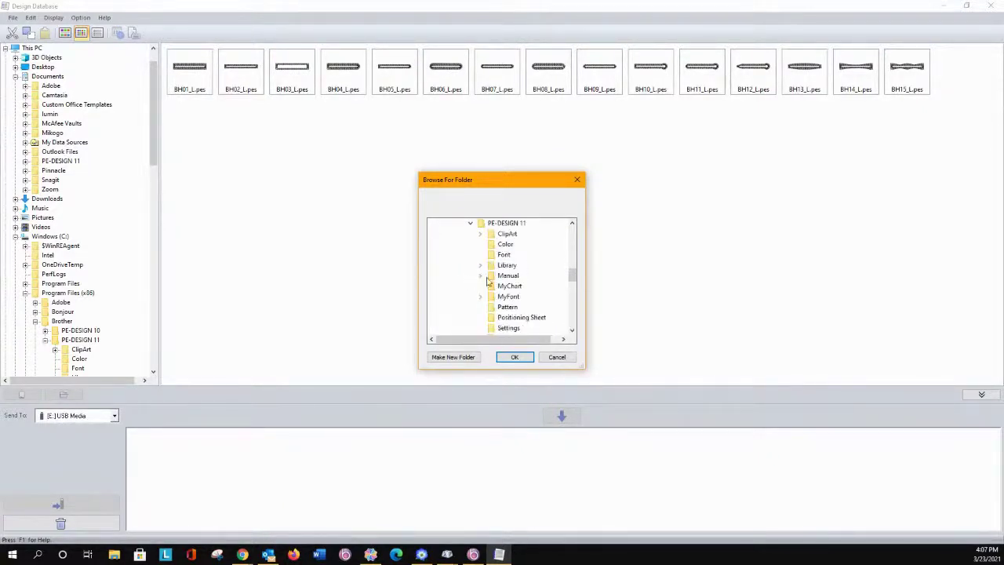
left_click(480, 266)
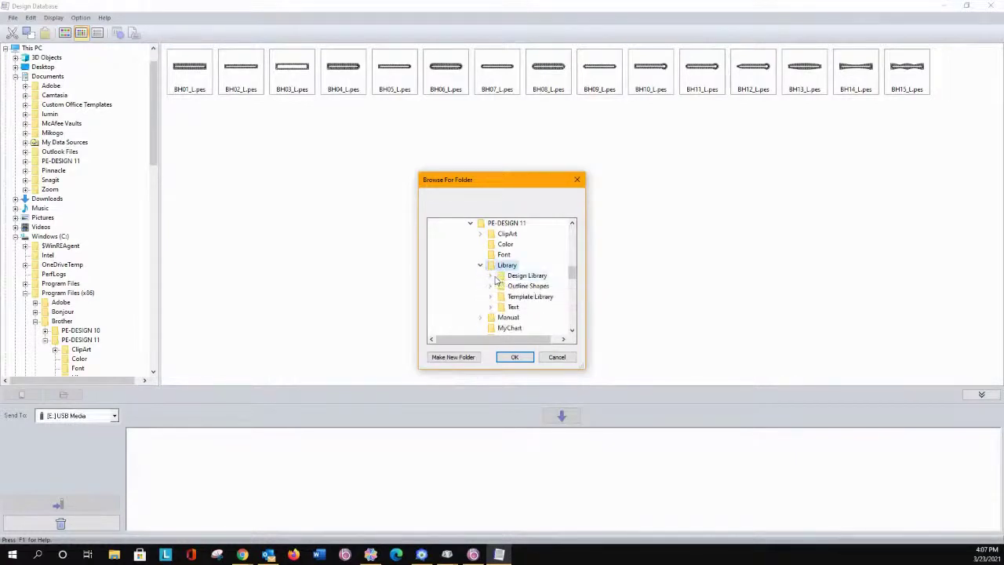
left_click(491, 276)
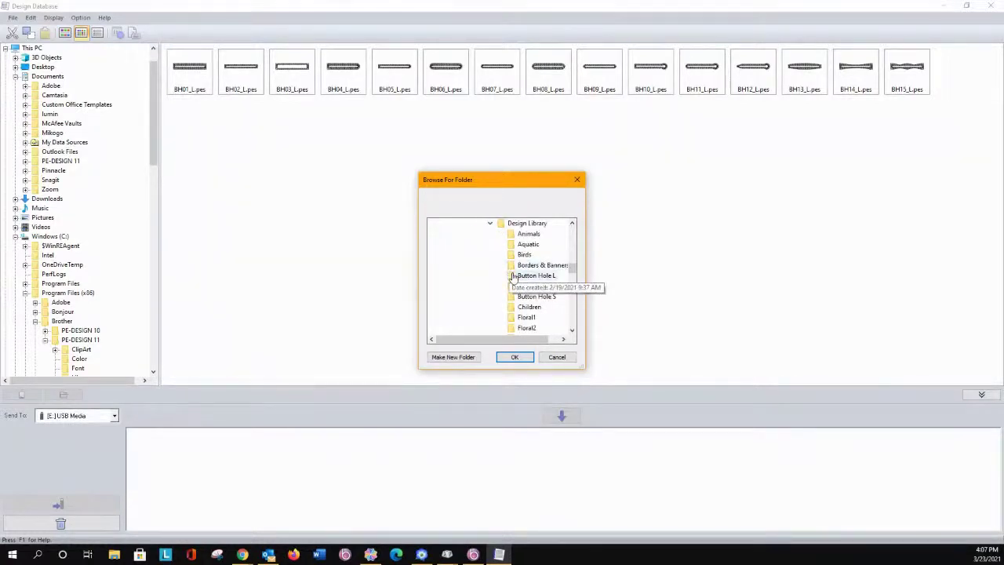
left_click(512, 277)
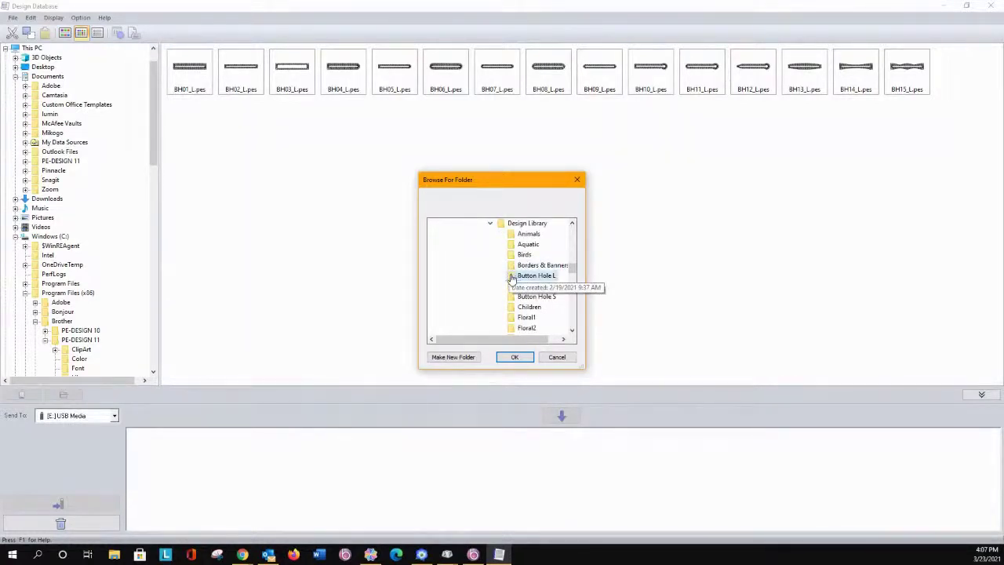
Create a "Converted designs" folder inside Button Hole L and convert the selected buttonholes into it
left_click(447, 358)
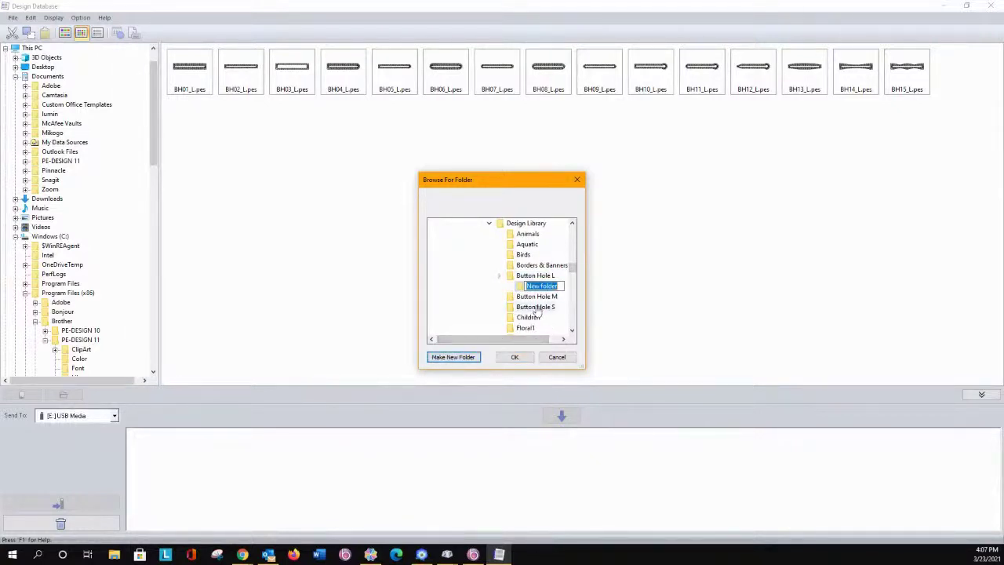
type("Conver")
type("ted desig")
type("ns")
key("Return")
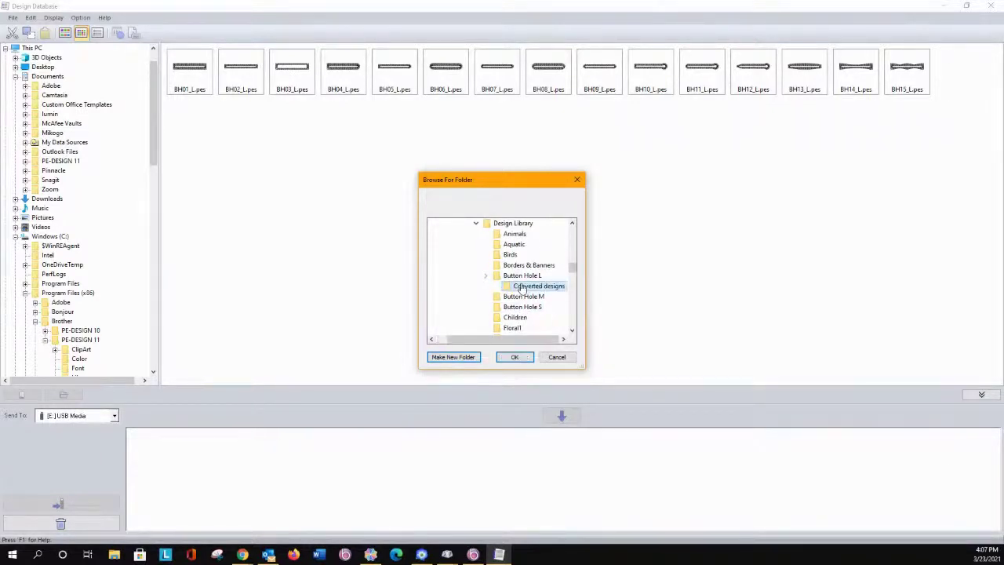
left_click(516, 357)
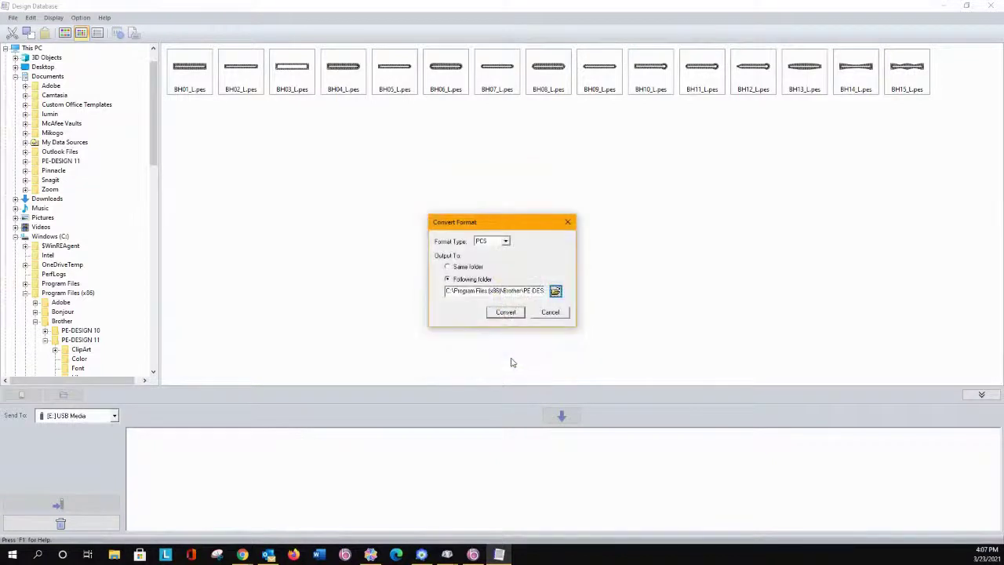
left_click(506, 312)
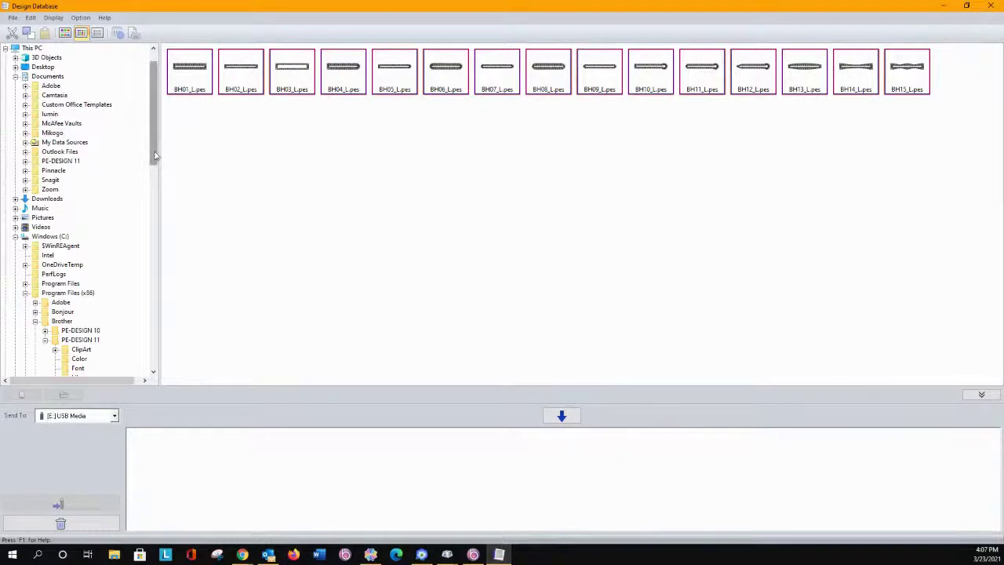
Refresh the folder tree and display the contents of the Converted designs folder under Button Hole L
scroll(151, 169, "down", 2)
scroll(151, 170, "down", 4)
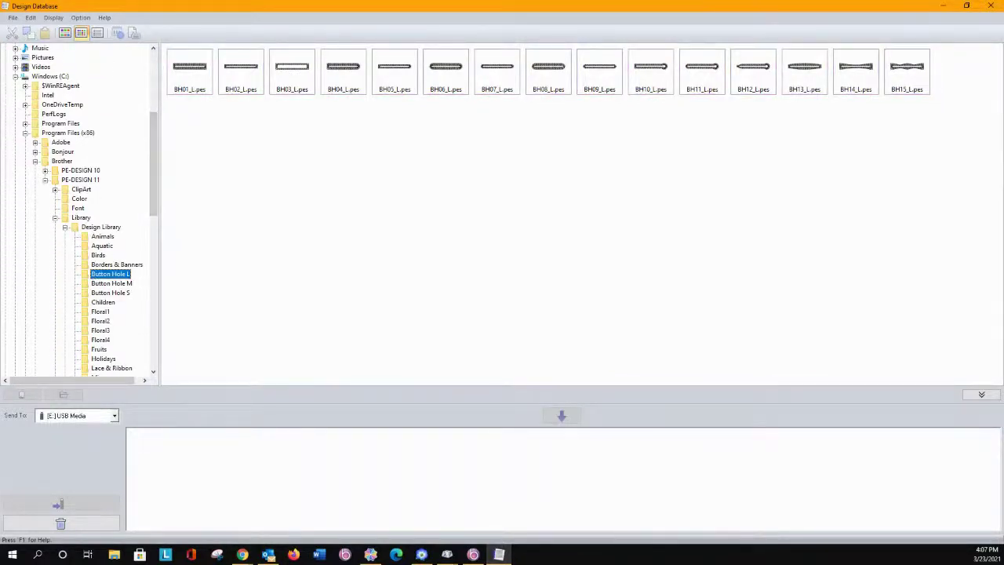
left_click(58, 19)
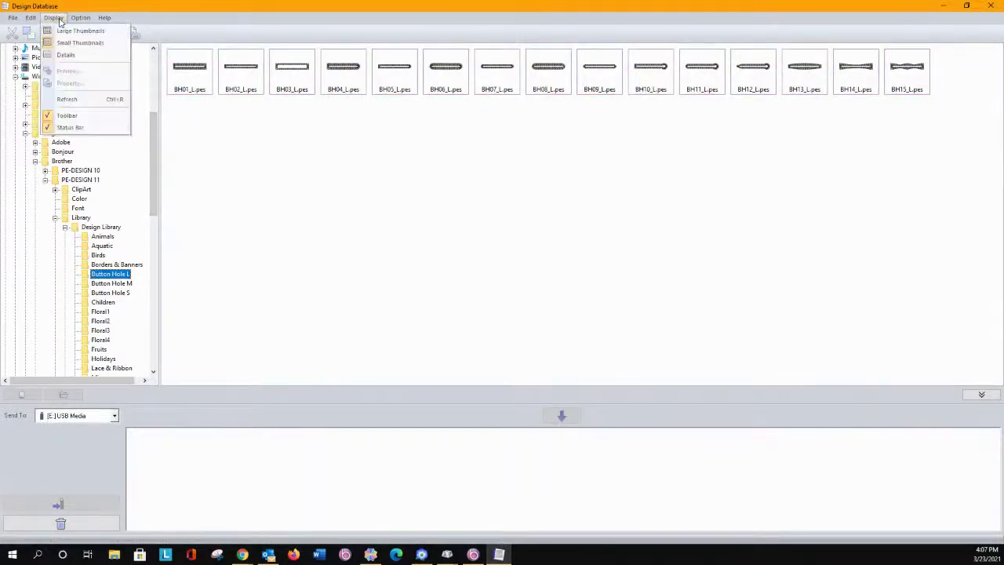
left_click(68, 99)
left_click(76, 218)
left_click(105, 228)
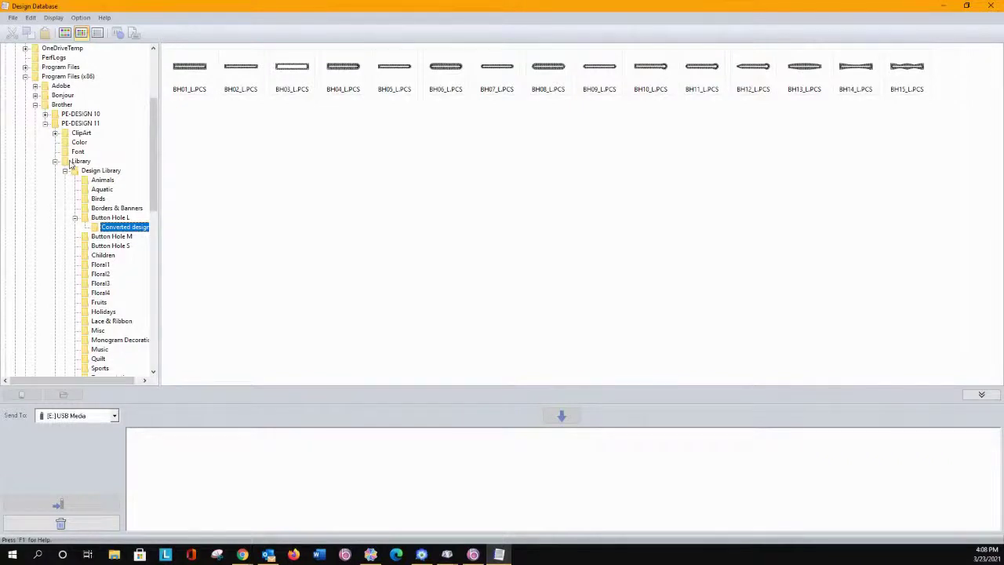
Create a new folder named "My Designs" directly on the Windows (C:) drive
left_click_drag(155, 116, 155, 69)
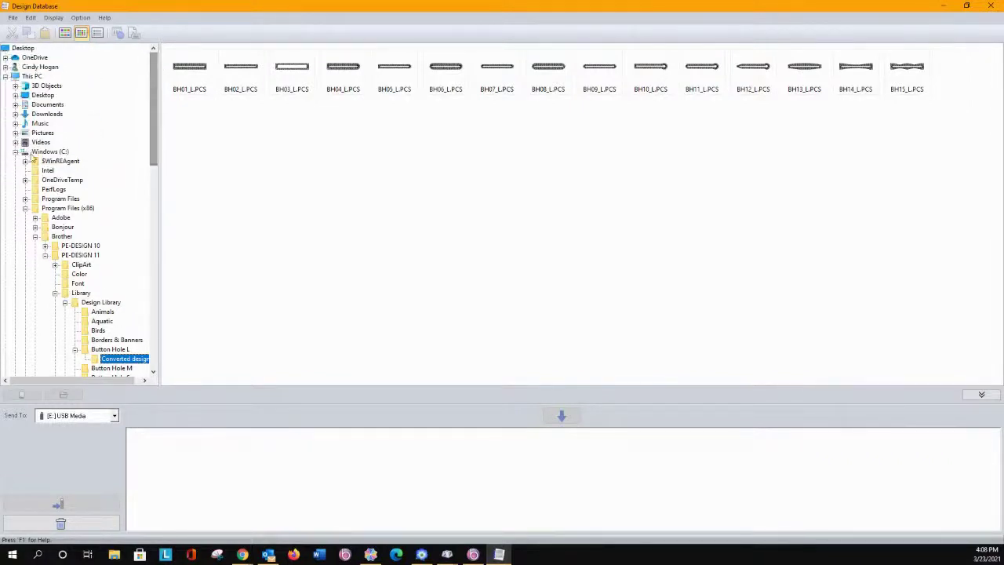
left_click(37, 151)
right_click(51, 150)
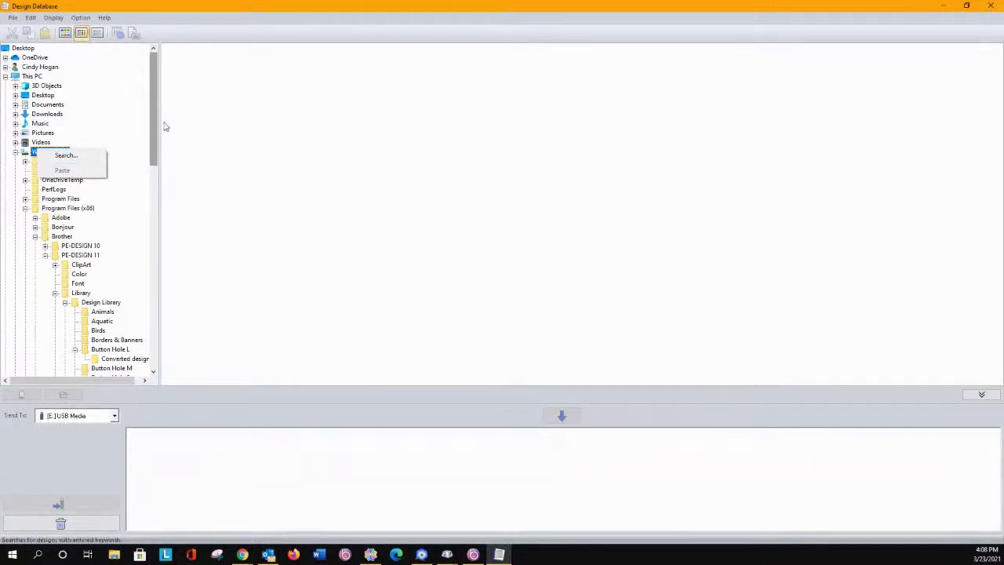
left_click(13, 18)
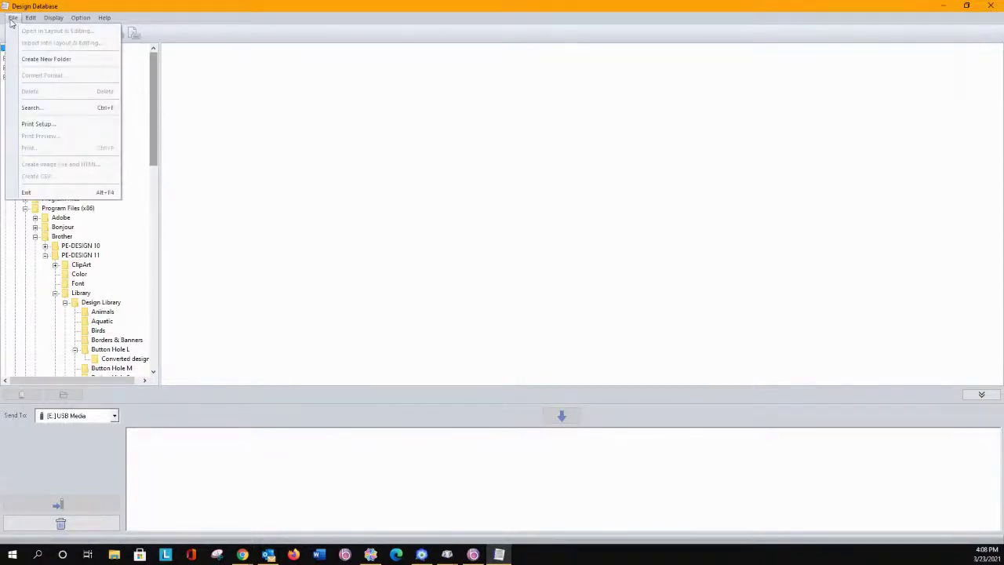
left_click(43, 60)
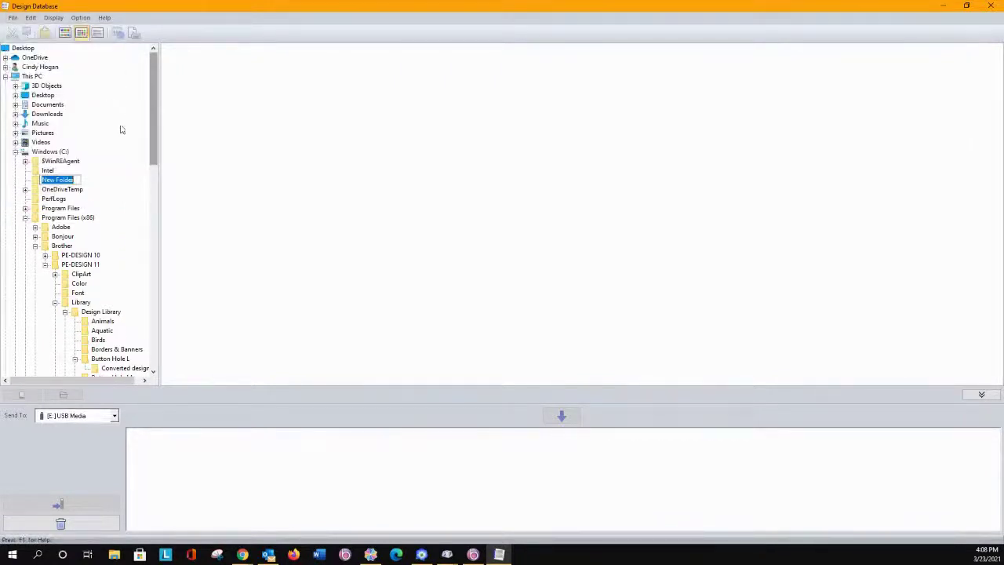
type("My Designs")
left_click(467, 221)
left_click(66, 182)
right_click(66, 183)
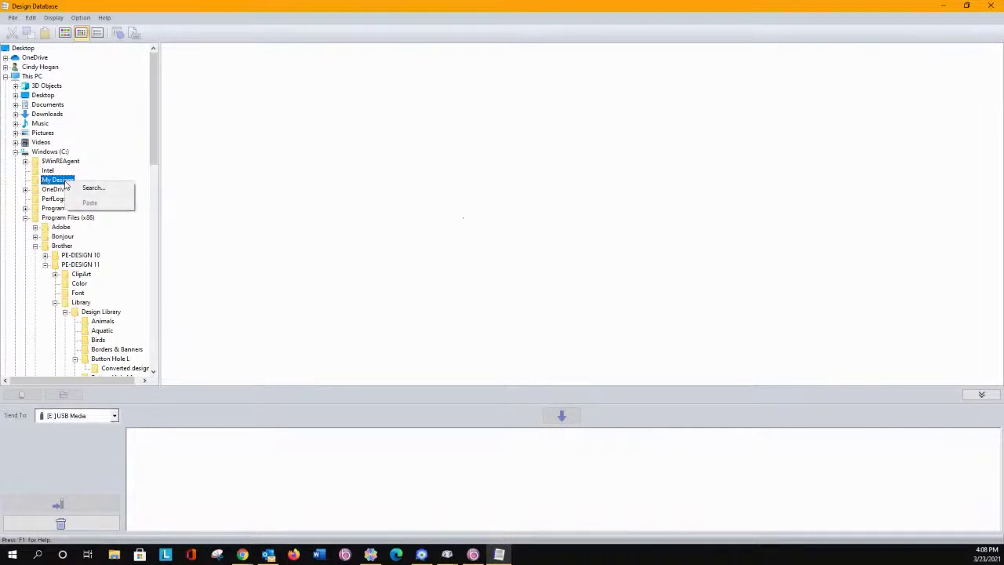
left_click(185, 203)
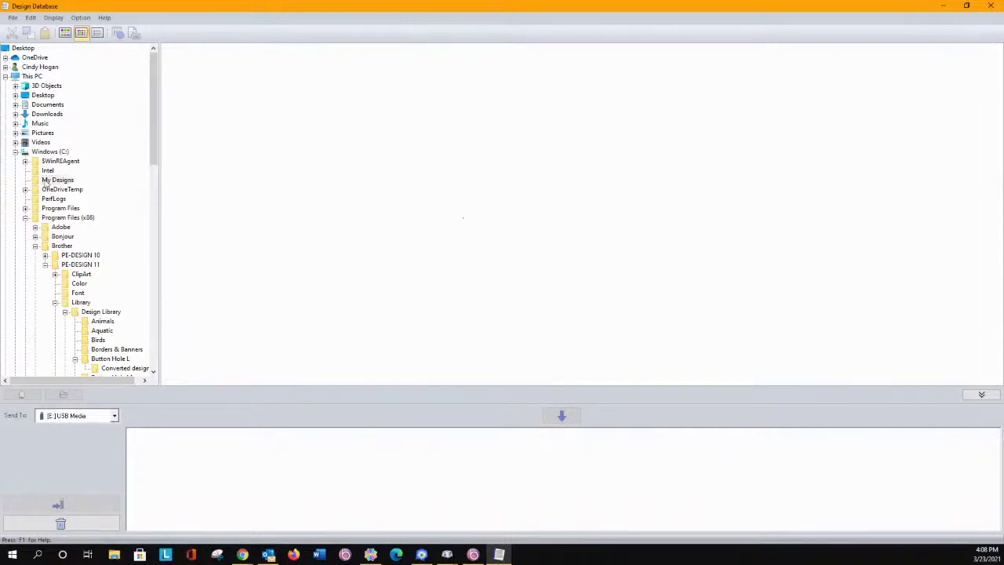
Move all PCS buttonholes, BH01_L to BH15_L, from Converted designs to My Designs and check both folders
left_click(104, 370)
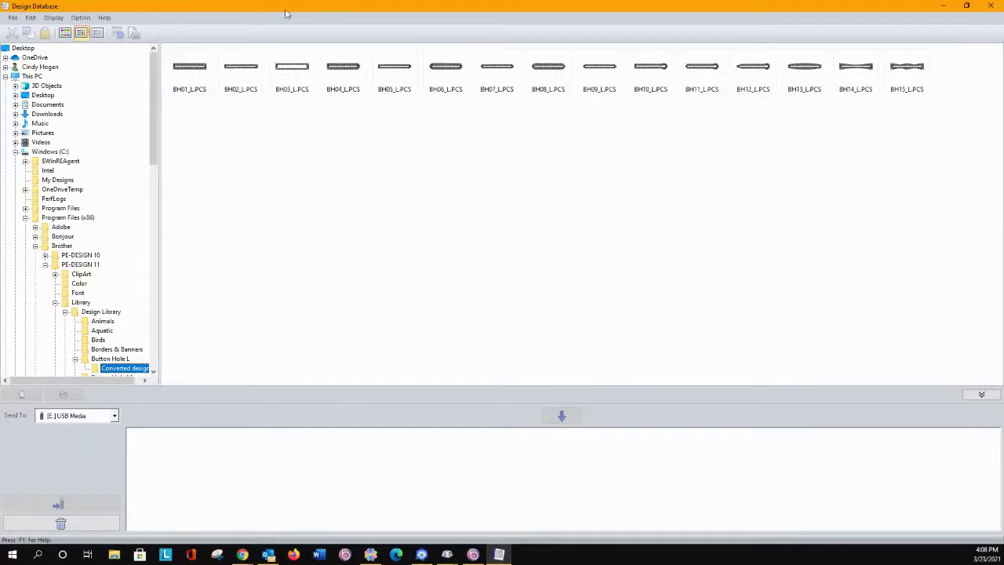
left_click(202, 70)
left_click(907, 70, "shift")
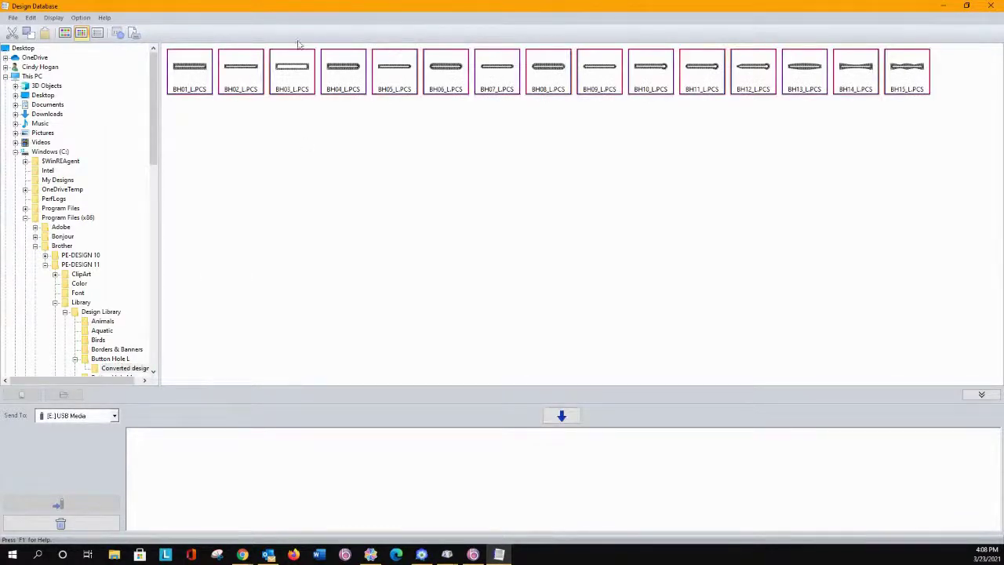
left_click_drag(208, 70, 72, 185)
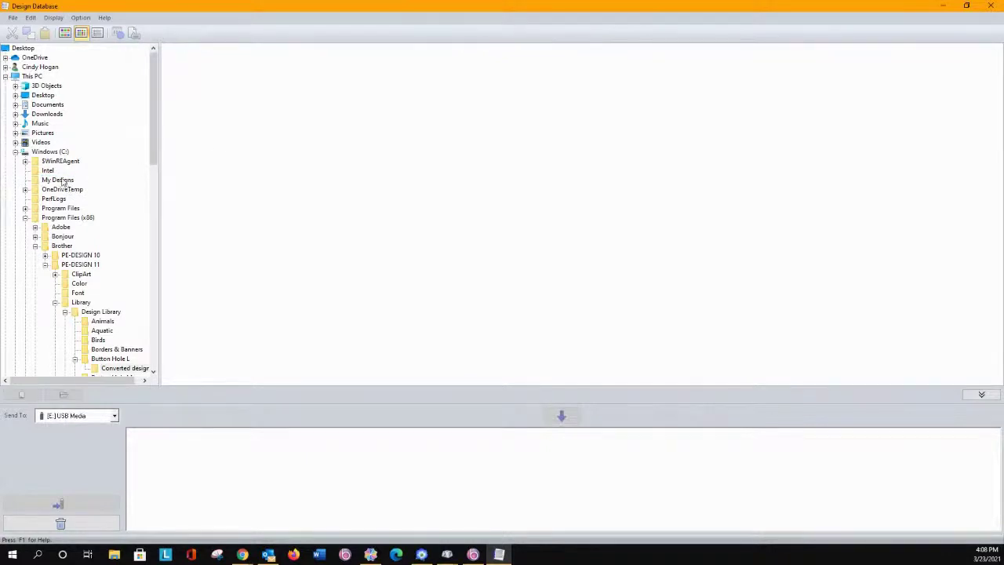
left_click(61, 180)
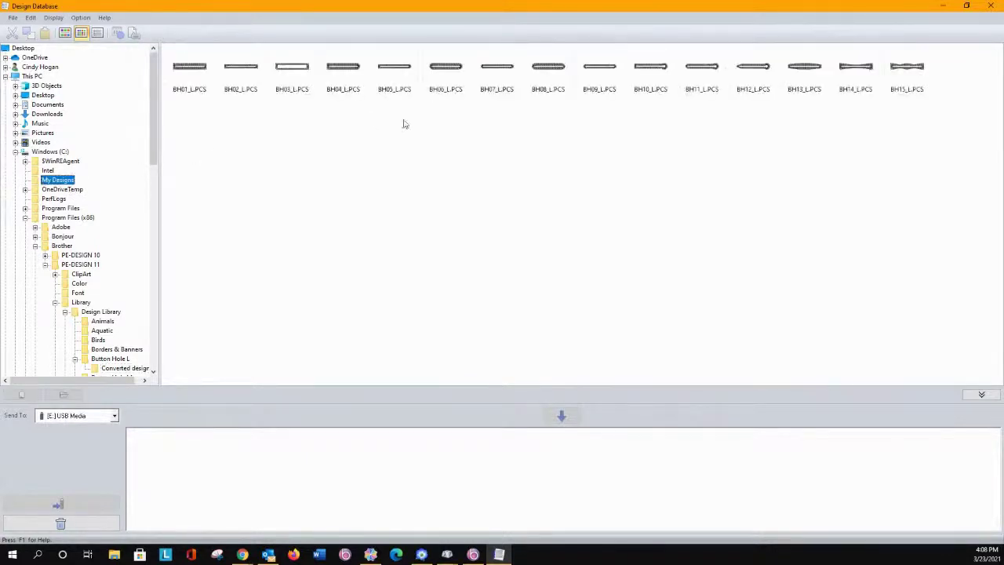
left_click(102, 369)
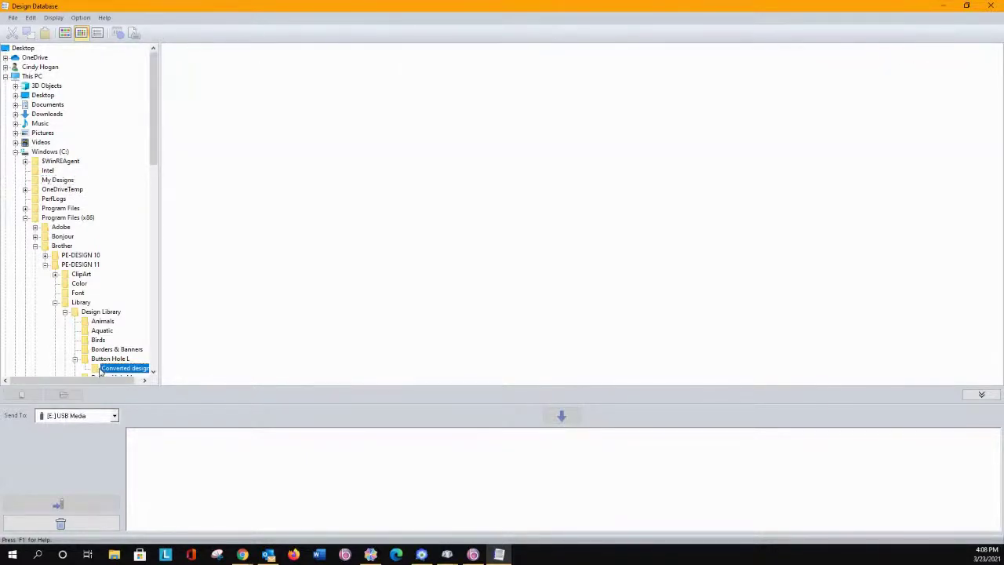
left_click(61, 180)
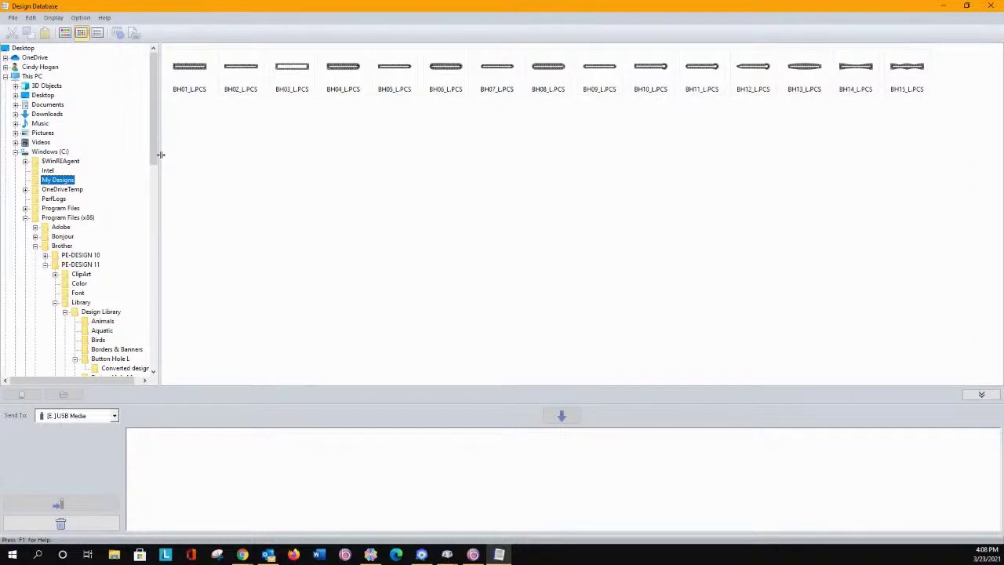
Search the Windows (C:) drive and its subfolders for designs using only the Color Changes condition
left_click(51, 153)
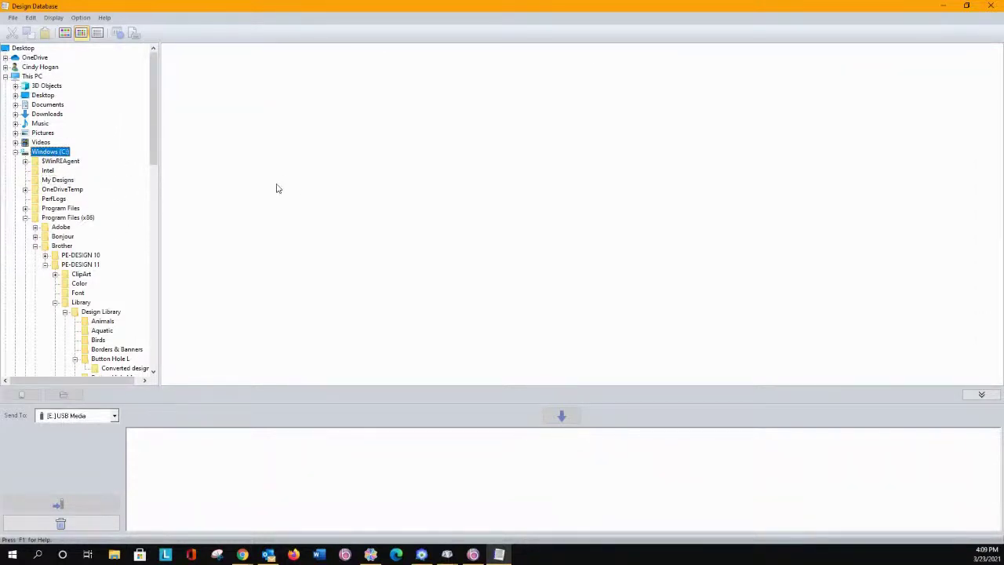
left_click(13, 19)
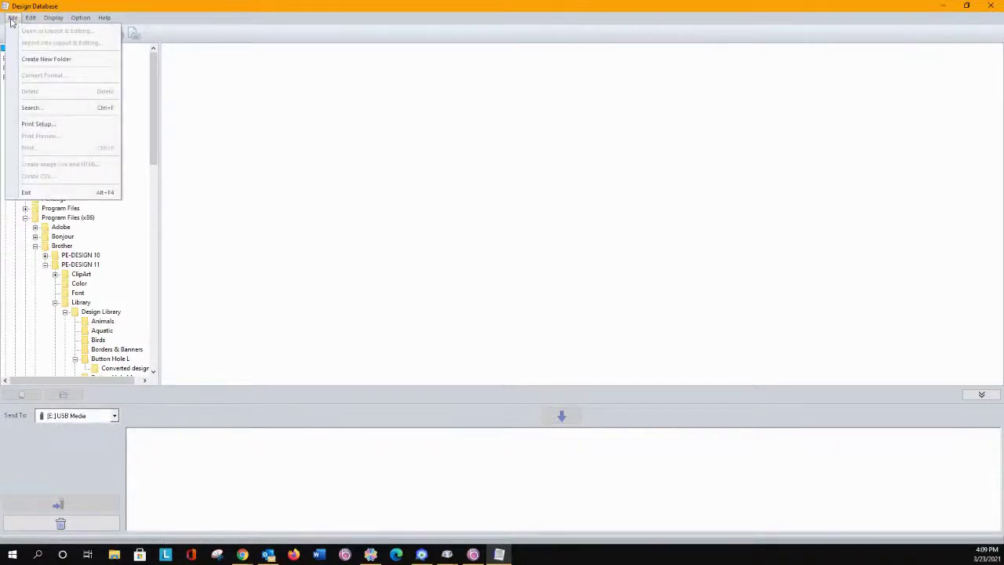
left_click(299, 127)
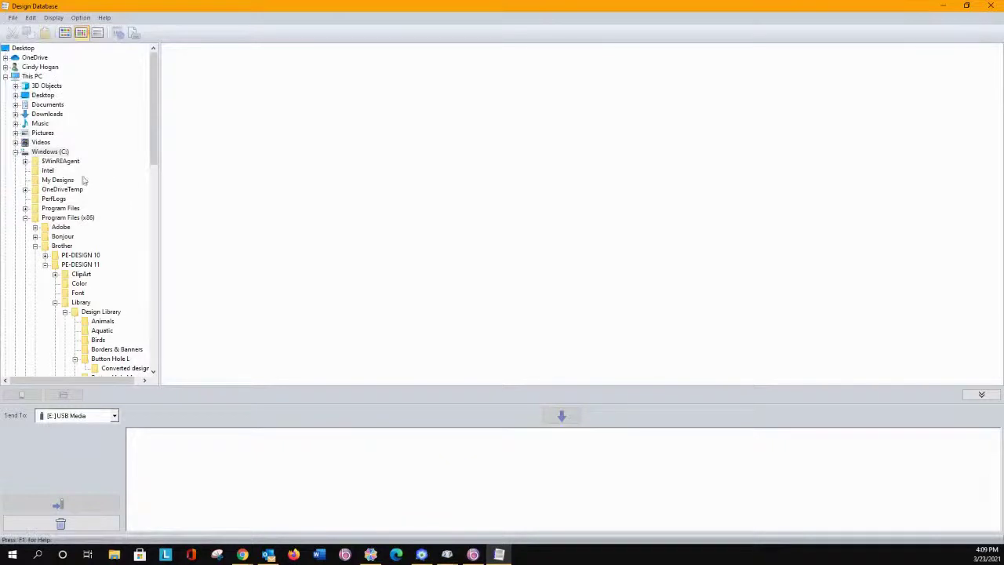
right_click(50, 153)
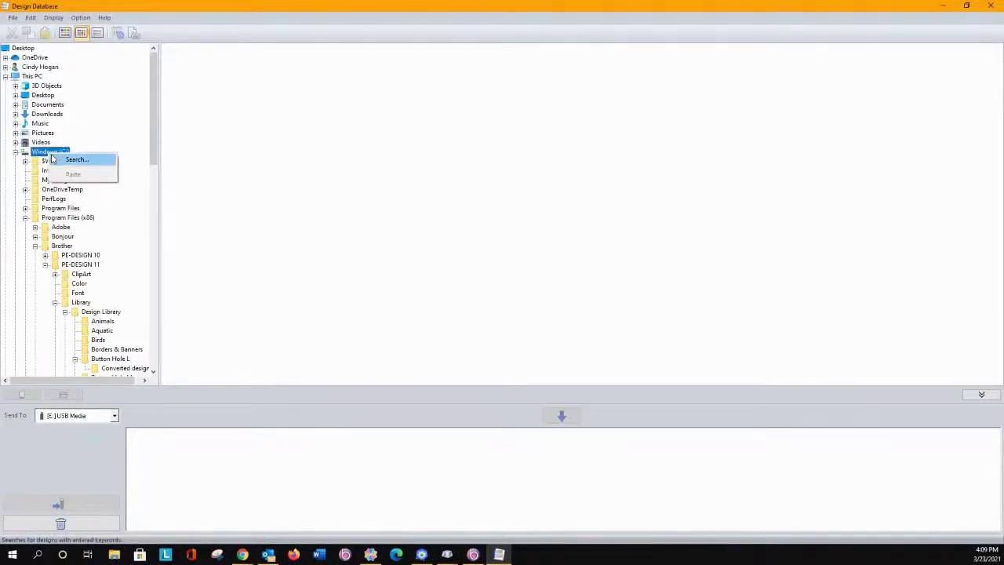
left_click(54, 159)
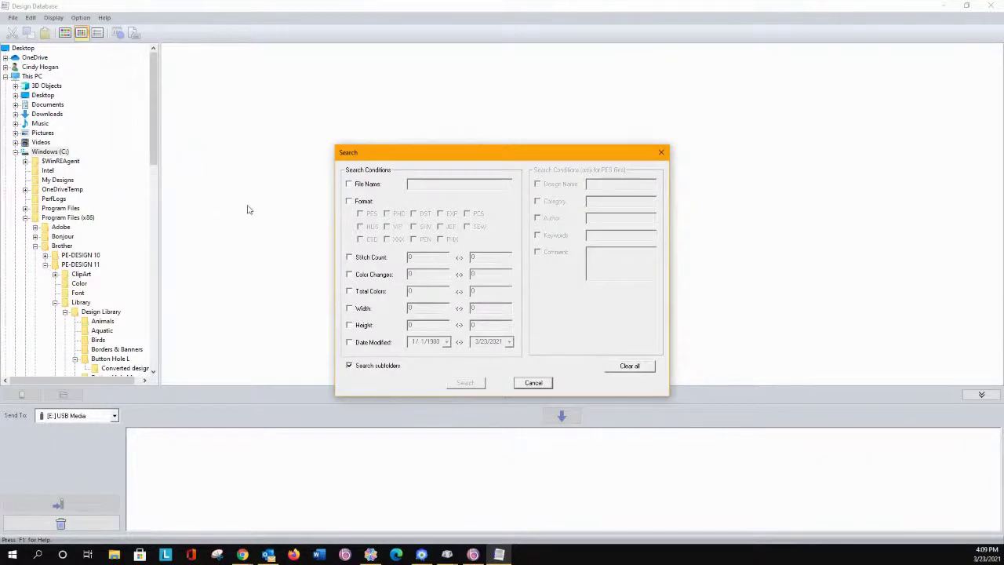
left_click(349, 184)
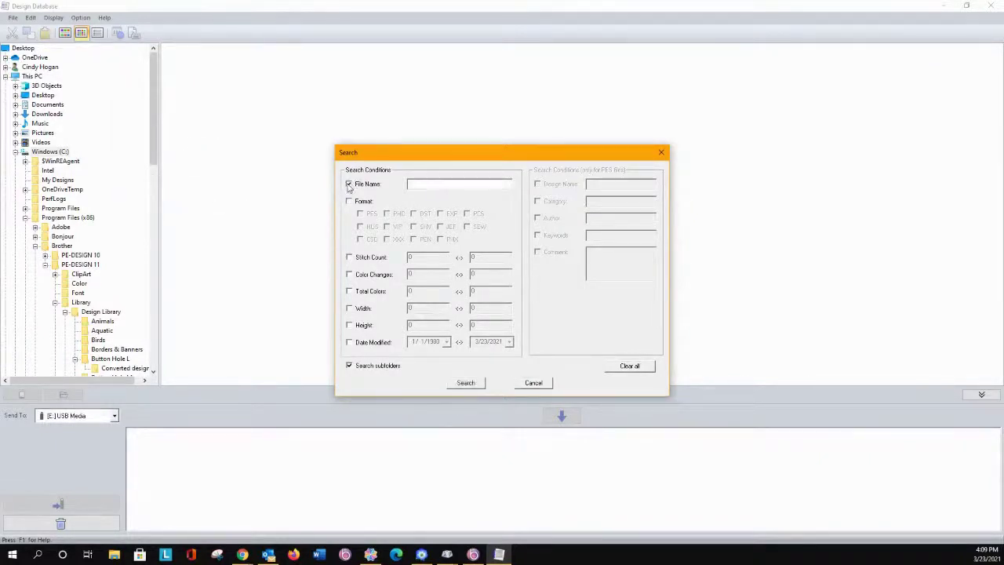
left_click(349, 184)
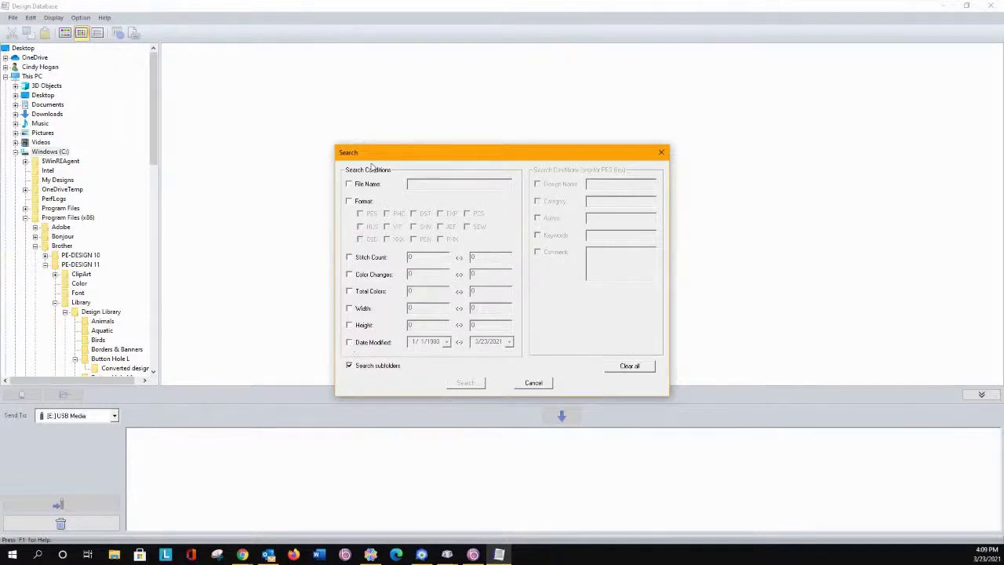
left_click(349, 274)
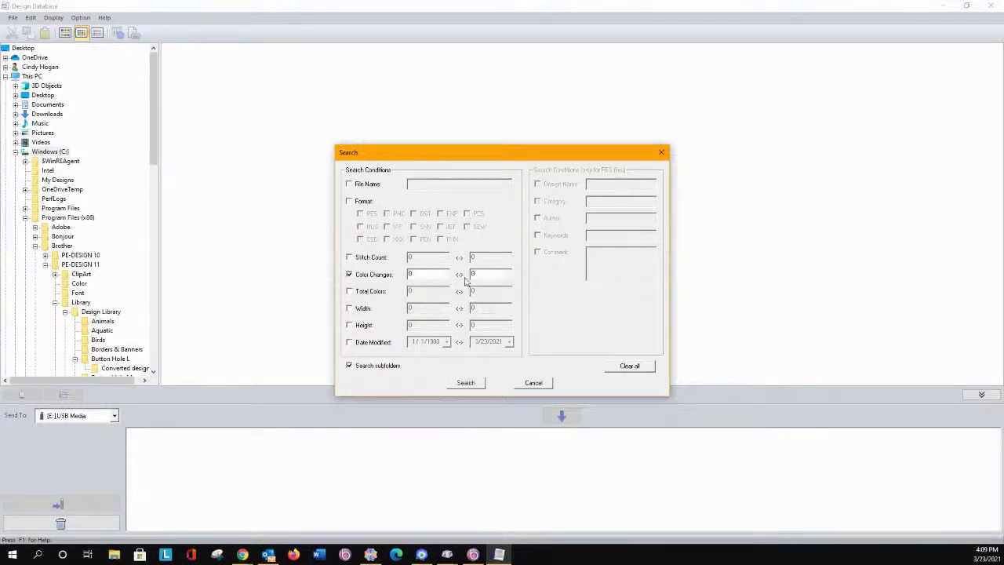
left_click(482, 274)
left_click(467, 384)
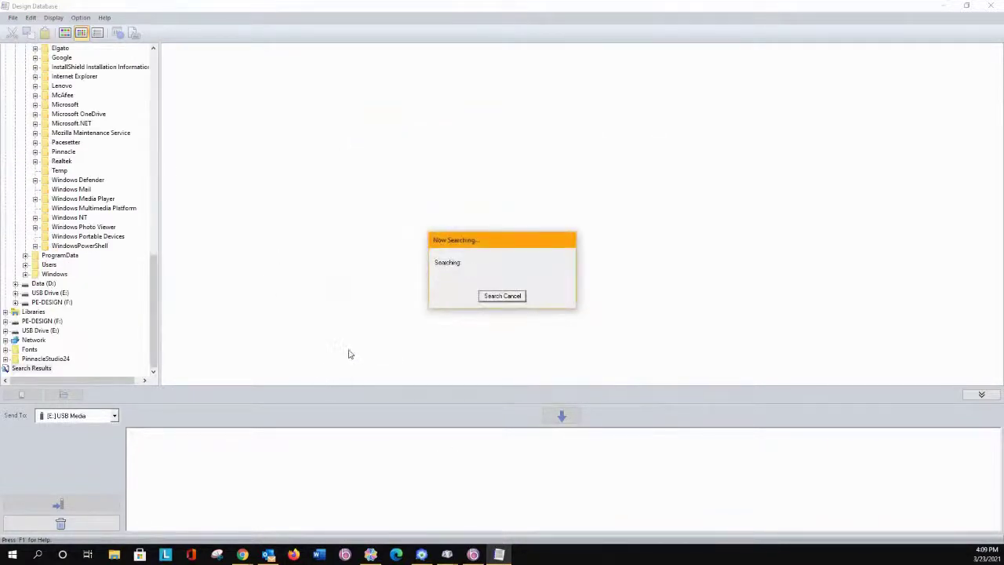